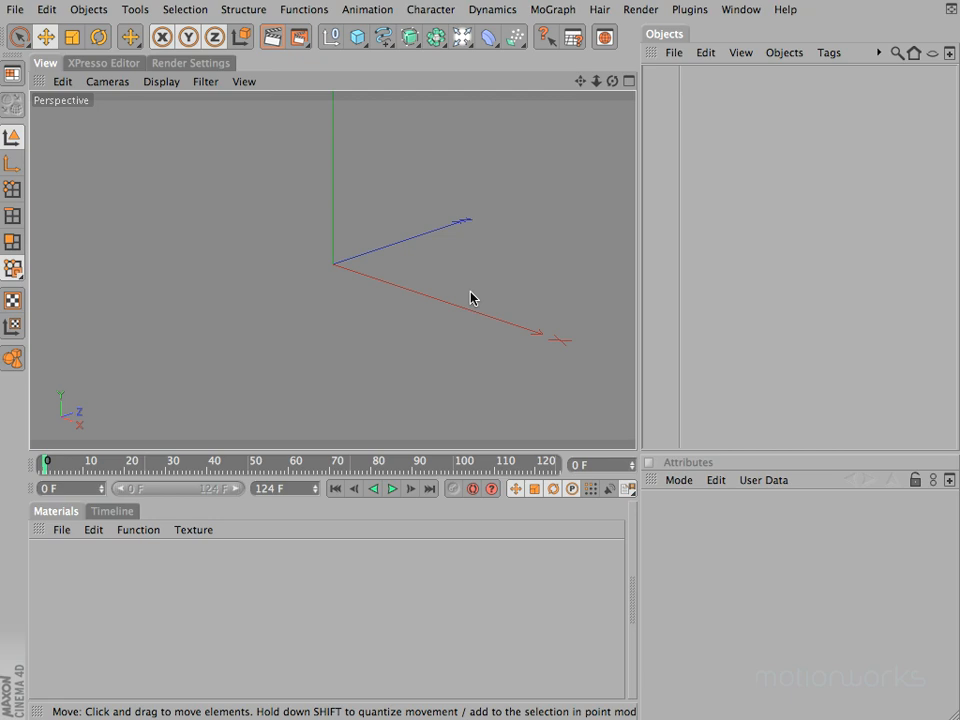
Detach the layout commands as a floating palette and check the Save Layout destination folder, closing both without saving
click(740, 10)
mouse_move(754, 35)
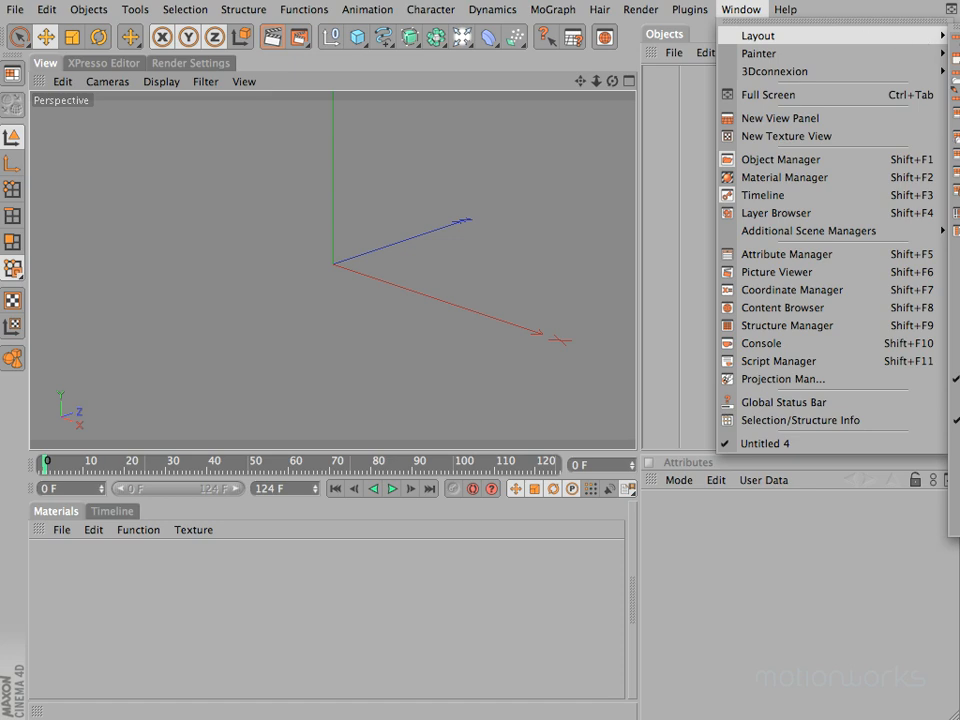
click(956, 26)
drag(959, 12, 431, 24)
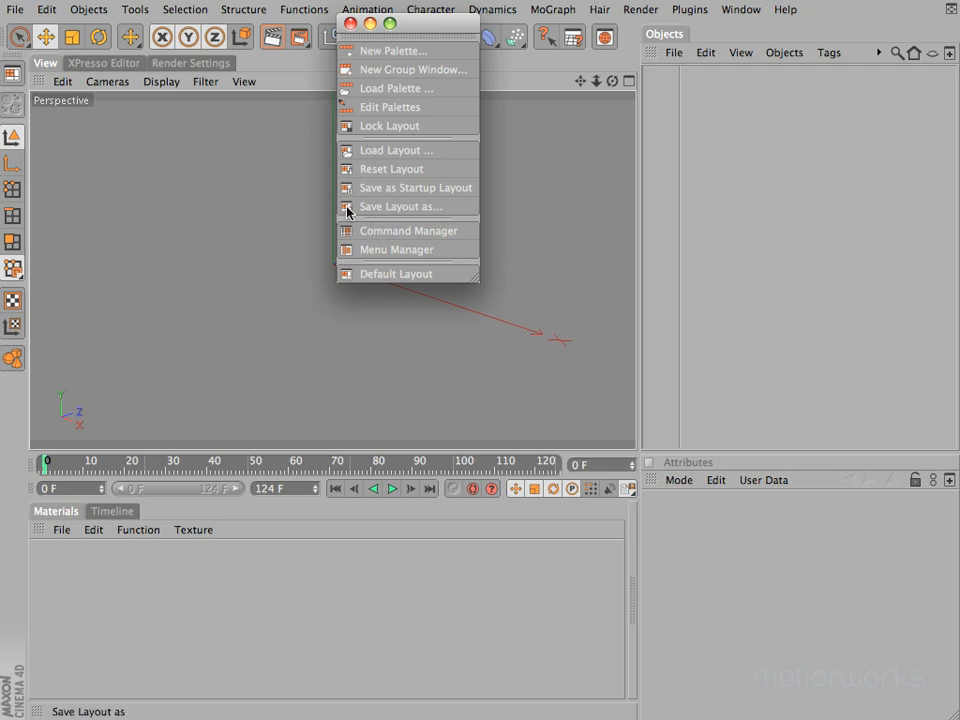
click(403, 207)
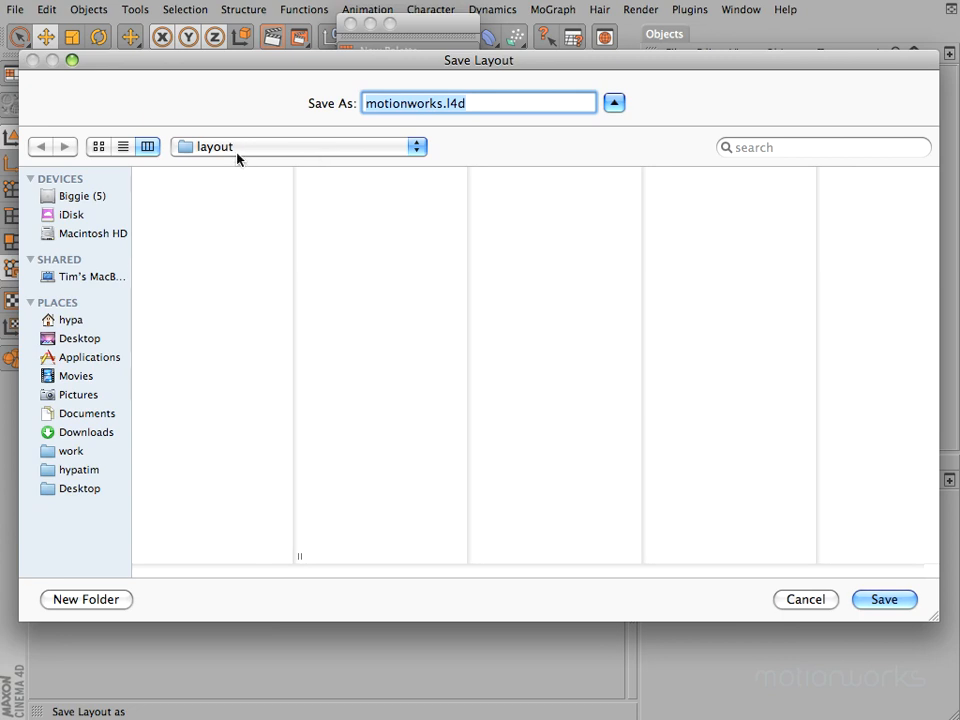
click(797, 600)
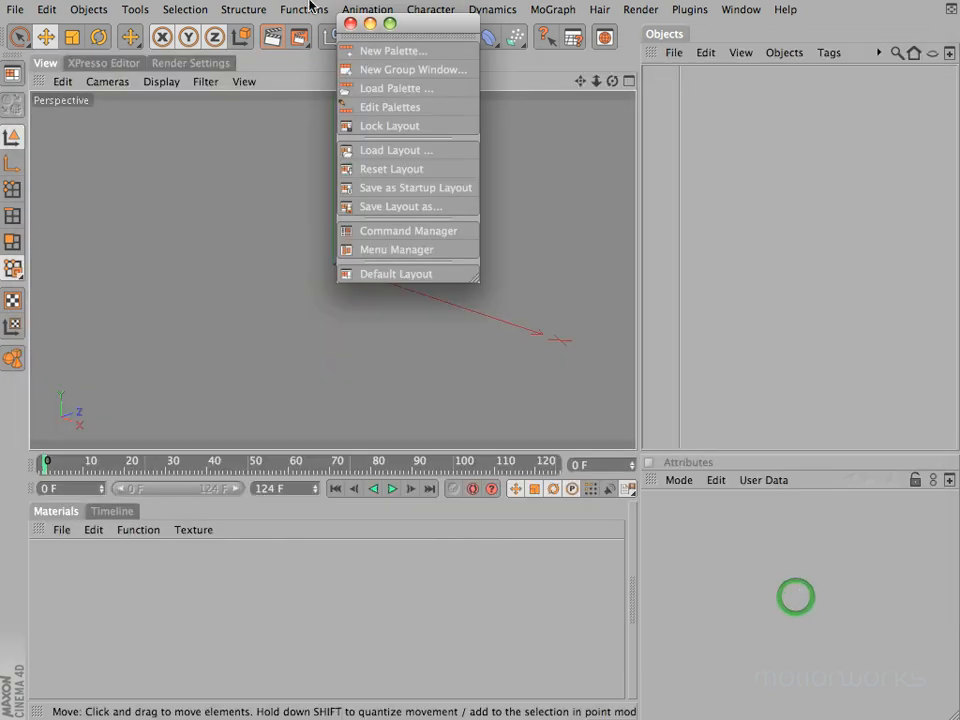
click(350, 23)
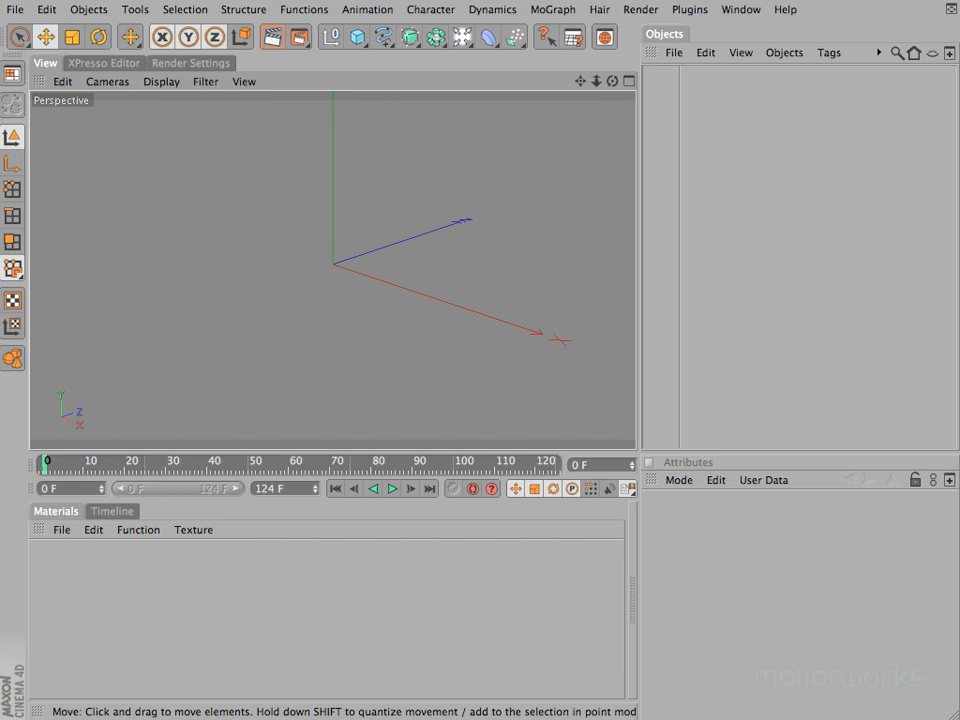
Switch to Finder and view the stored layout files in the CINEMA 4D application's library/layout folder
key(super+Tab)
drag(0, 23, 138, 68)
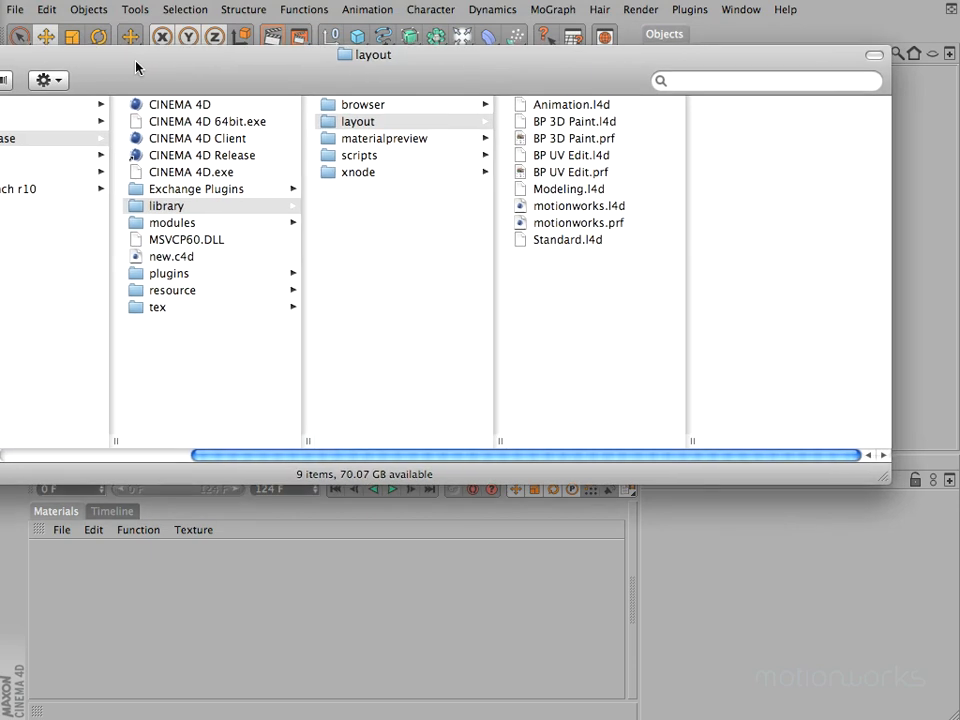
click(138, 209)
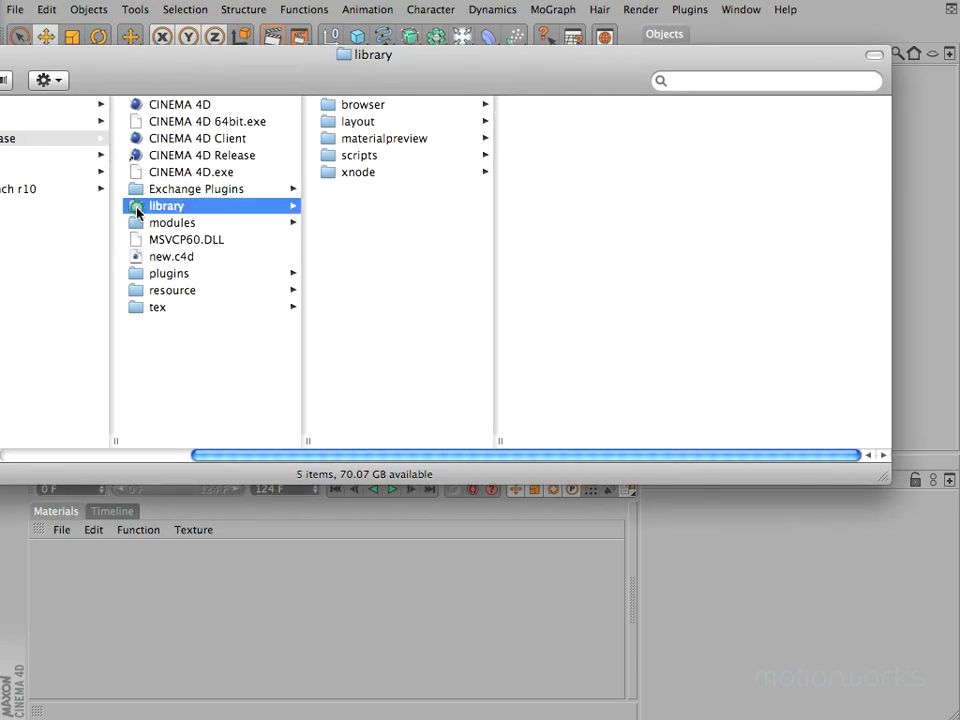
click(368, 122)
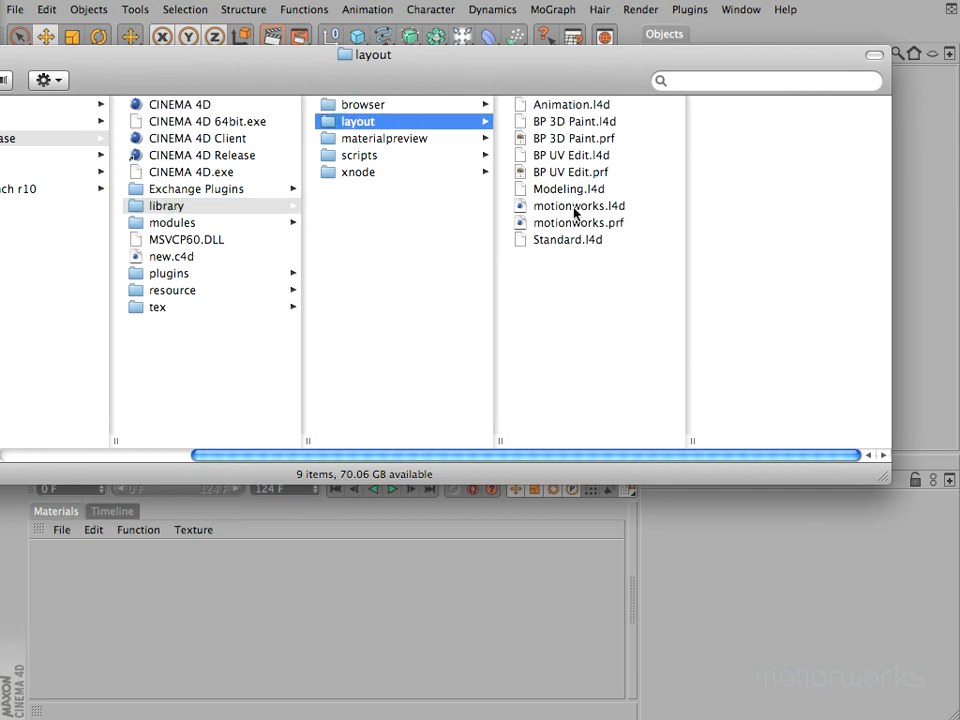
click(736, 10)
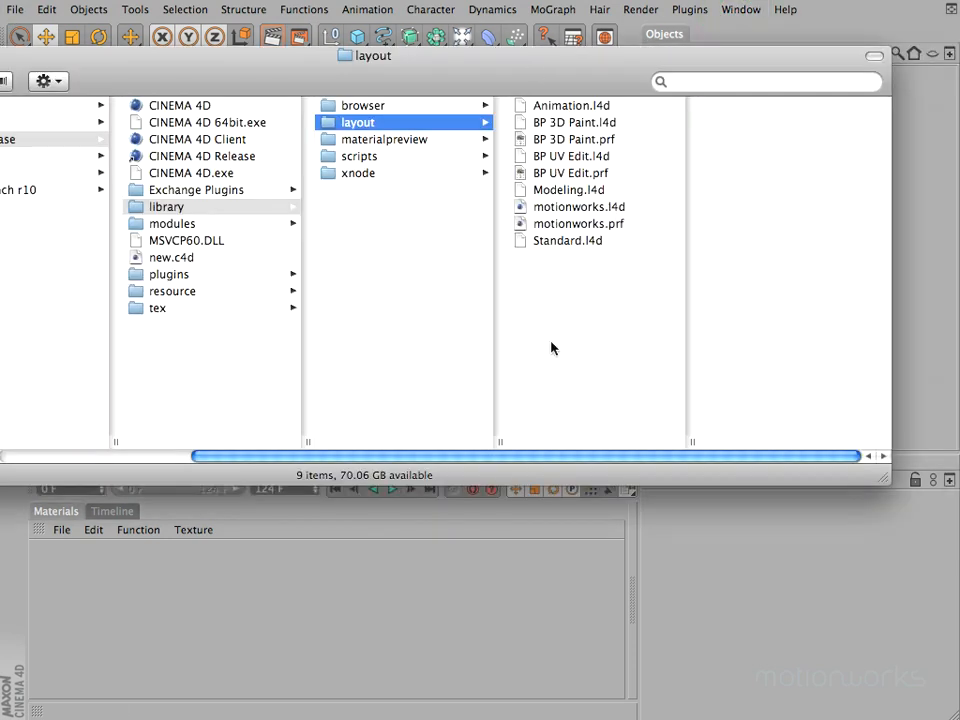
Browse the MAXON release folder in the user's Library/Preferences down to library/layout, and close the window
super+click(449, 67)
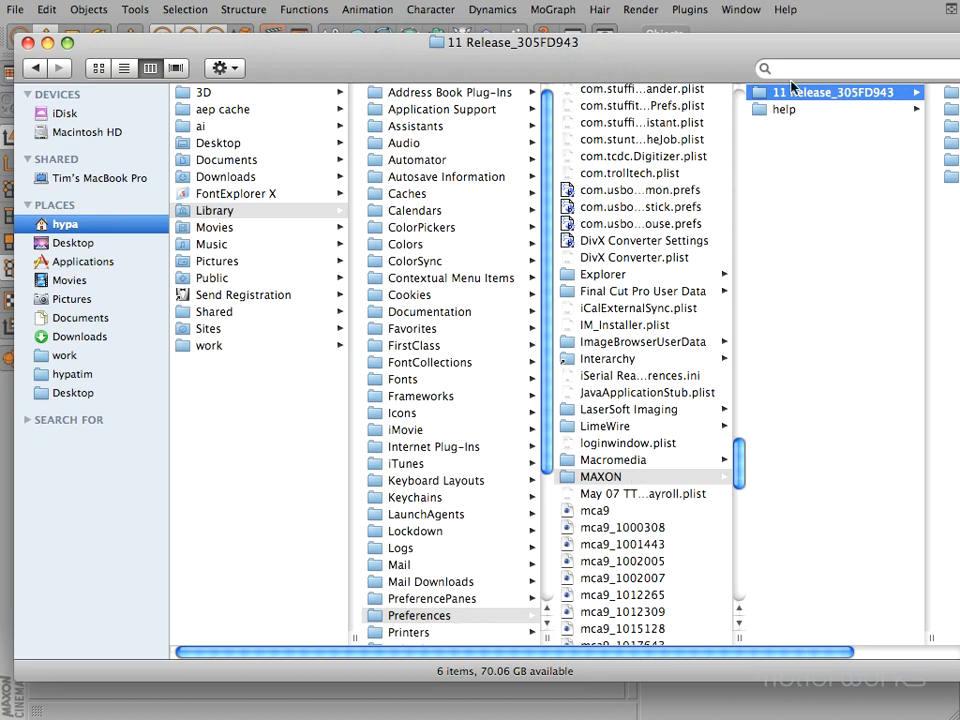
drag(820, 653, 933, 653)
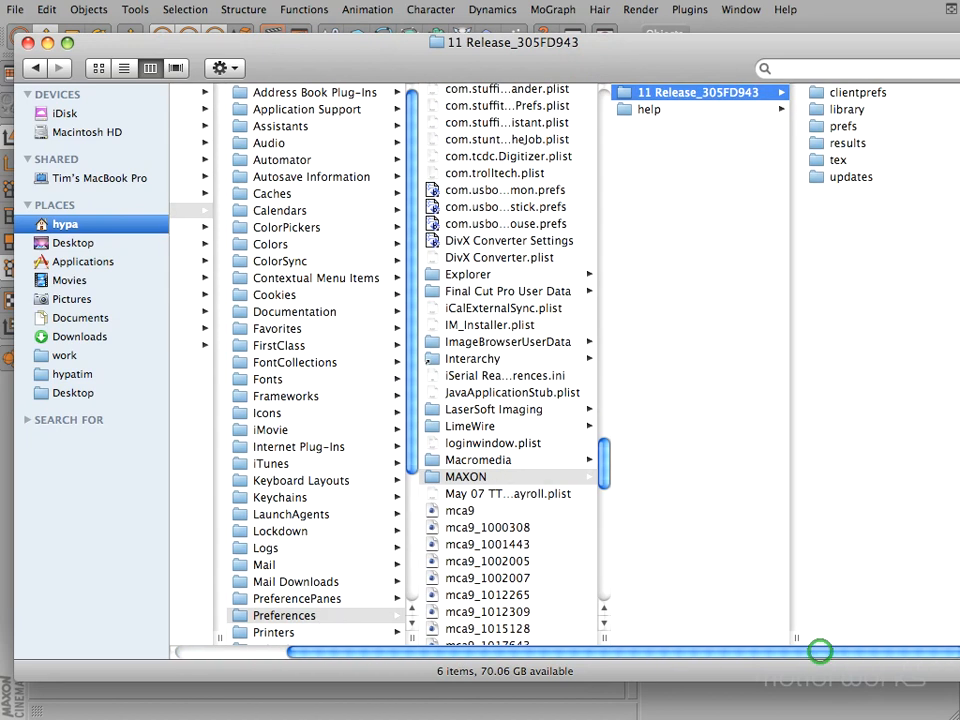
drag(722, 66, 412, 66)
click(508, 126)
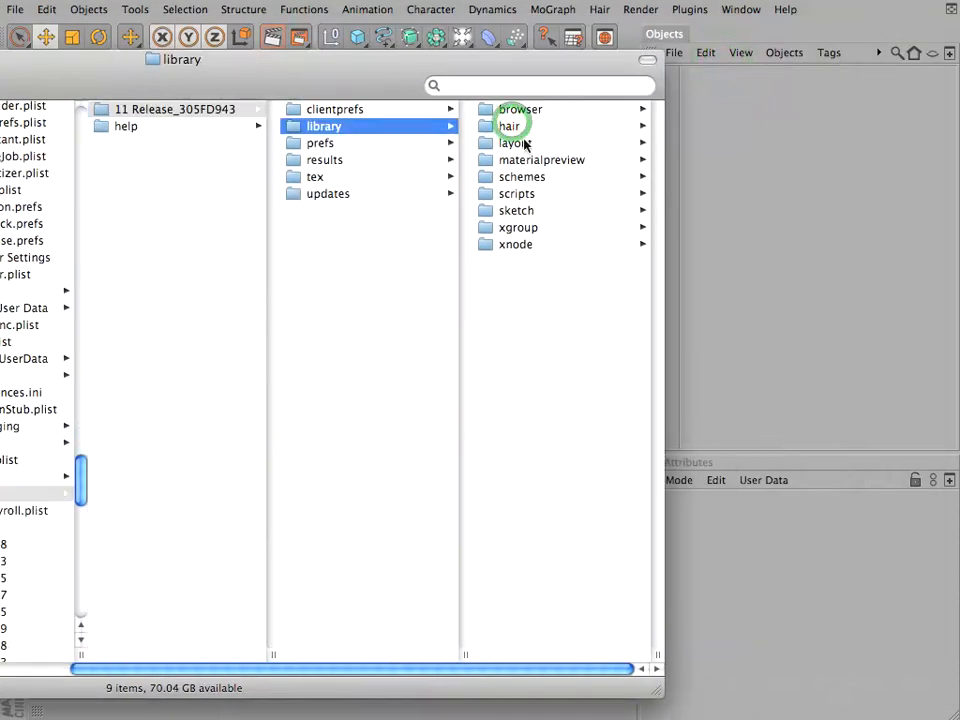
click(523, 140)
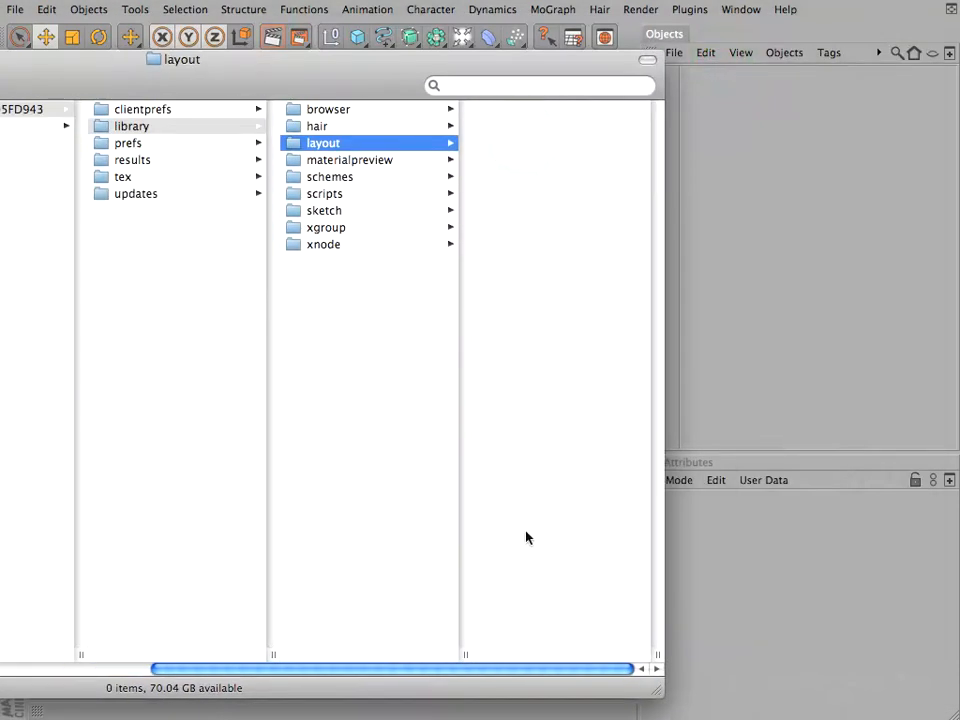
drag(75, 67, 507, 64)
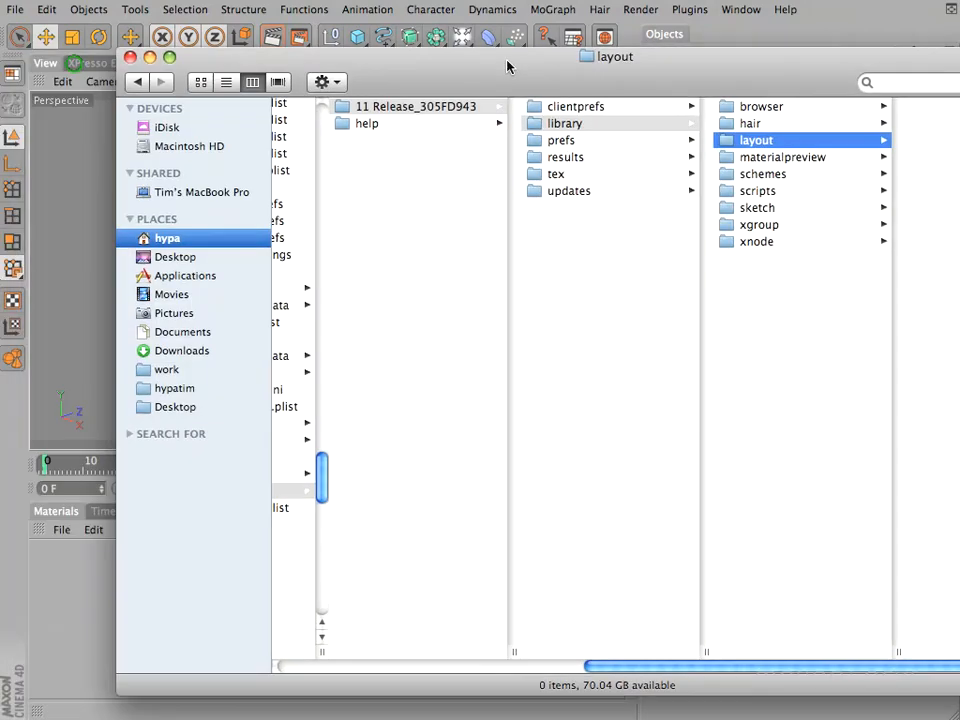
click(125, 65)
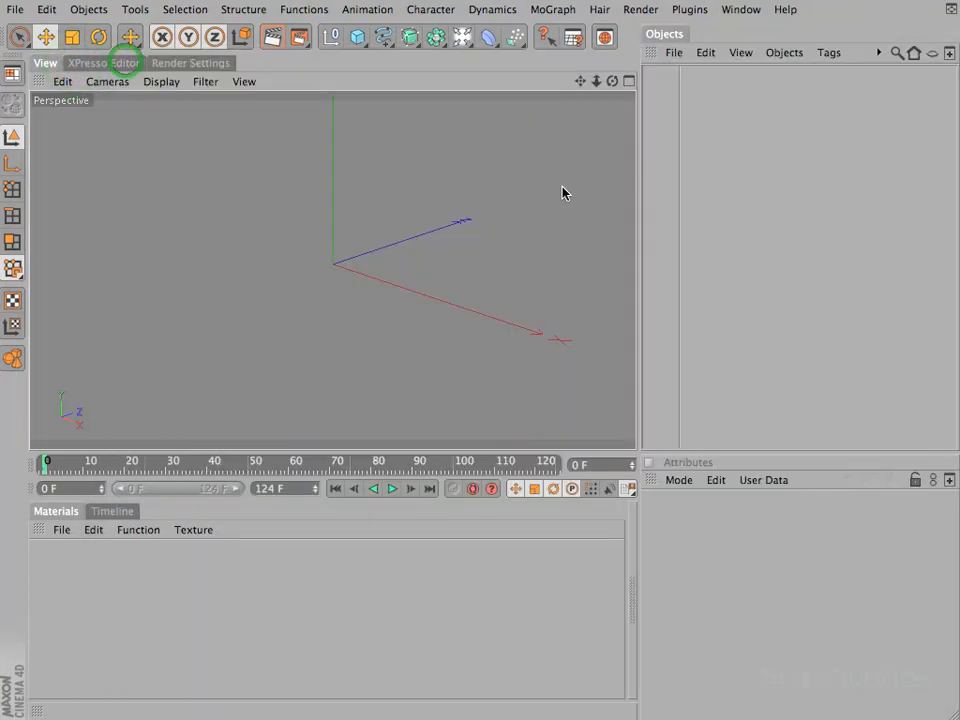
Return to CINEMA 4D and bring its Preferences into view to read where they are stored
click(738, 200)
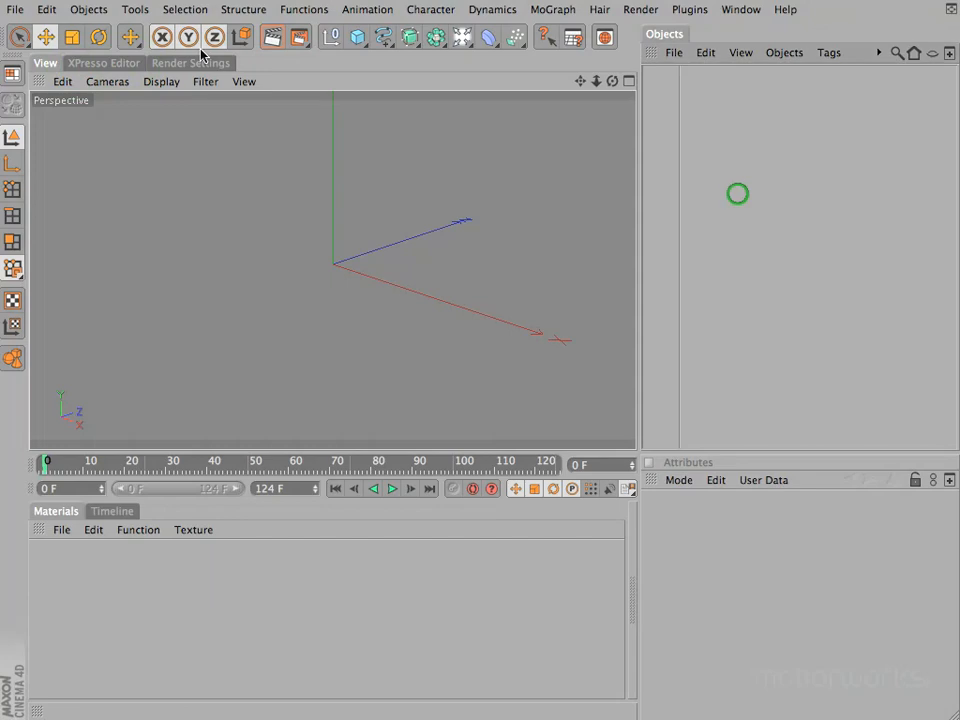
click(47, 10)
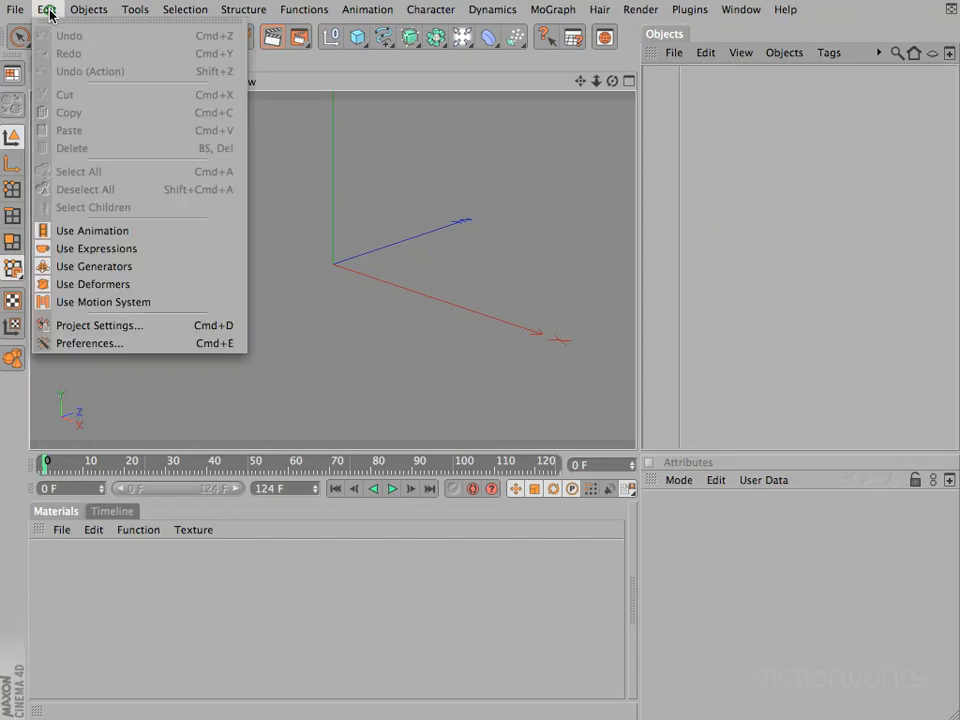
click(65, 344)
click(0, 0)
drag(0, 0, 433, 185)
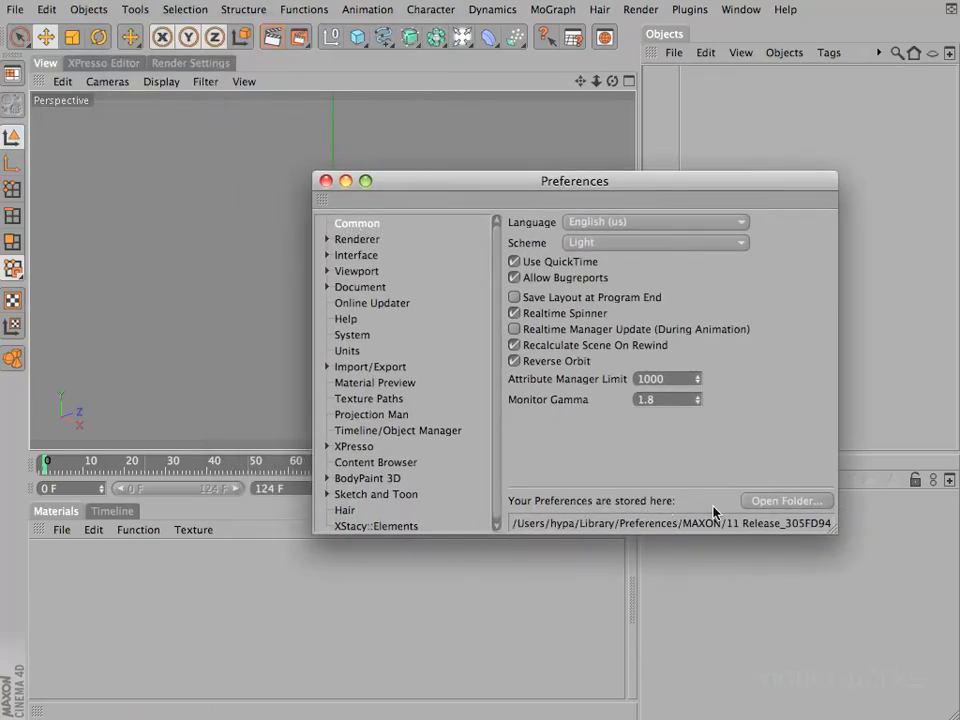
Open the preferences folder from its stored-location entry, view library/layout inside it, and close both the folder and Preferences
click(787, 501)
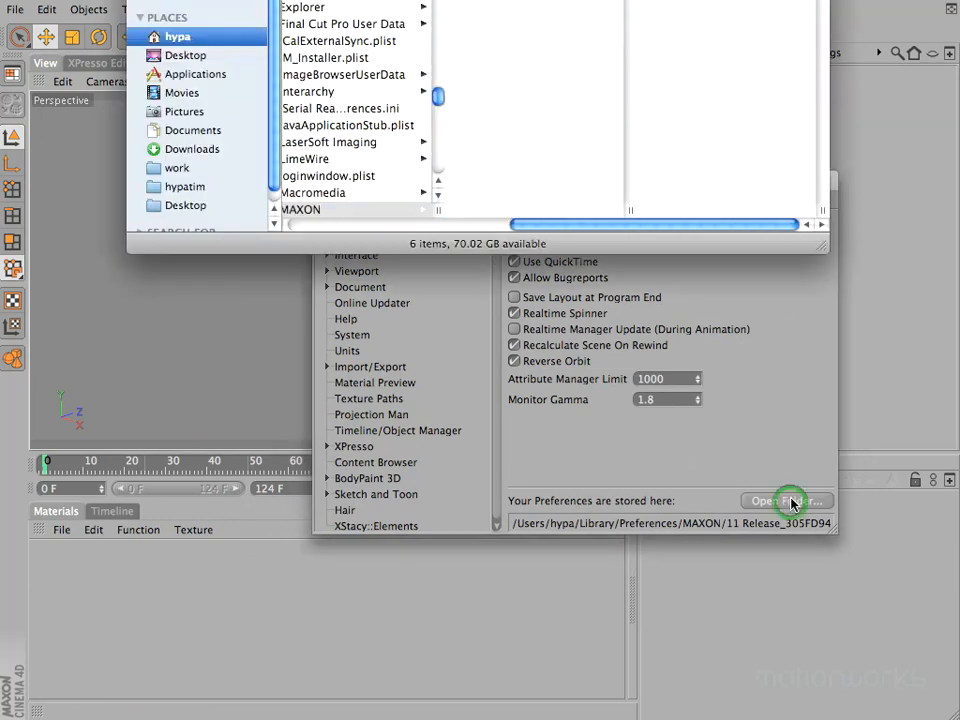
drag(618, 0, 348, 167)
click(485, 220)
click(497, 234)
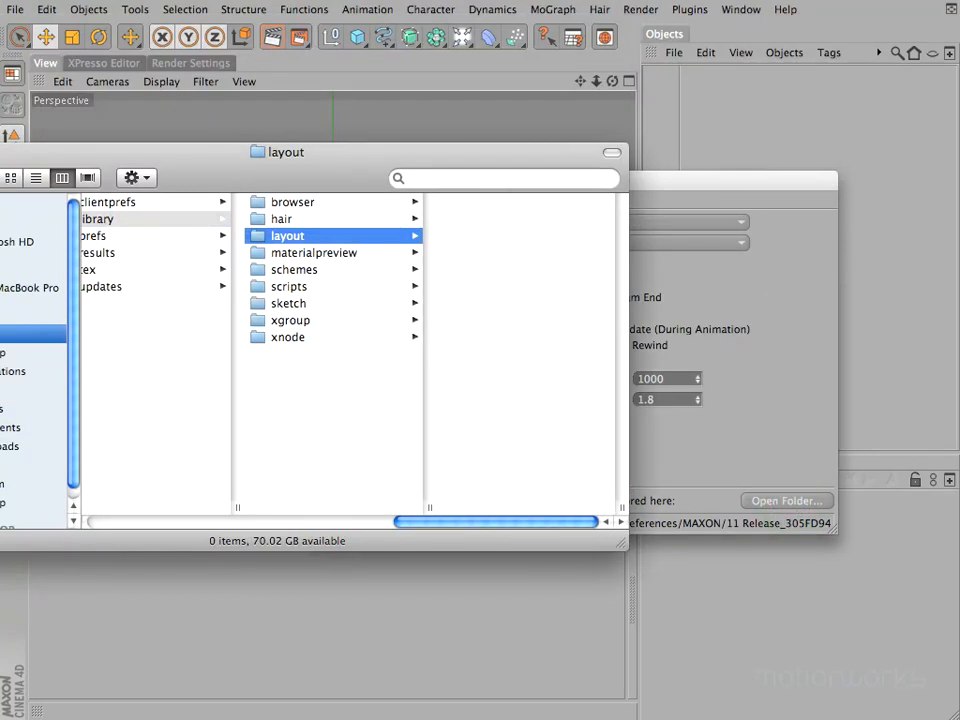
key(super+w)
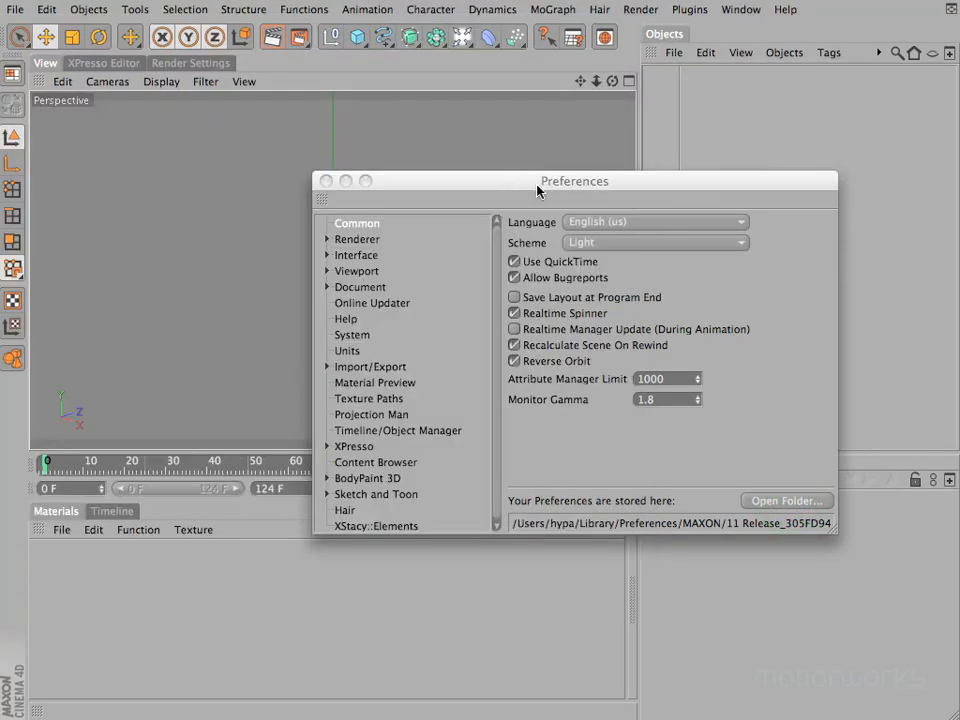
click(501, 186)
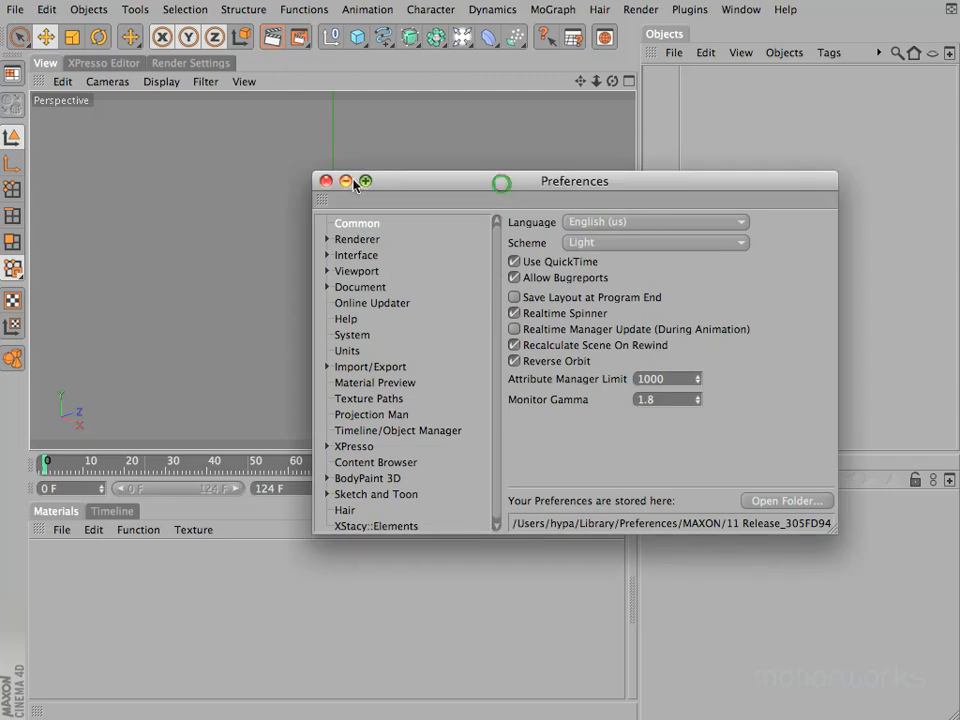
click(325, 182)
Load the motionworks interface layout from the list of saved layouts
click(741, 10)
mouse_move(752, 33)
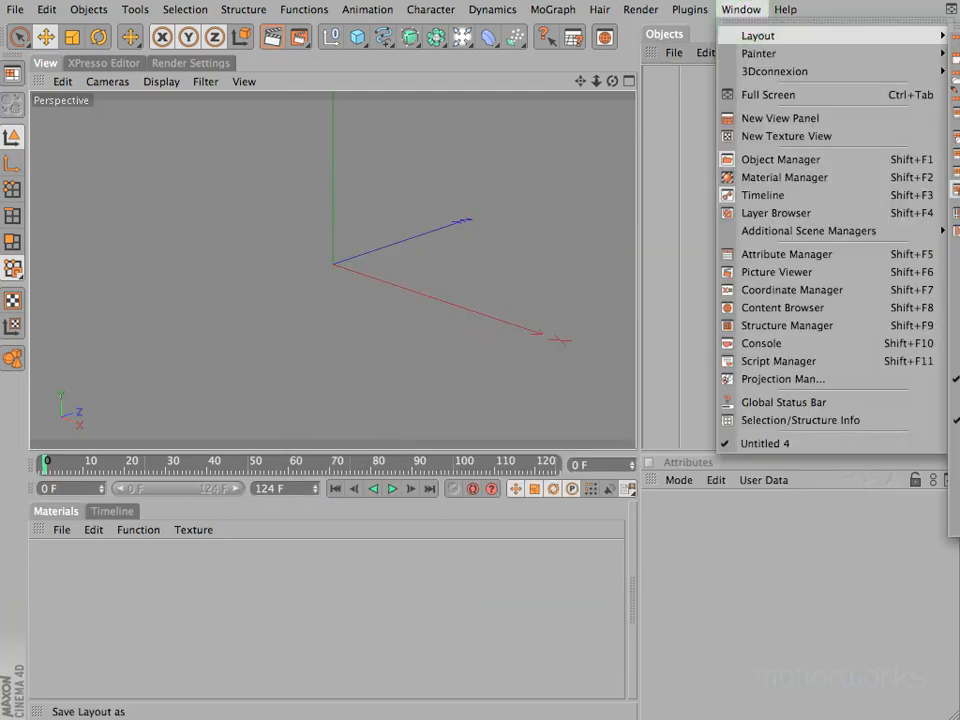
click(957, 76)
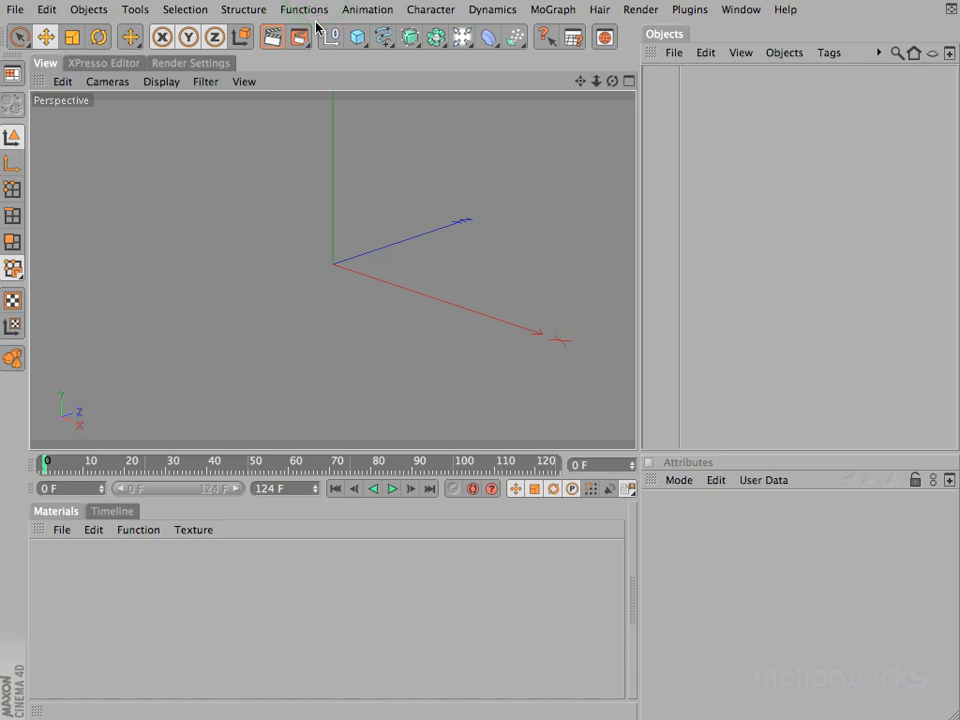
click(12, 73)
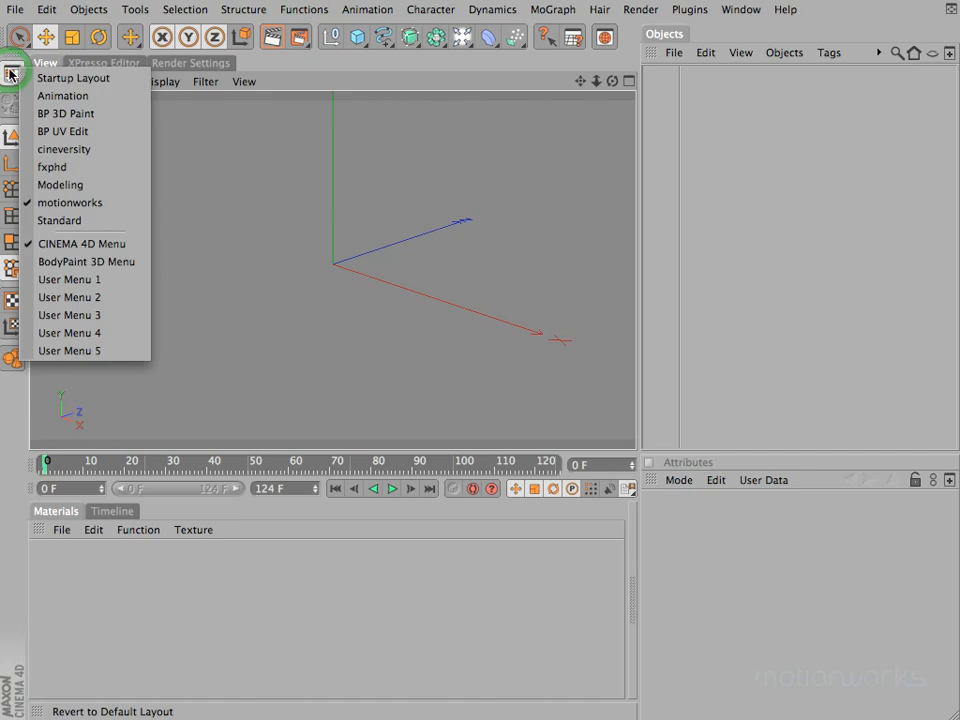
click(95, 204)
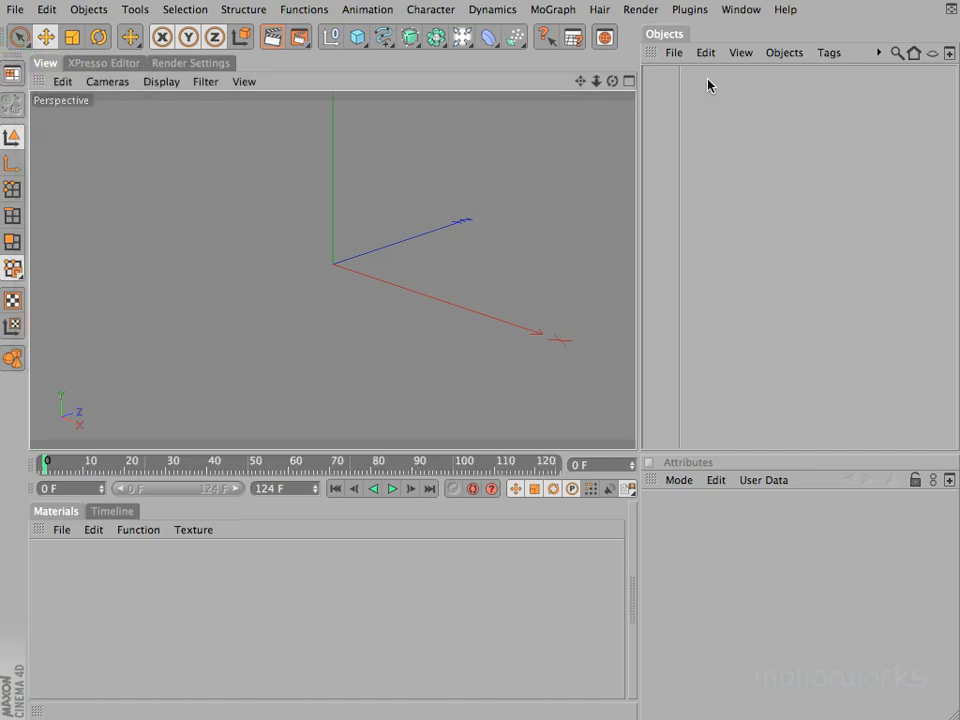
Open the Structure manager, dock it between the Objects and Attributes managers, and adjust the panel heights
drag(758, 454, 723, 453)
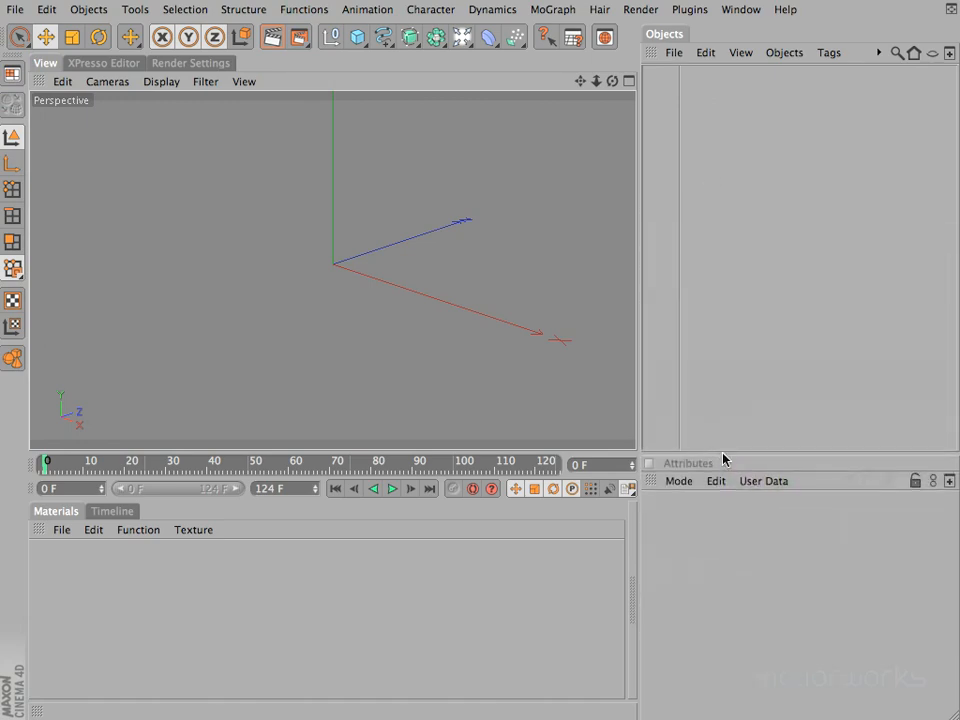
click(737, 10)
click(763, 326)
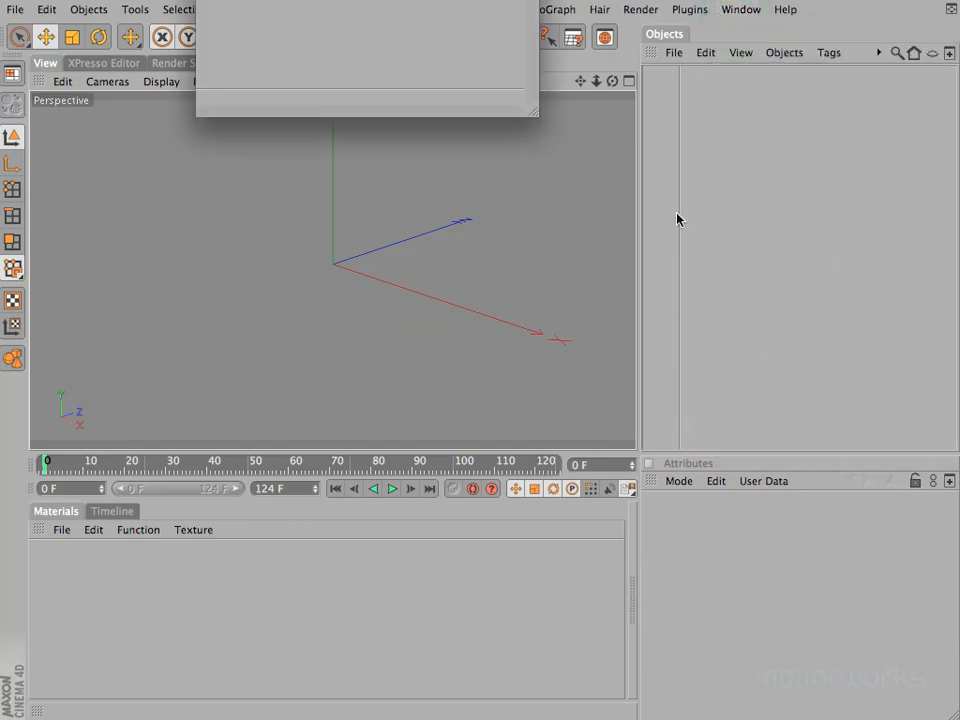
drag(398, 0, 392, 232)
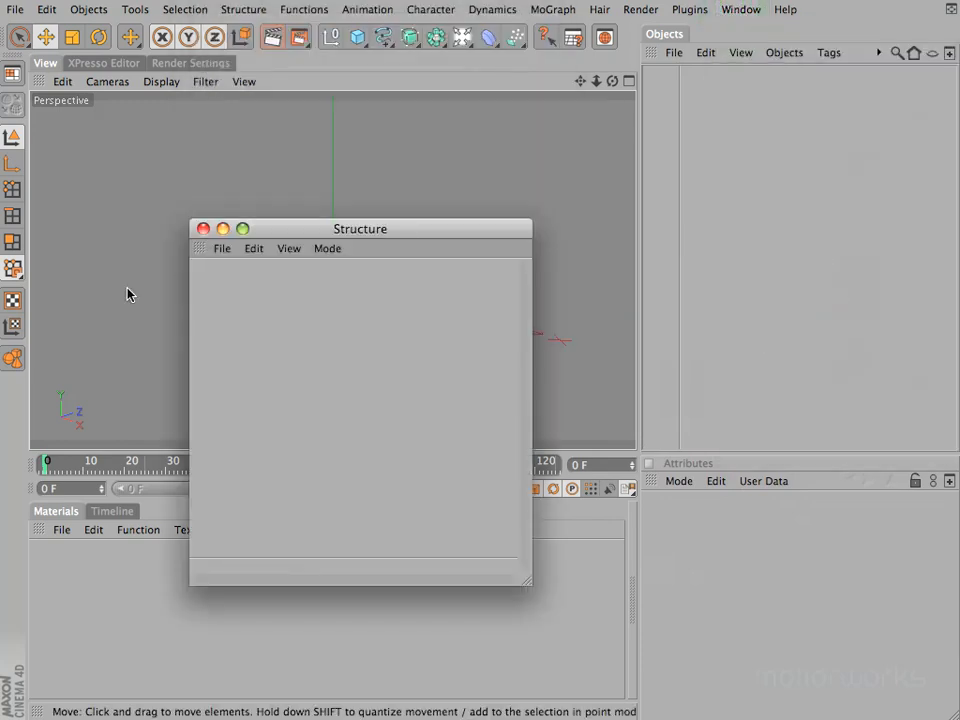
drag(197, 259, 707, 452)
drag(763, 256, 743, 267)
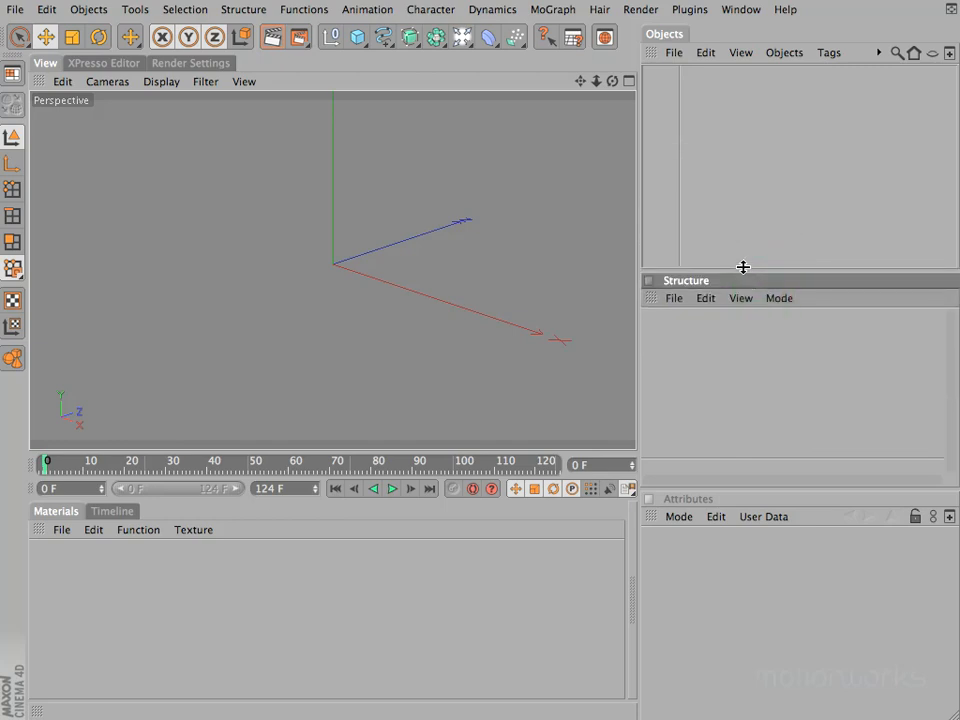
Undock the Structure manager and place it as a floating window over the viewport
click(650, 296)
click(675, 304)
drag(759, 259, 295, 219)
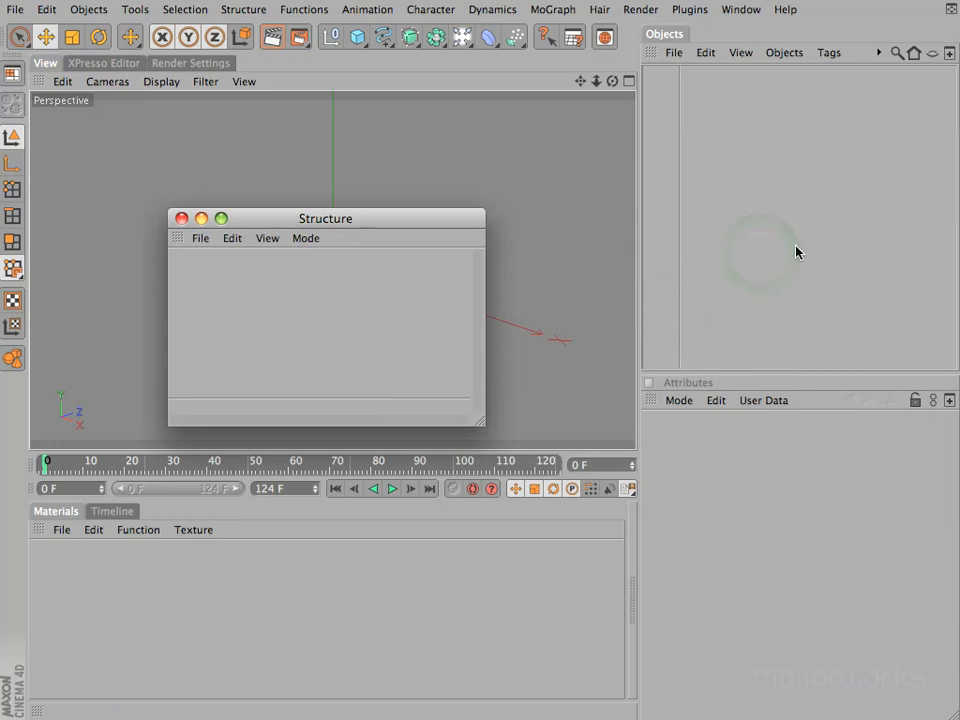
Dock the Structure manager as a tab beside Objects and switch back and forth between the two tabs
drag(177, 243, 675, 33)
click(666, 34)
click(718, 34)
click(680, 37)
click(720, 34)
click(675, 34)
click(714, 35)
Undock the Structure manager from the Objects tab group and close its window
click(656, 54)
click(682, 58)
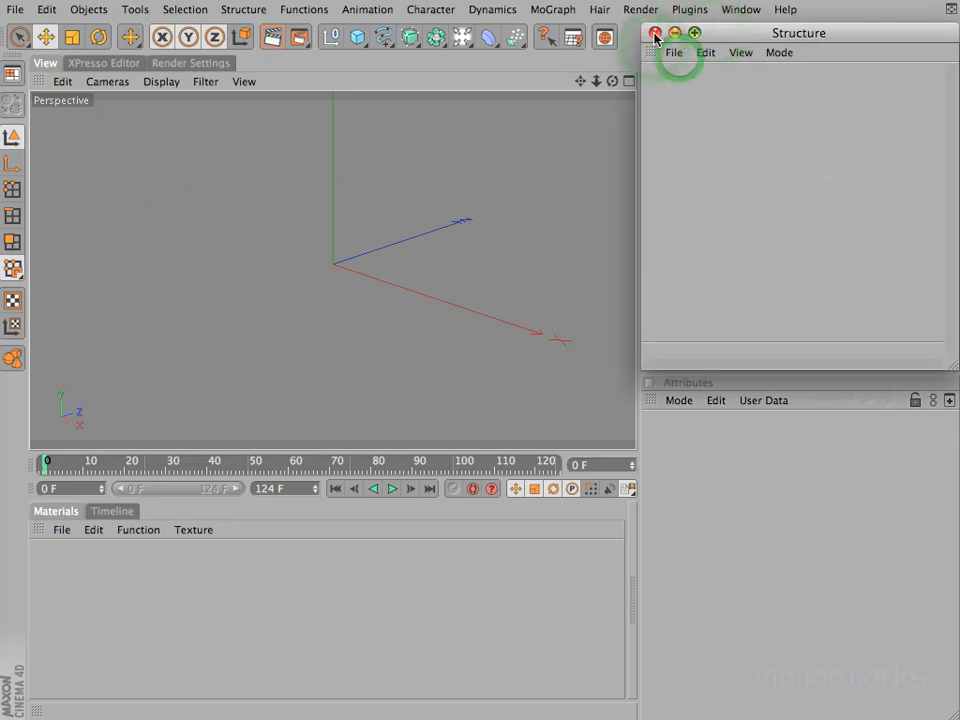
click(655, 33)
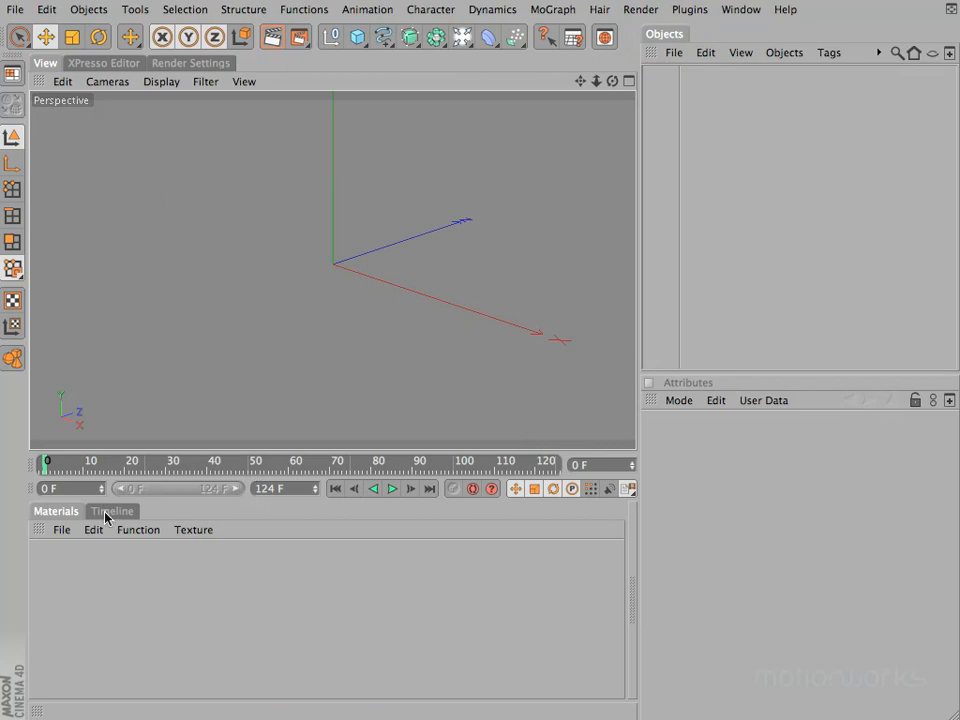
Turn the docked Attributes manager into a tab
click(741, 389)
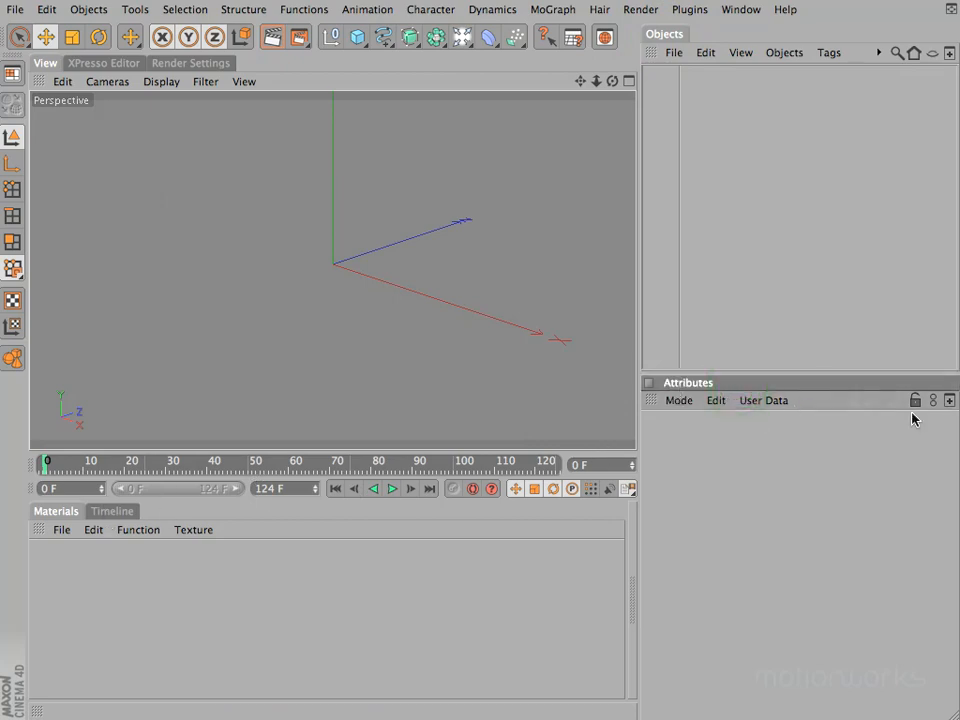
click(650, 401)
click(726, 506)
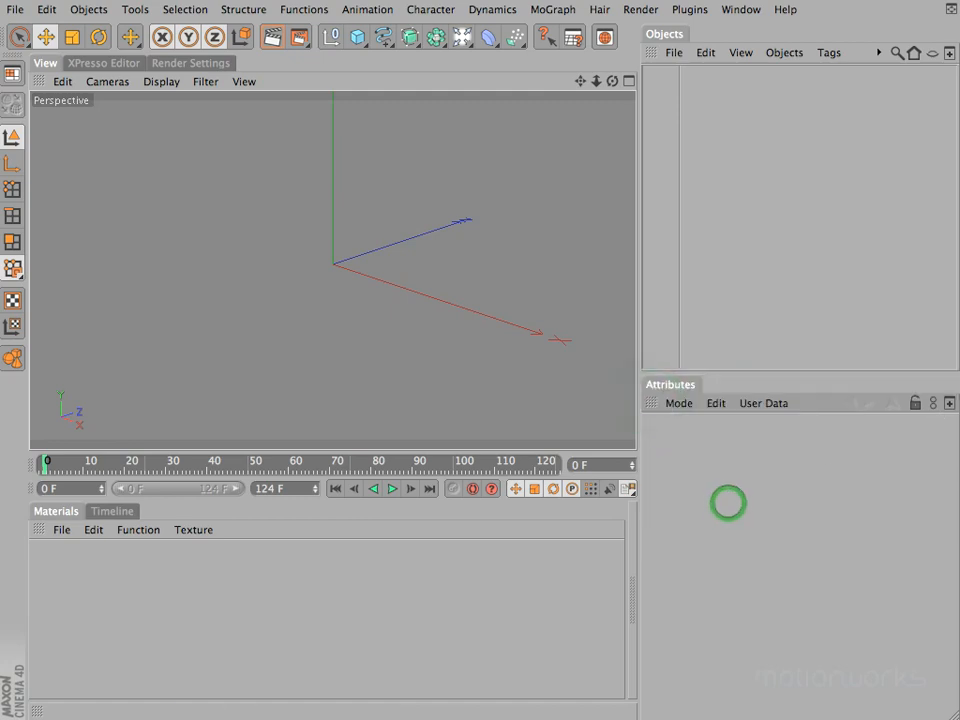
Open a second Attributes manager as a floating window over the viewport and unlock it
click(949, 402)
drag(140, 234, 456, 213)
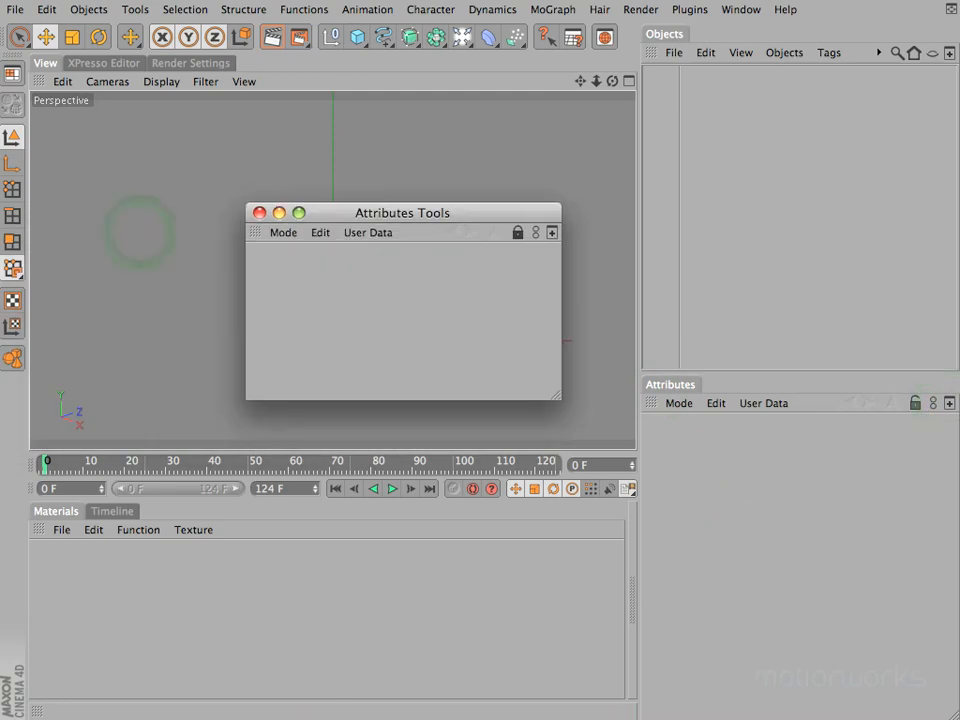
click(518, 234)
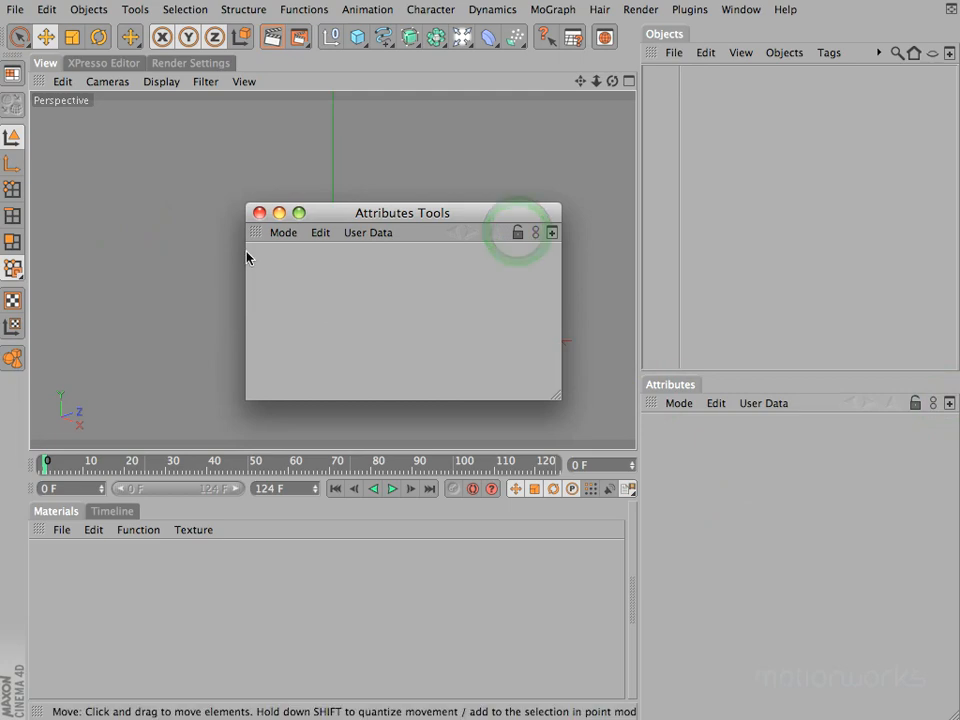
Dock the Attributes Tools window as a tab beside Attributes and switch between the two tabs
drag(255, 234, 683, 388)
click(680, 387)
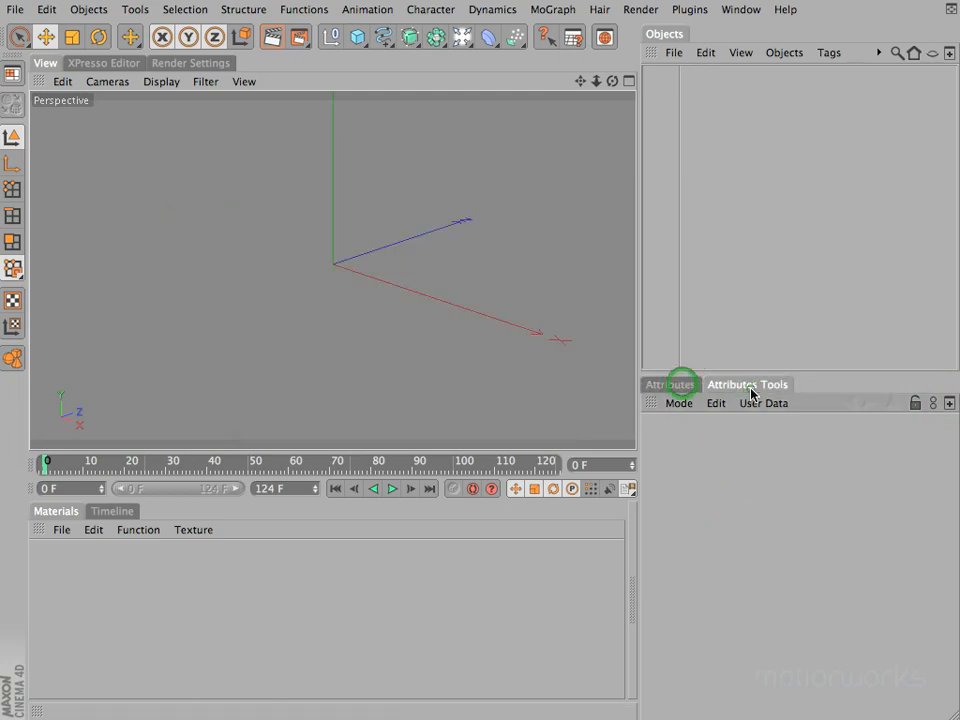
click(746, 386)
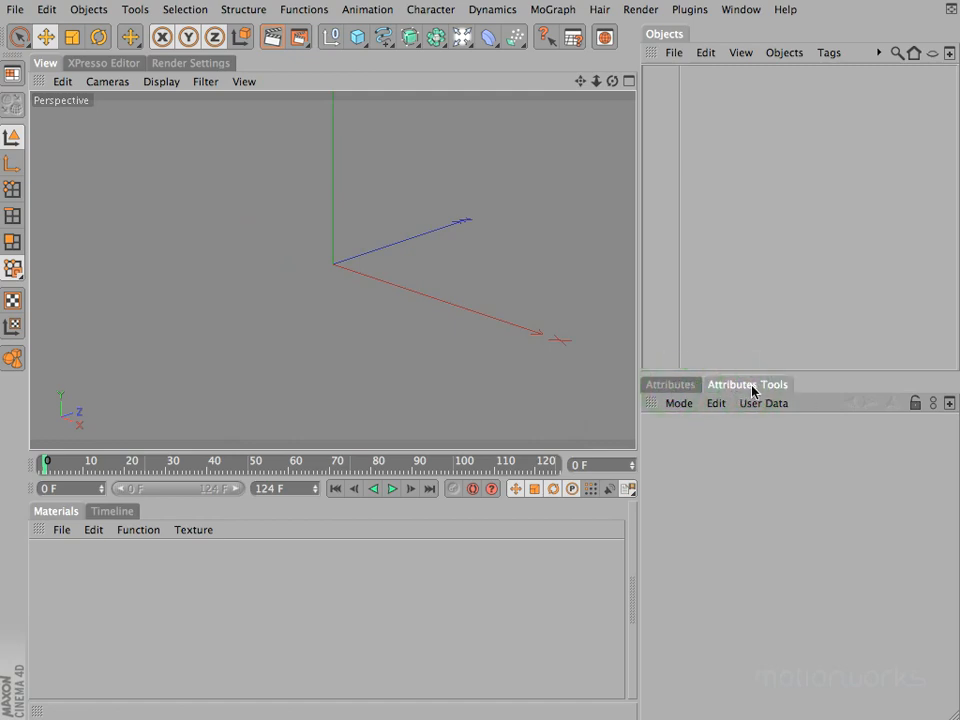
Rename the Attributes Tools tab to the presenter's first name followed by "Manager"
right_click(753, 391)
click(820, 474)
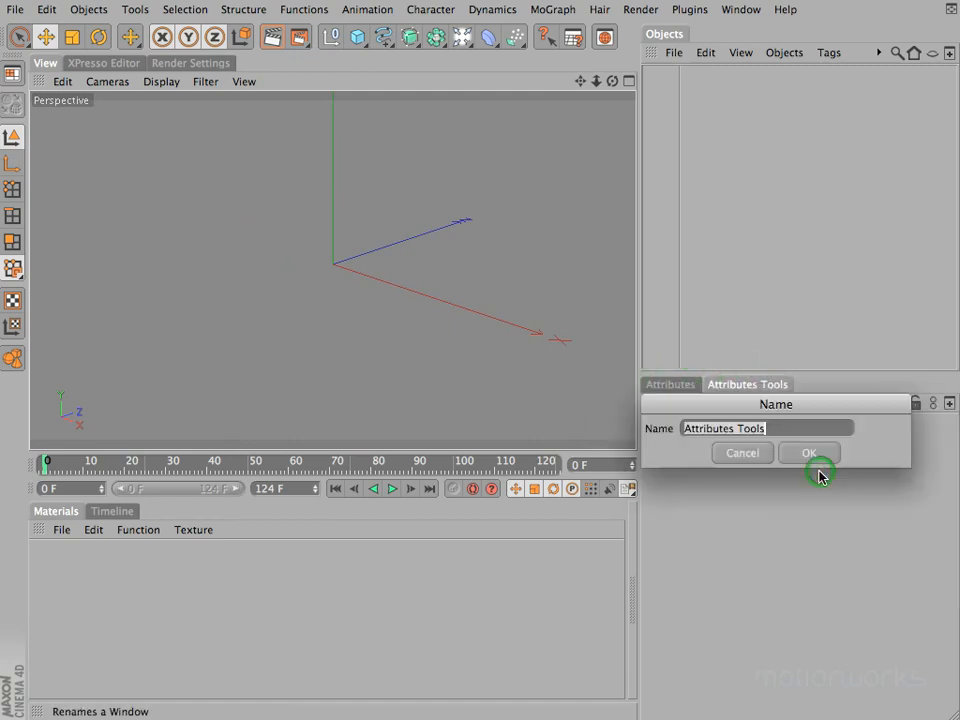
text(Tims )
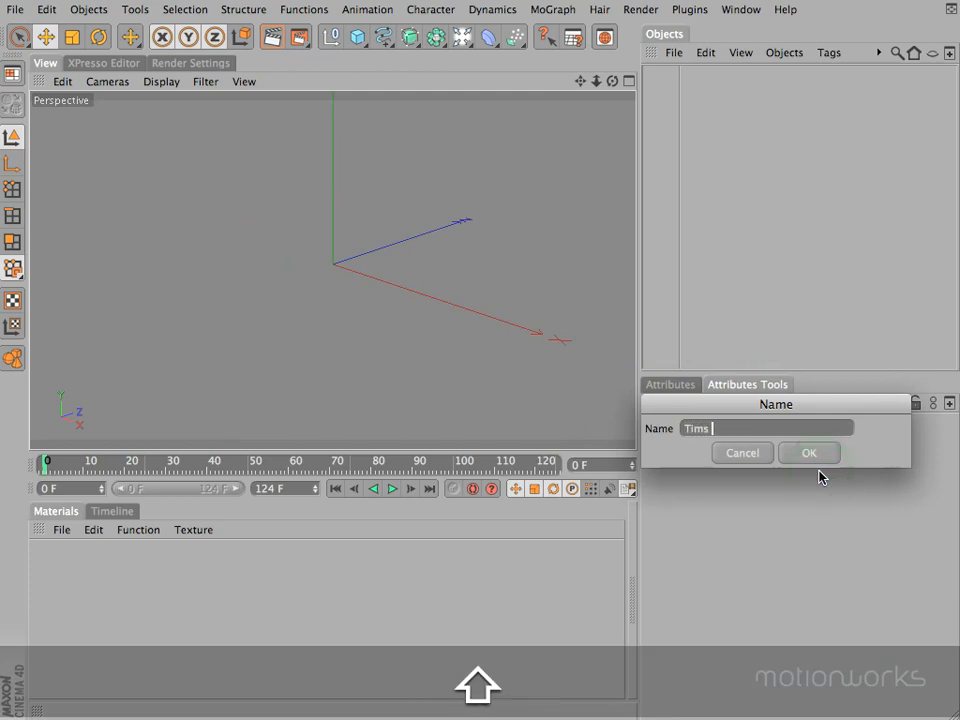
text(Manager)
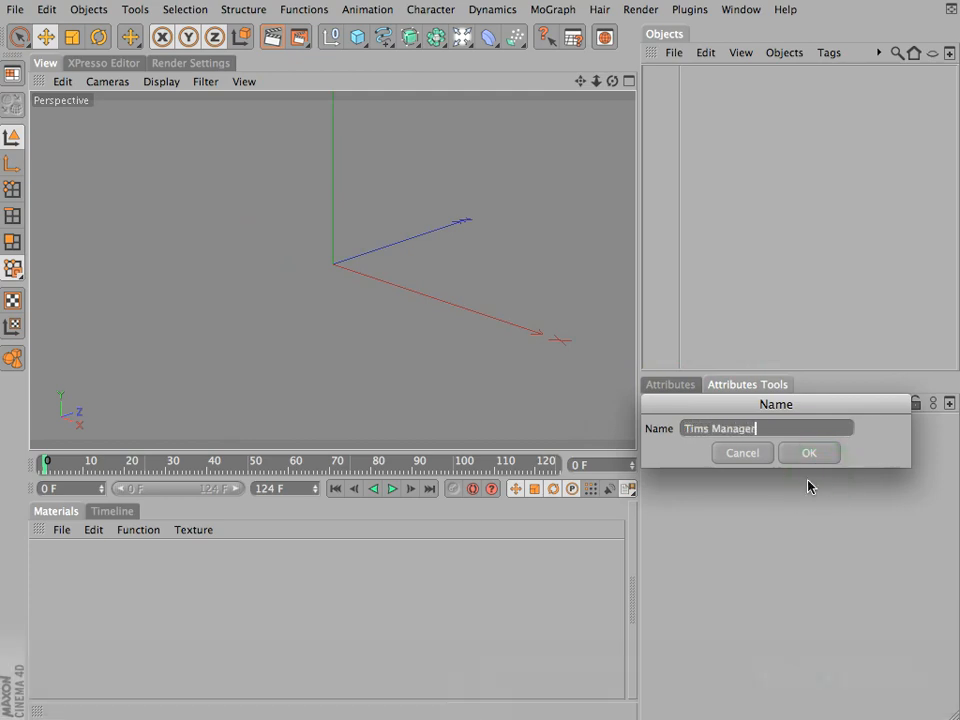
click(808, 455)
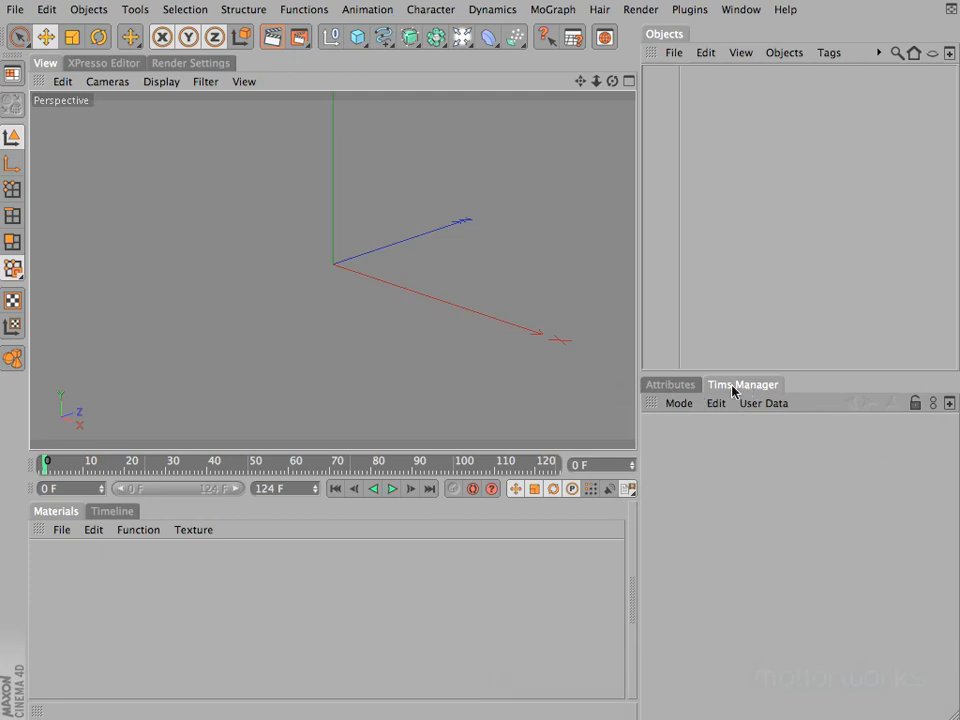
Undock the renamed attribute manager from the Attributes tab group and close its window
click(679, 404)
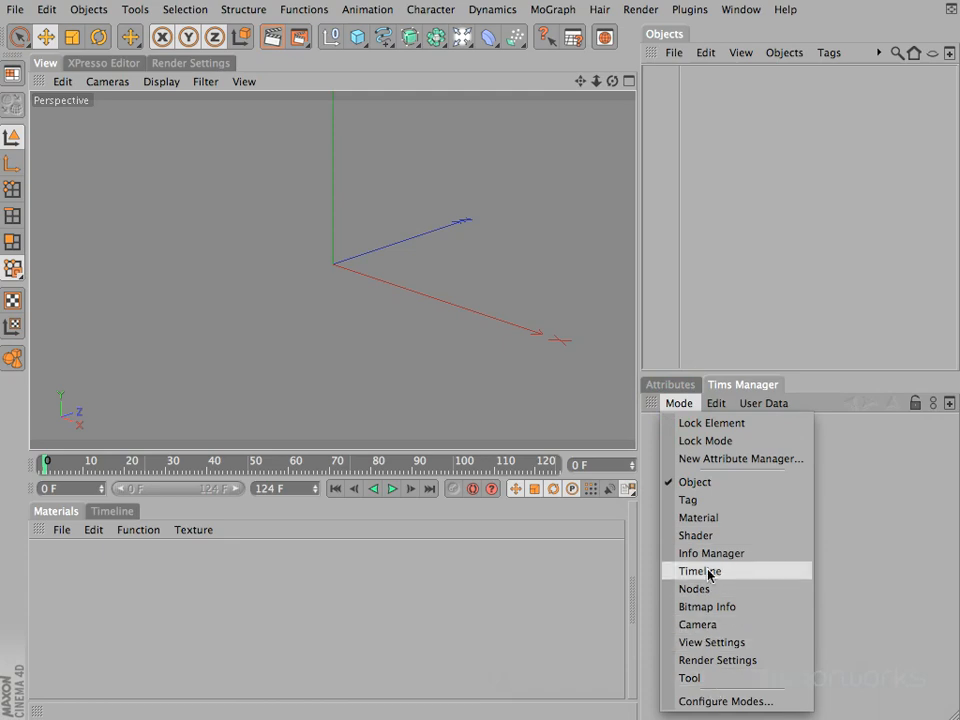
click(716, 459)
click(649, 403)
click(680, 411)
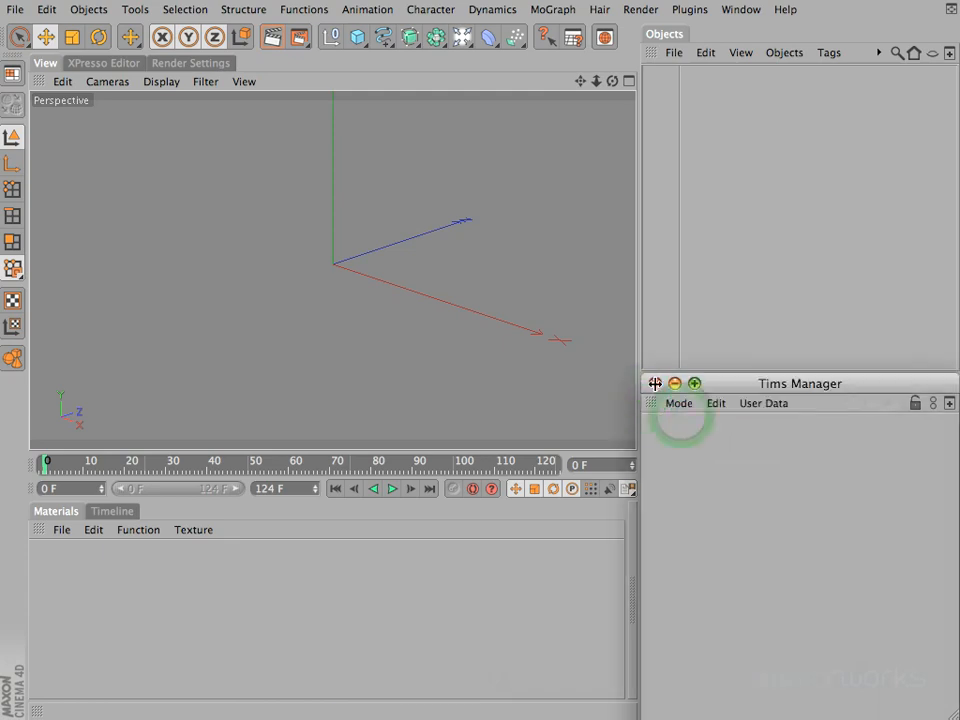
click(655, 384)
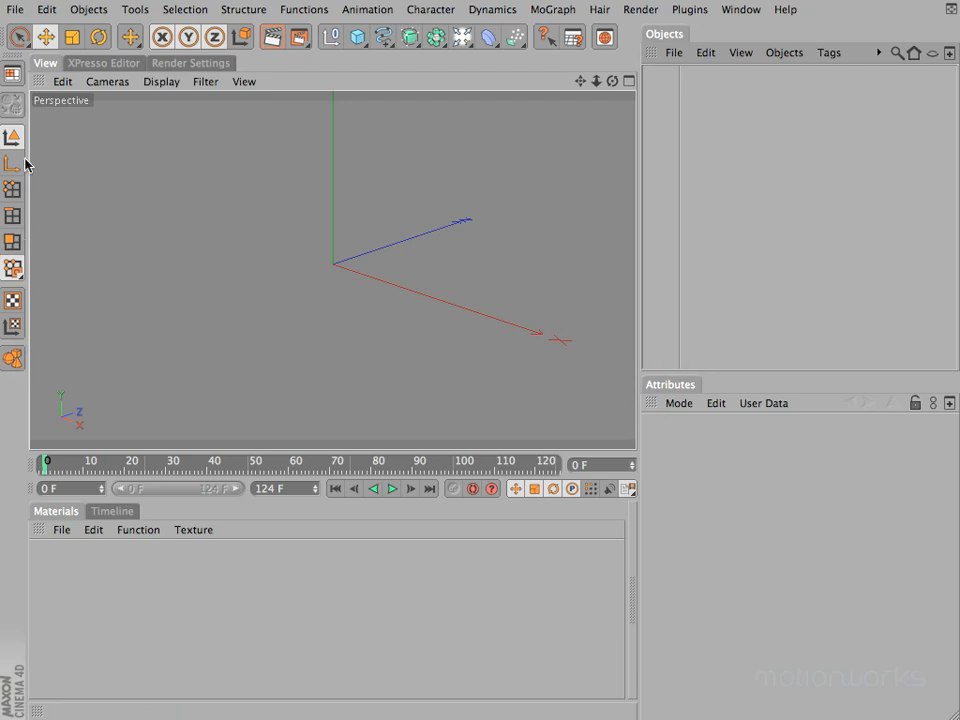
click(185, 10)
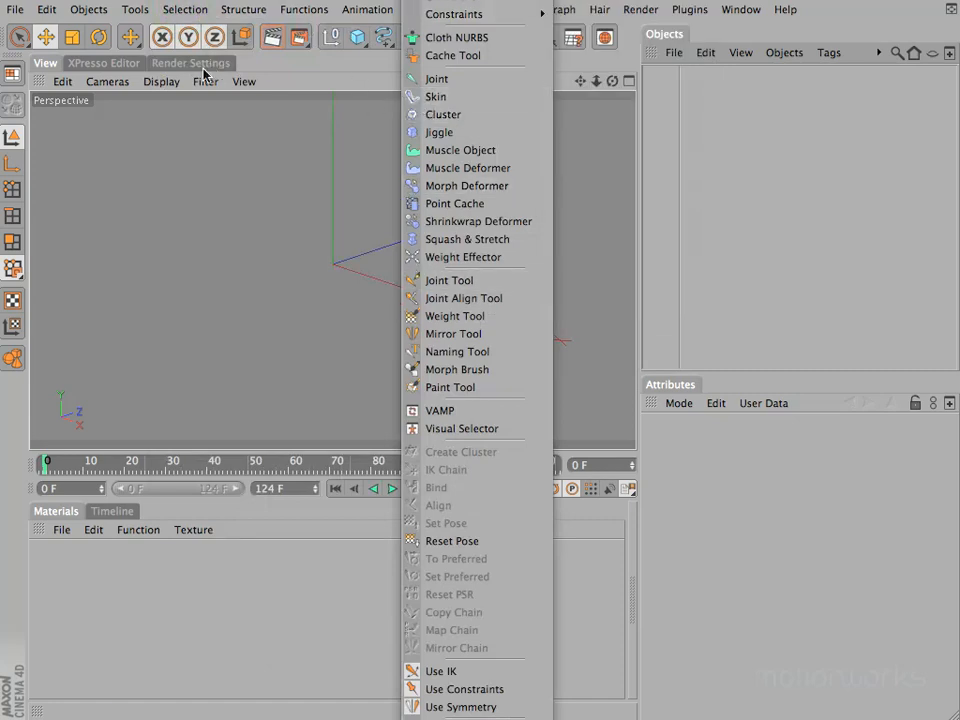
mouse_move(227, 14)
click(253, 4)
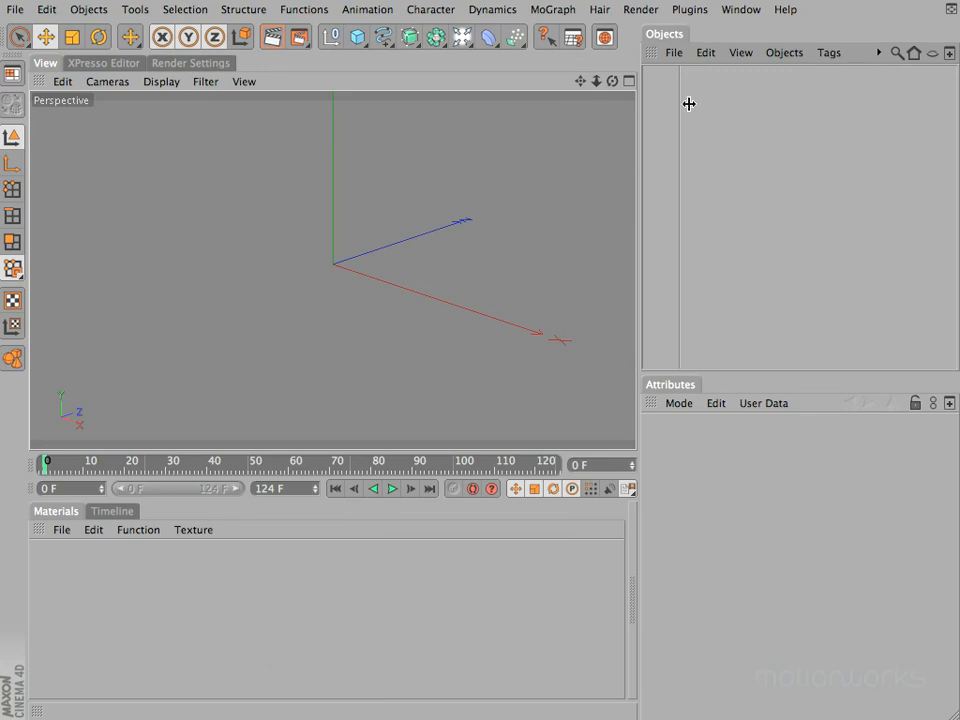
click(740, 10)
mouse_move(748, 37)
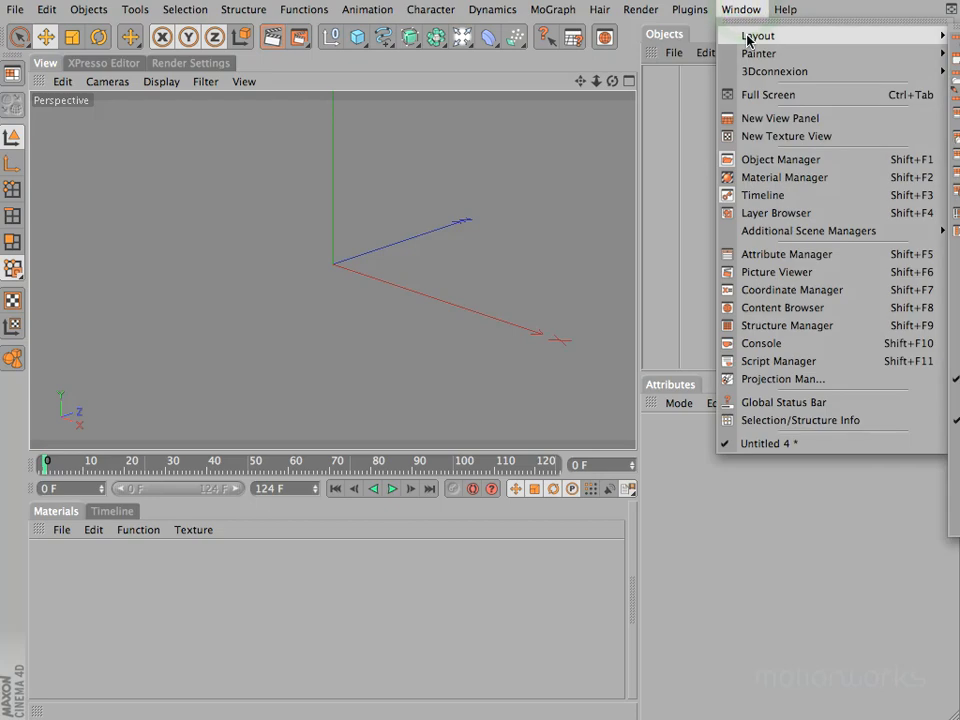
click(744, 9)
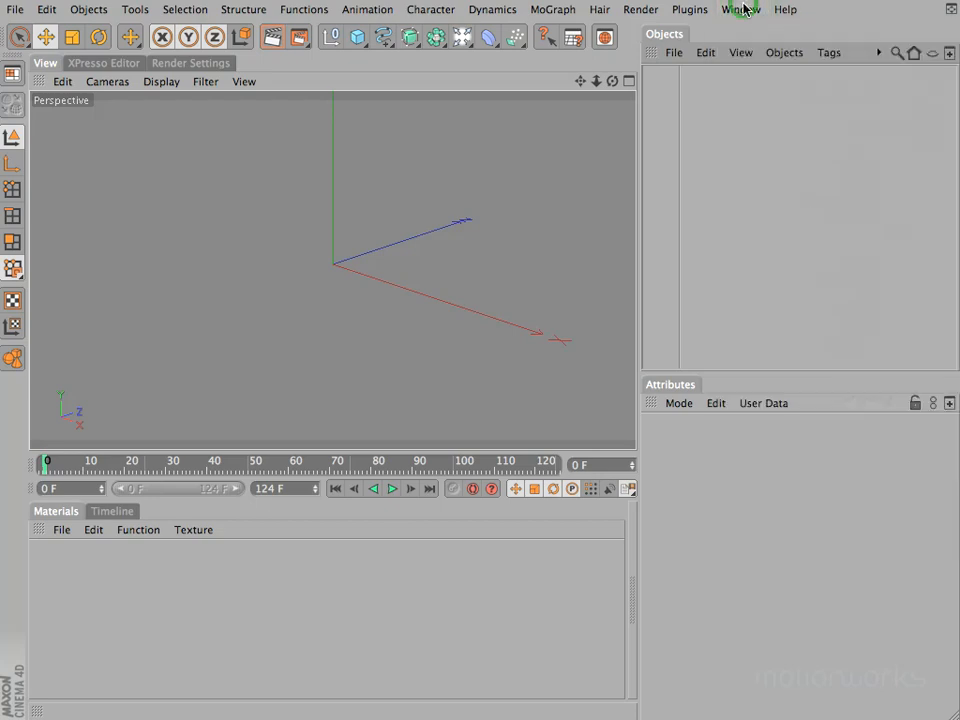
Open the Command Manager over the viewport and filter the commands by the name "extrude"
key(shift+F12)
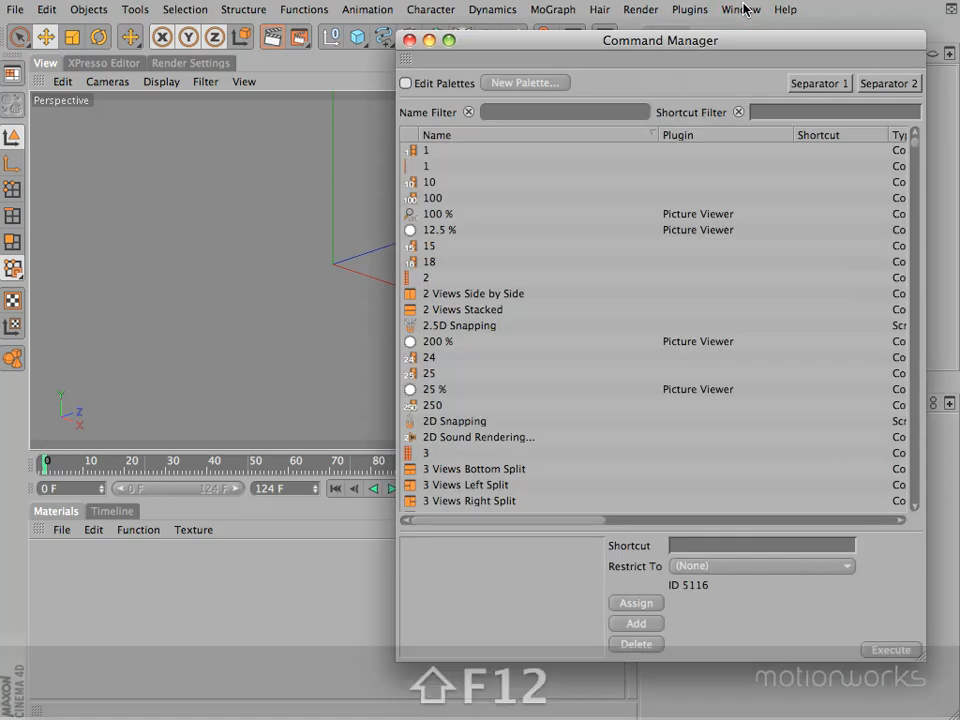
drag(705, 55, 538, 40)
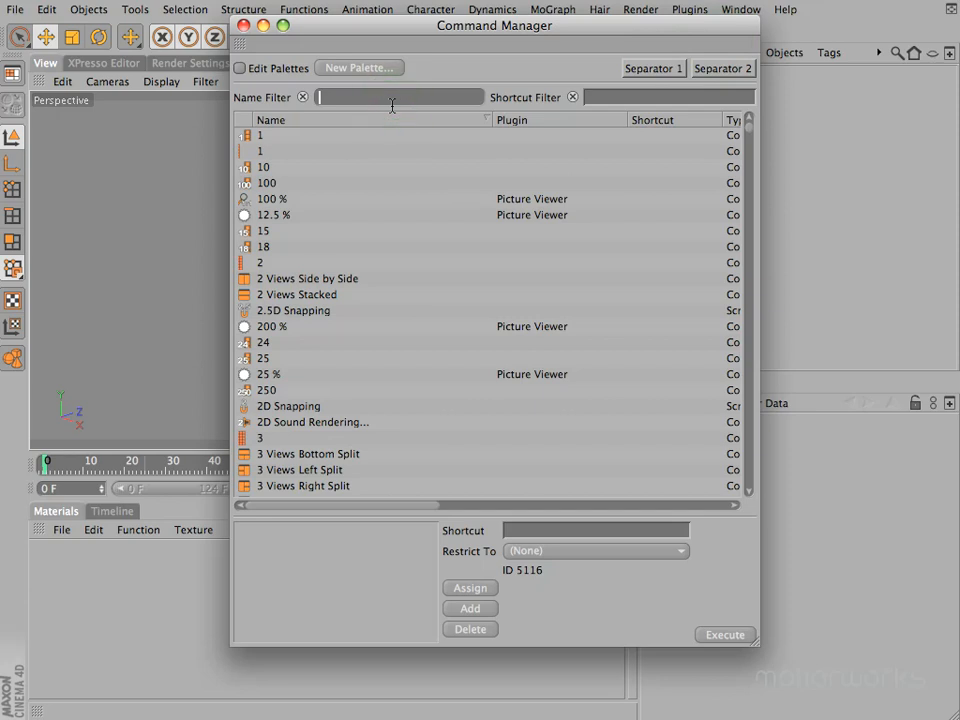
text(extrude)
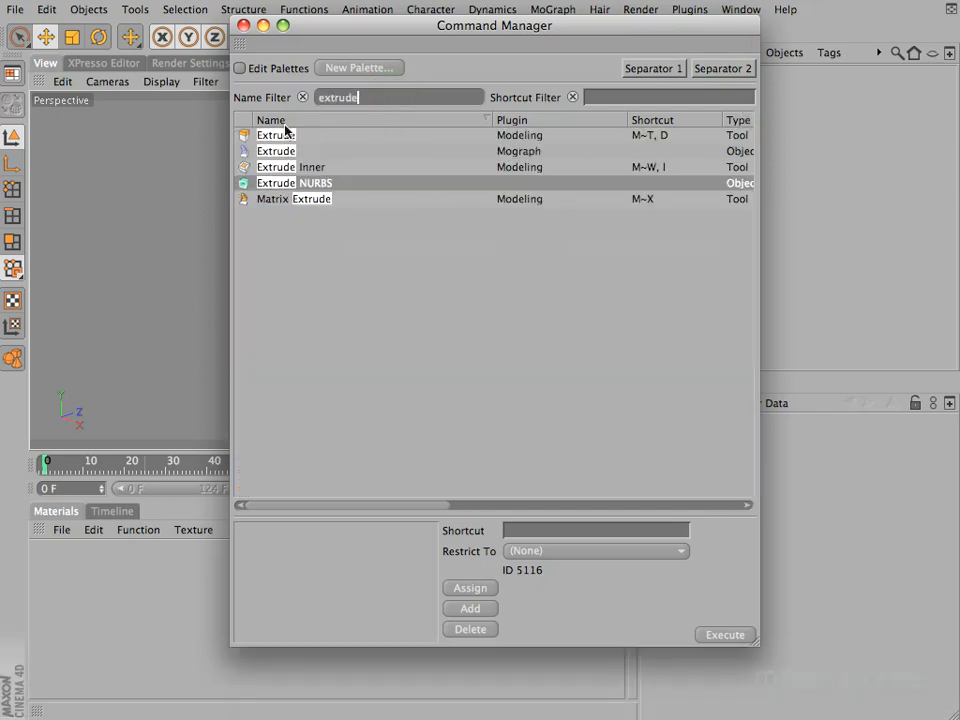
Enable Edit Palettes, add the Extrude NURBS command to the end of the vertical palette, and leave palette editing and the Command Manager
drag(341, 30, 450, 78)
click(348, 118)
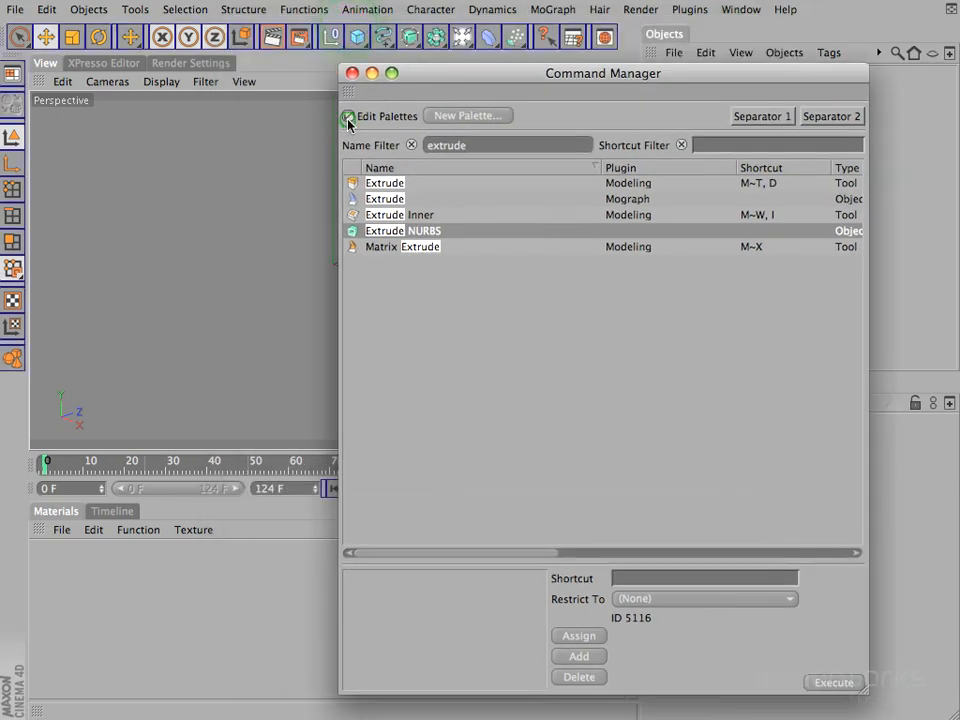
drag(351, 231, 350, 236)
drag(281, 302, 24, 382)
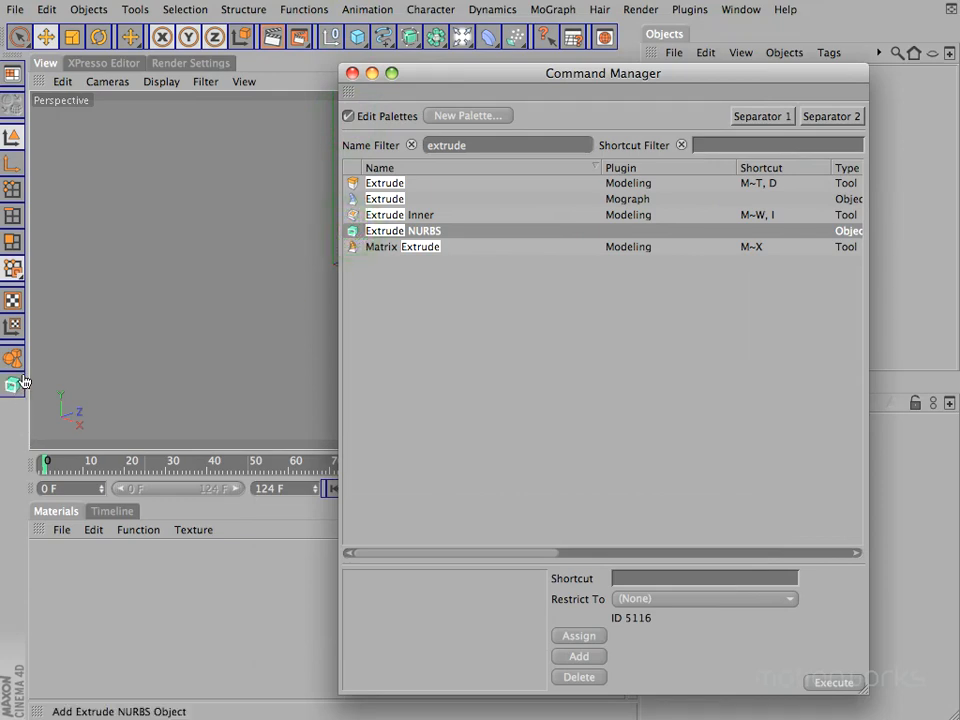
click(351, 116)
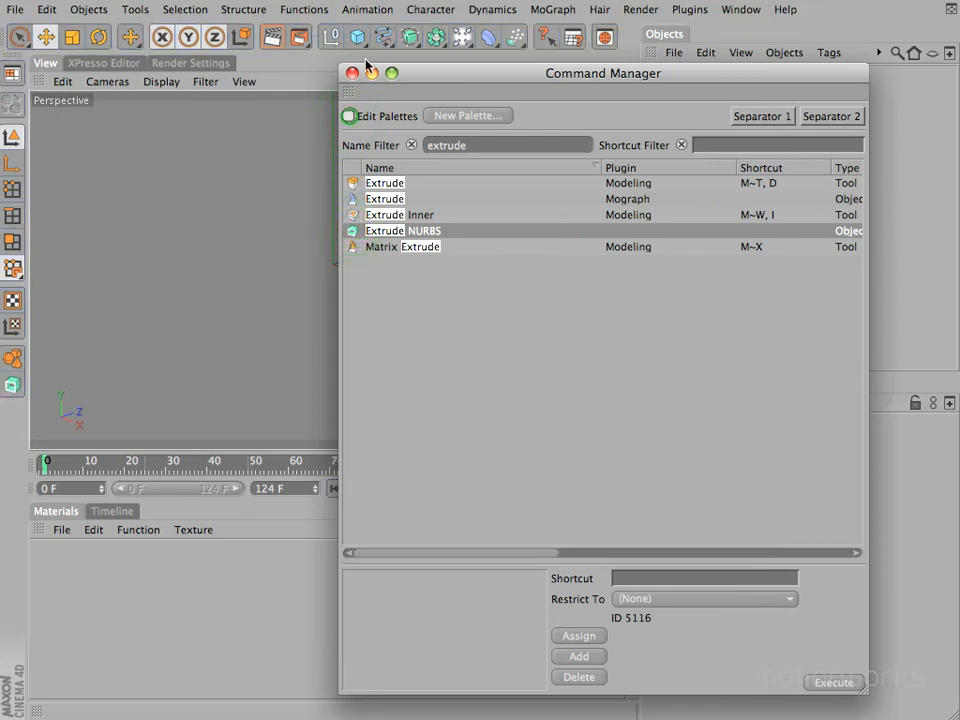
click(351, 73)
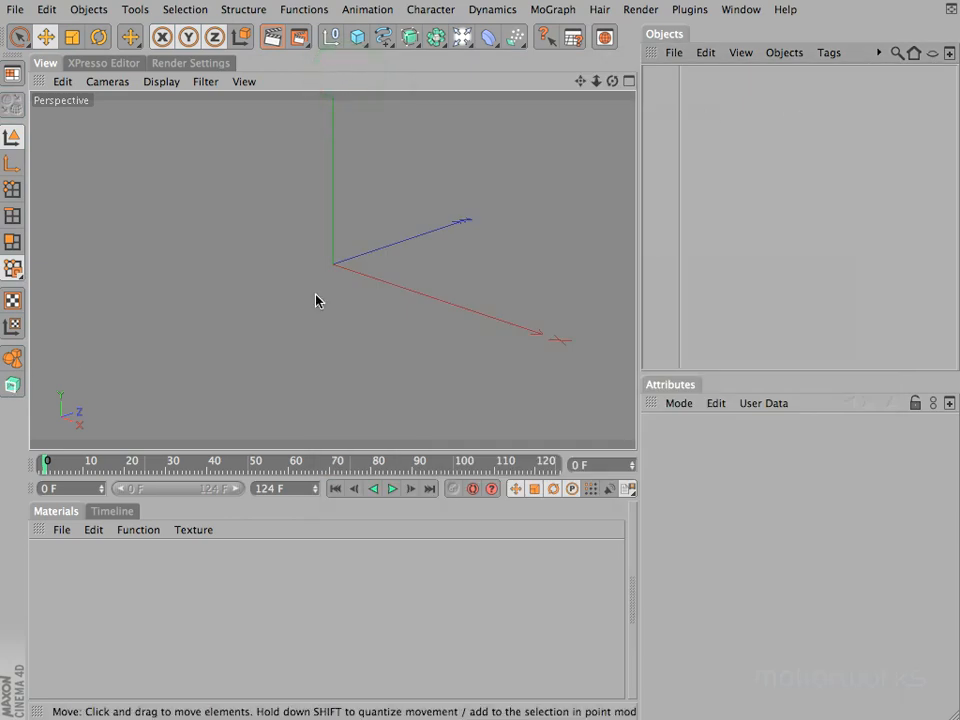
Add three Extrude NURBS objects with the new palette command and delete them all from the Objects manager
click(13, 386)
click(13, 386)
click(13, 386)
click(13, 386)
drag(696, 182, 690, 76)
key(BackSpace)
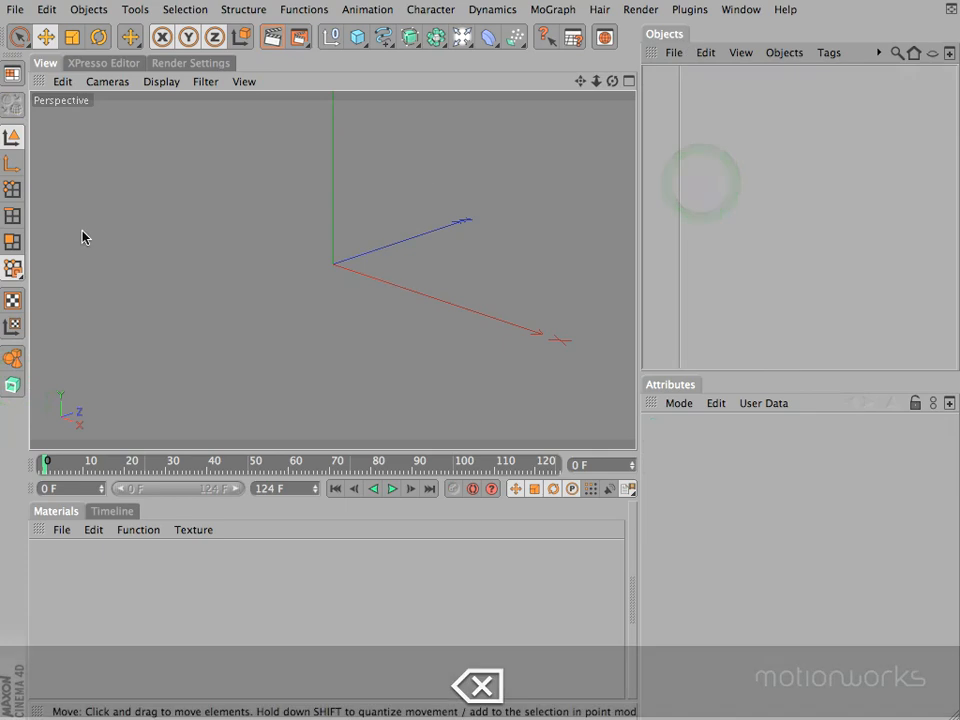
Remove the Extrude NURBS command from the vertical palette in Edit Palettes mode, and turn palette editing off
right_click(242, 38)
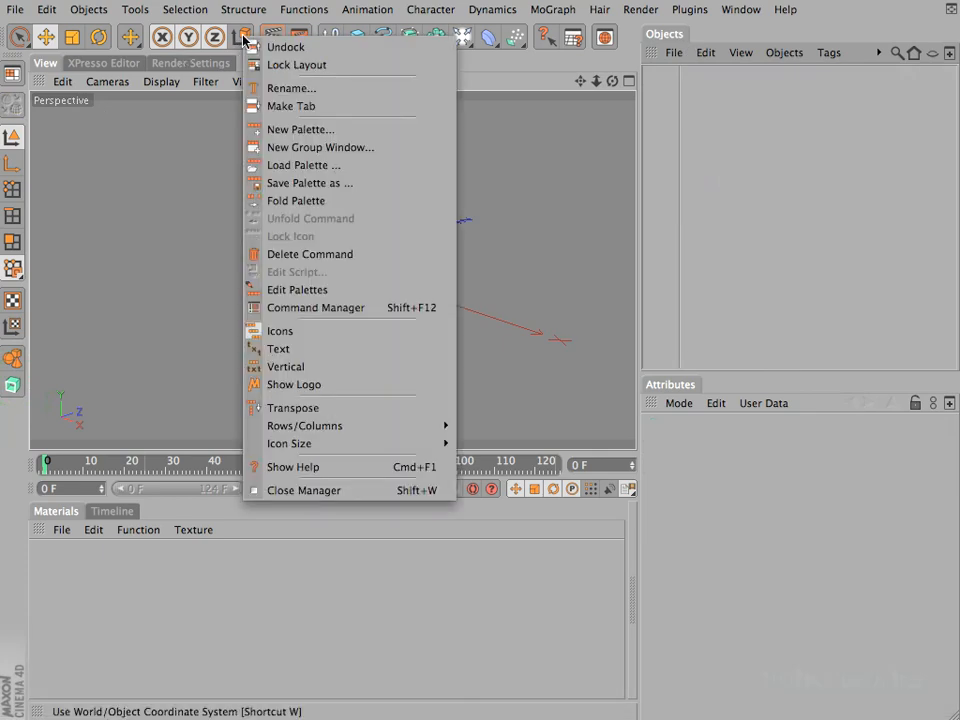
click(297, 290)
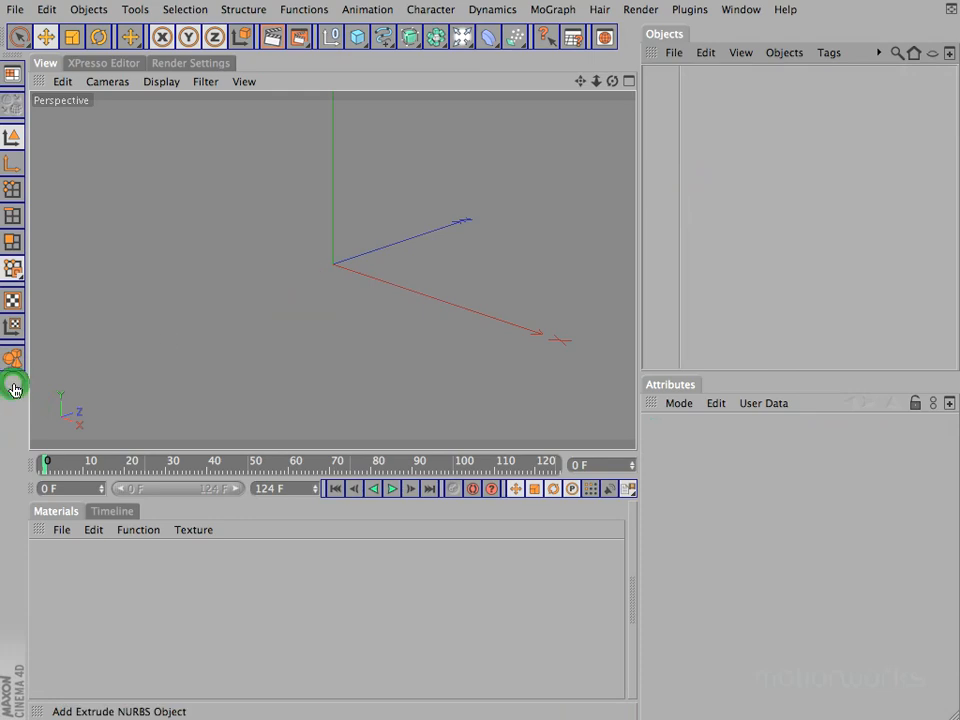
right_click(402, 33)
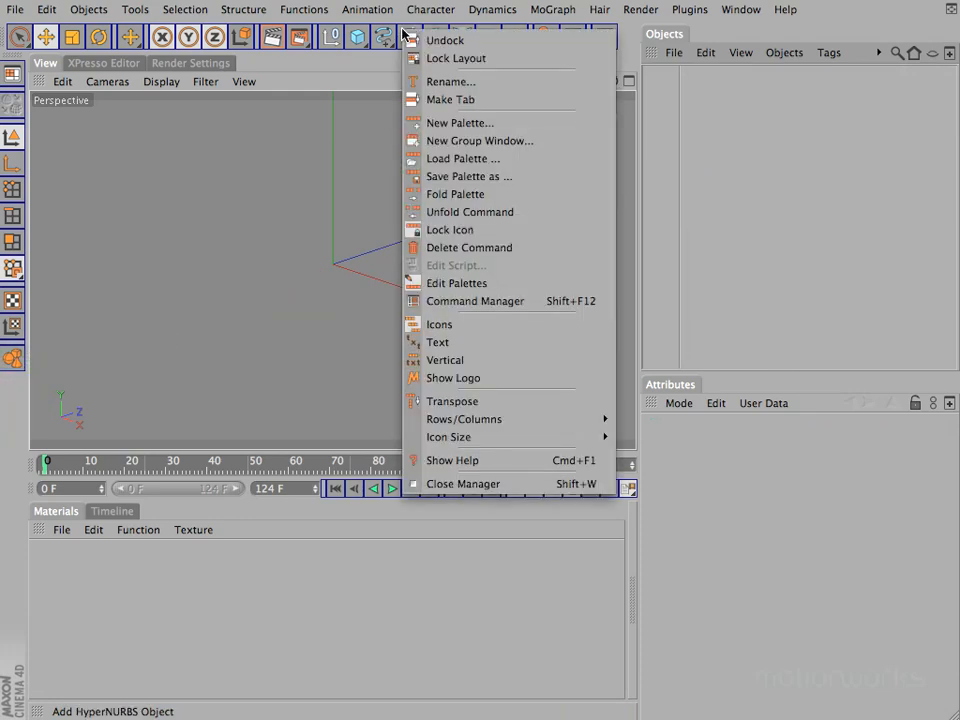
click(432, 283)
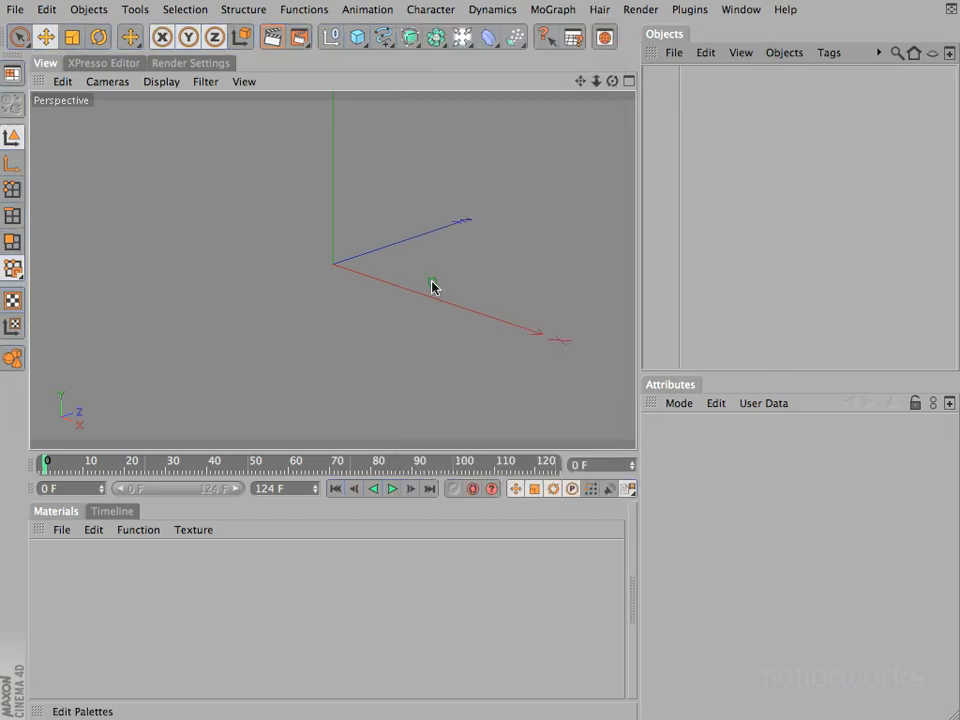
View the folded palette of primitive objects, add a null object to the scene and delete it
click(358, 38)
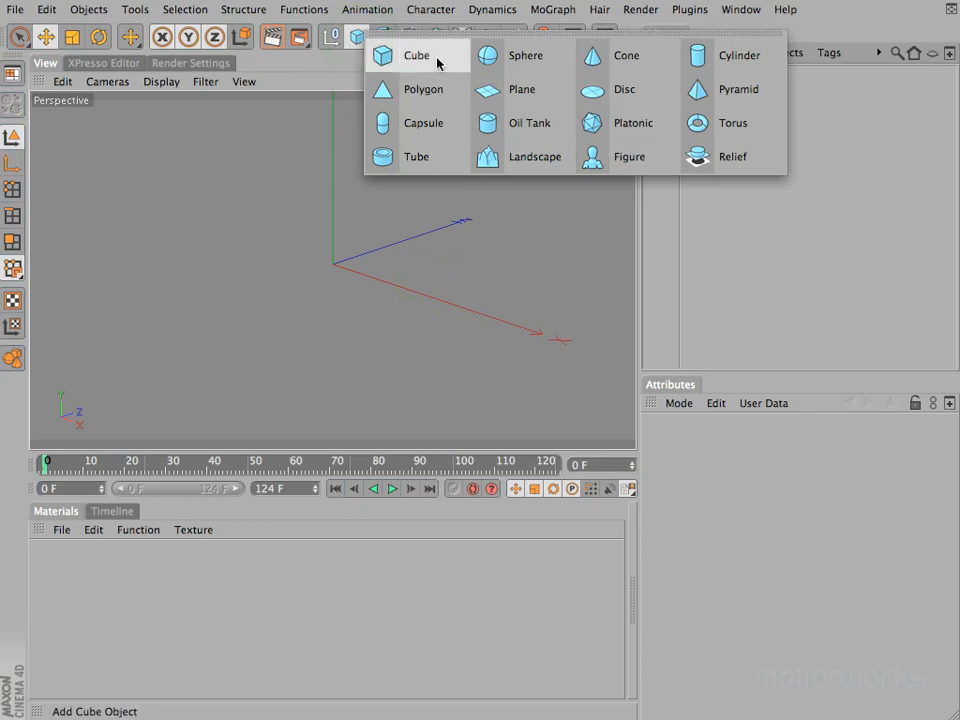
click(356, 38)
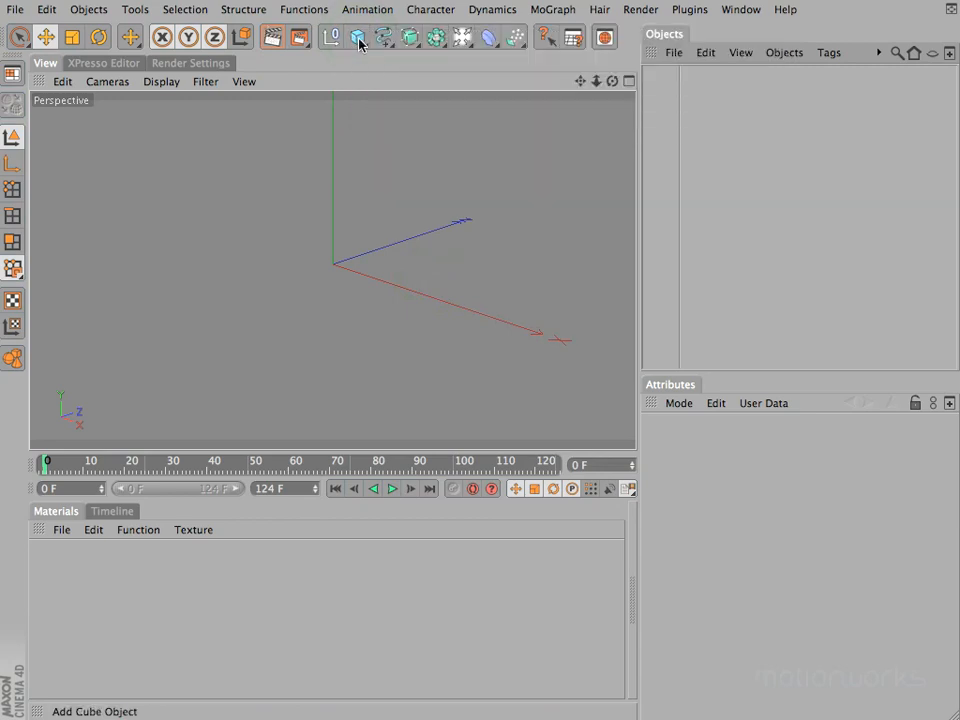
click(331, 37)
click(712, 77)
key(BackSpace)
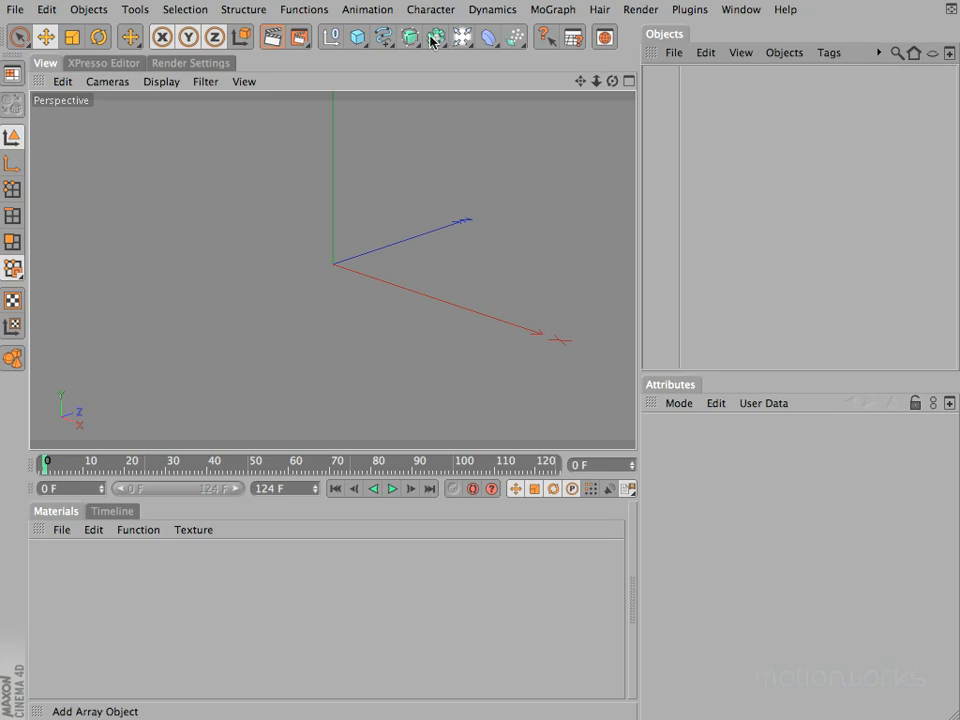
Tear off the MoGraph commands as a floating palette and place it over the viewport
click(566, 11)
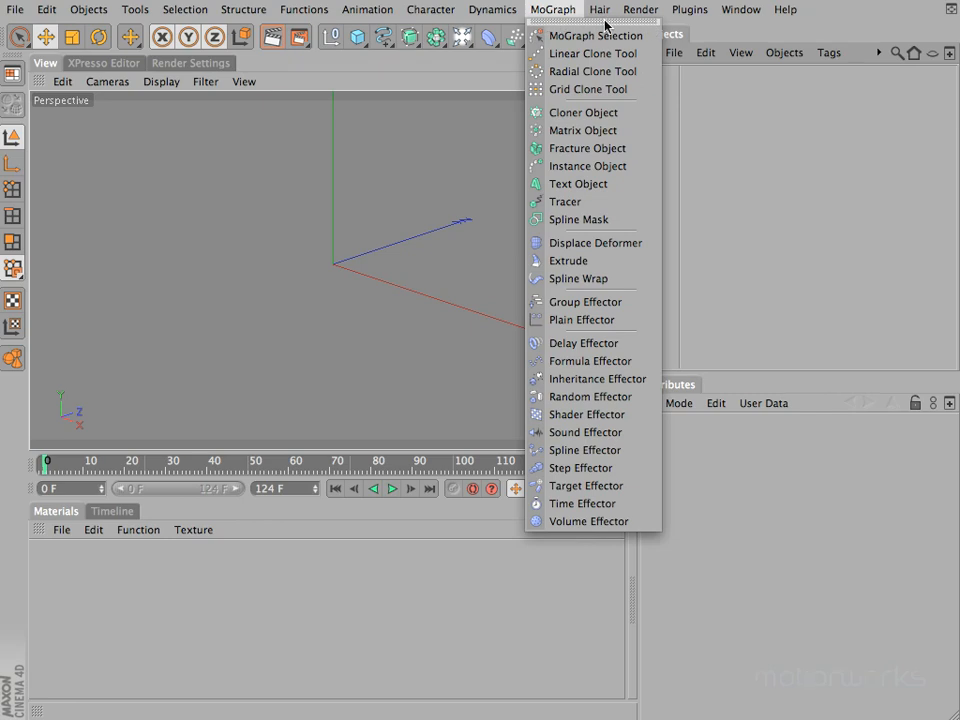
drag(606, 22, 199, 106)
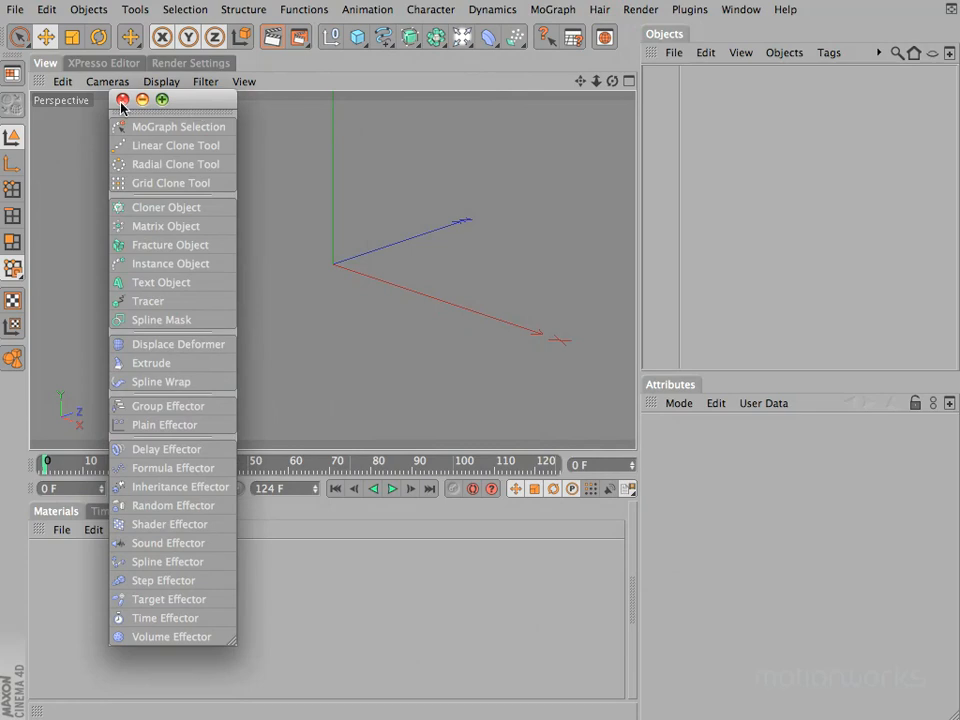
drag(187, 98, 336, 18)
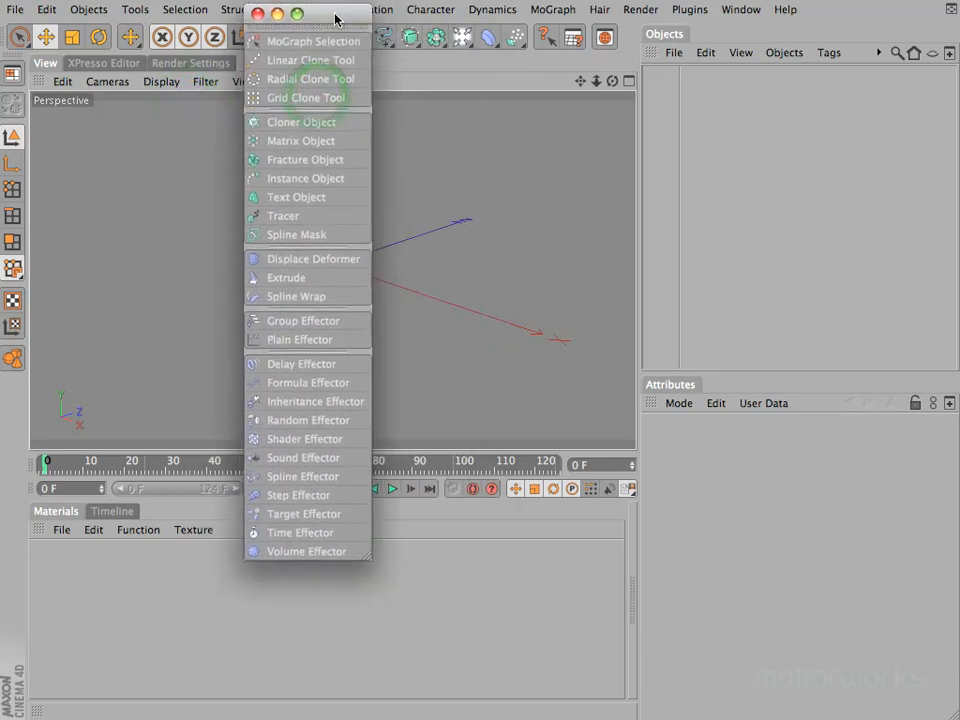
Turn off text on the floating MoGraph palette and lay its icons out in a transposed arrangement with Rows/Columns set to 5
right_click(301, 89)
click(381, 400)
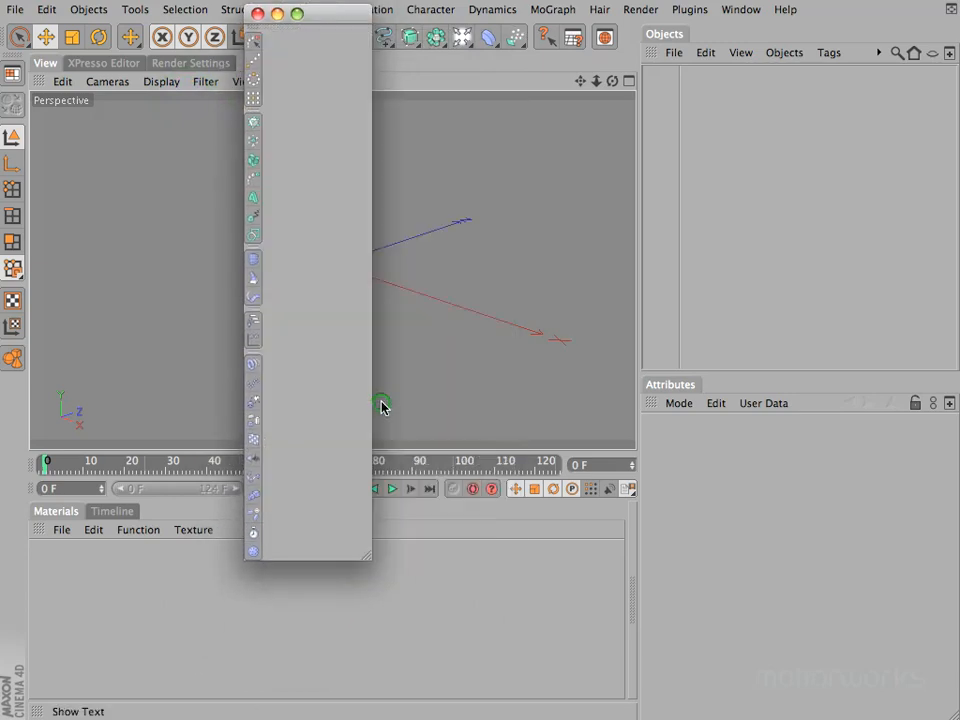
right_click(272, 129)
mouse_move(356, 506)
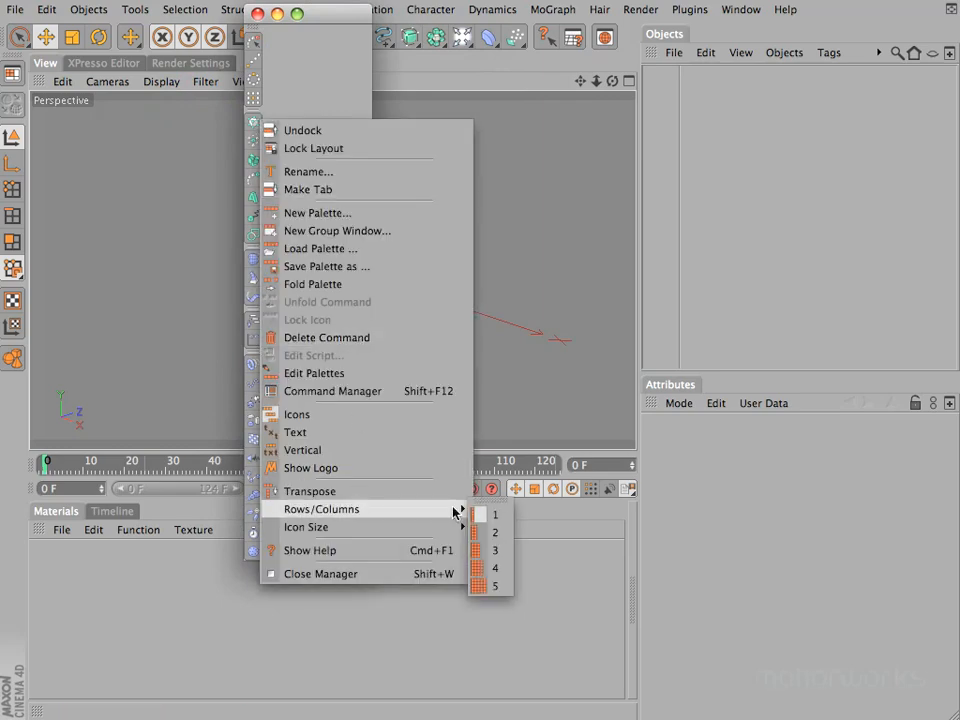
click(494, 586)
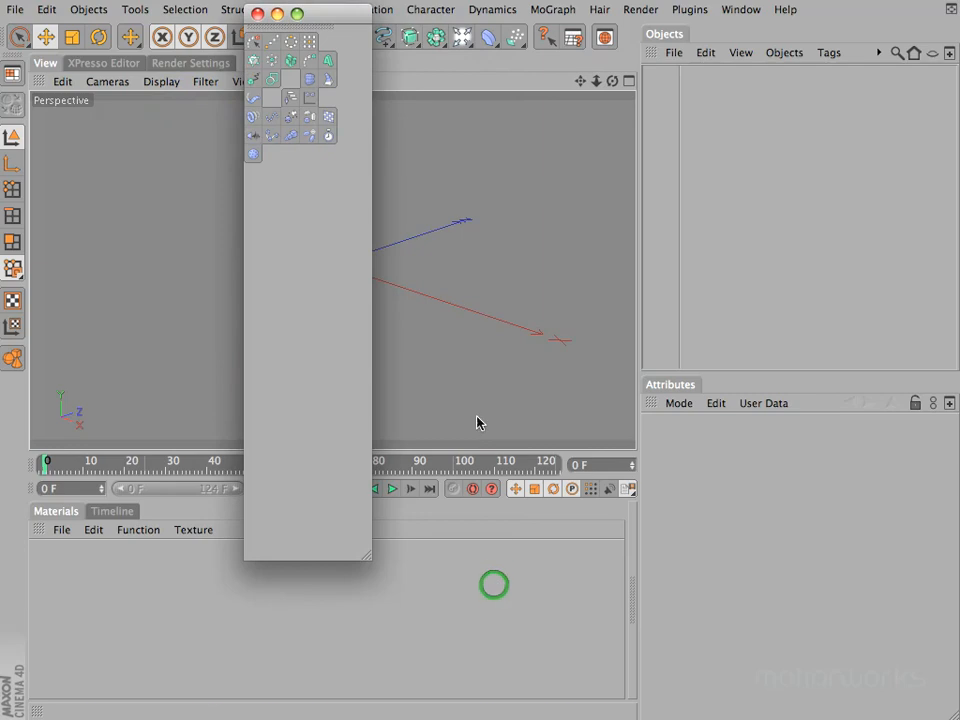
right_click(285, 62)
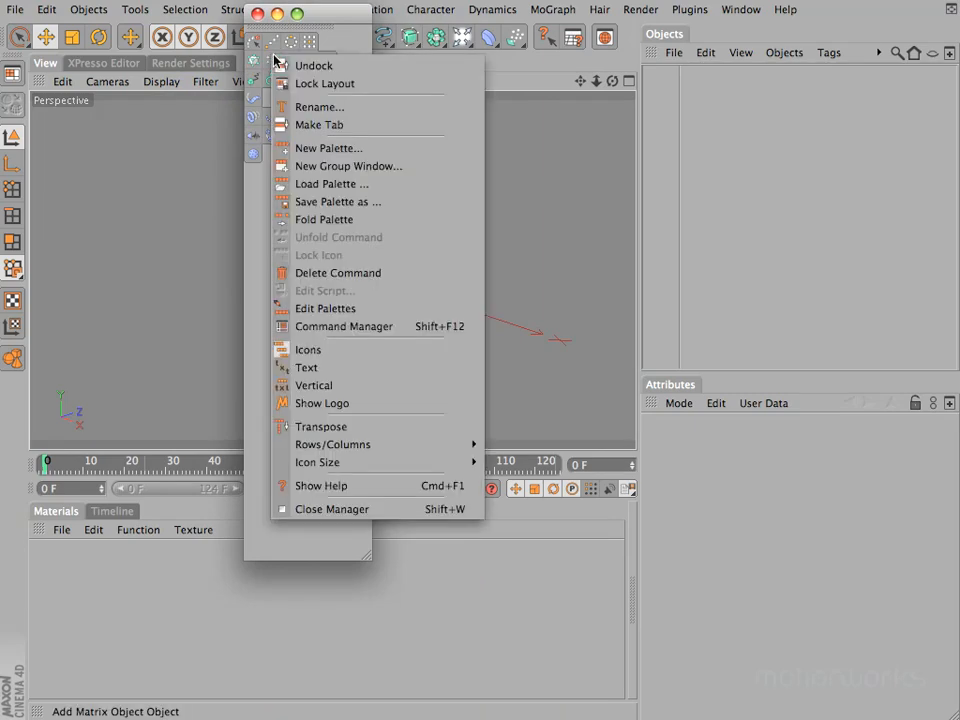
click(352, 427)
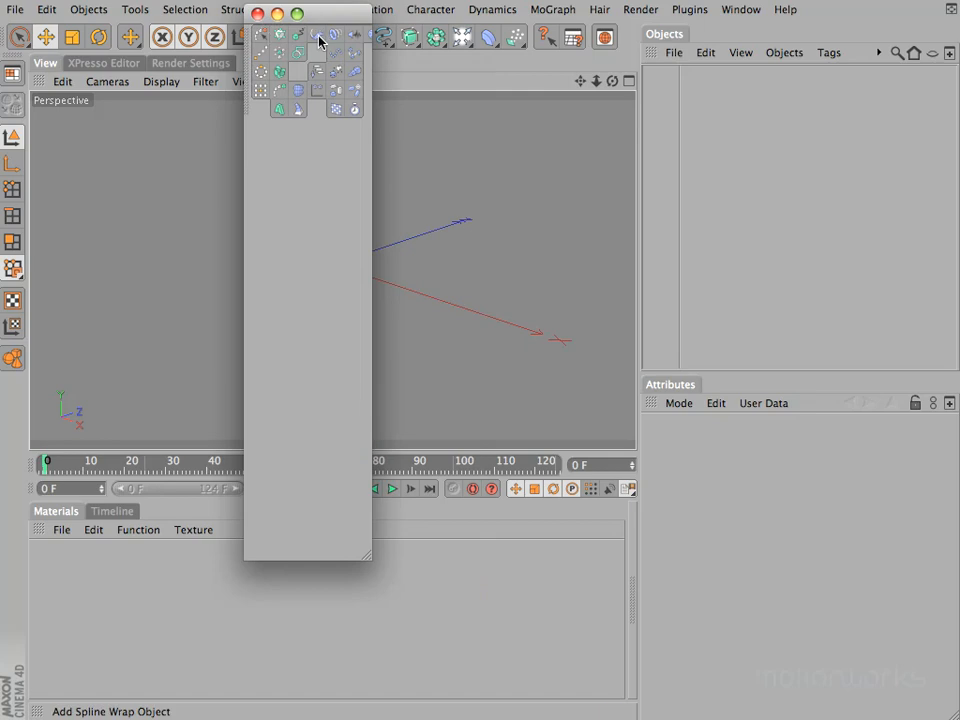
Remove the blank separators from the floating MoGraph palette in Edit Palettes mode, and turn palette editing off
right_click(288, 58)
click(374, 305)
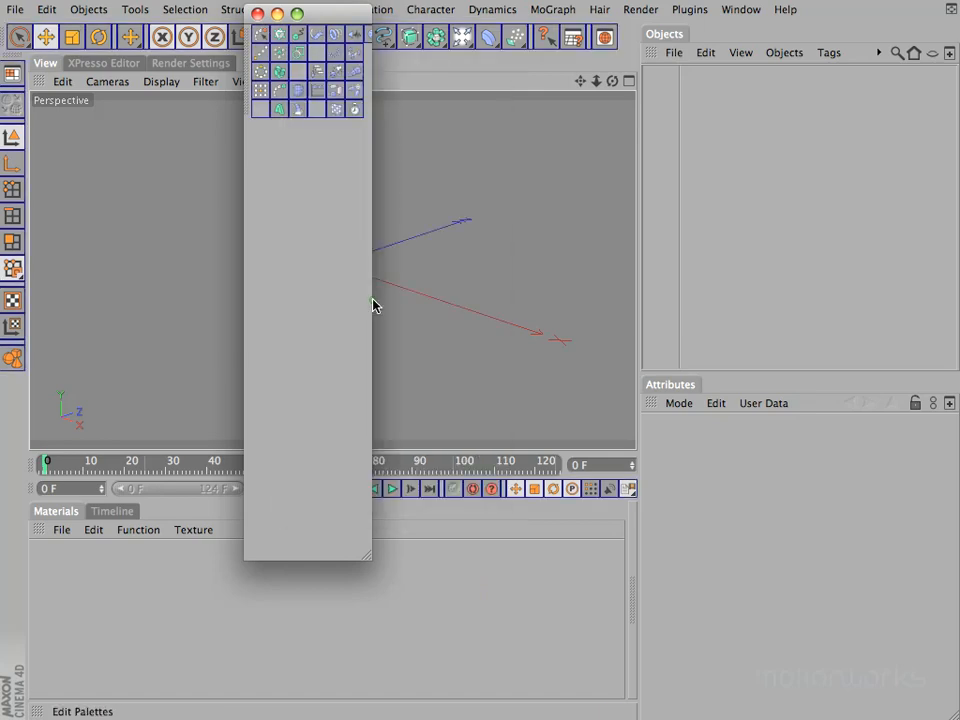
double_click(310, 50)
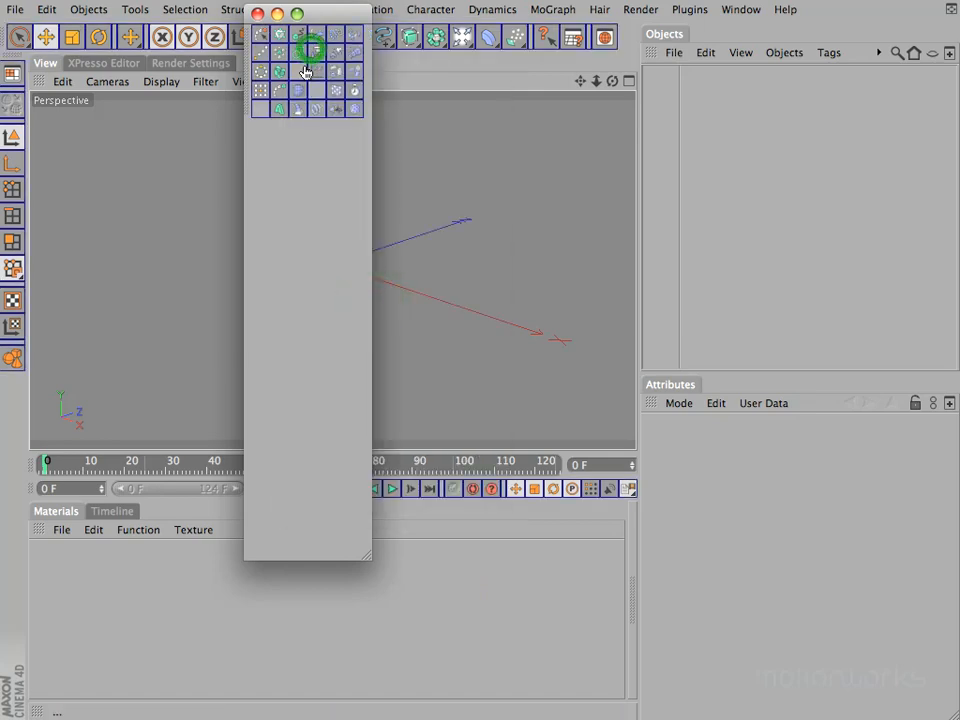
double_click(316, 71)
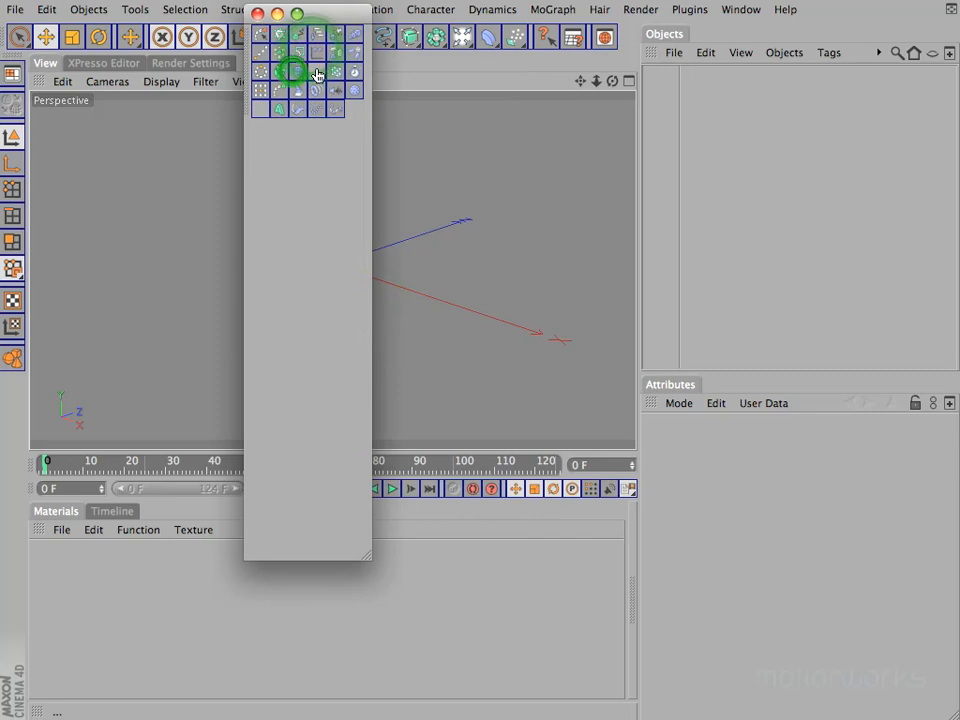
double_click(260, 110)
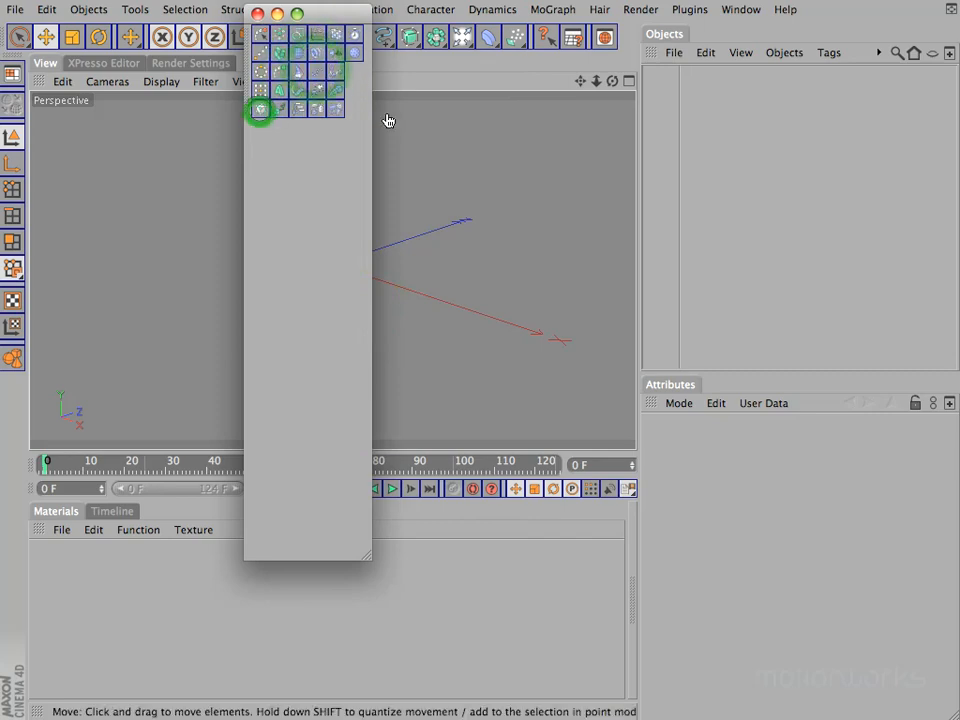
right_click(281, 70)
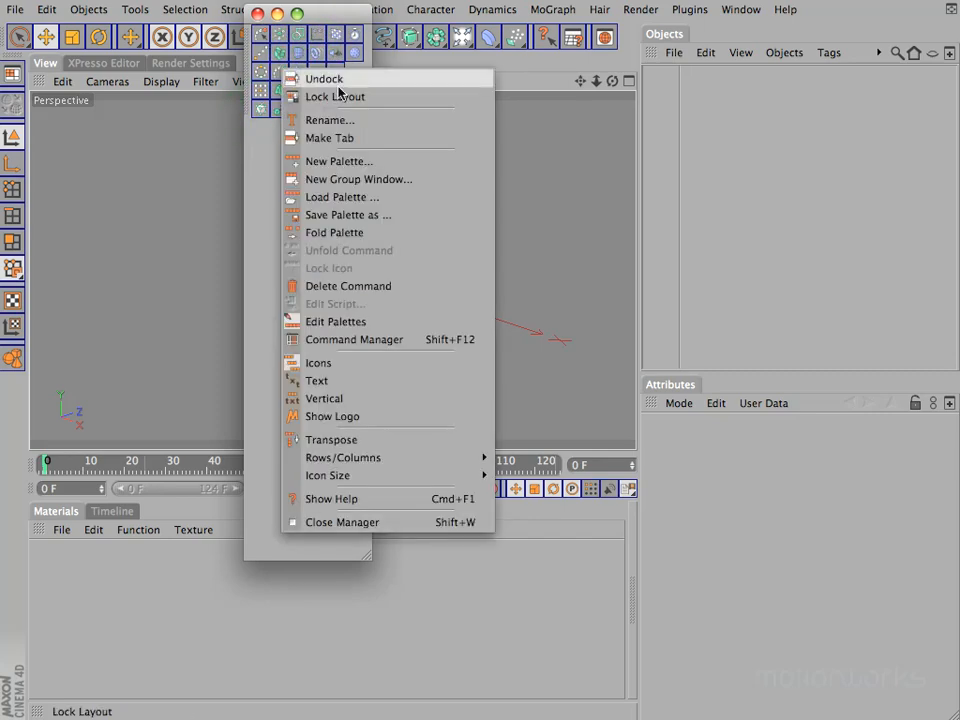
click(356, 322)
Move the MoGraph palette aside, fold it into a single icon and view its folded commands
drag(327, 14, 593, 152)
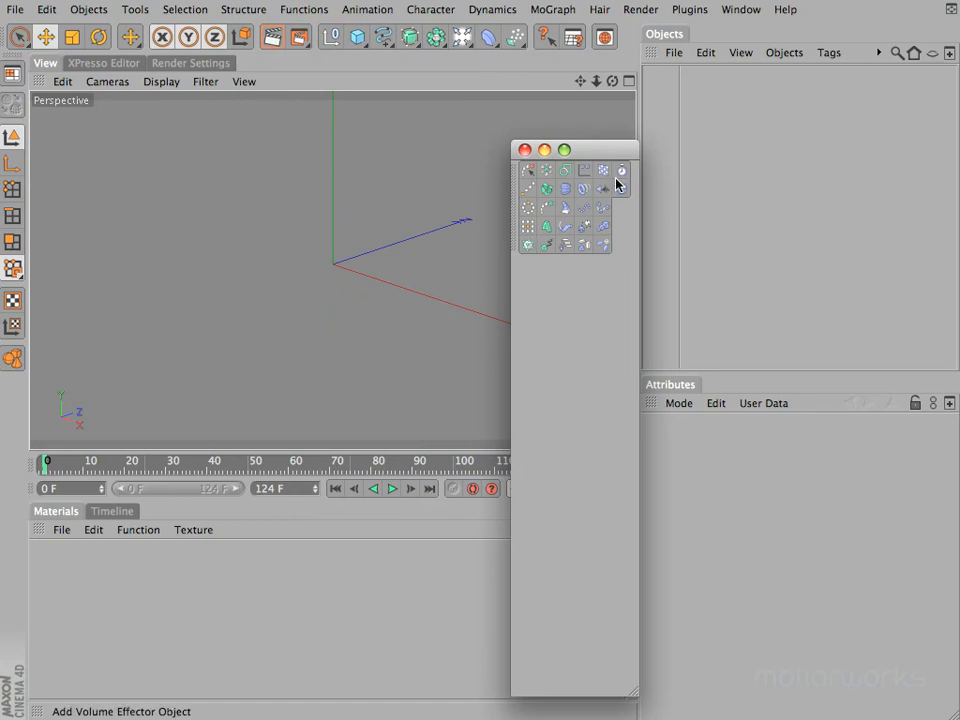
right_click(529, 172)
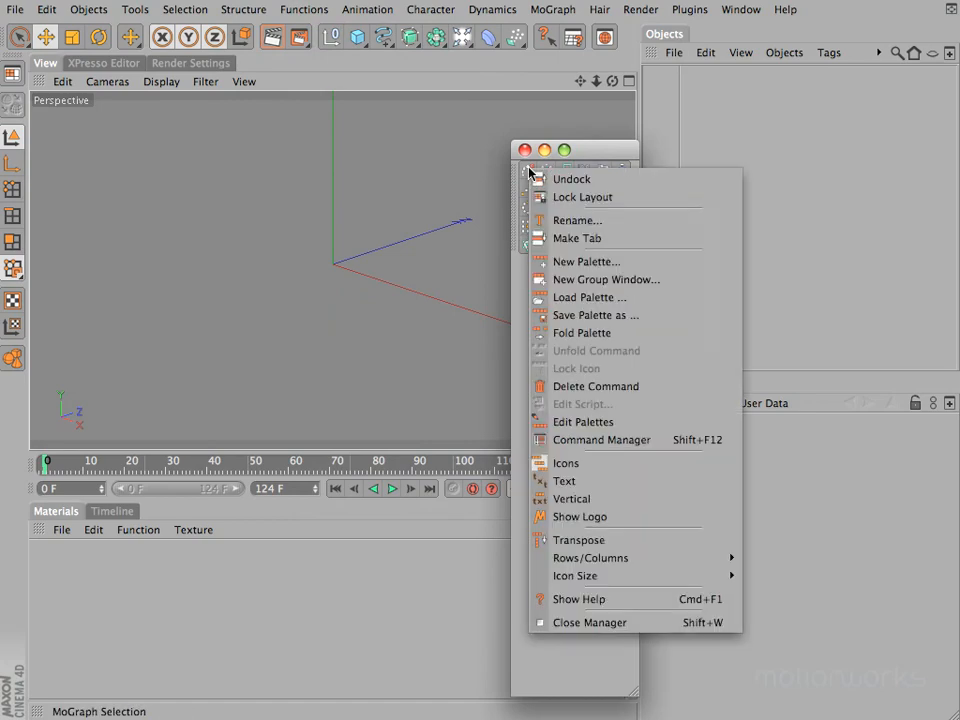
click(647, 334)
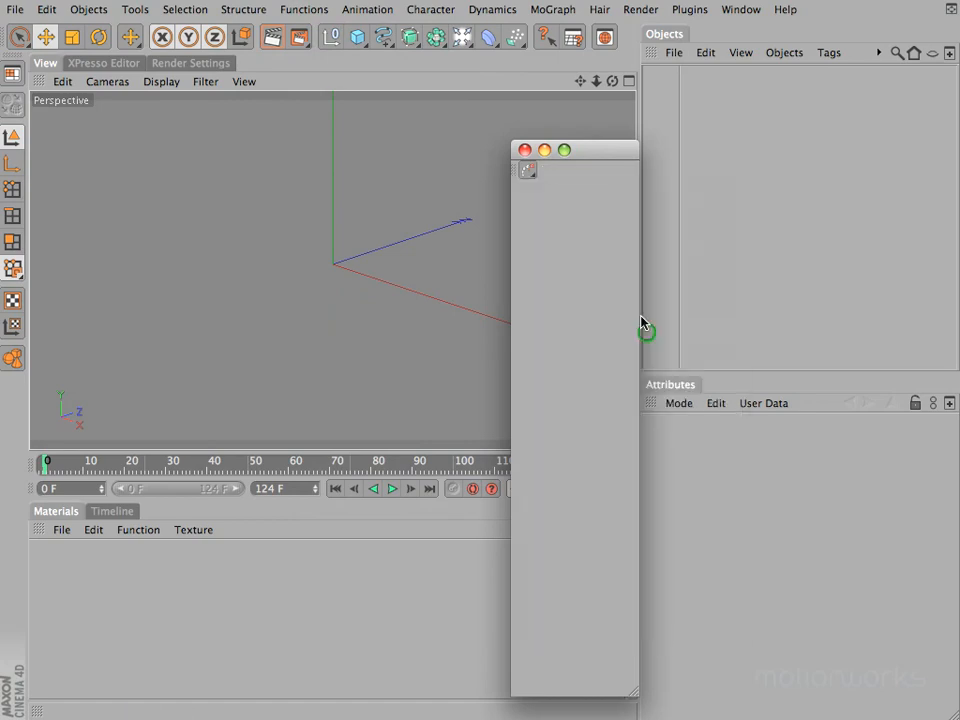
click(527, 172)
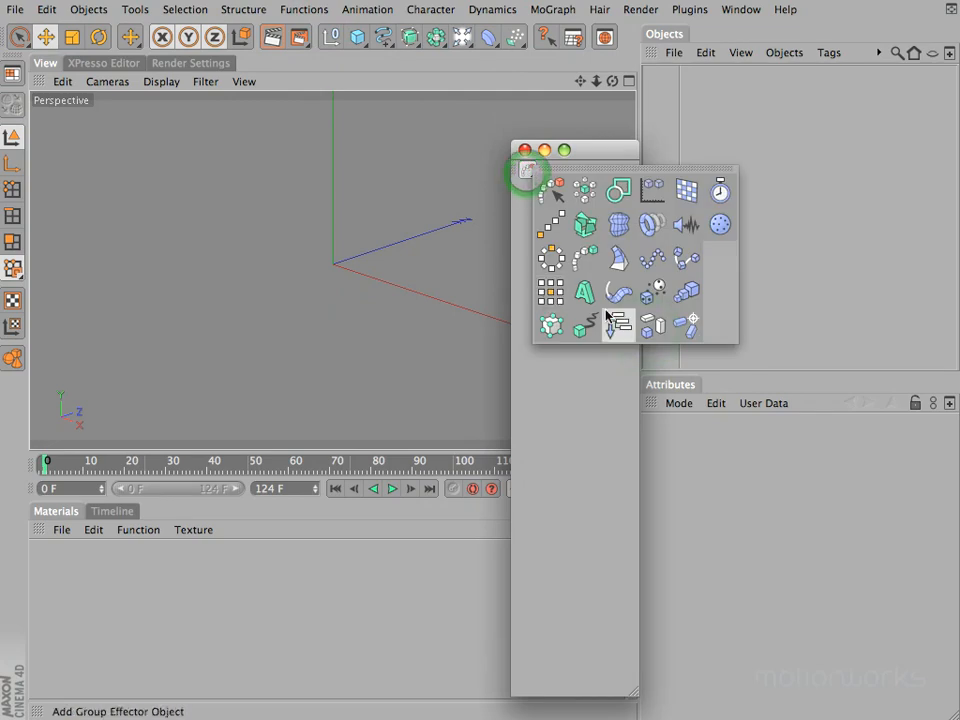
click(601, 446)
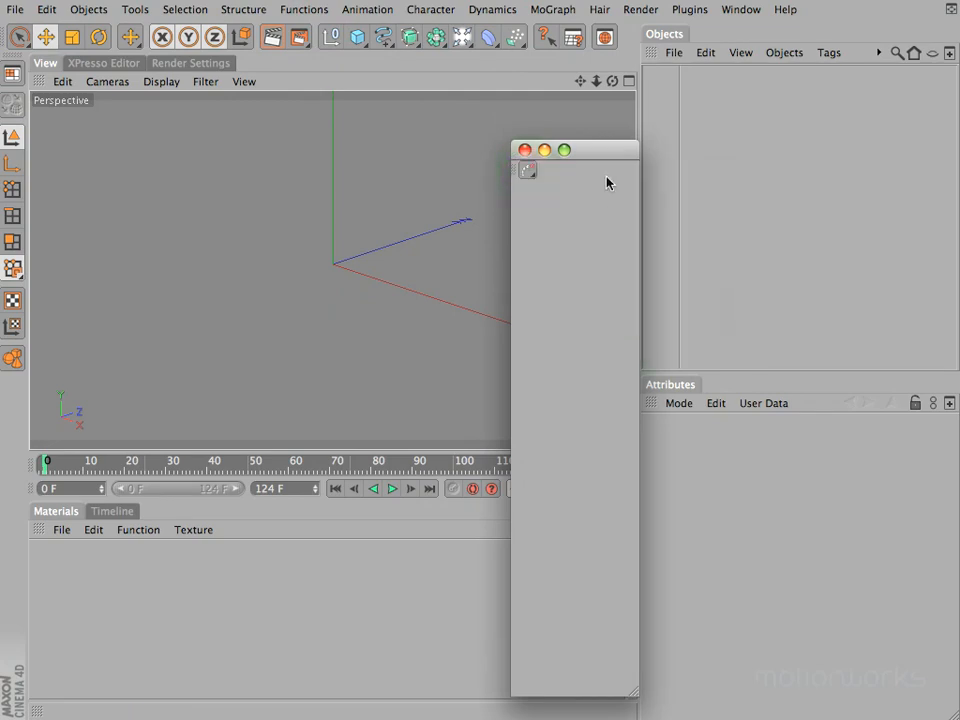
Move the folded MoGraph icon into the main toolbar in Edit Palettes mode, and close the leftover palette window before turning editing off
right_click(528, 168)
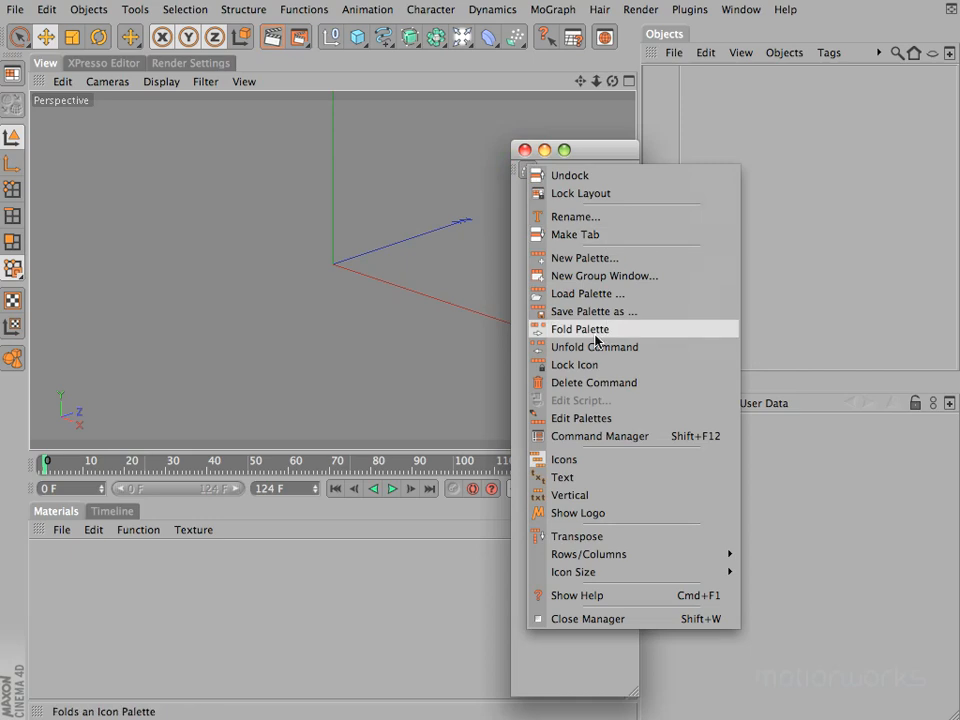
click(585, 417)
drag(527, 169, 528, 50)
click(524, 150)
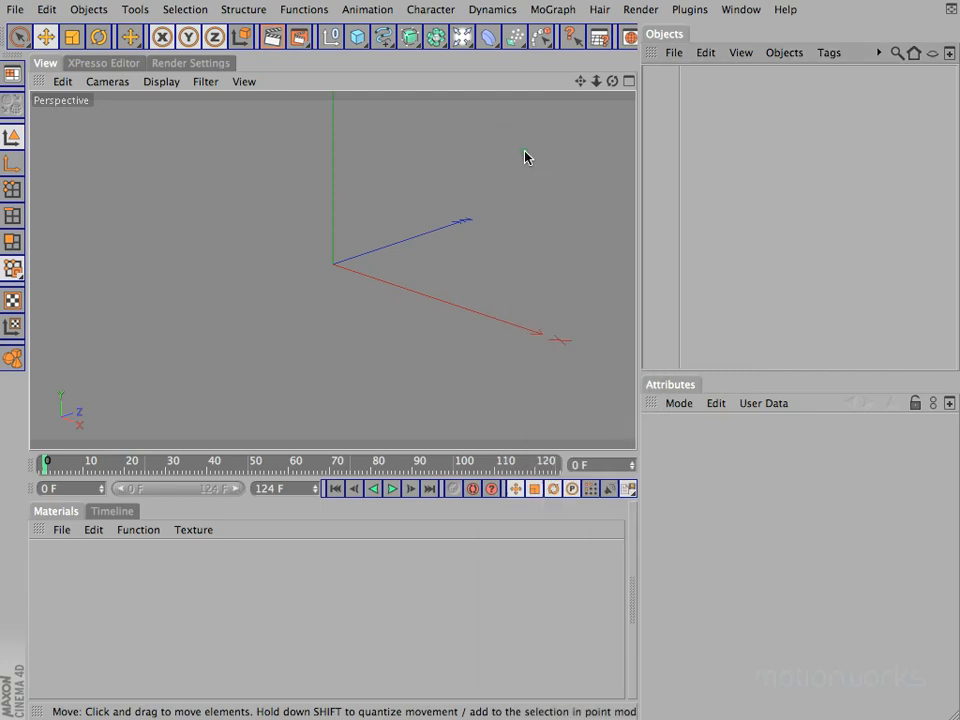
right_click(510, 36)
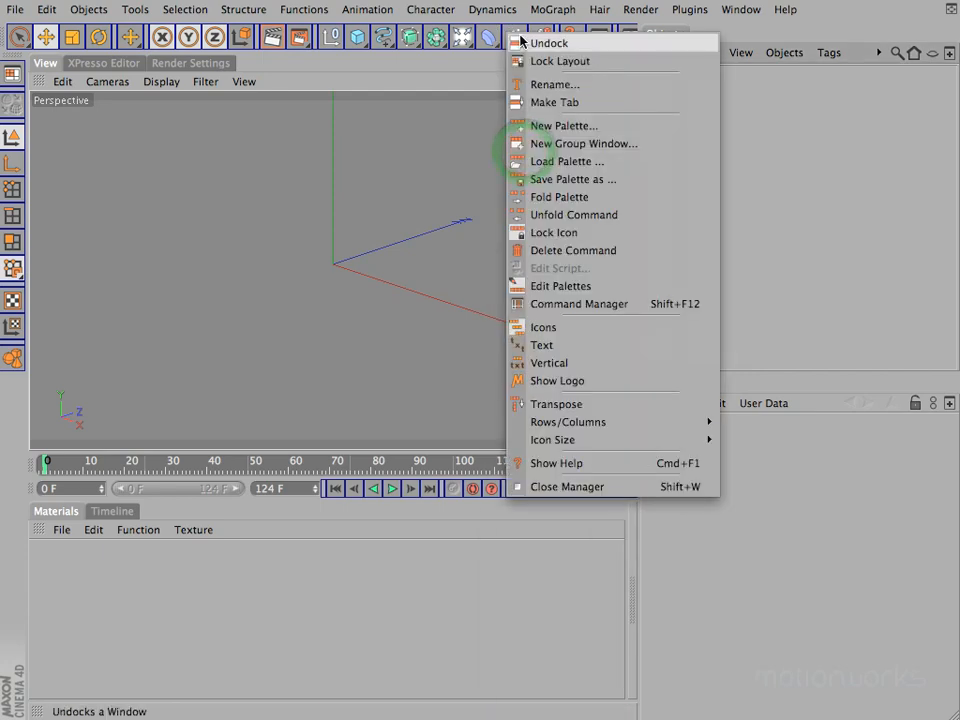
click(566, 286)
Add an Extrude and a Spline Mask object from the folded MoGraph palette, and delete both from the Objects manager
click(541, 36)
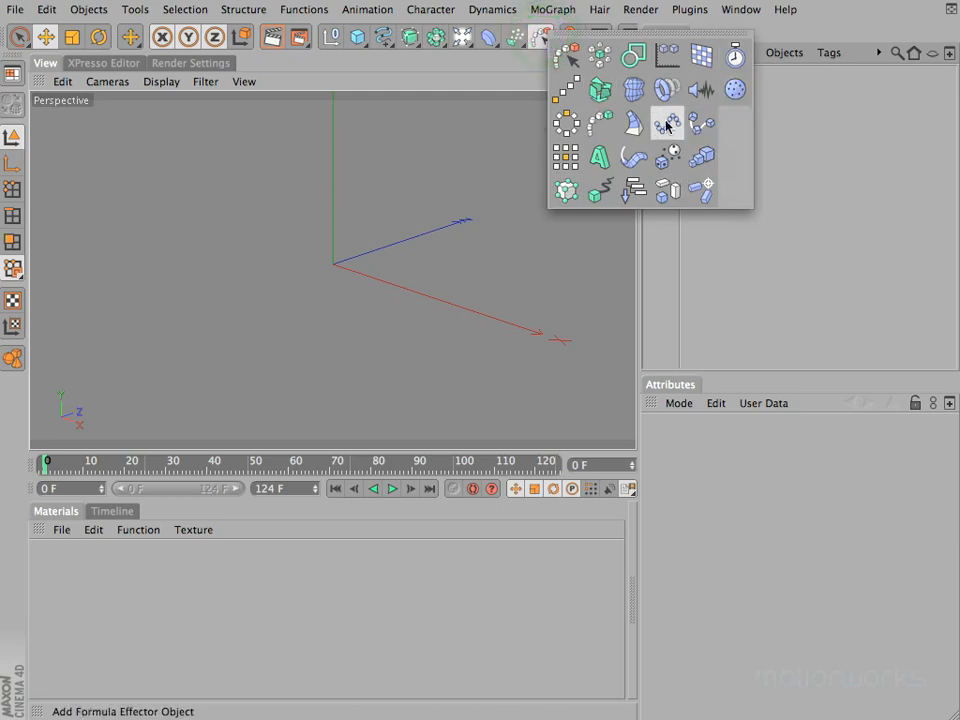
drag(547, 36, 646, 62)
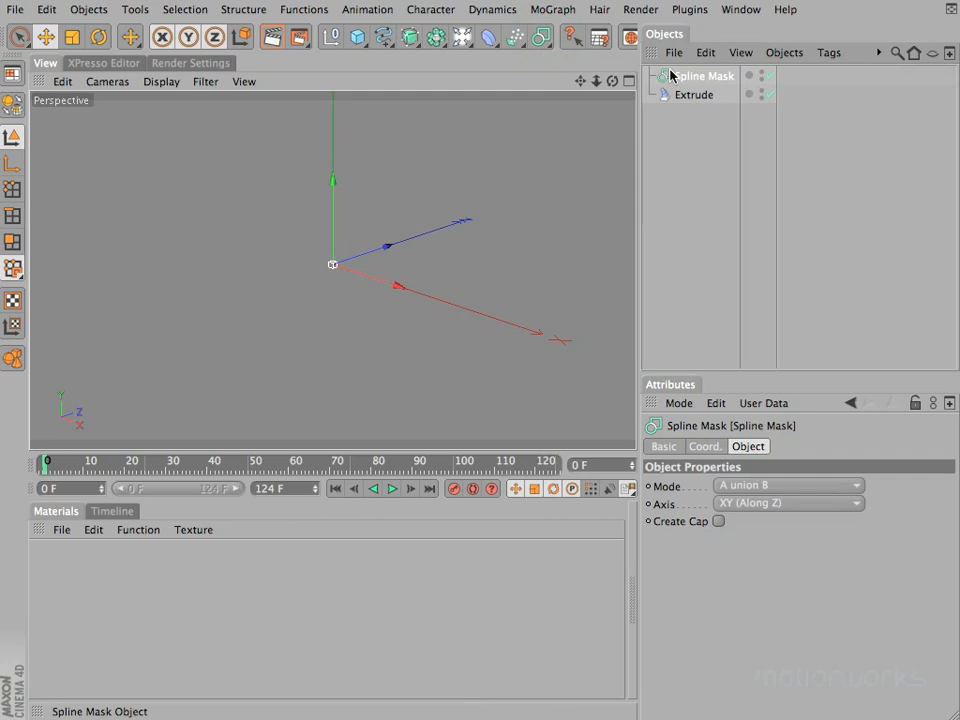
click(740, 10)
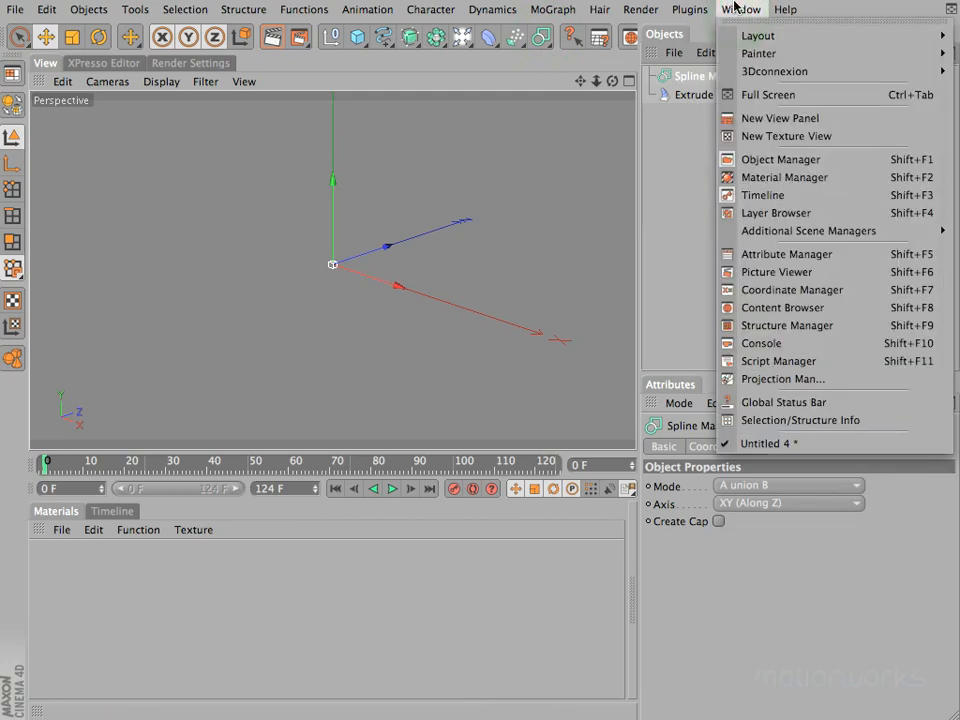
click(735, 9)
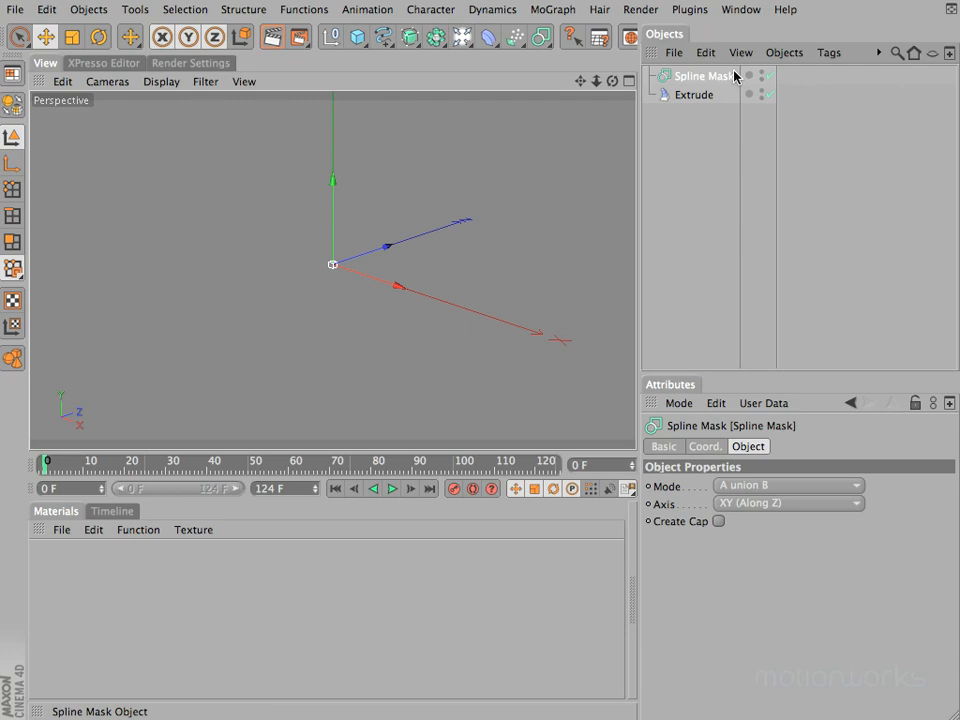
drag(735, 145, 677, 71)
key(BackSpace)
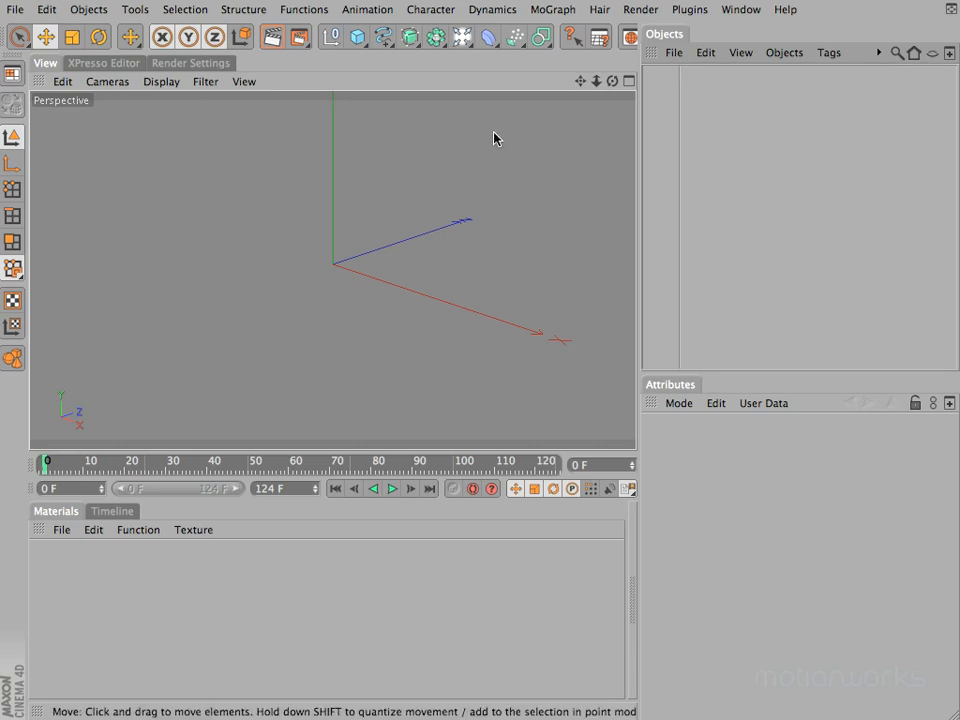
Reload the motionworks layout
click(12, 73)
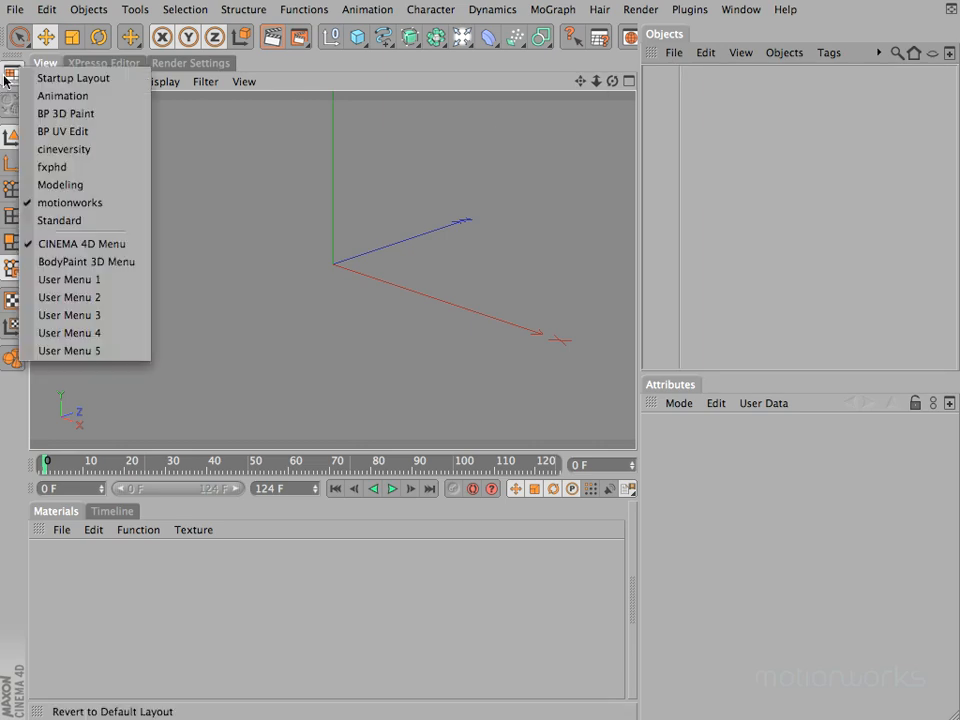
click(106, 202)
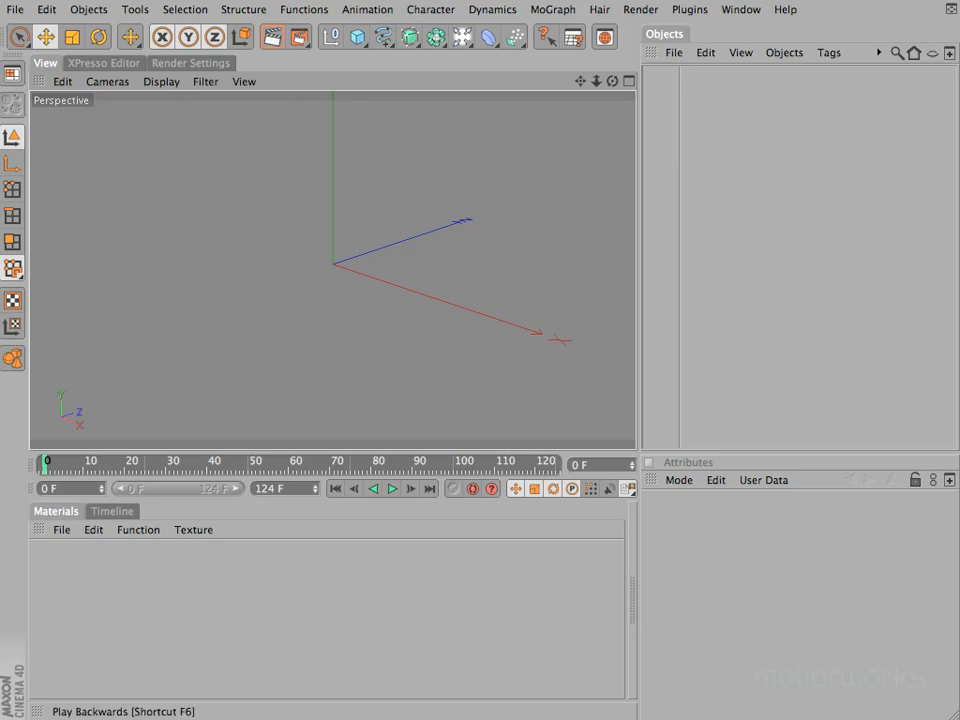
Add a sphere to the scene and rename it "Sphere To Clone Onto"
drag(357, 37, 523, 54)
double_click(694, 75)
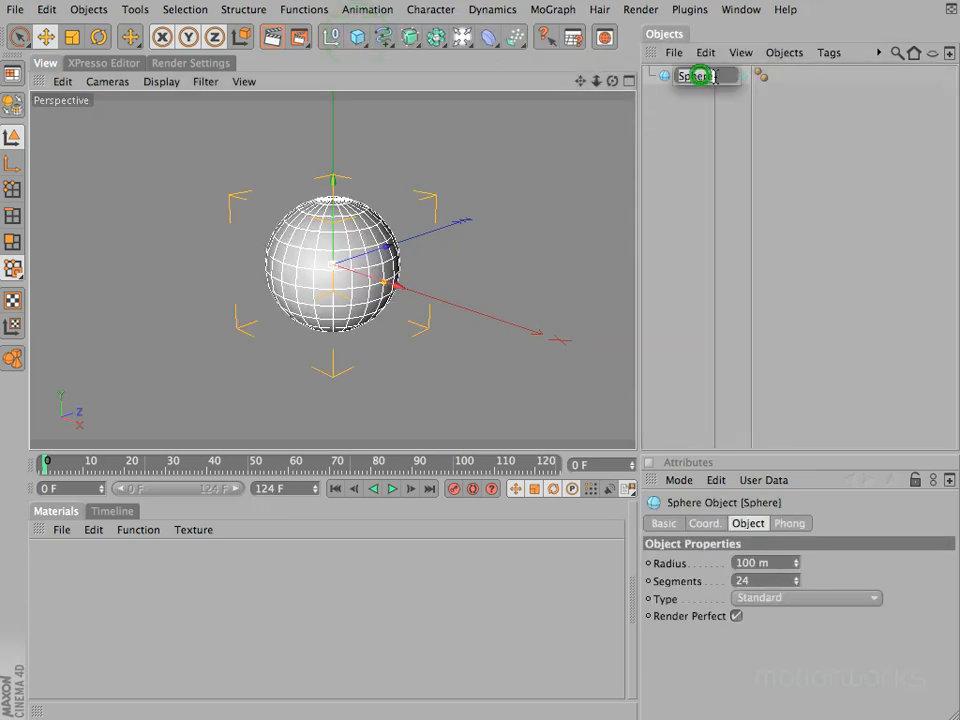
text(To C)
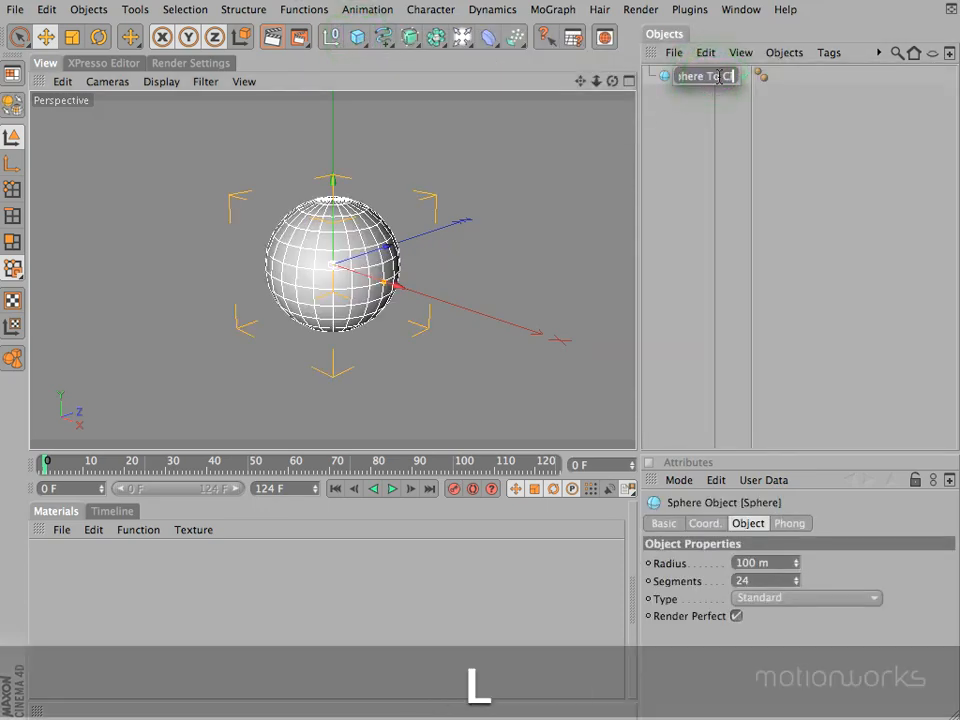
text(lone Onto)
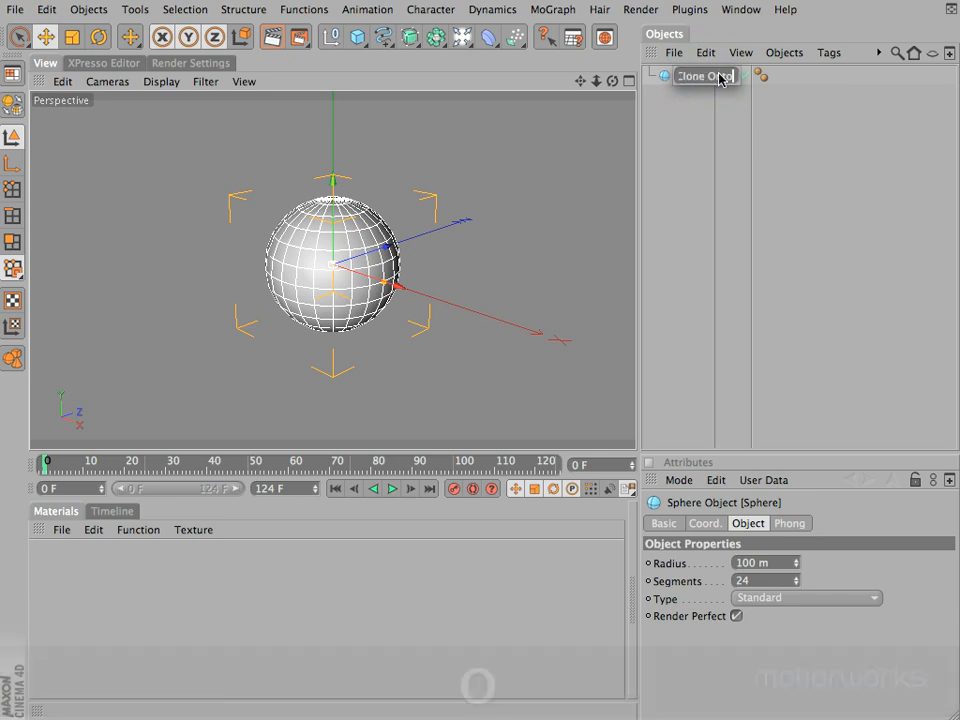
key(Return)
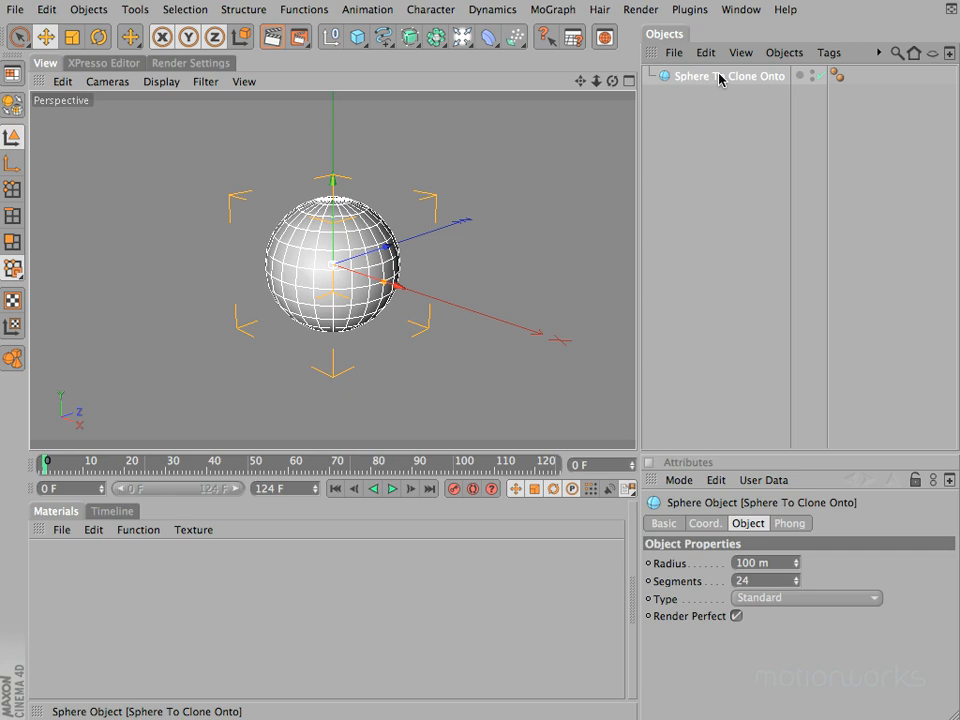
Set the sphere's radius to 400 m and disable the sphere in the Objects manager
click(766, 563)
text(400)
key(Return)
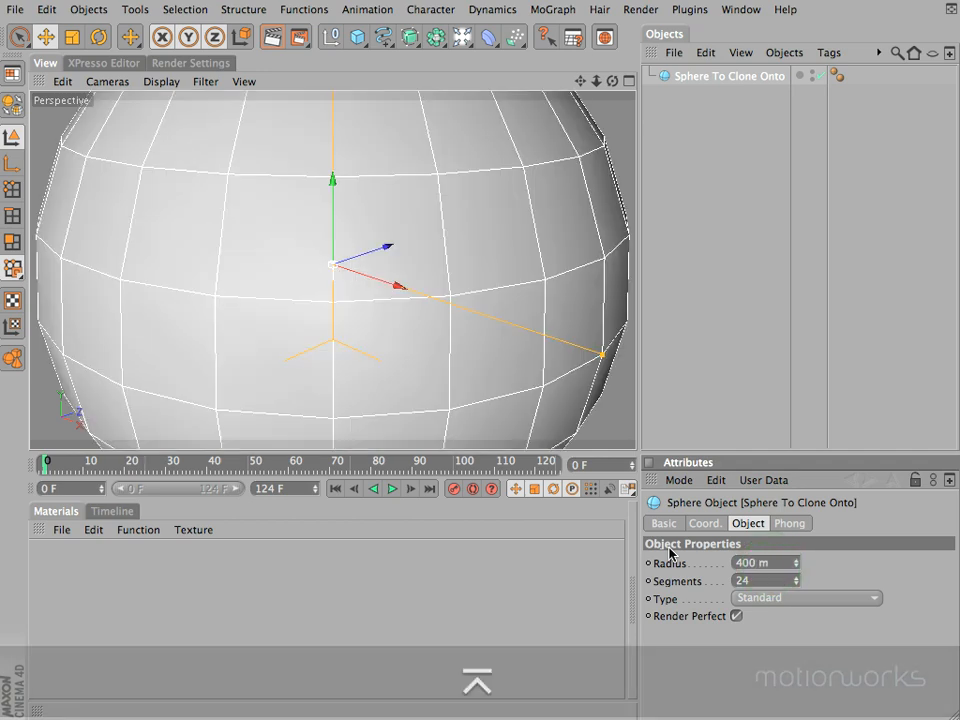
click(817, 75)
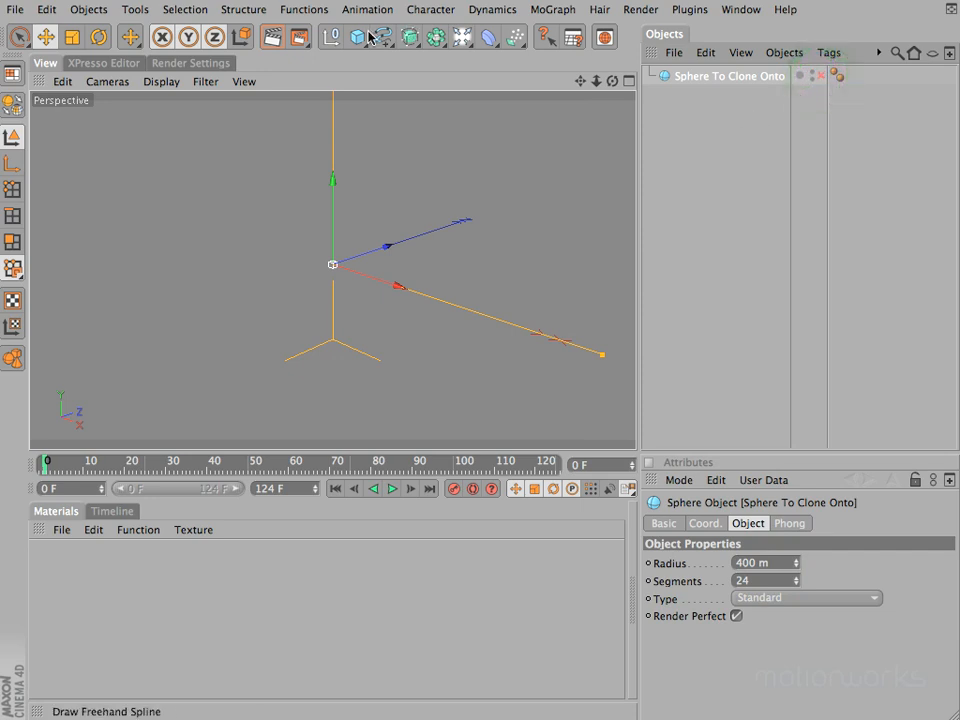
Add a cylinder to the scene and view it from a higher angle
drag(357, 37, 703, 62)
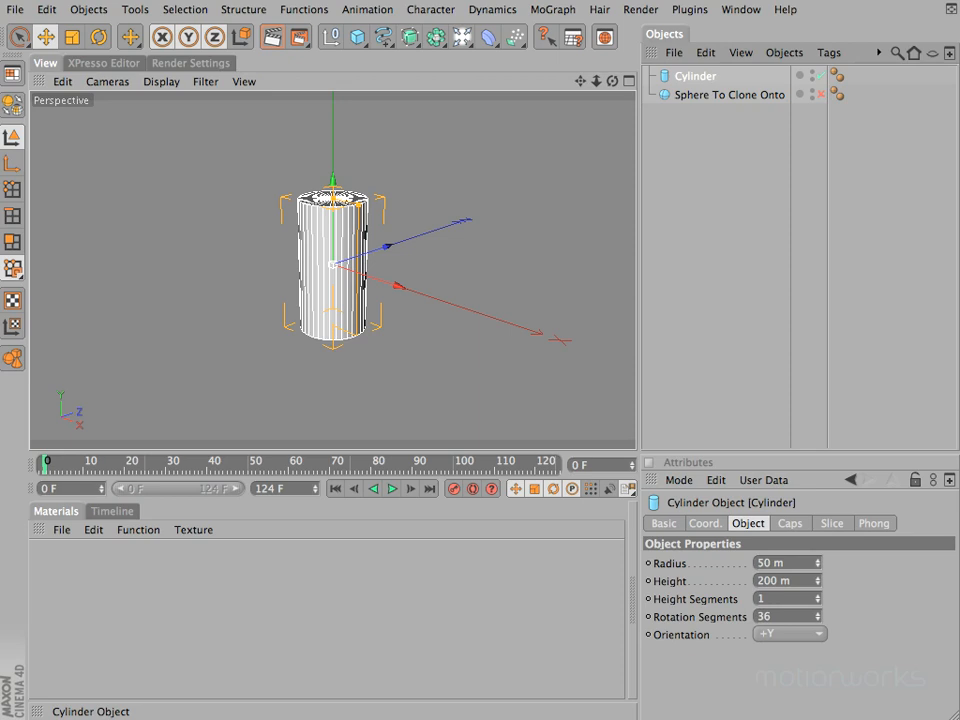
drag(612, 84, 478, 244)
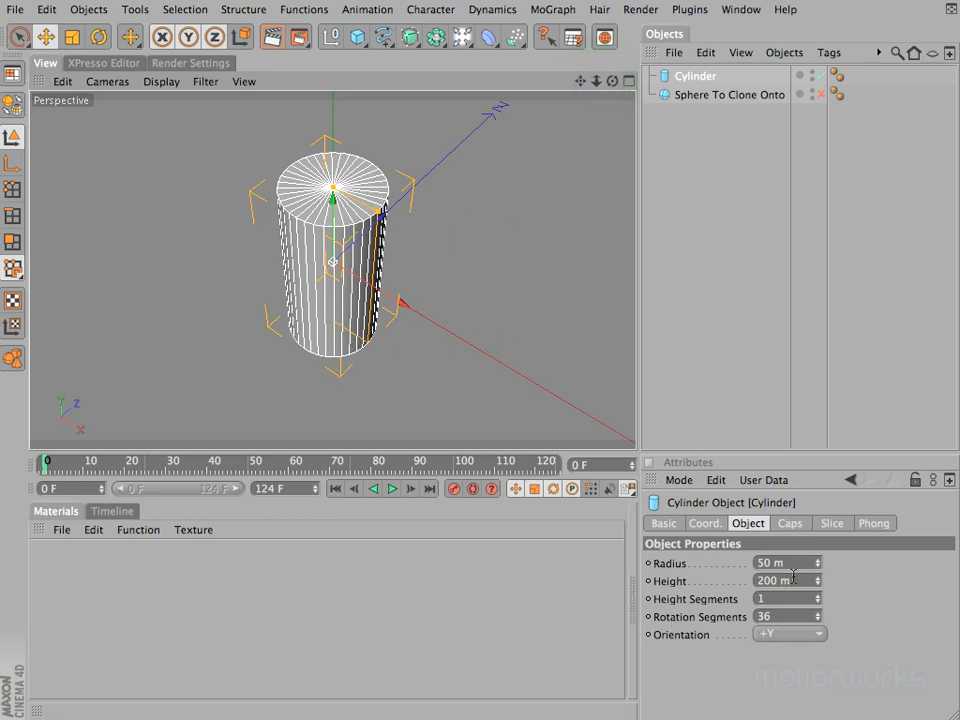
Try extra height segments on the cylinder, and set Height Segments back to 1
click(818, 598)
click(818, 598)
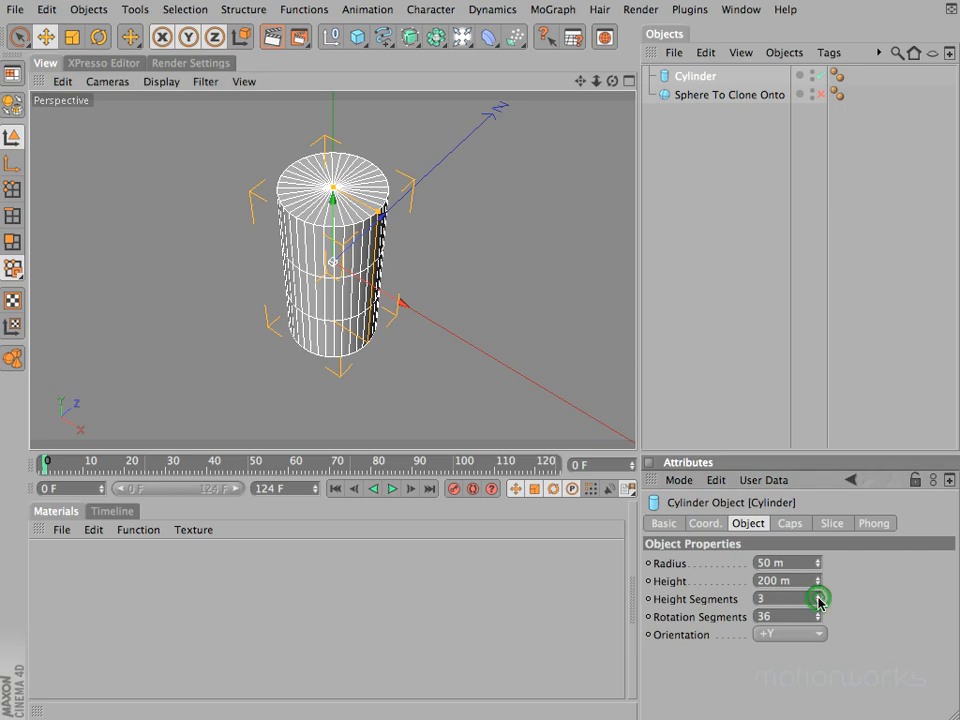
click(818, 598)
click(818, 598)
click(818, 602)
click(818, 602)
click(818, 602)
click(818, 602)
drag(612, 80, 478, 249)
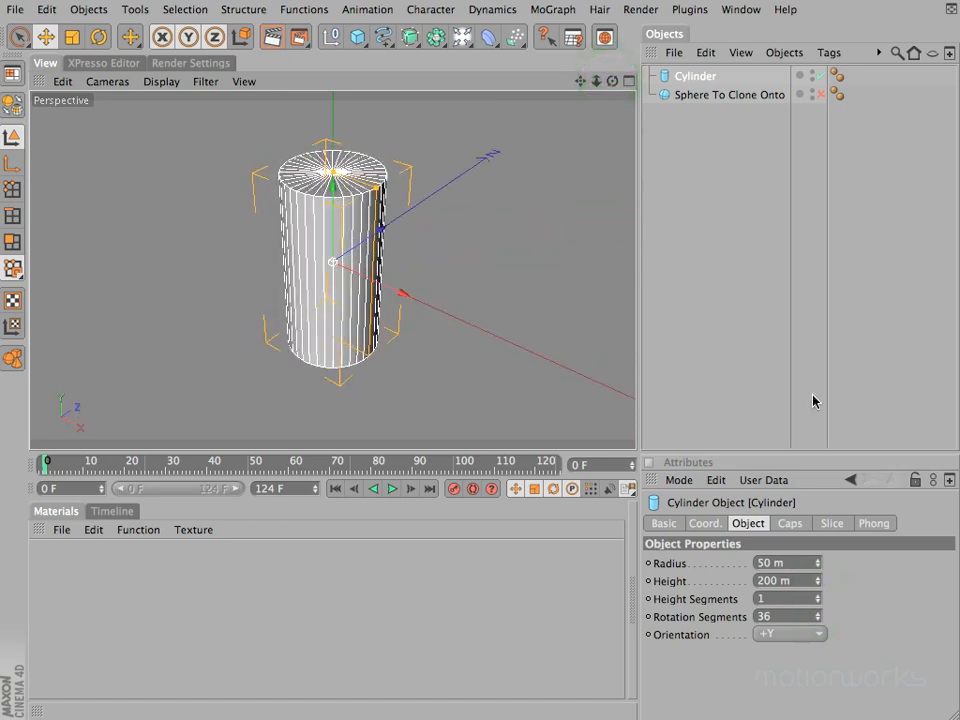
Try extra cap segments on the cylinder, and set the caps' Segments back to 1
click(790, 523)
click(771, 576)
click(771, 576)
click(773, 583)
click(773, 583)
drag(613, 81, 478, 249)
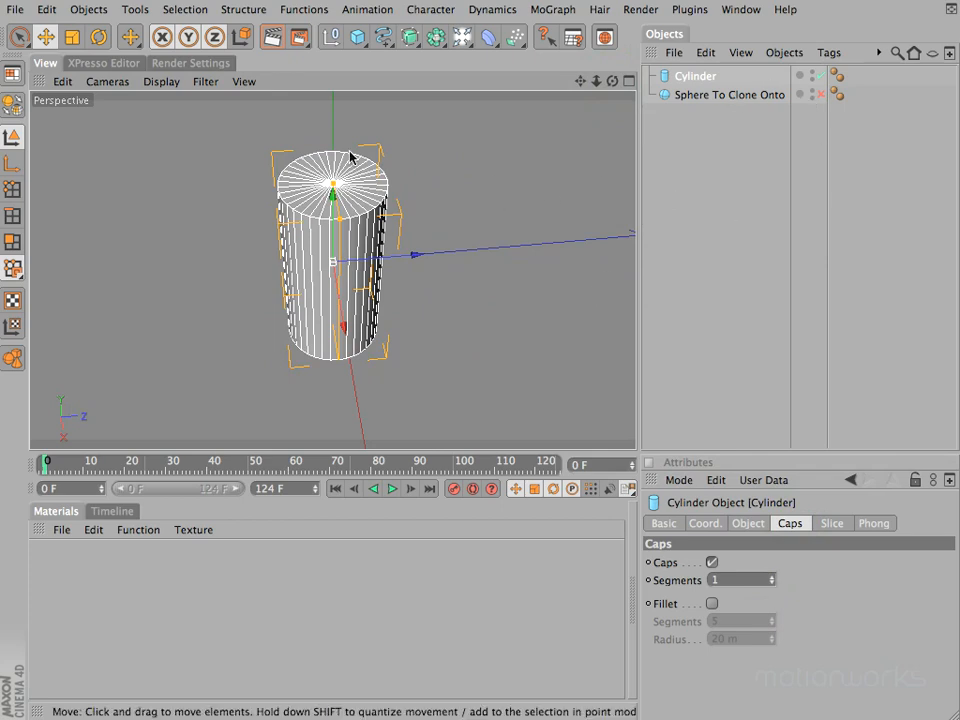
mouse_move(612, 81)
mouse_down()
mouse_move(580, 110)
mouse_move(613, 86)
mouse_up()
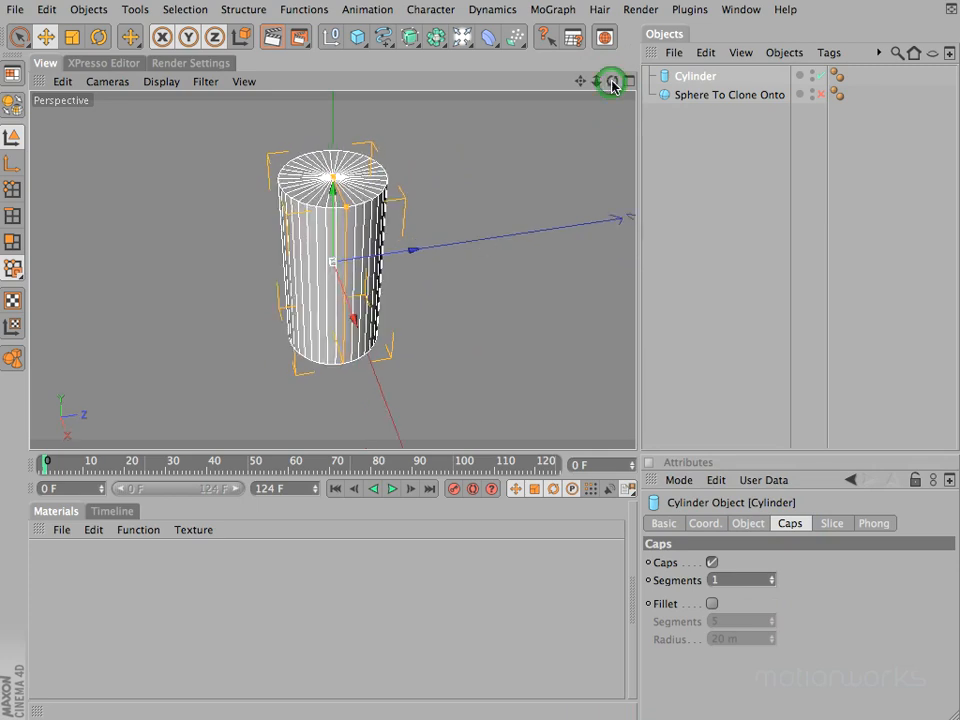
click(694, 76)
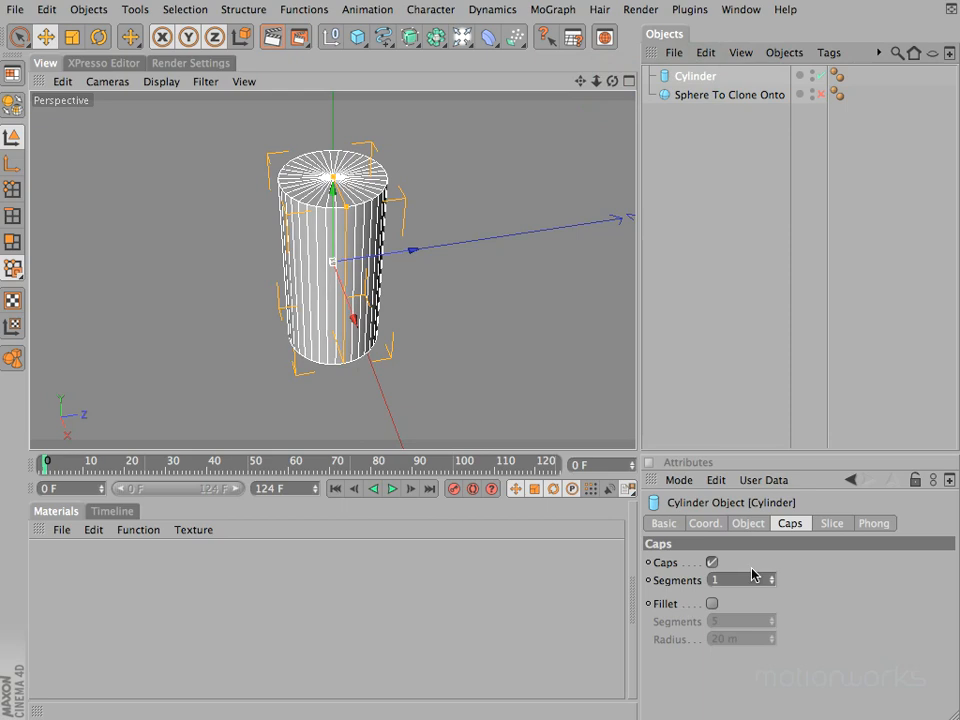
Set the cylinder's radius to 2.5 m, height to 8 m and Rotation Segments to 6, and frame it closely
click(748, 523)
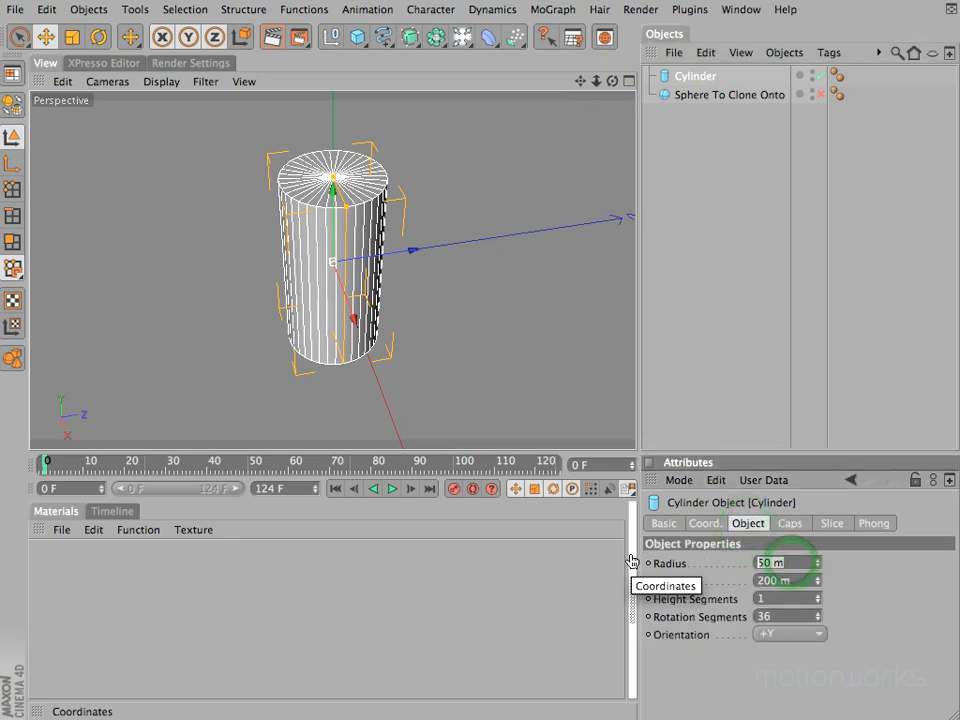
text(2.5)
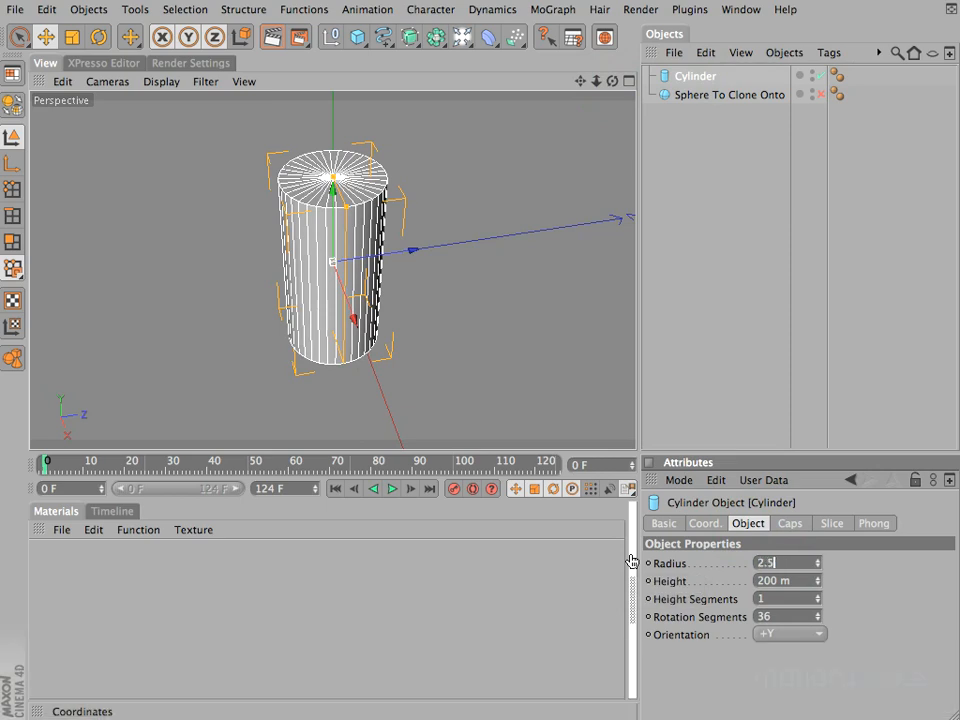
key(Tab)
text(8)
key(Tab)
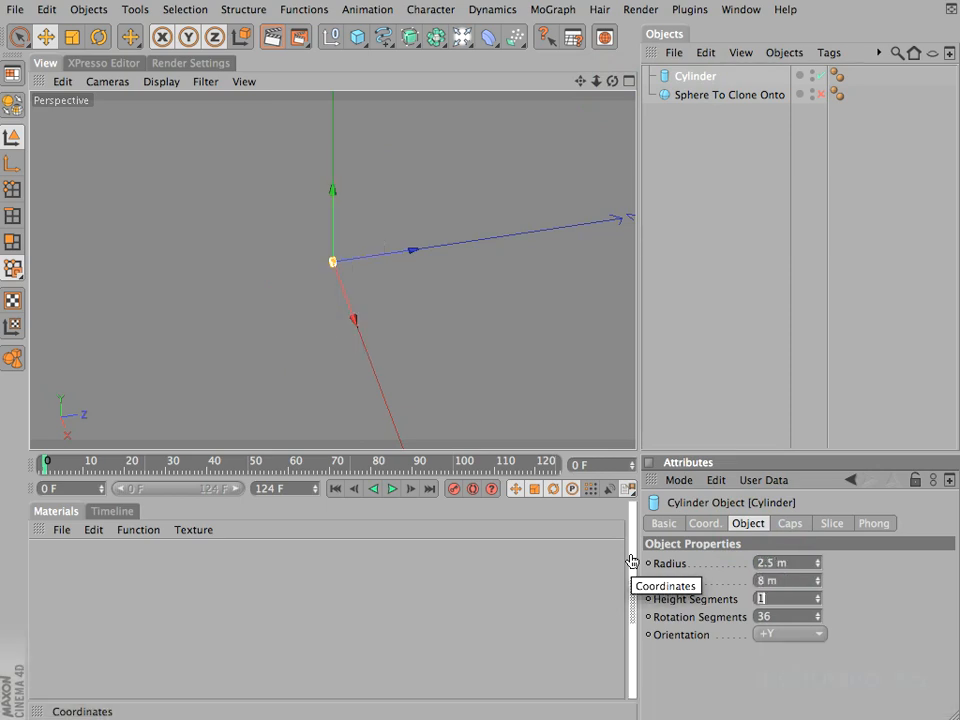
key(Tab)
text(6)
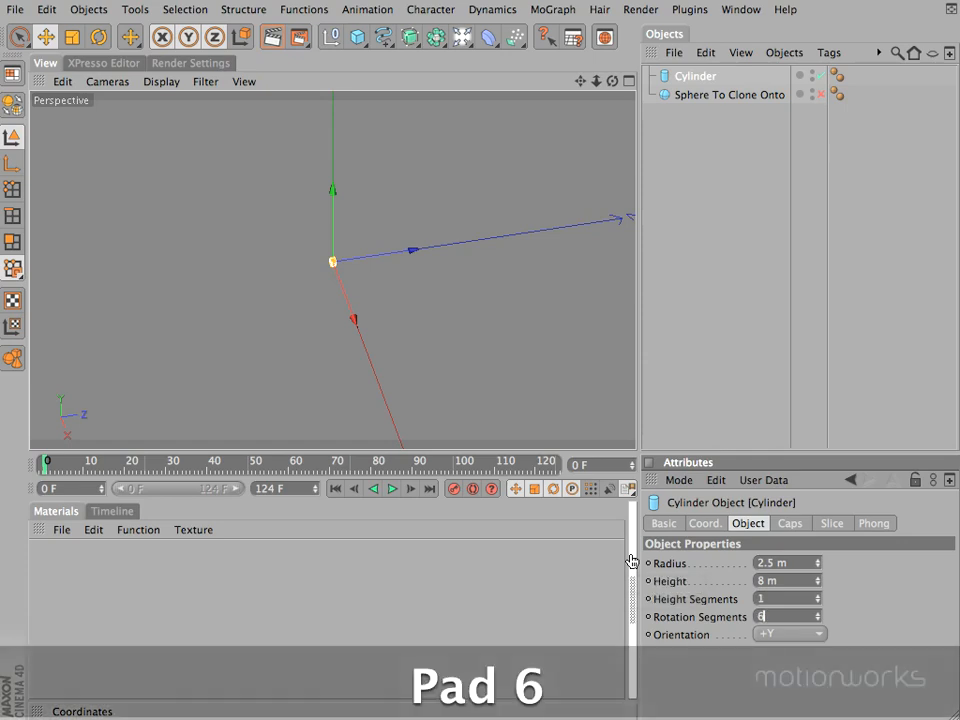
key(Return)
super+drag(580, 81, 478, 248)
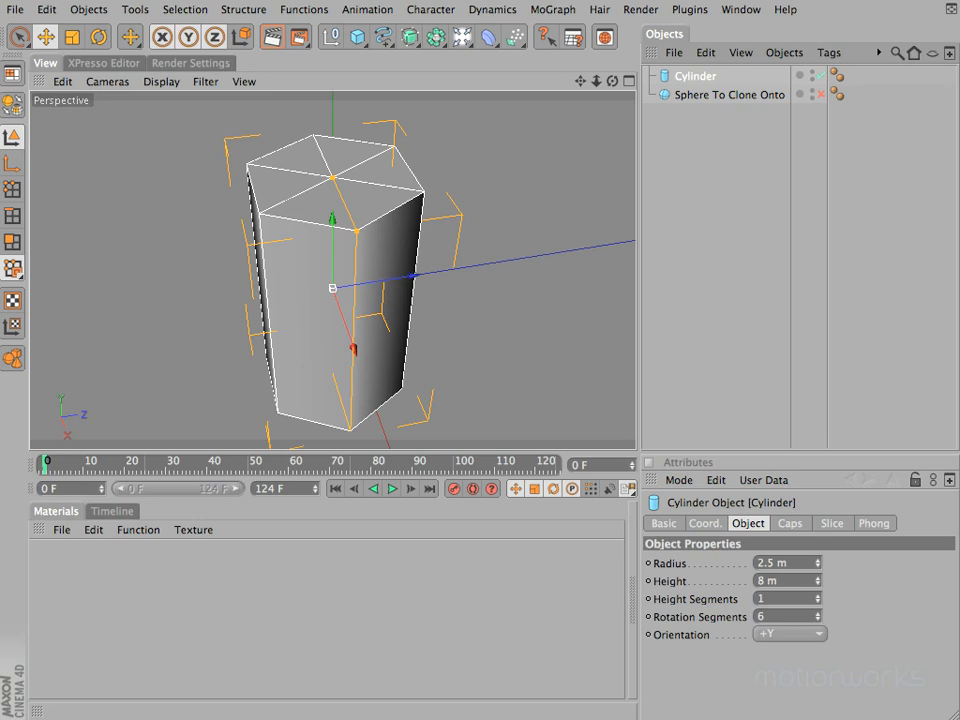
Lower the Phong Angle of the cylinder's Phong tag to 55° and inspect the shading from several sides
drag(612, 81, 478, 249)
click(665, 139)
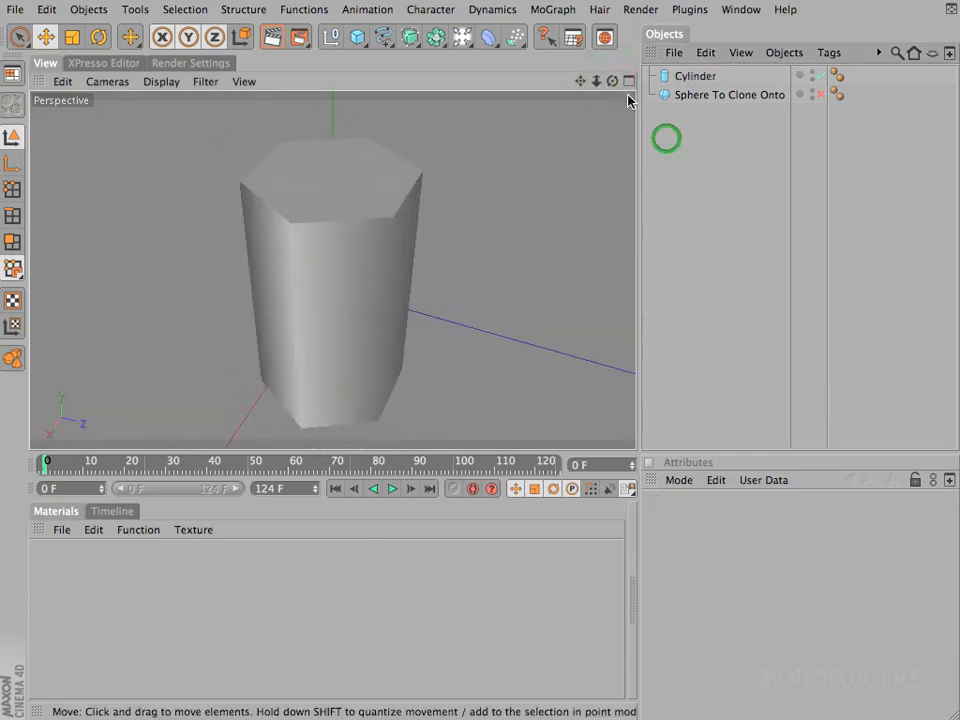
drag(612, 81, 478, 249)
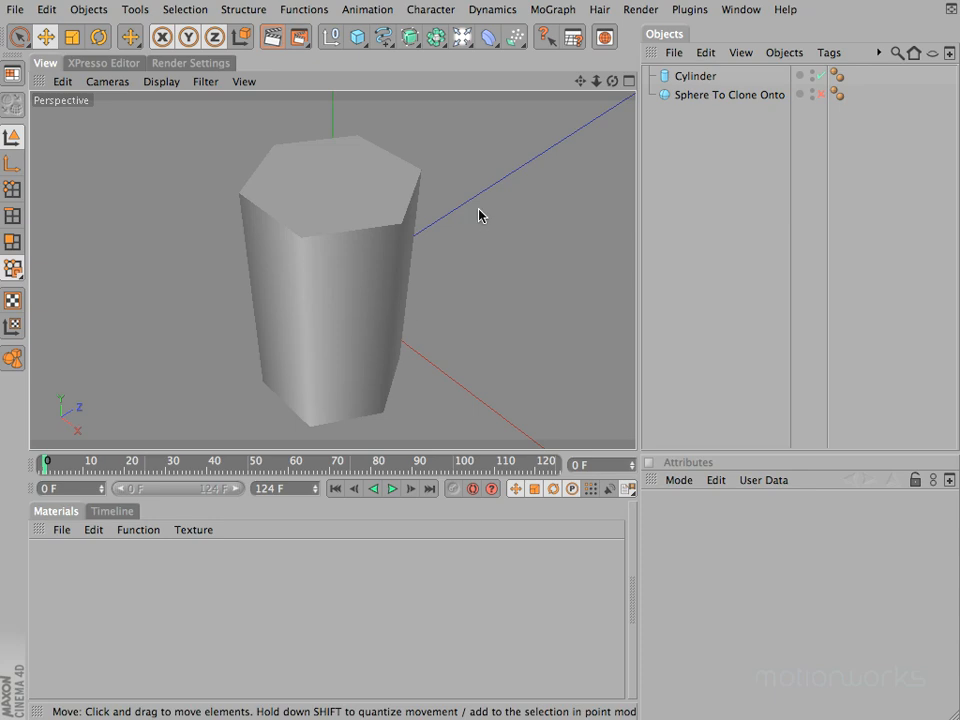
click(838, 75)
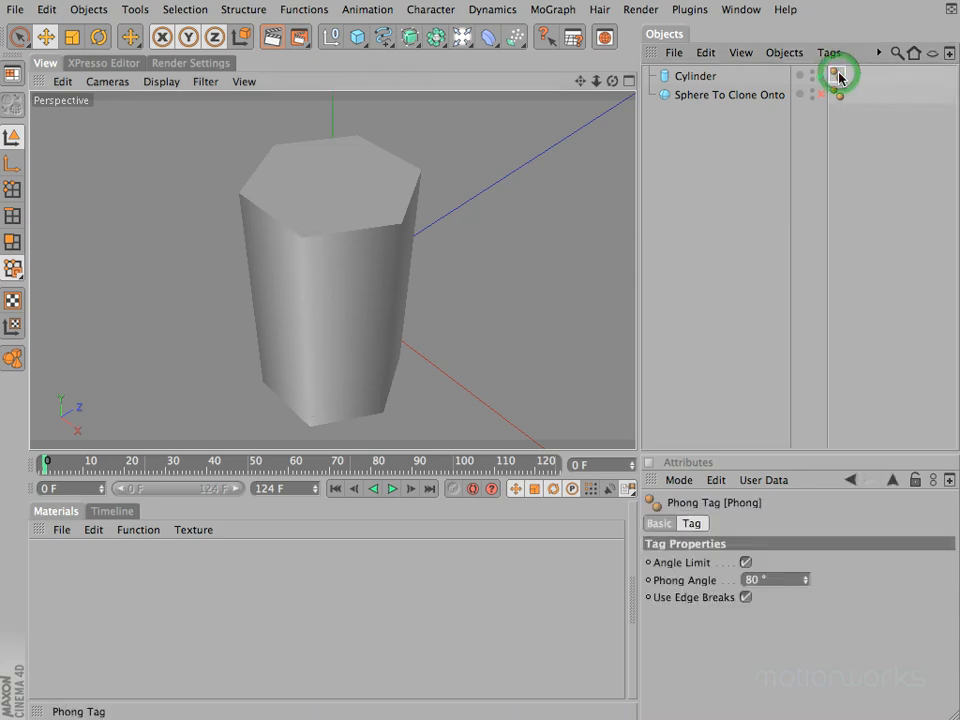
drag(805, 574, 805, 578)
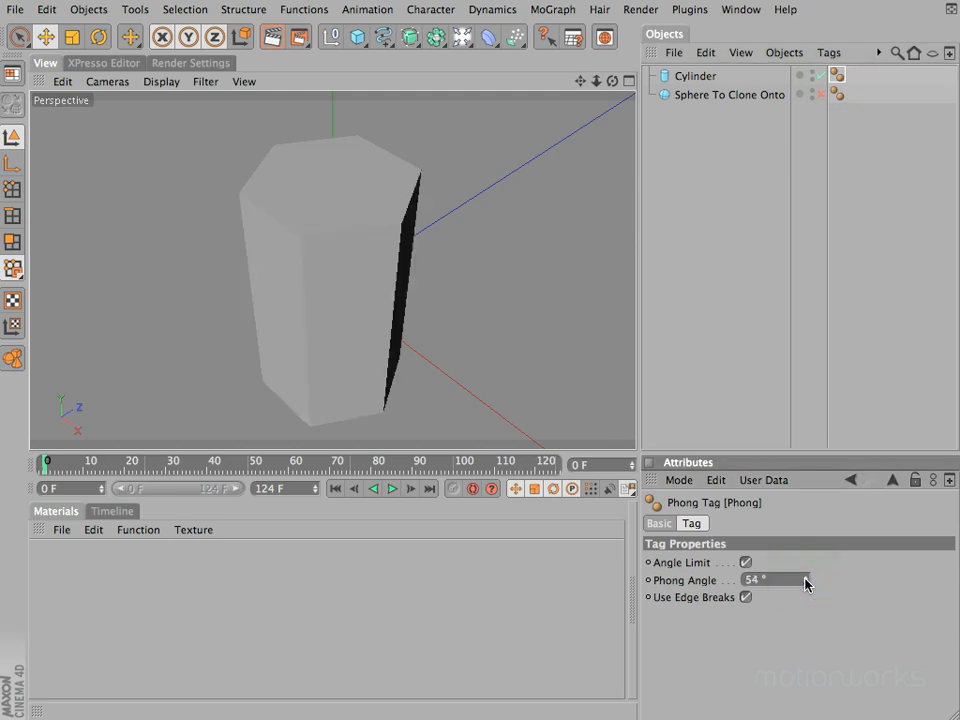
mouse_move(612, 81)
mouse_down()
mouse_move(478, 243)
mouse_move(508, 249)
mouse_move(478, 249)
mouse_up()
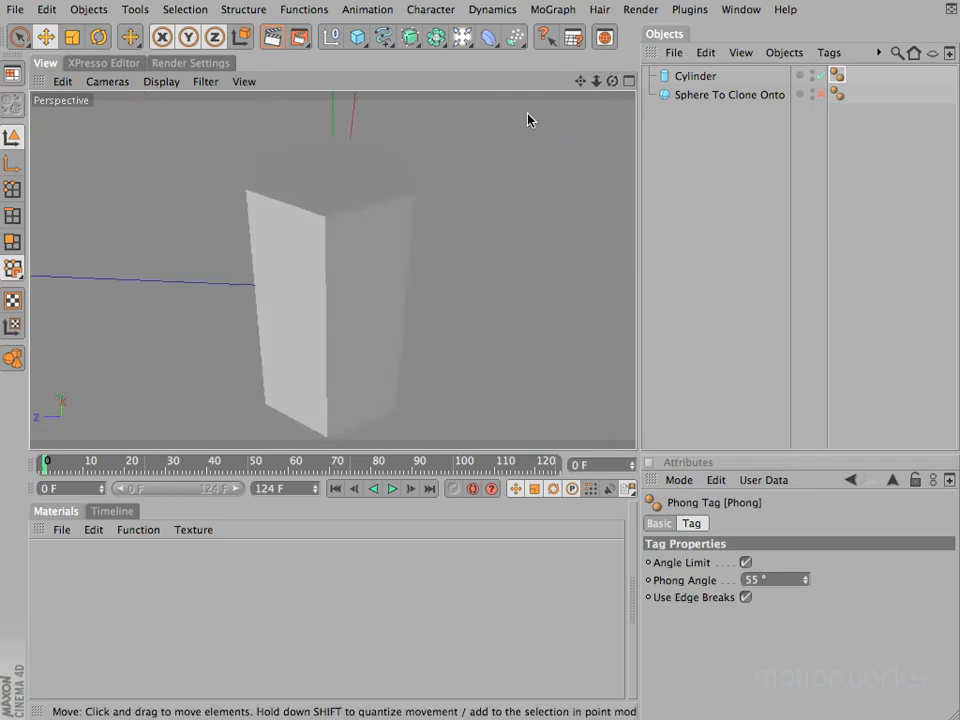
Enable Sphere To Clone Onto briefly to compare it with the cylinder, and disable it again
click(720, 94)
click(820, 94)
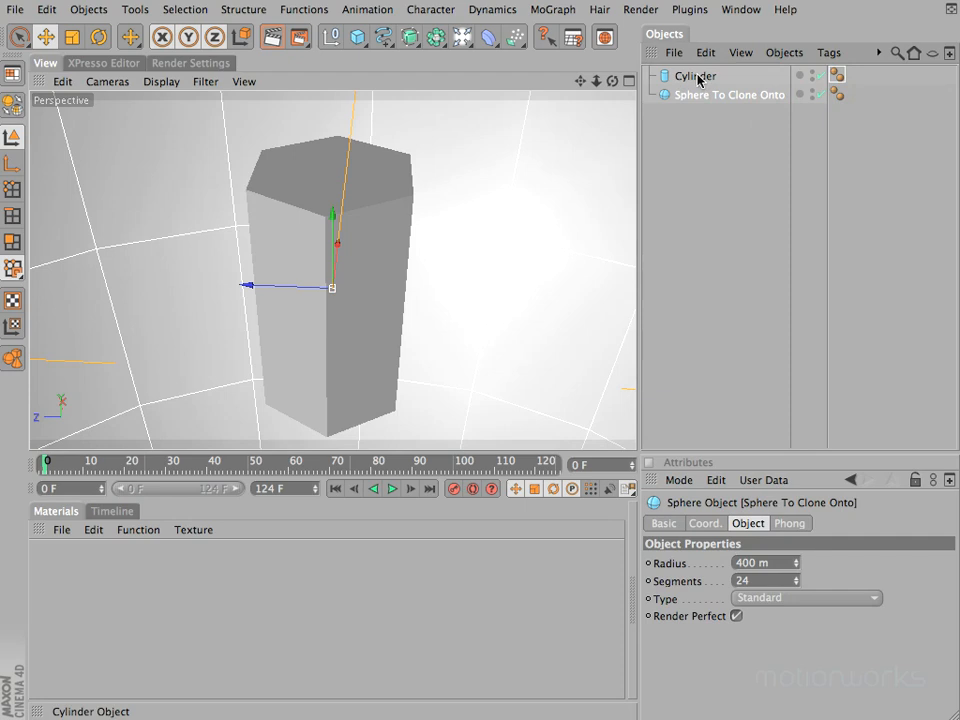
click(819, 94)
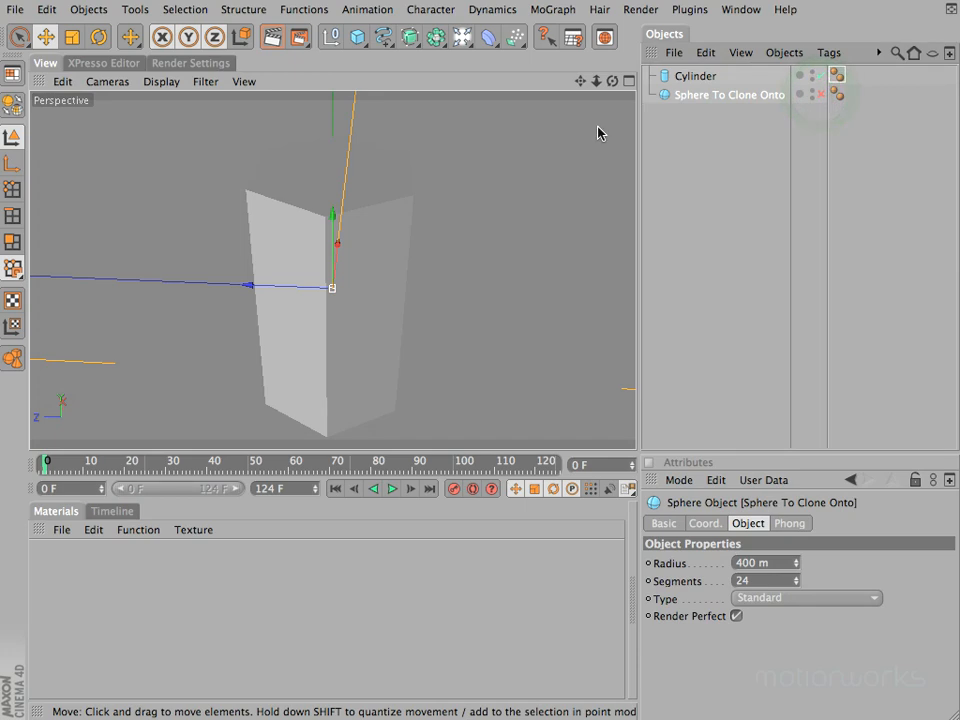
click(690, 154)
Add a MoGraph Cloner Object as the parent of the cylinder and bring all its clones into view
click(699, 78)
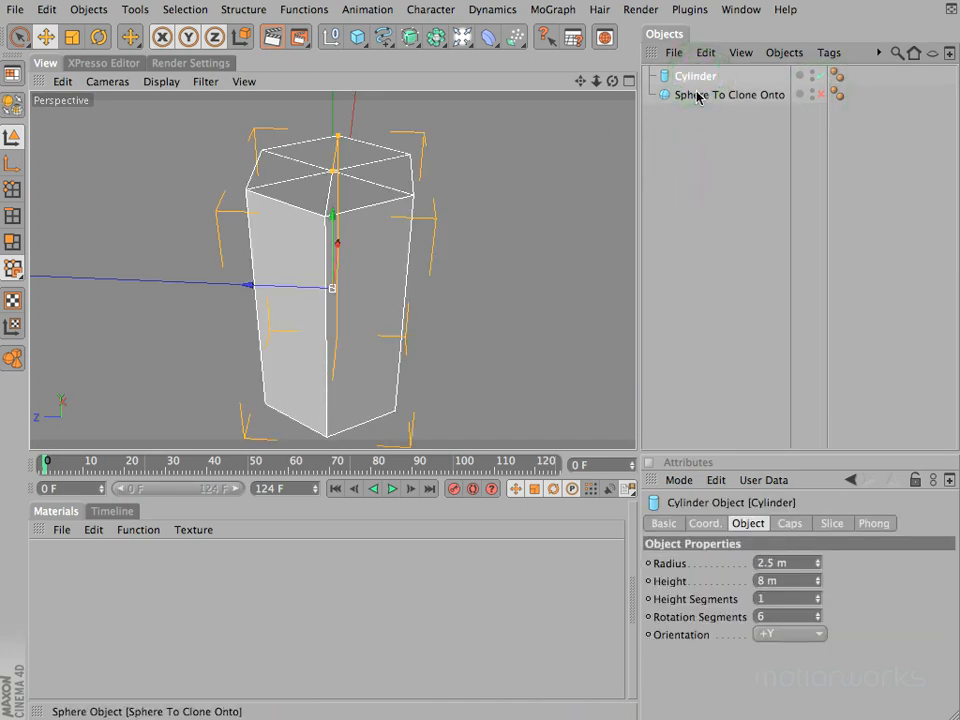
click(550, 10)
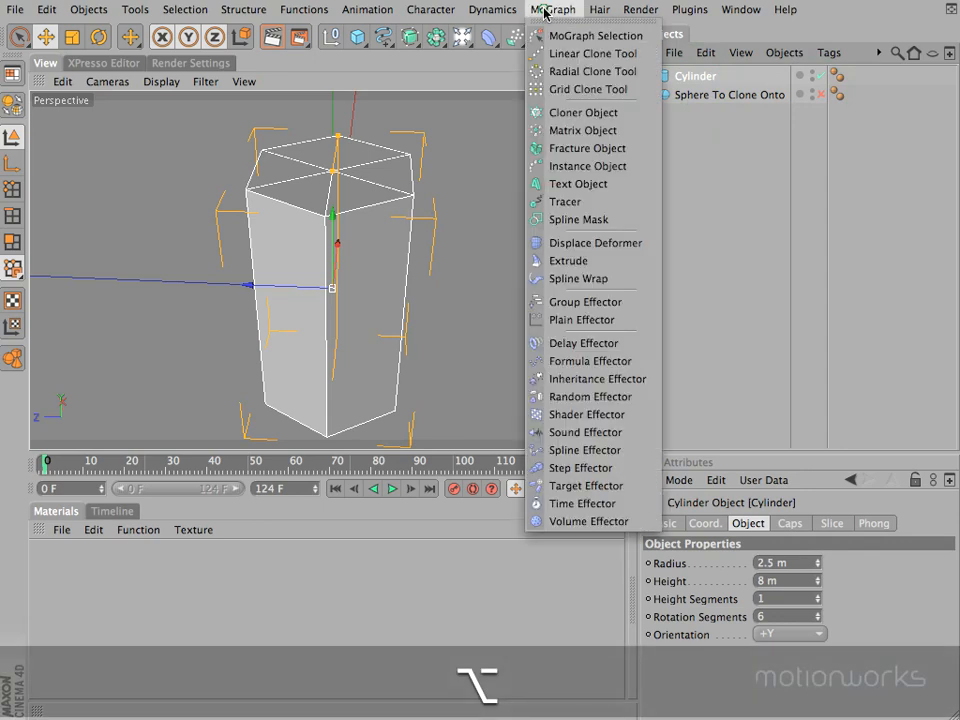
alt+click(573, 113)
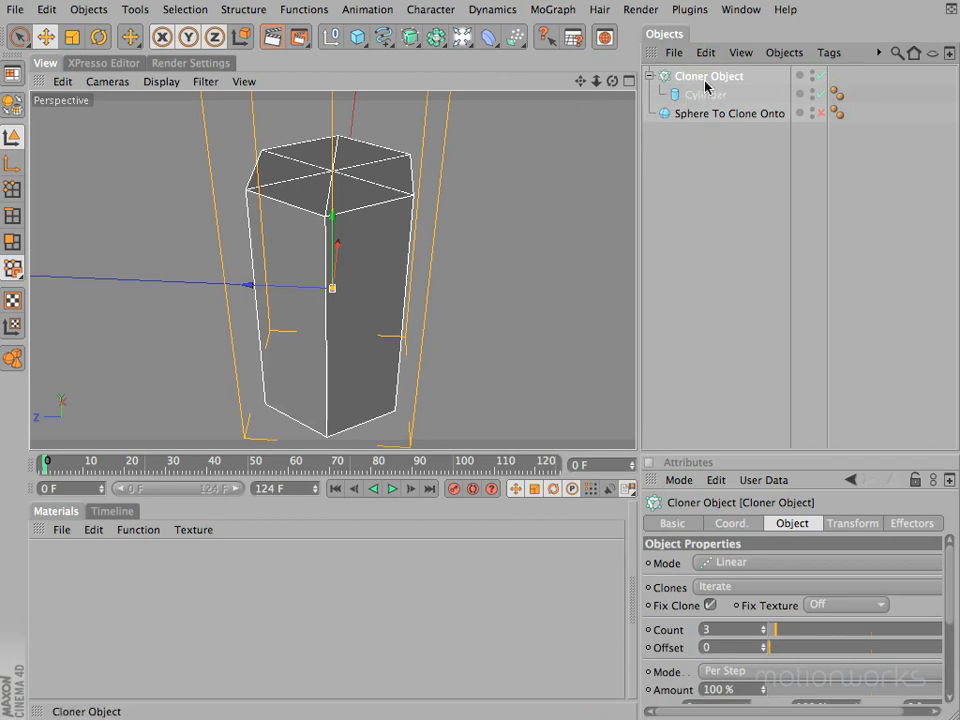
drag(598, 81, 479, 249)
mouse_move(580, 81)
mouse_down()
mouse_move(478, 249)
mouse_move(576, 84)
mouse_up()
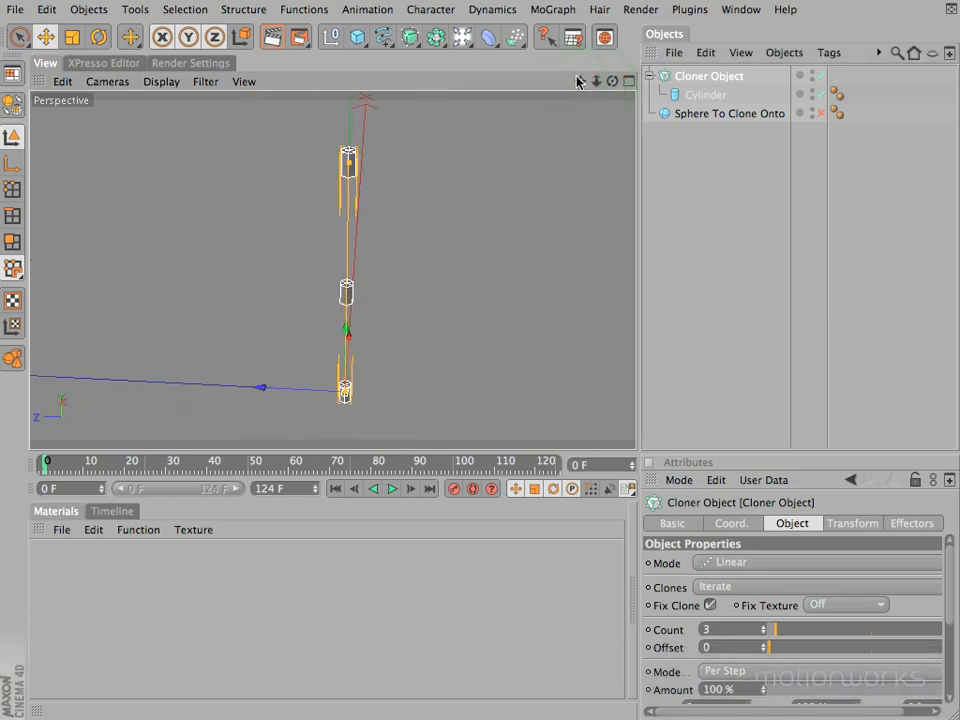
Render the perspective view of the clones and save the scene incrementally
key(super+r)
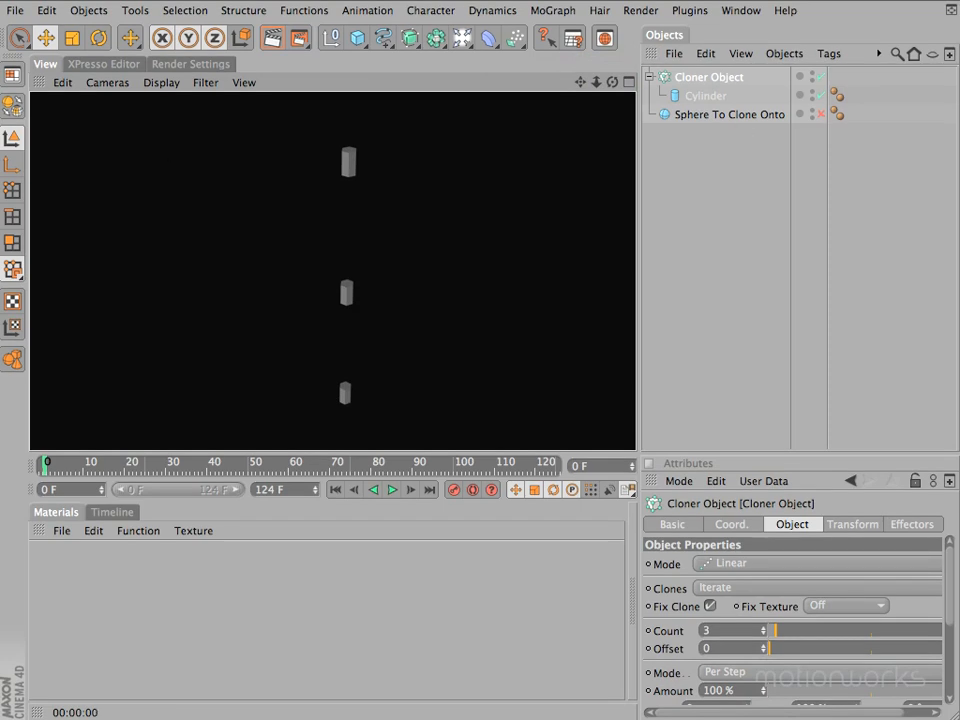
click(12, 12)
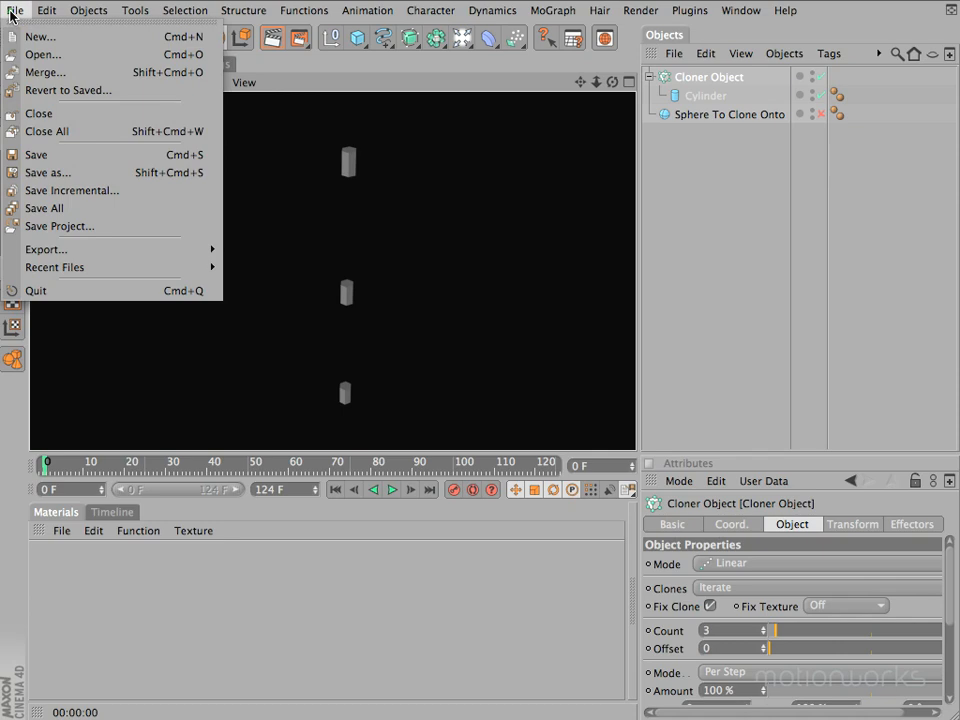
click(79, 191)
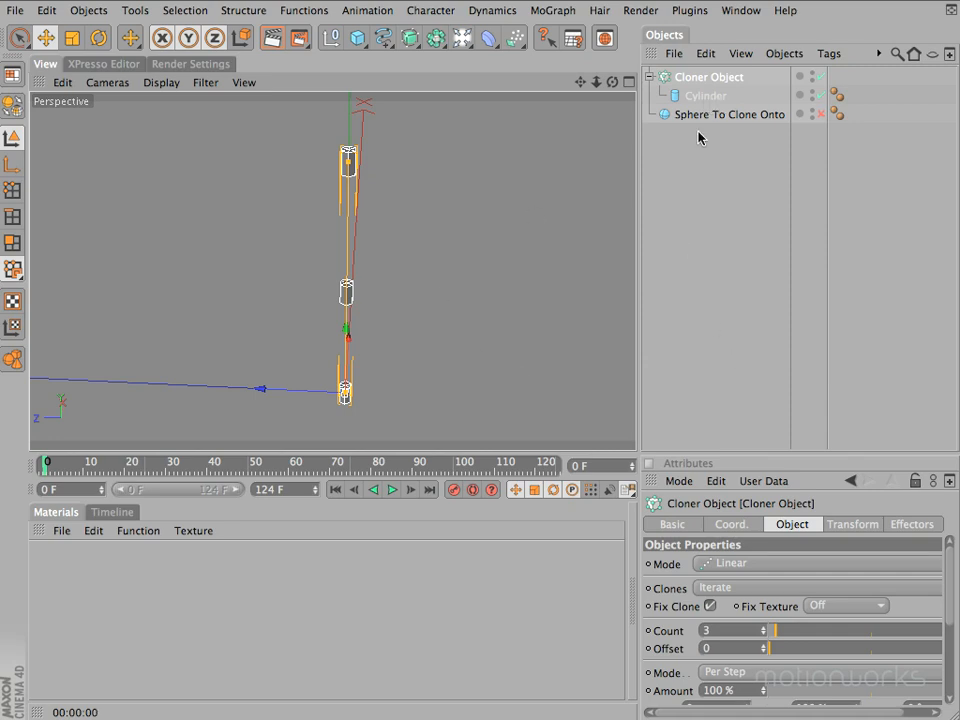
Make the Attributes manager taller and wider to show all of the Cloner Object's properties
click(708, 78)
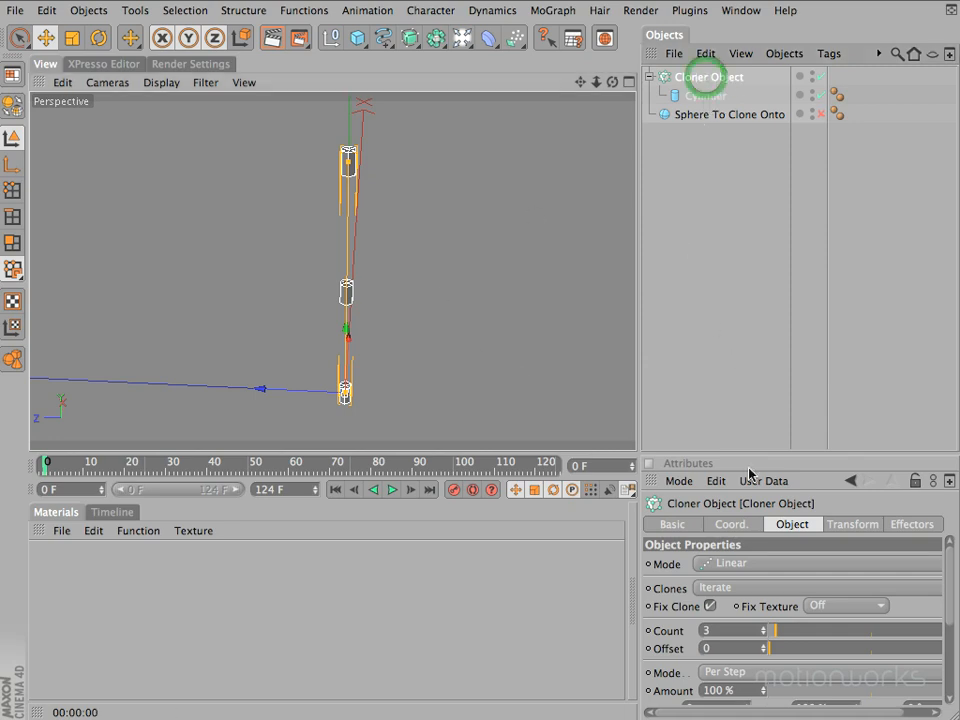
drag(752, 452, 757, 262)
drag(636, 289, 601, 287)
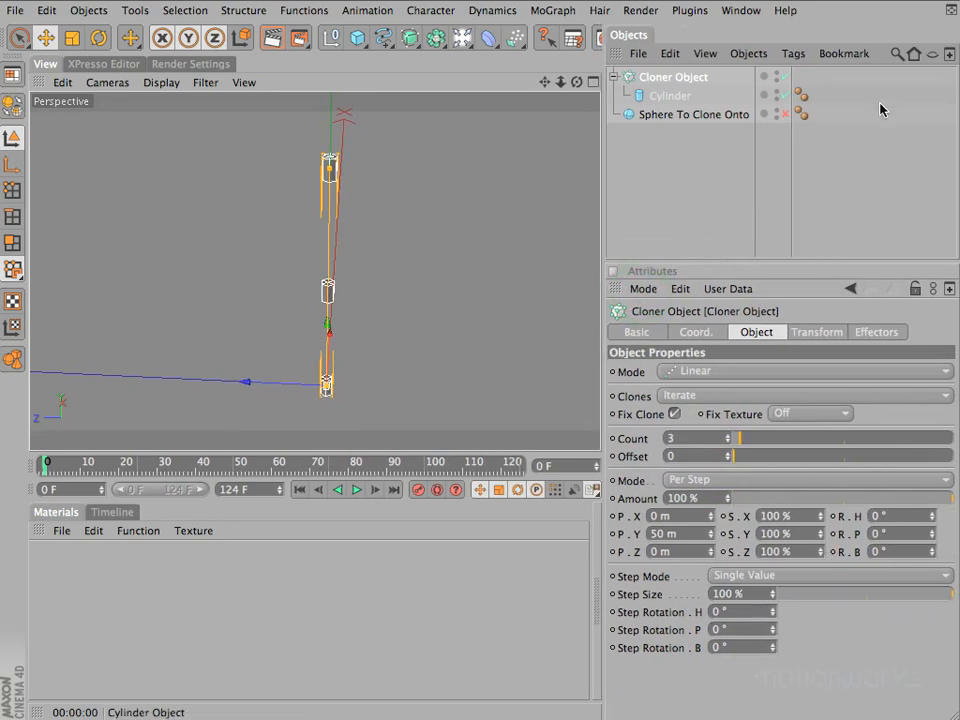
Rename the cloner "Cloner Globe" and set its cloning mode to Object
double_click(688, 77)
double_click(686, 77)
key(BackSpace)
text(Globe)
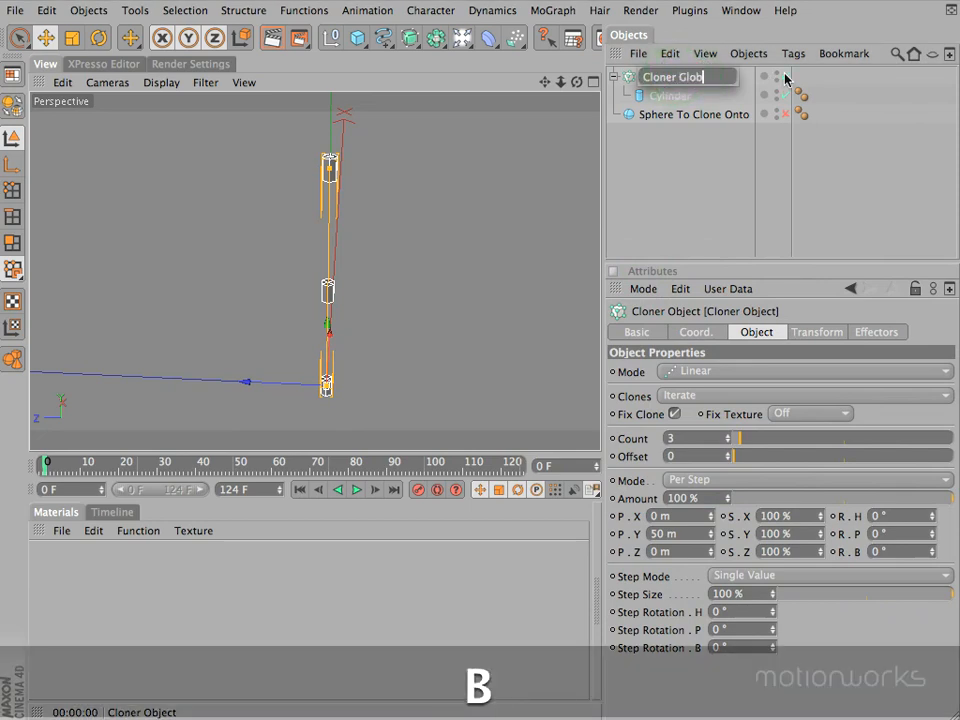
key(Return)
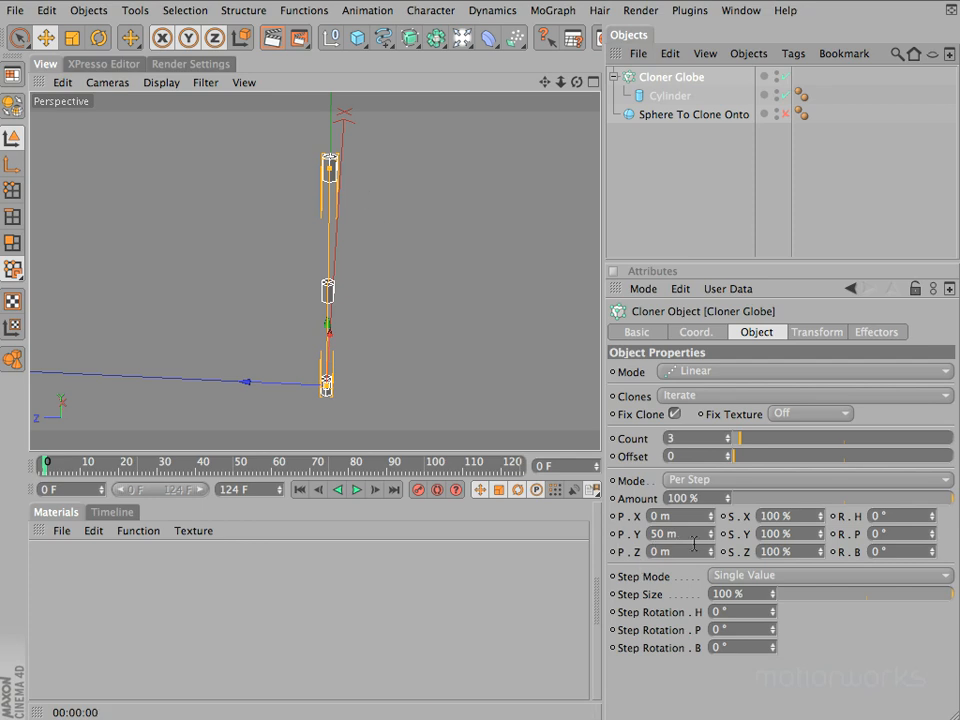
click(742, 377)
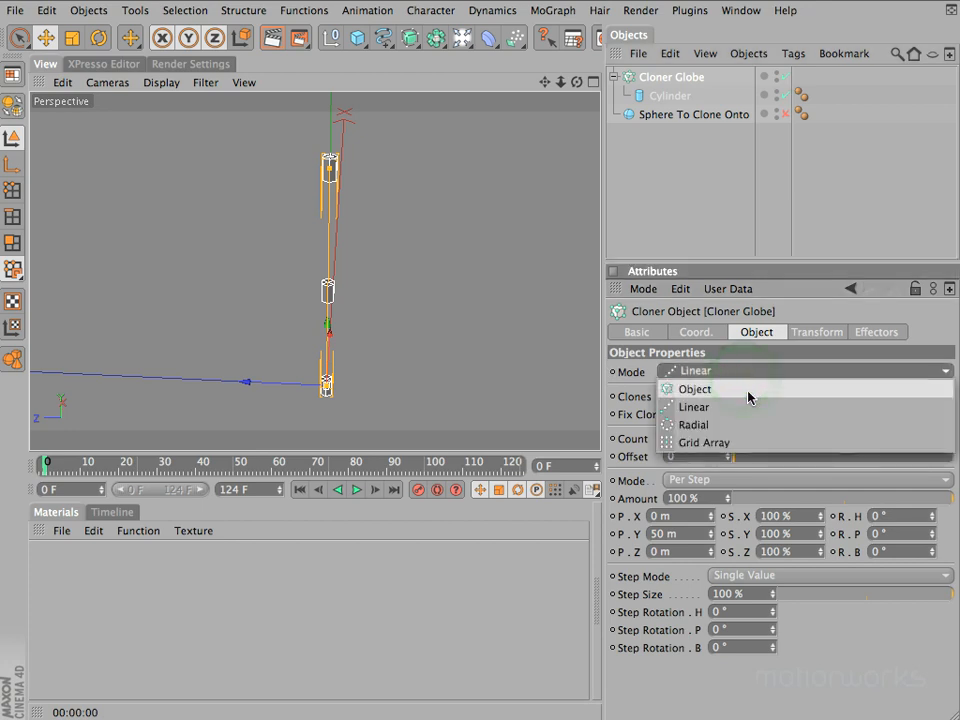
click(748, 396)
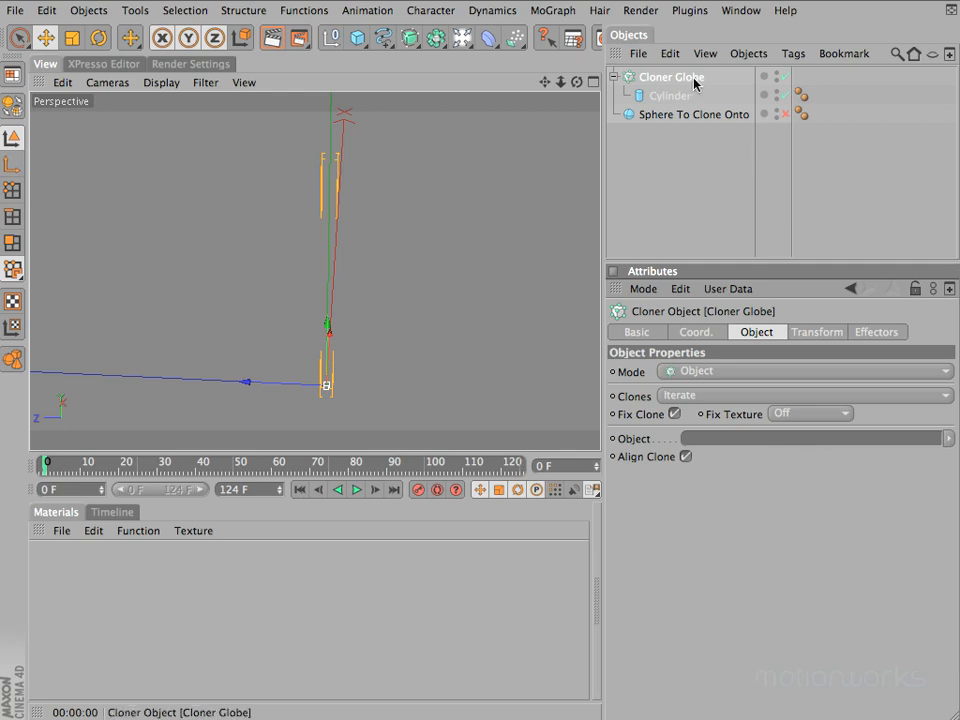
Enable and frame Sphere To Clone Onto, and clone onto it by making Cloner Globe its child
click(684, 115)
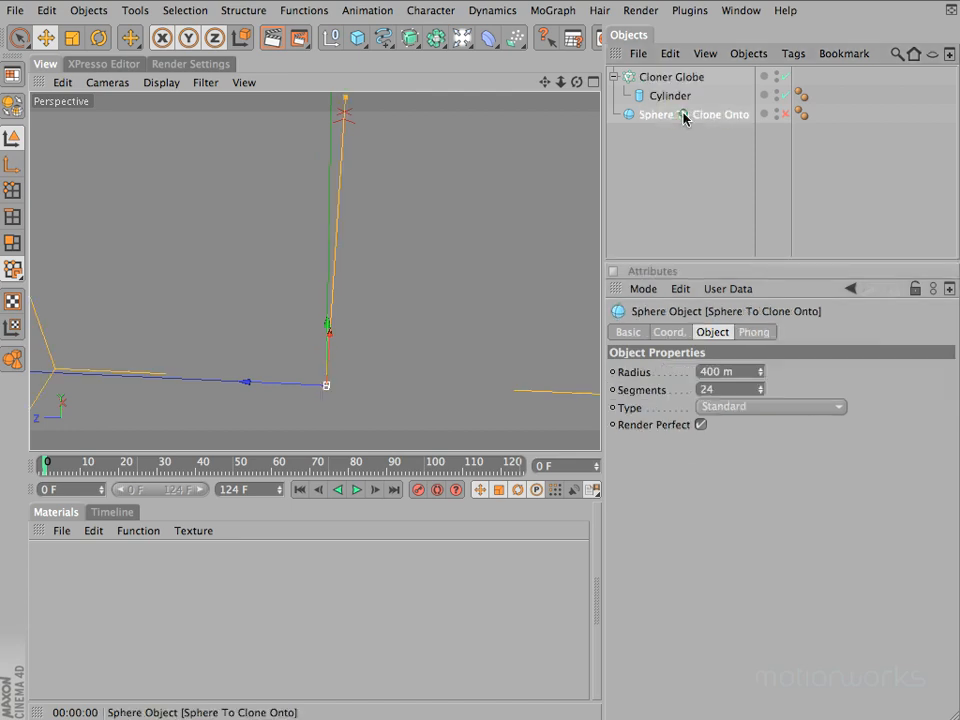
click(779, 114)
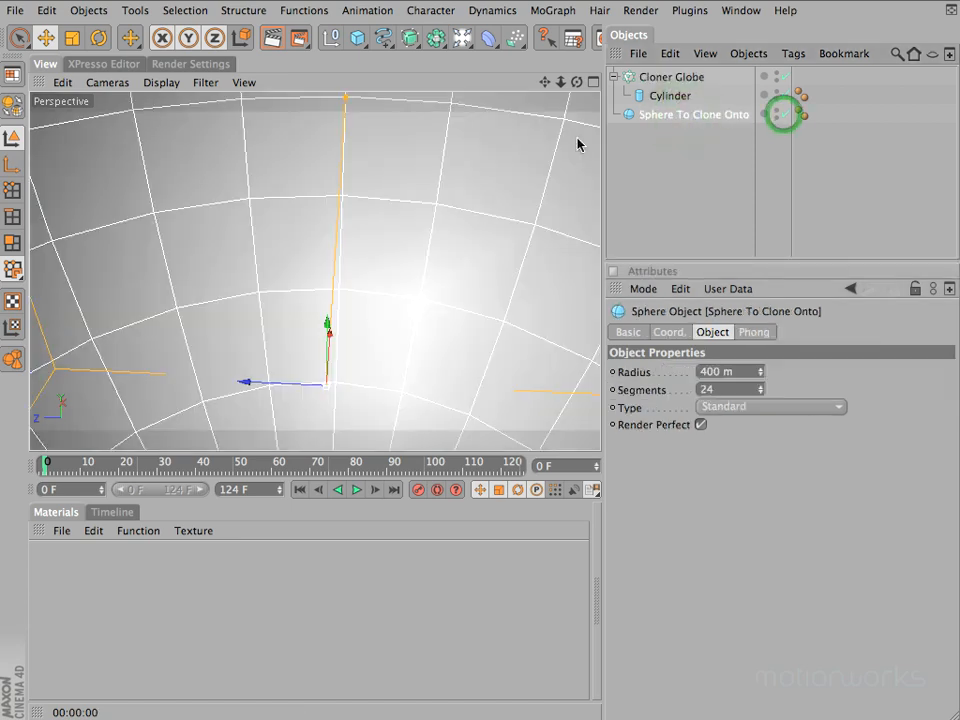
key(o)
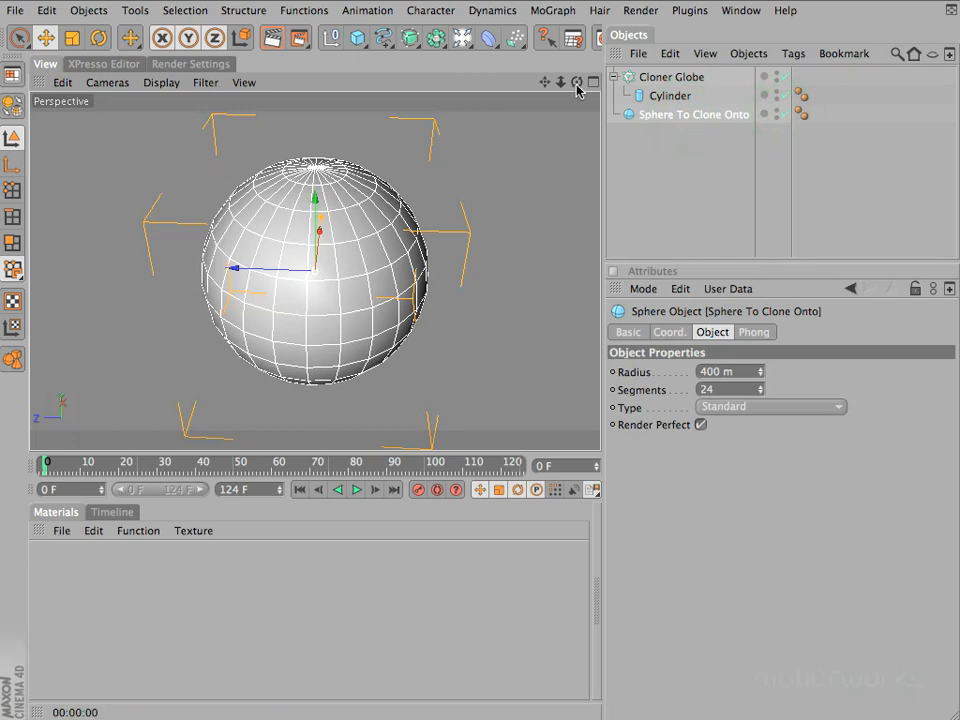
drag(577, 82, 478, 249)
mouse_move(660, 79)
mouse_down()
mouse_move(707, 128)
mouse_move(690, 118)
mouse_up()
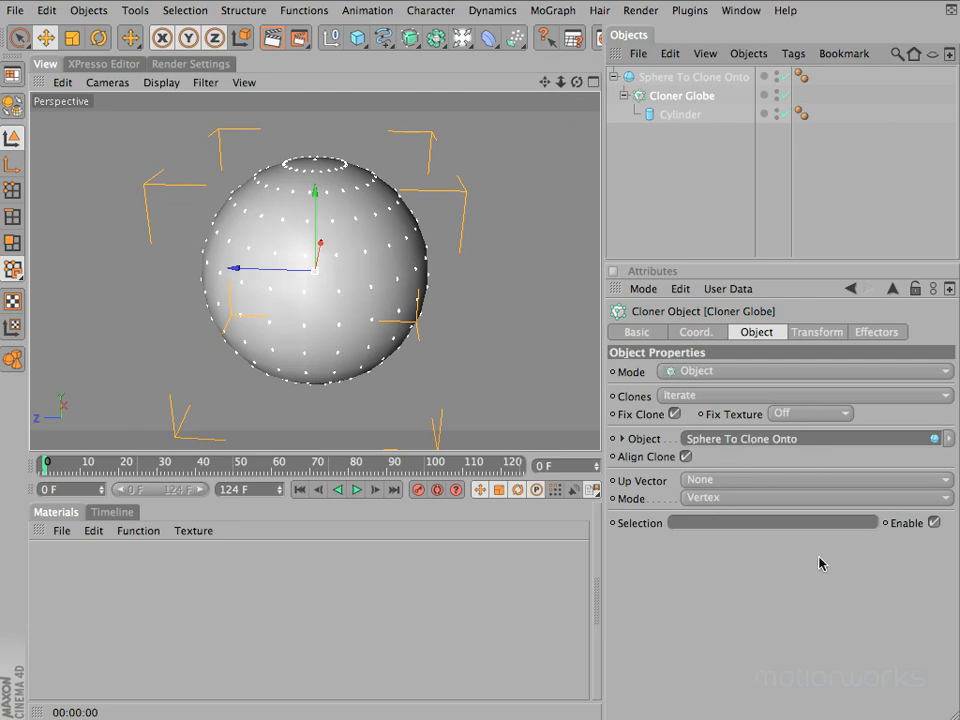
Try Y+ as the Up Vector of Cloner Globe, and set it back to None
click(726, 483)
click(724, 553)
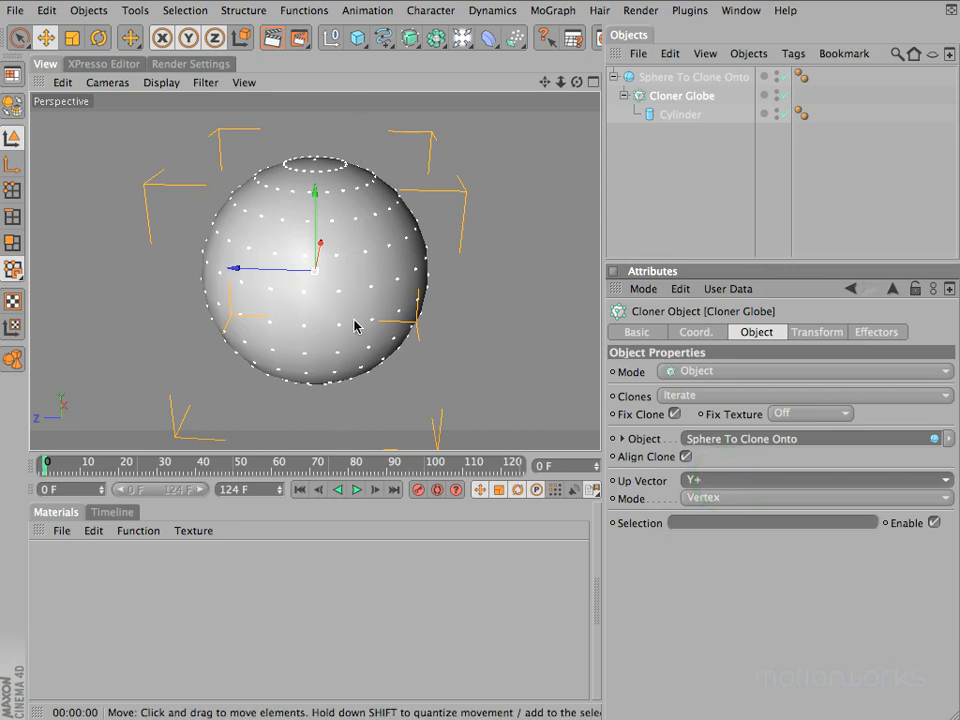
click(696, 480)
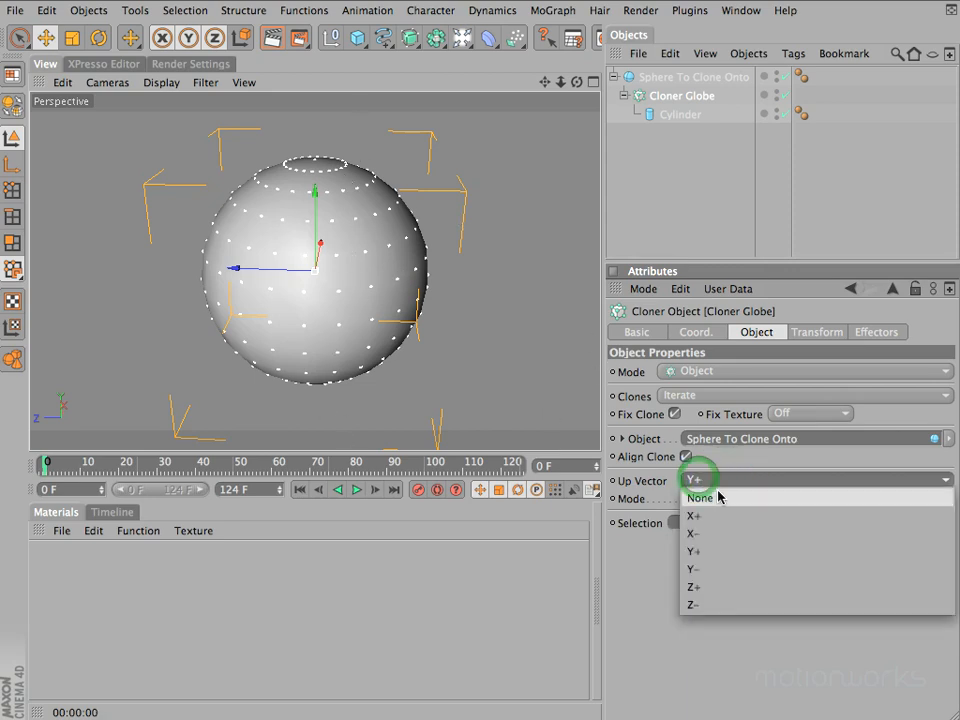
click(718, 497)
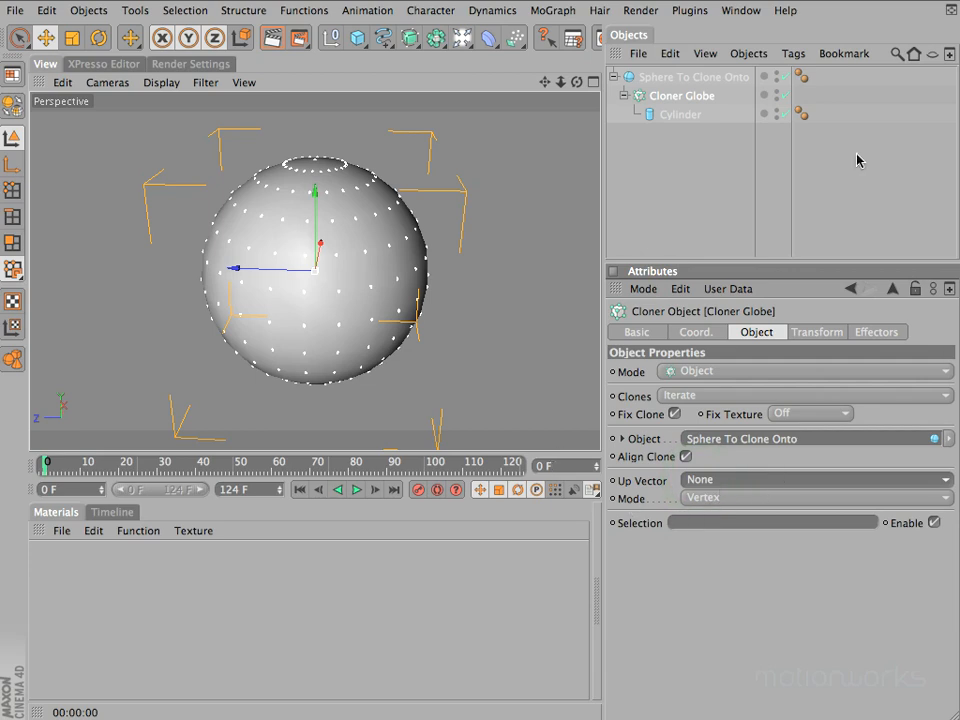
Try Polygon Center as the clone distribution mode of Cloner Globe on the sphere
click(660, 77)
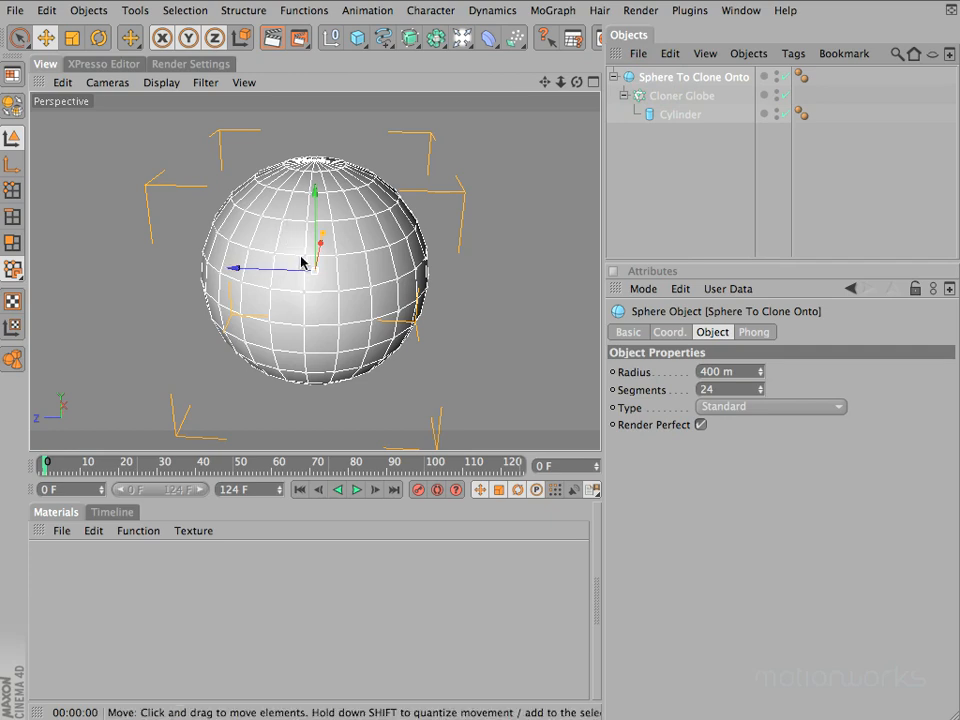
click(660, 96)
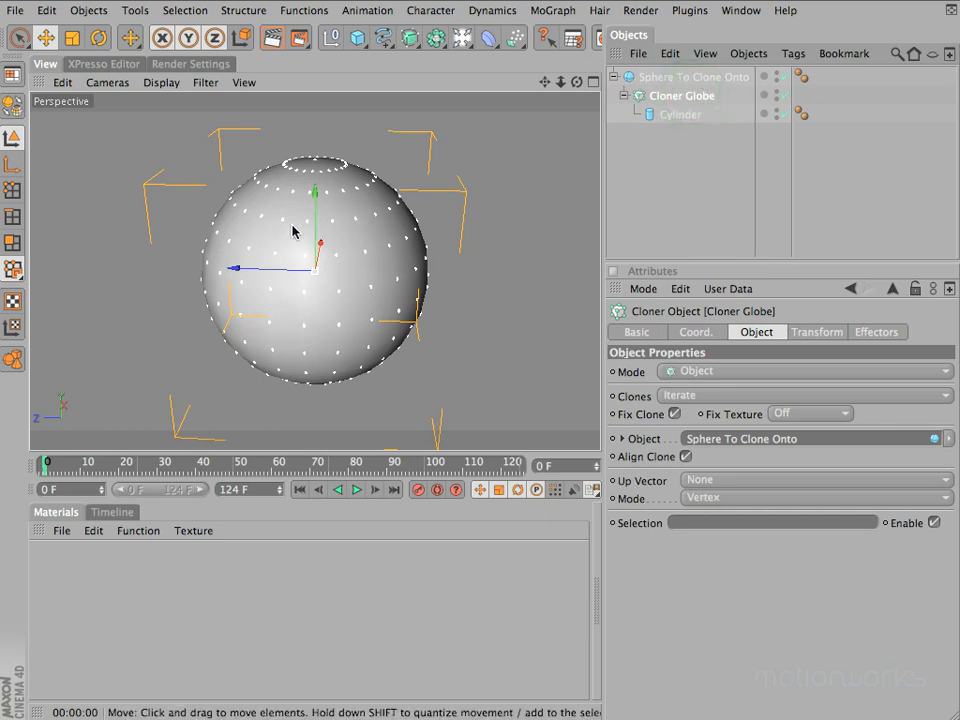
drag(763, 497, 758, 553)
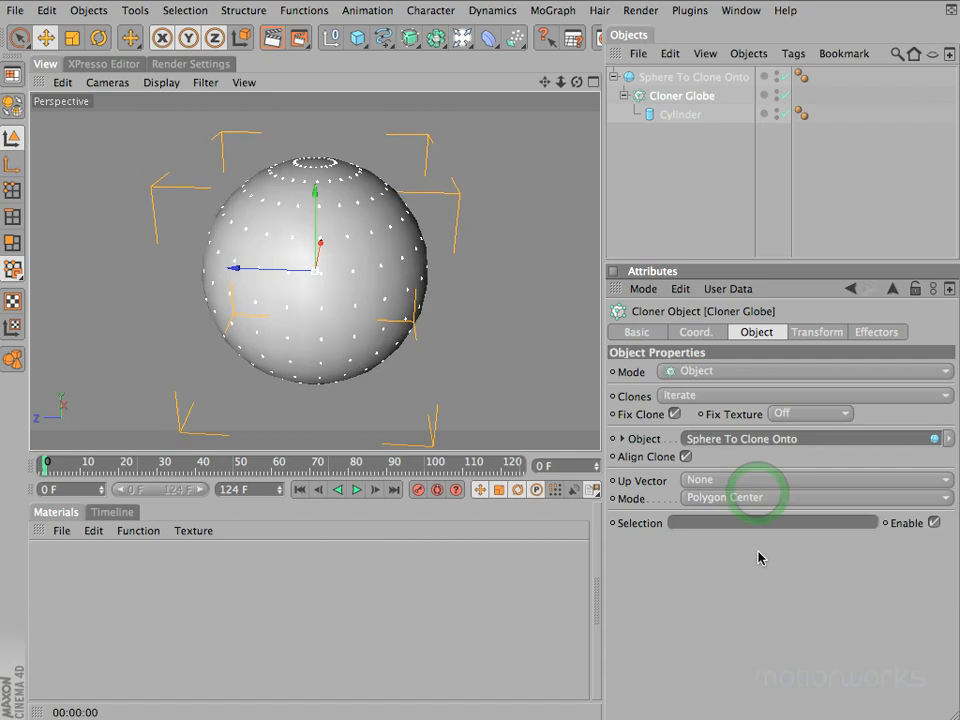
Try the Surface distribution mode on Cloner Globe with a Count of 562
click(762, 500)
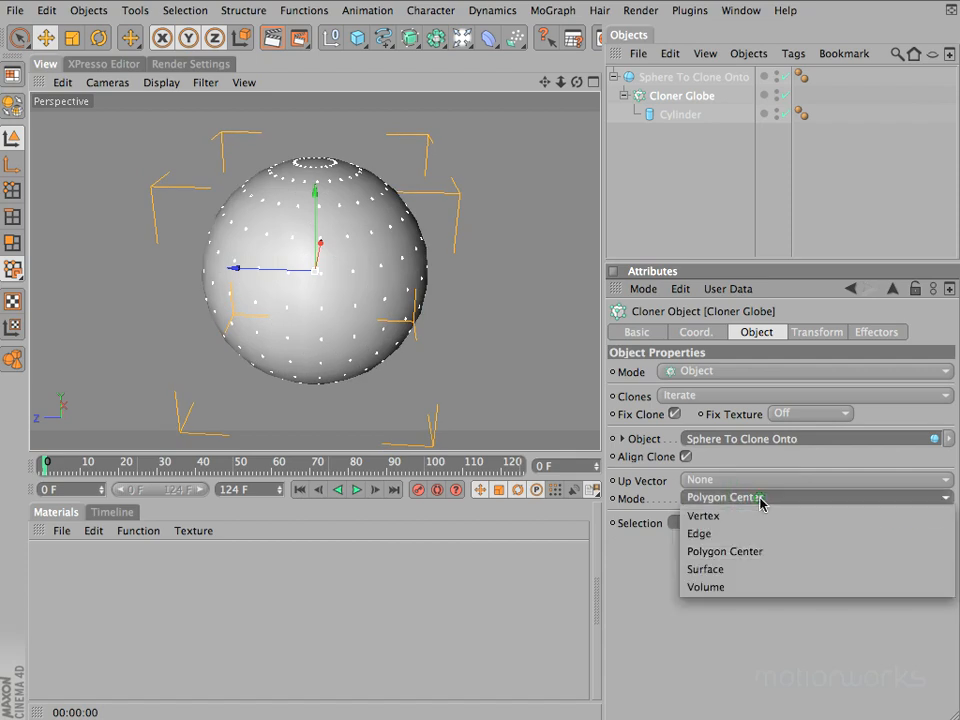
click(765, 569)
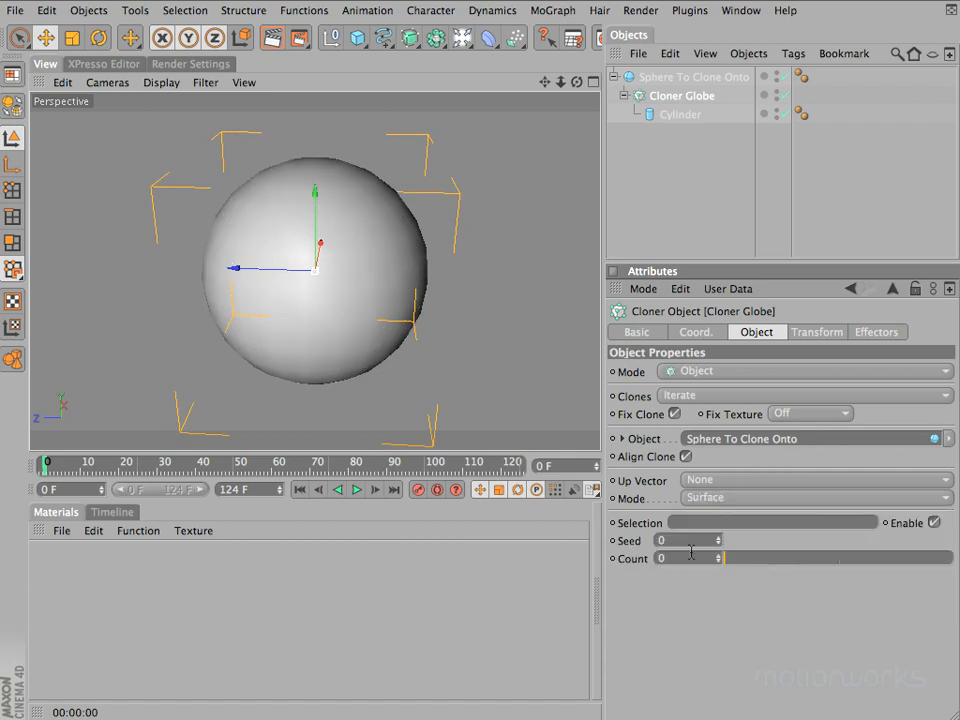
drag(735, 567, 931, 576)
drag(716, 560, 716, 560)
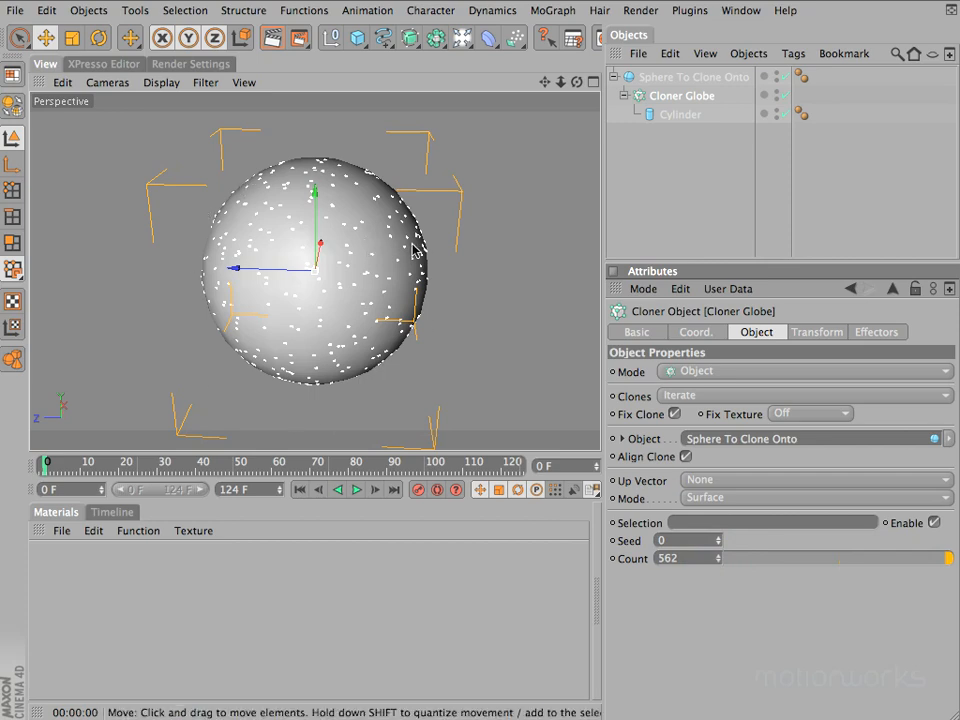
Try the Volume distribution mode on Cloner Globe, hiding Sphere To Clone Onto in the editor while keeping the clones visible
click(735, 497)
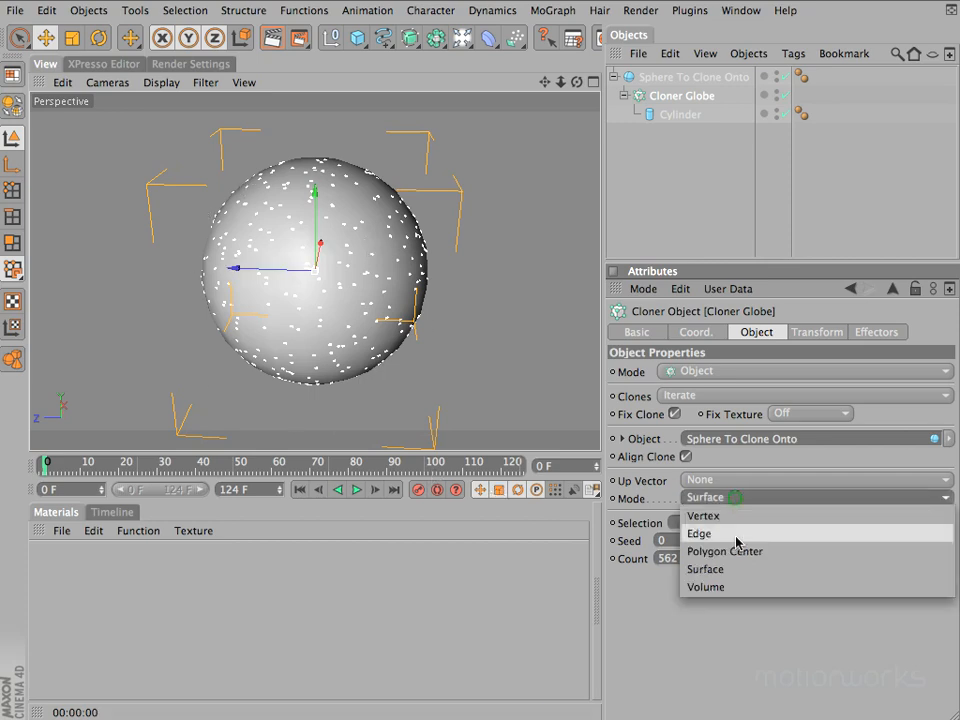
click(735, 588)
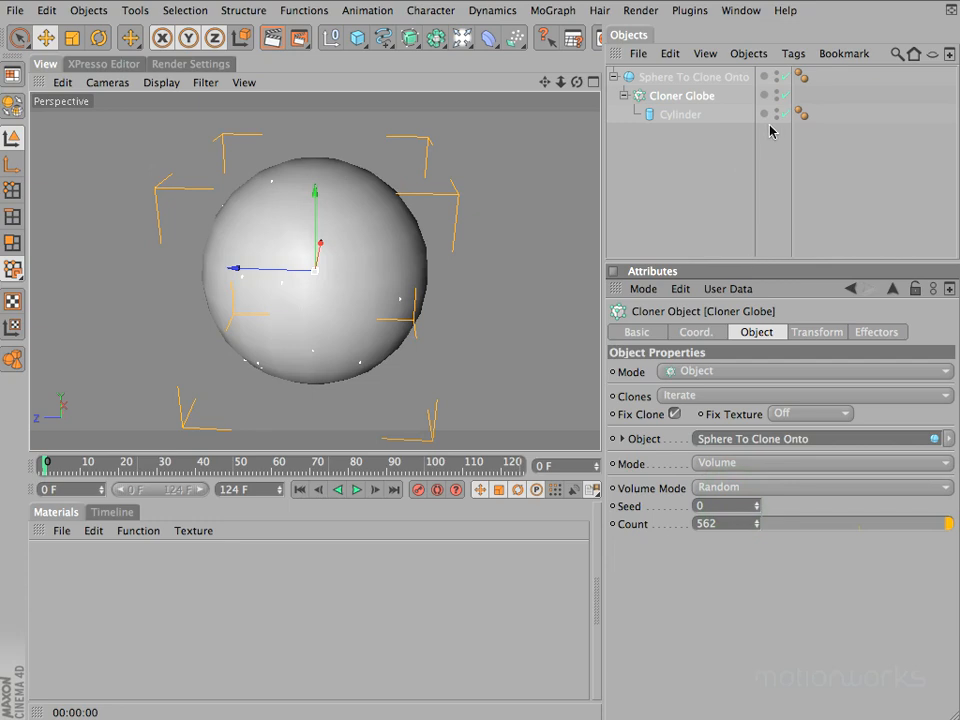
click(777, 76)
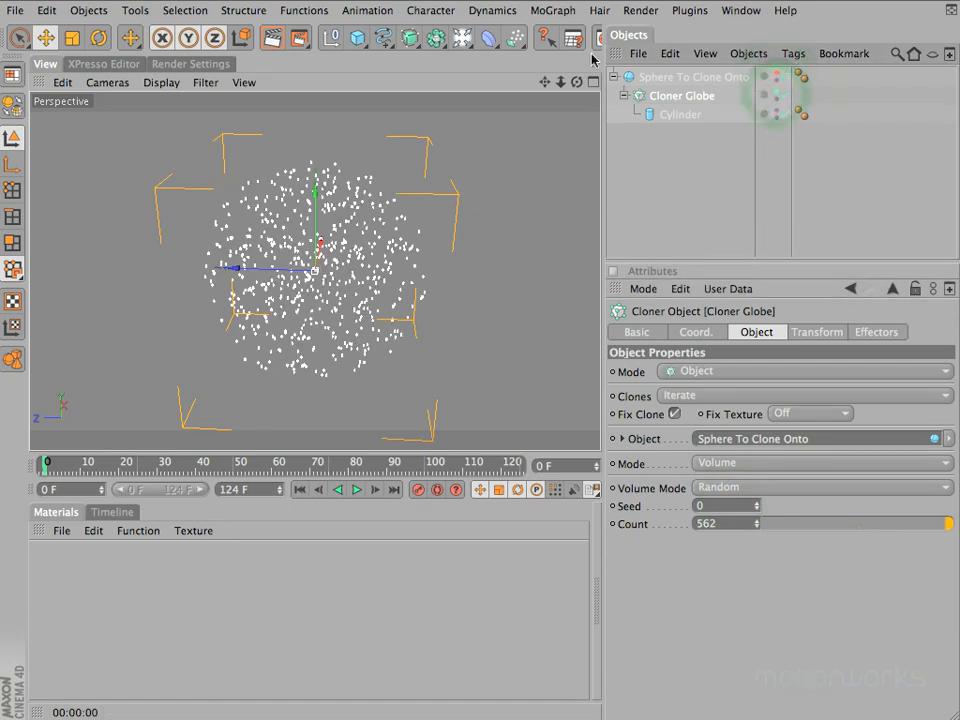
alt+drag(458, 262, 500, 232)
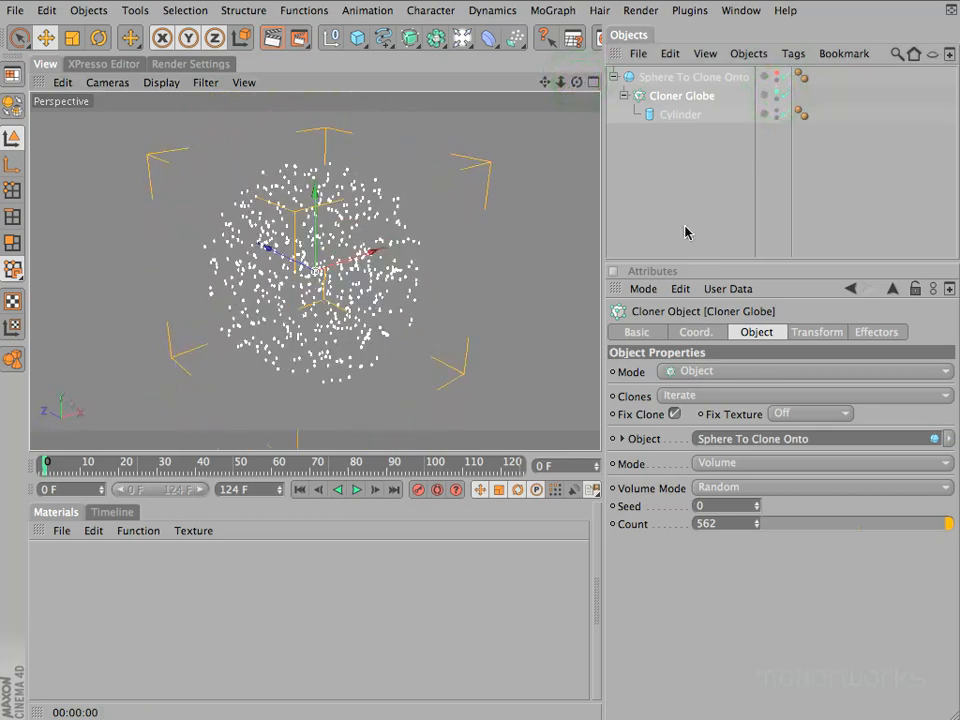
Return Cloner Globe's distribution mode to Vertex and reset the editor visibility of Sphere To Clone Onto and Cloner Globe to default
click(731, 466)
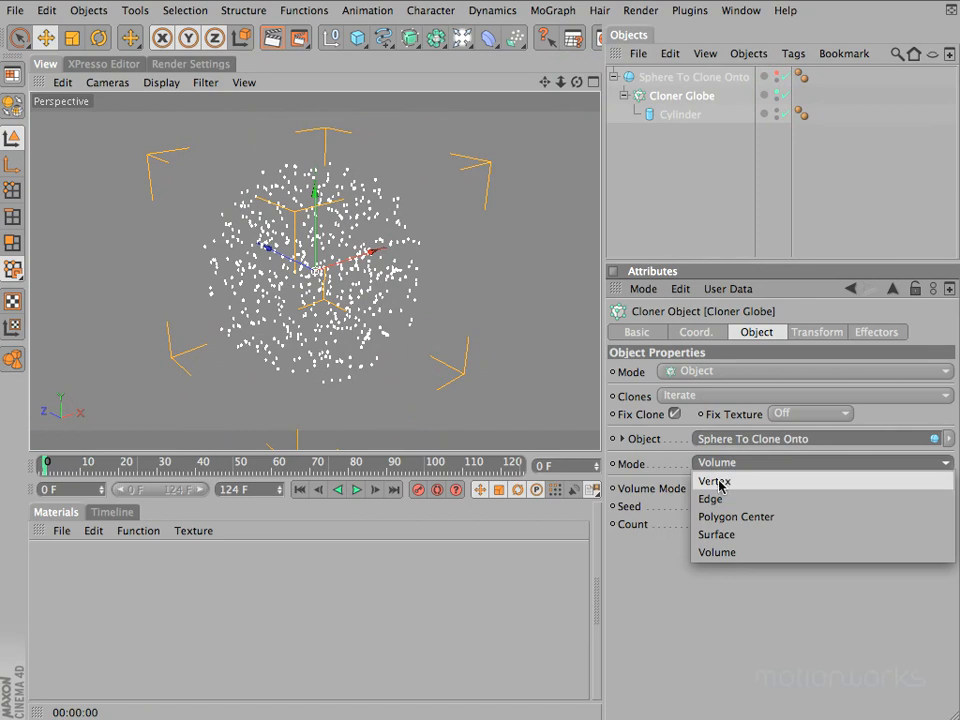
click(714, 481)
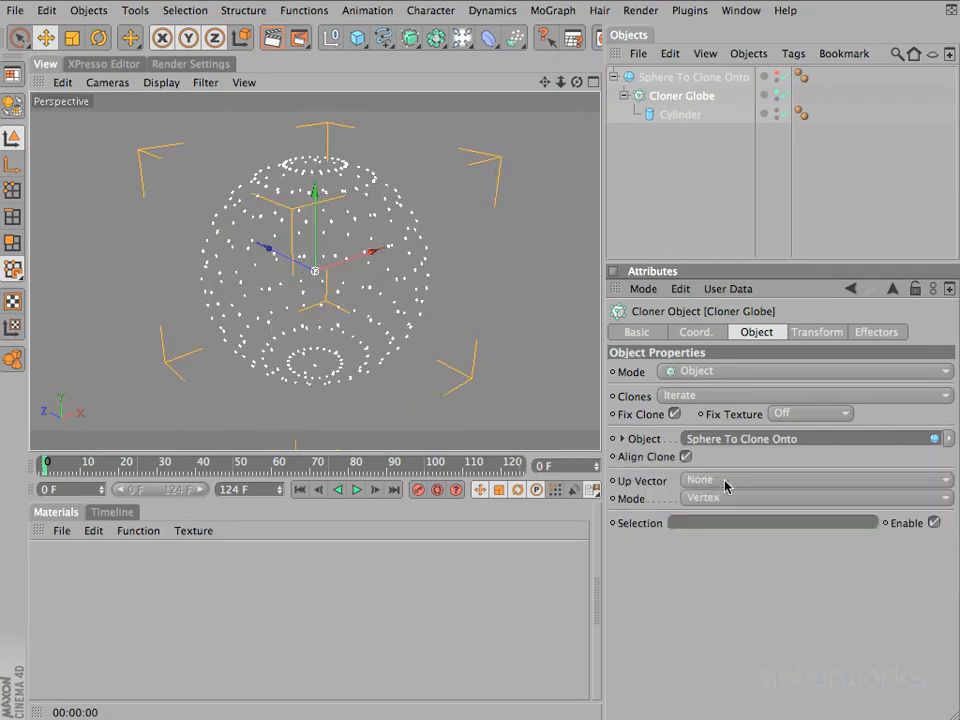
click(776, 74)
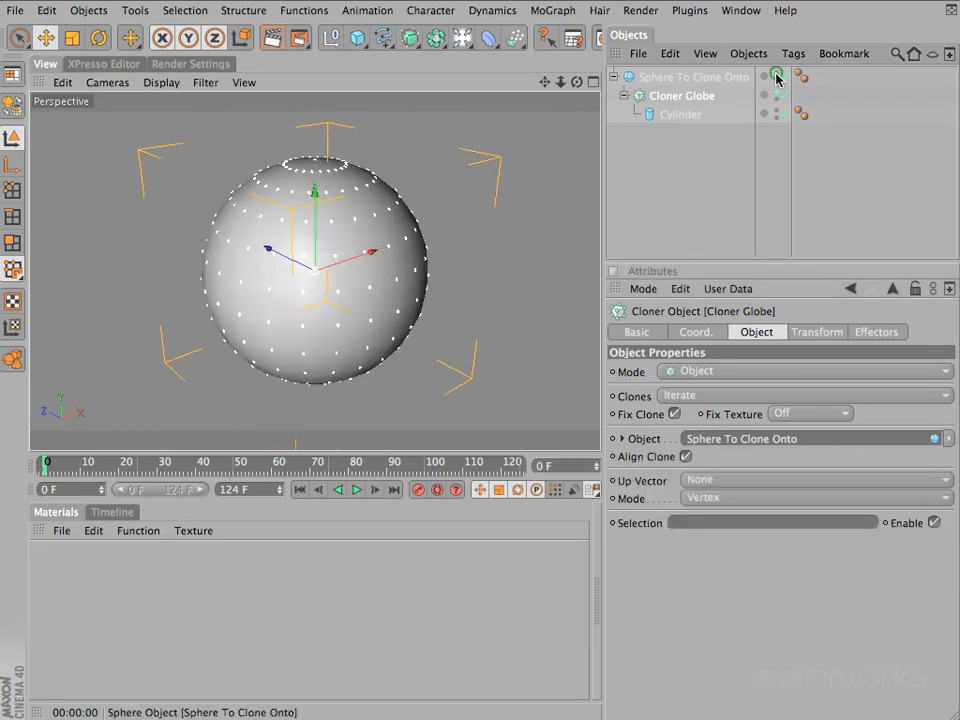
click(776, 91)
click(776, 93)
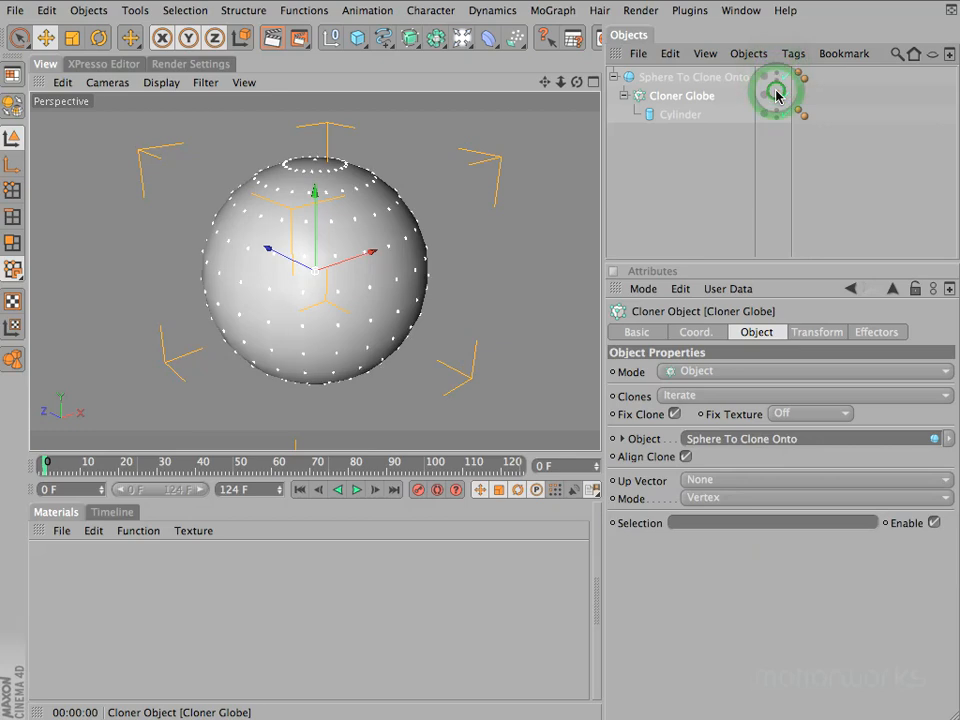
Deselect everything and render a closer view of the clones on the sphere in the viewport
mouse_move(561, 82)
mouse_down()
mouse_move(498, 250)
mouse_move(478, 249)
mouse_move(561, 84)
mouse_move(484, 257)
mouse_move(480, 240)
mouse_up()
click(673, 169)
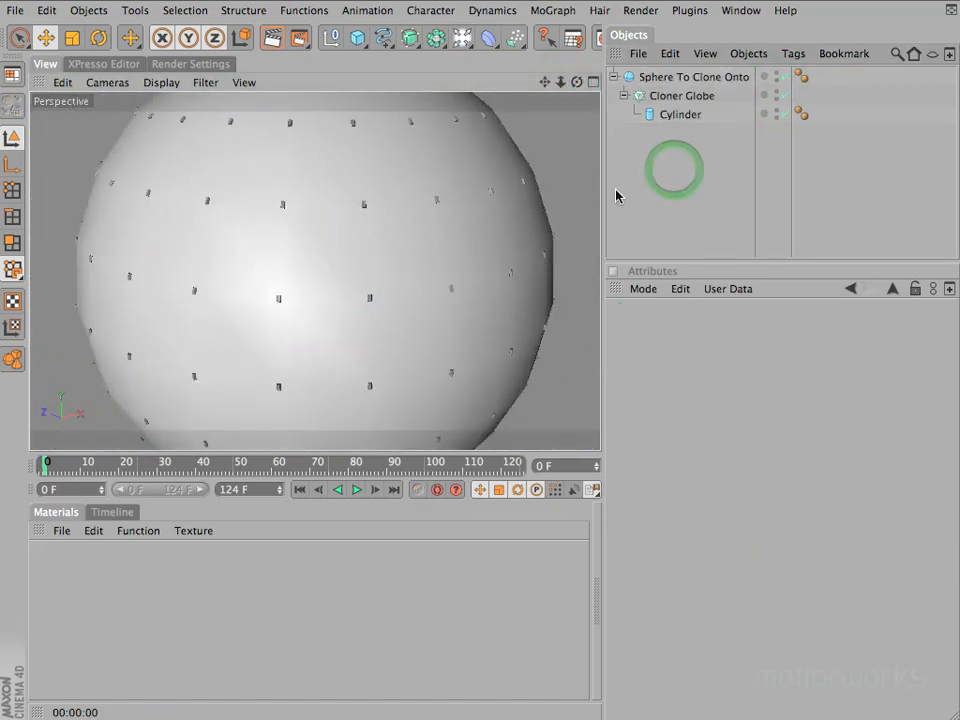
key(super+r)
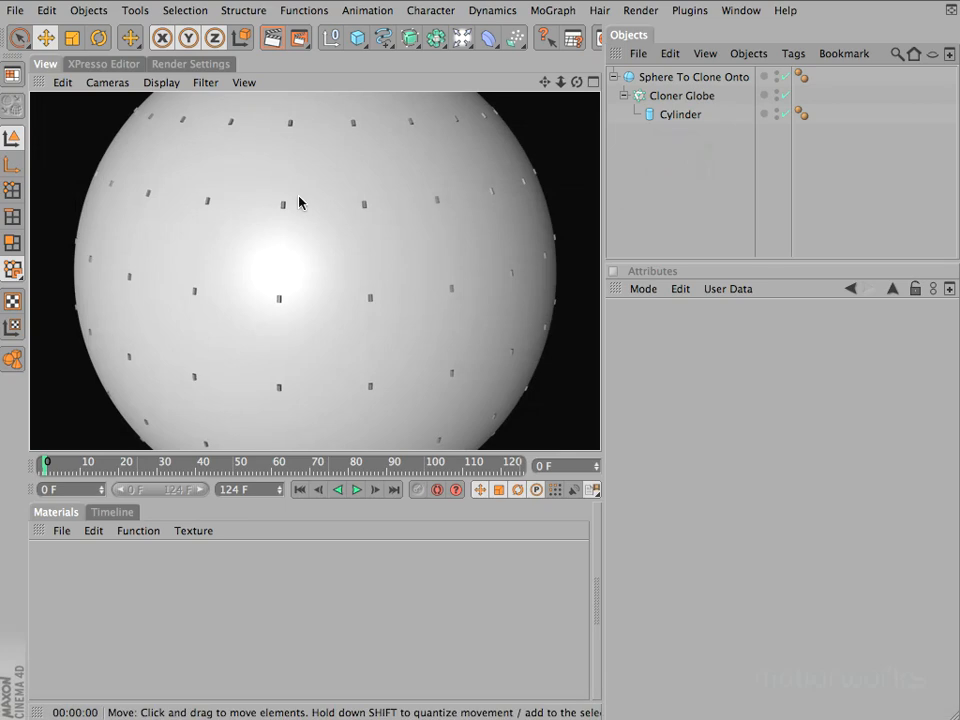
Set the Cylinder's Orientation to +Z and inspect up close how the clones stand on the sphere
click(681, 115)
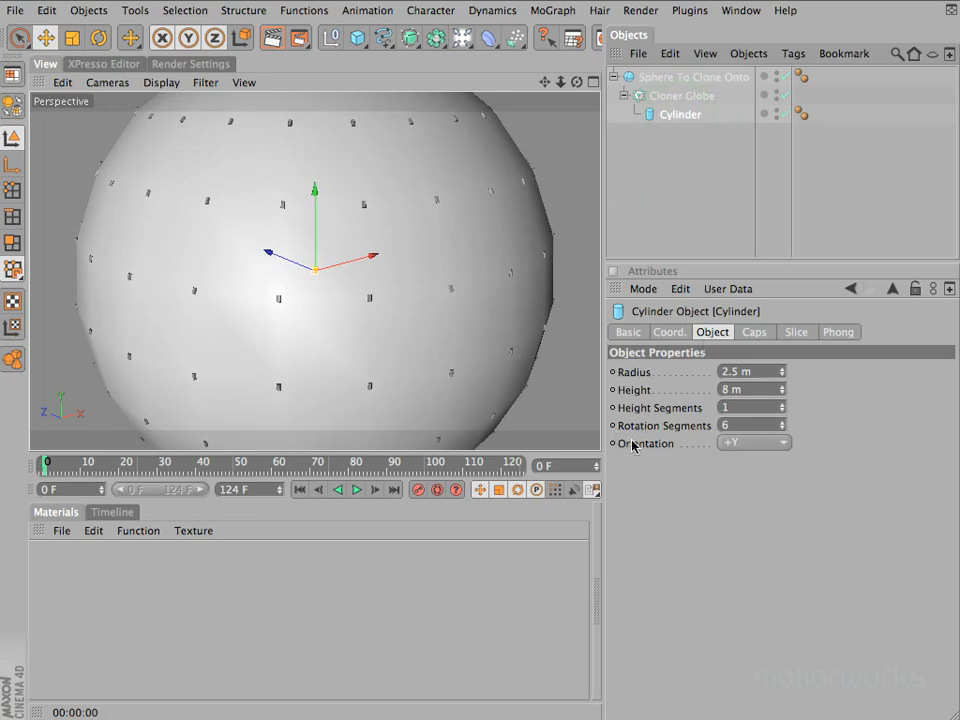
click(745, 444)
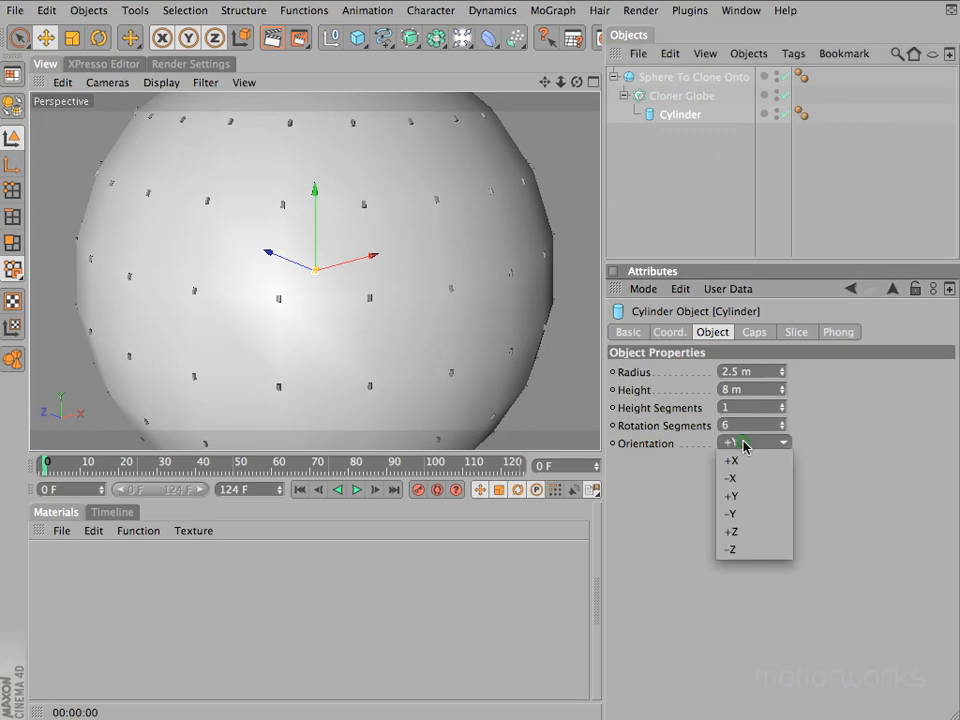
click(754, 531)
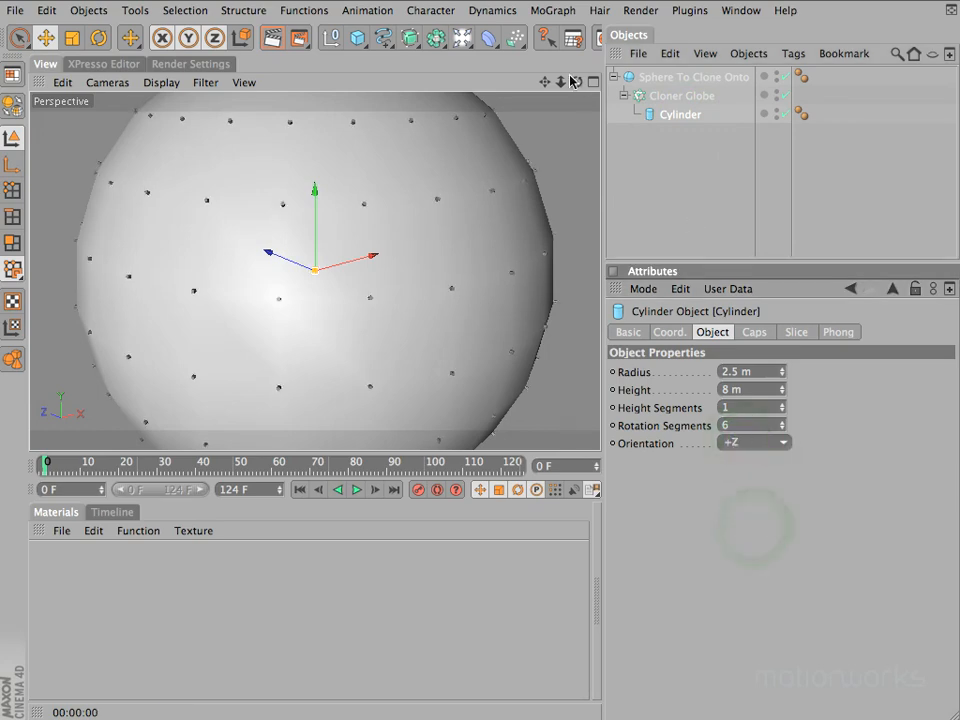
alt+drag(478, 249, 478, 249)
drag(561, 82, 566, 84)
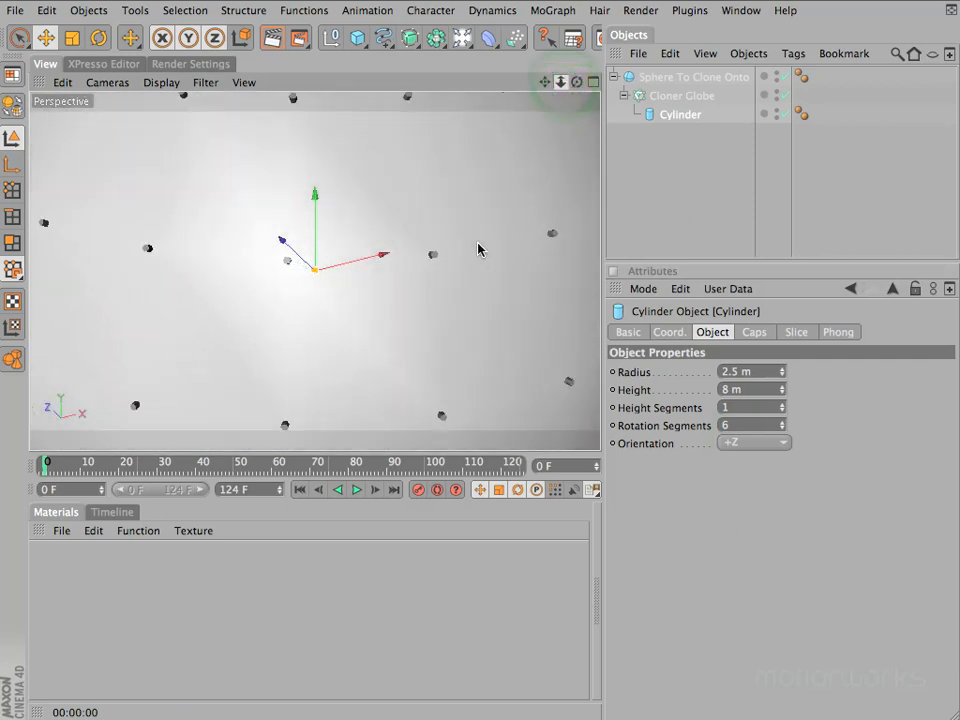
alt+drag(478, 247, 575, 88)
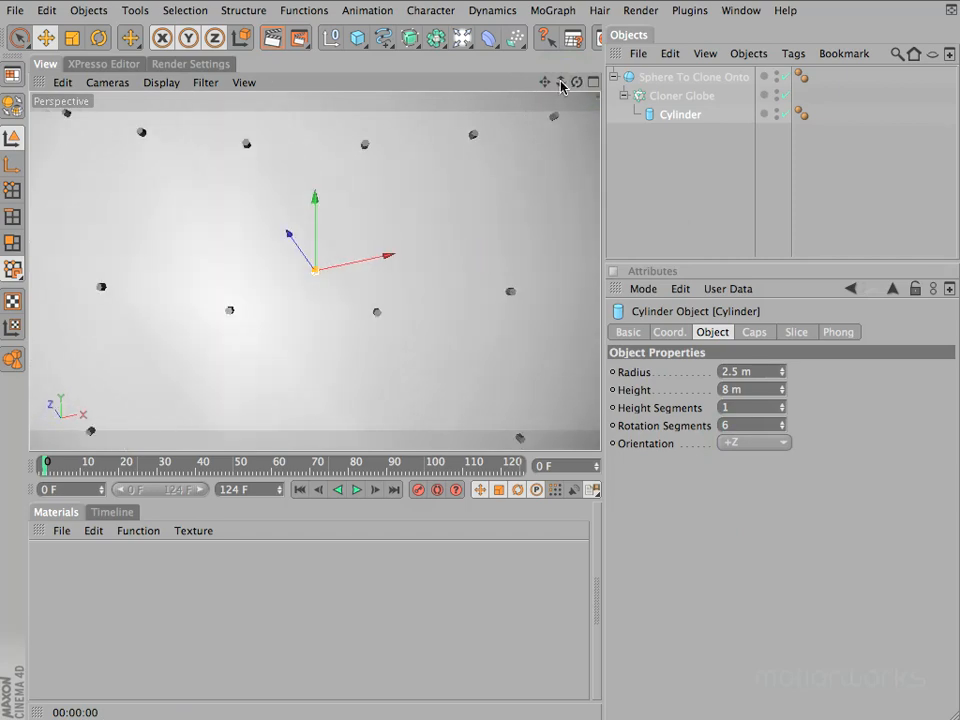
key(h)
mouse_move(559, 84)
mouse_down()
mouse_move(478, 249)
mouse_move(493, 249)
mouse_move(527, 137)
mouse_up()
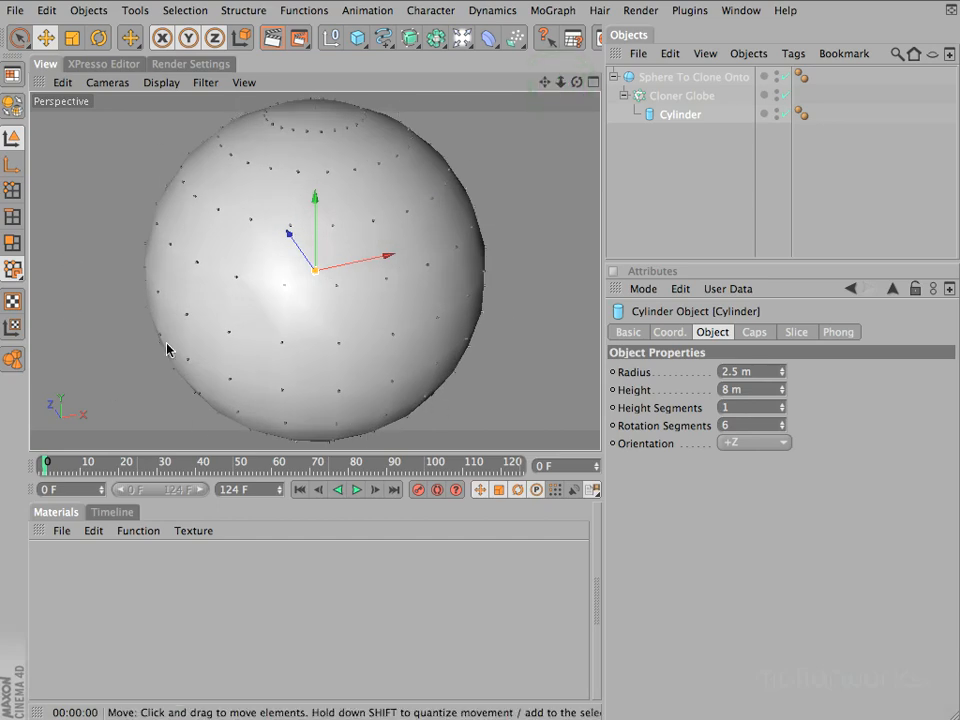
Set the Segments of Sphere To Clone Onto to 48 and deselect it to view the clones
click(674, 97)
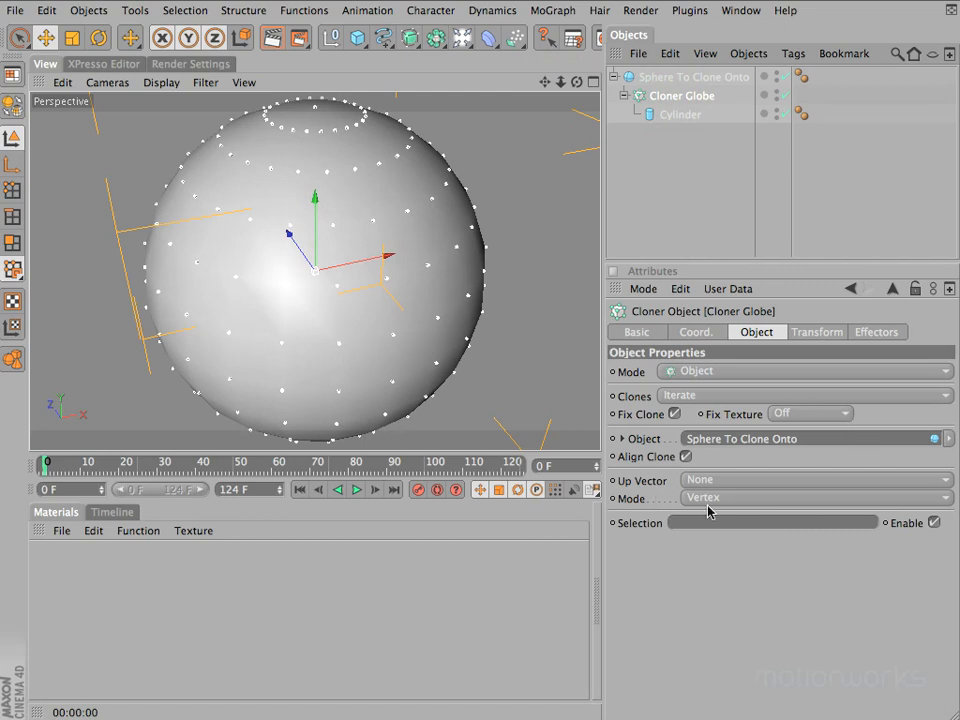
click(695, 77)
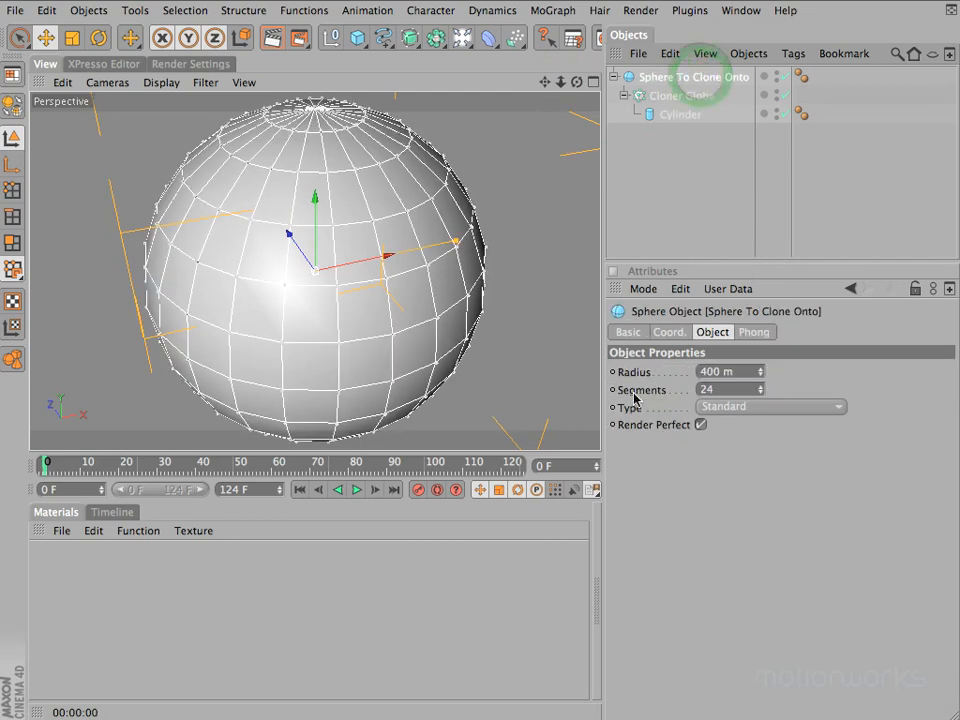
double_click(733, 389)
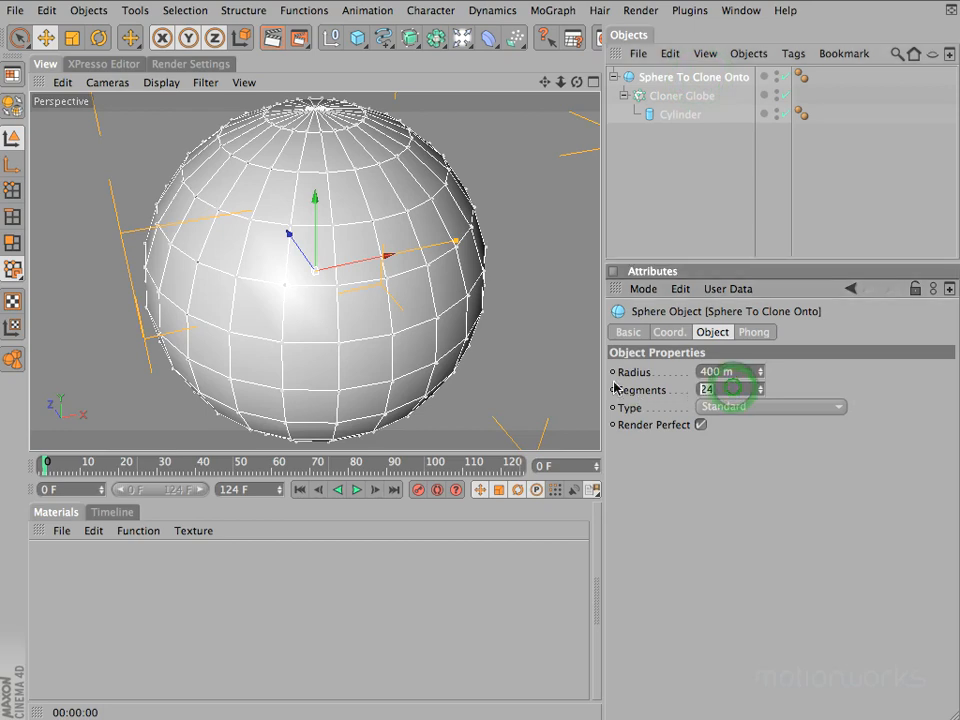
text(48)
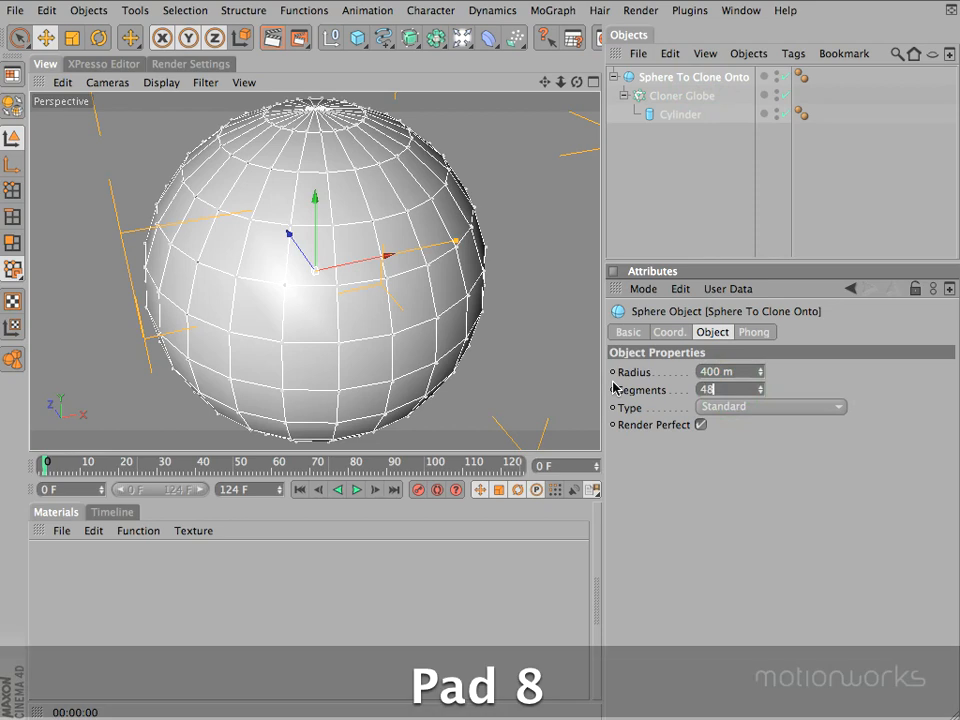
key(Return)
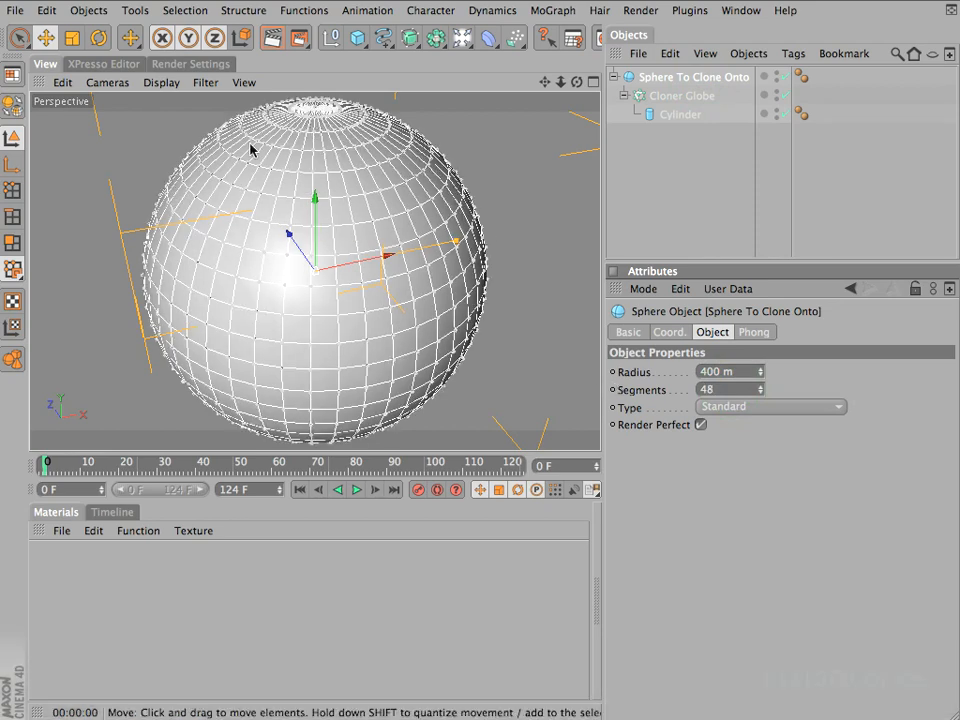
click(697, 177)
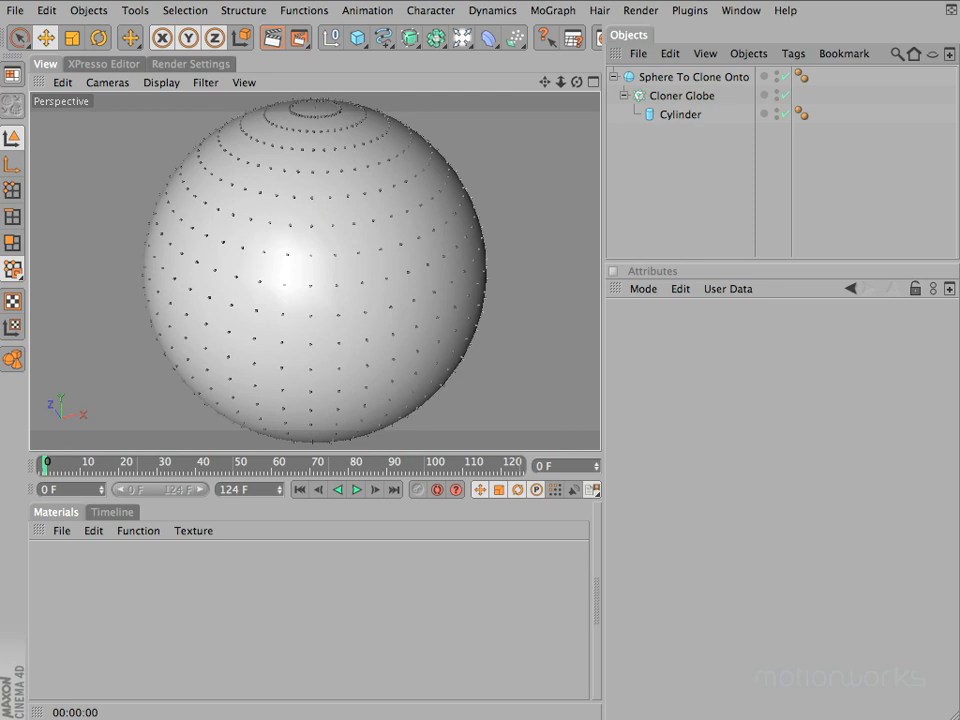
Multiply the Segments of Sphere To Clone Onto by 4, to 192
click(696, 78)
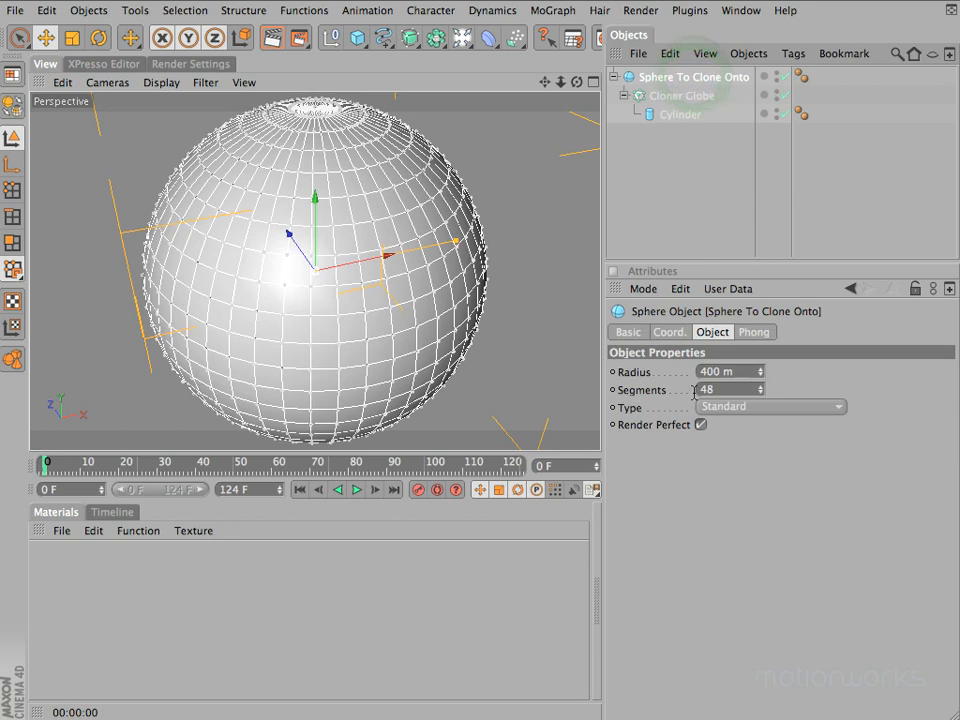
click(745, 390)
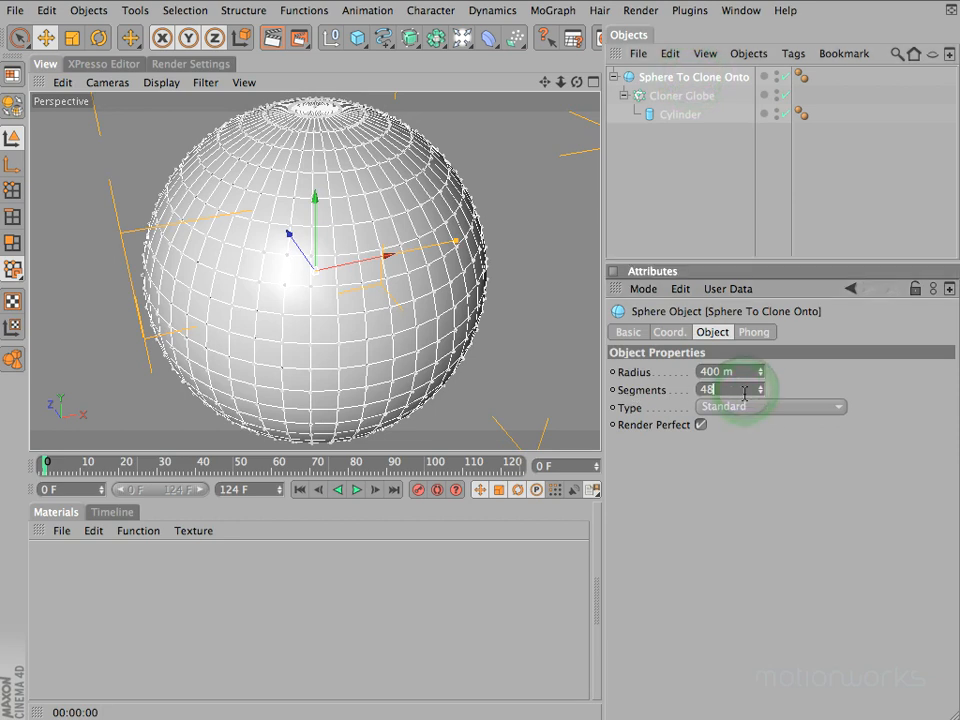
text(*4)
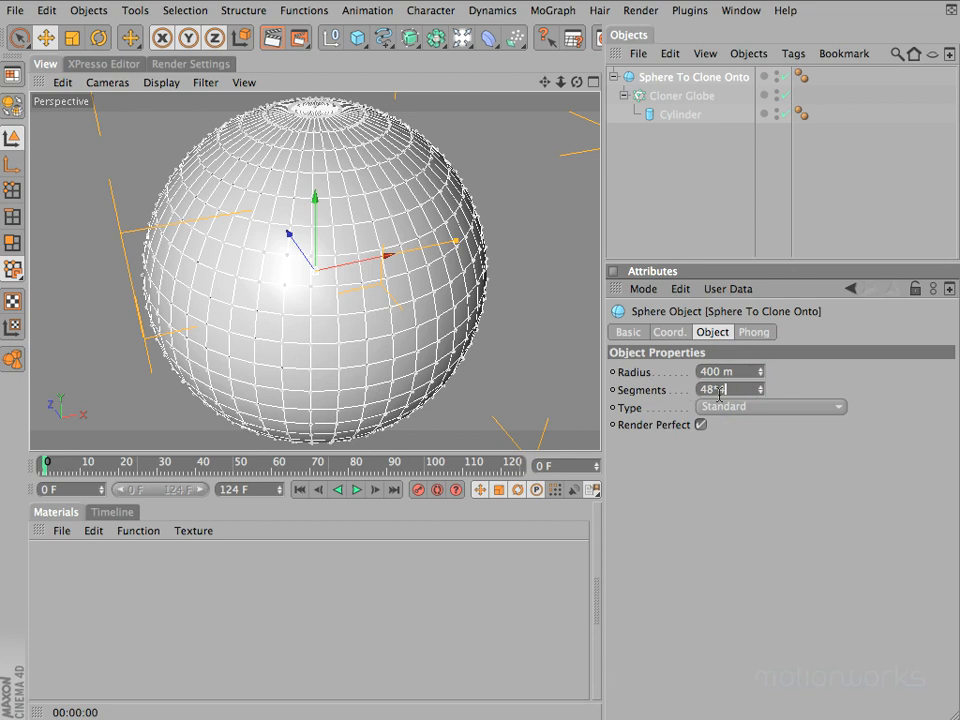
key(Return)
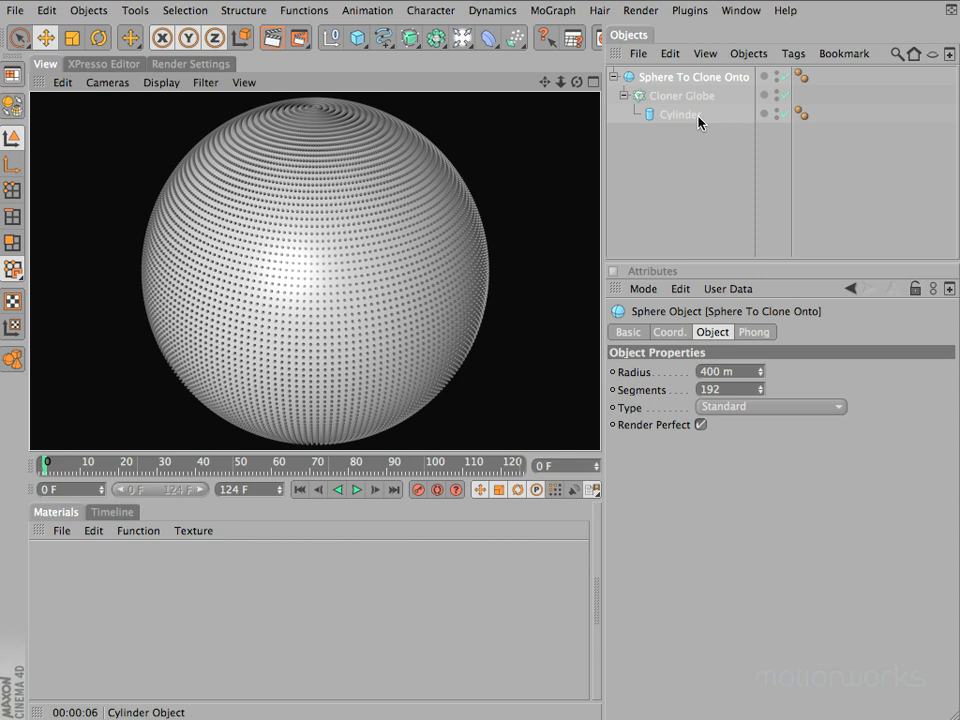
Halve the Segments of Sphere To Clone Onto to 96 and deselect it with the whole globe in view
click(737, 391)
text(/2)
key(Return)
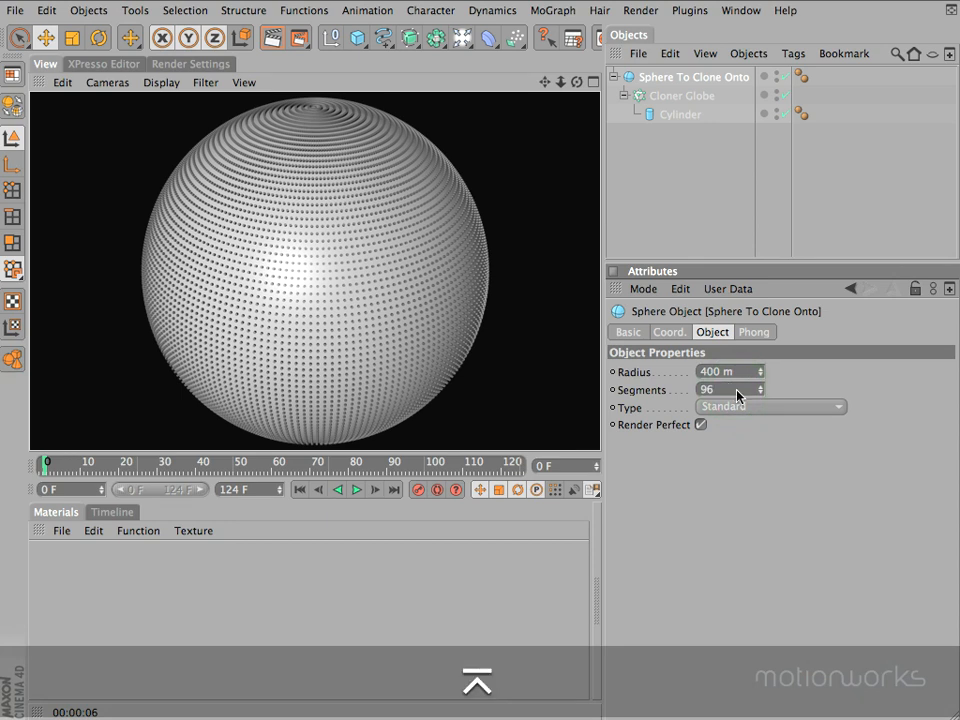
drag(562, 83, 484, 244)
mouse_move(572, 81)
mouse_down()
mouse_move(482, 242)
mouse_move(490, 217)
mouse_move(469, 236)
mouse_move(480, 251)
mouse_up()
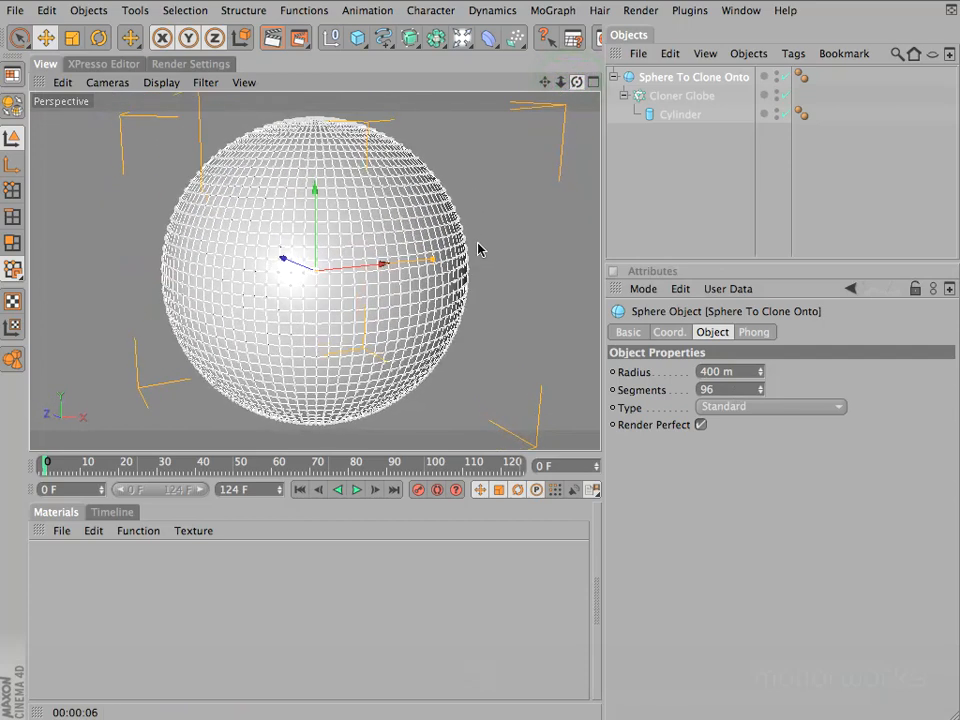
click(680, 197)
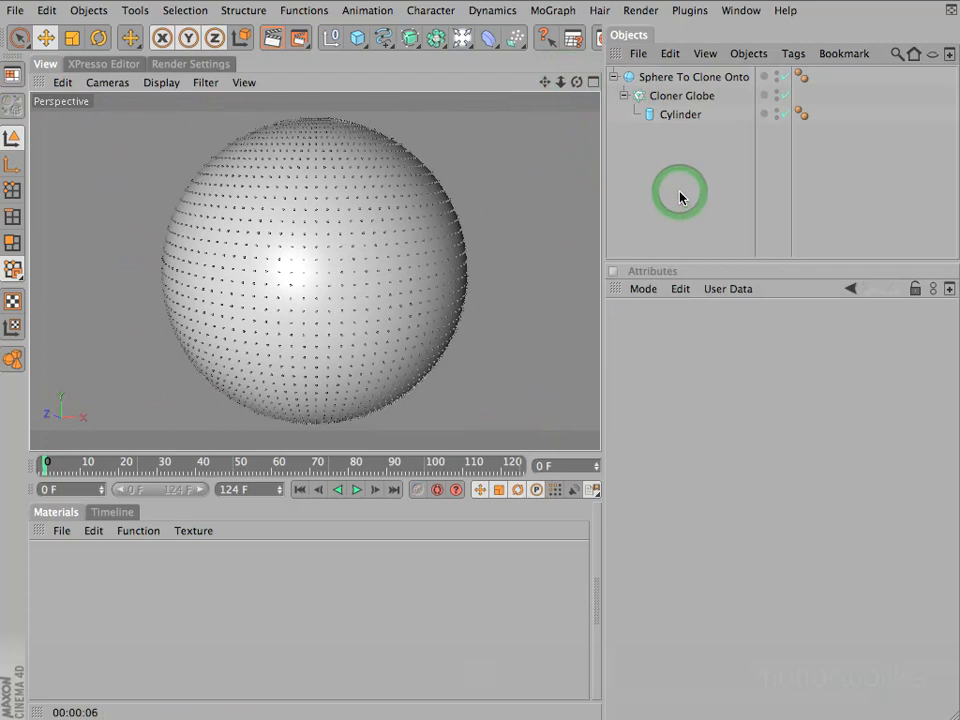
Render the view and examine up close how the clones are spaced around the sphere's top pole
key(super+r)
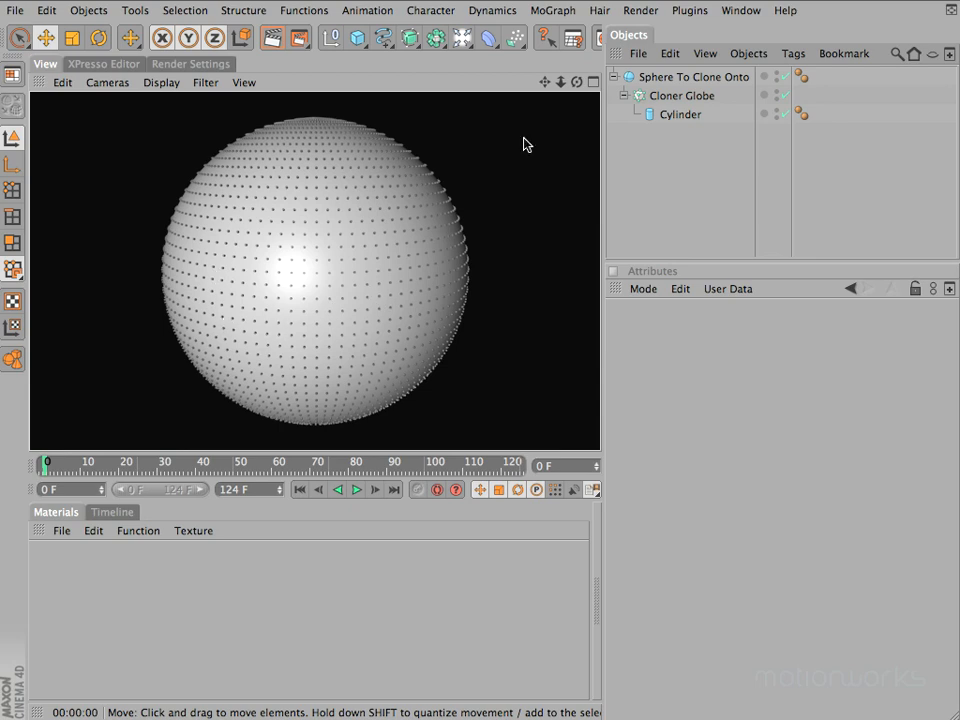
click(576, 81)
drag(478, 251, 445, 153)
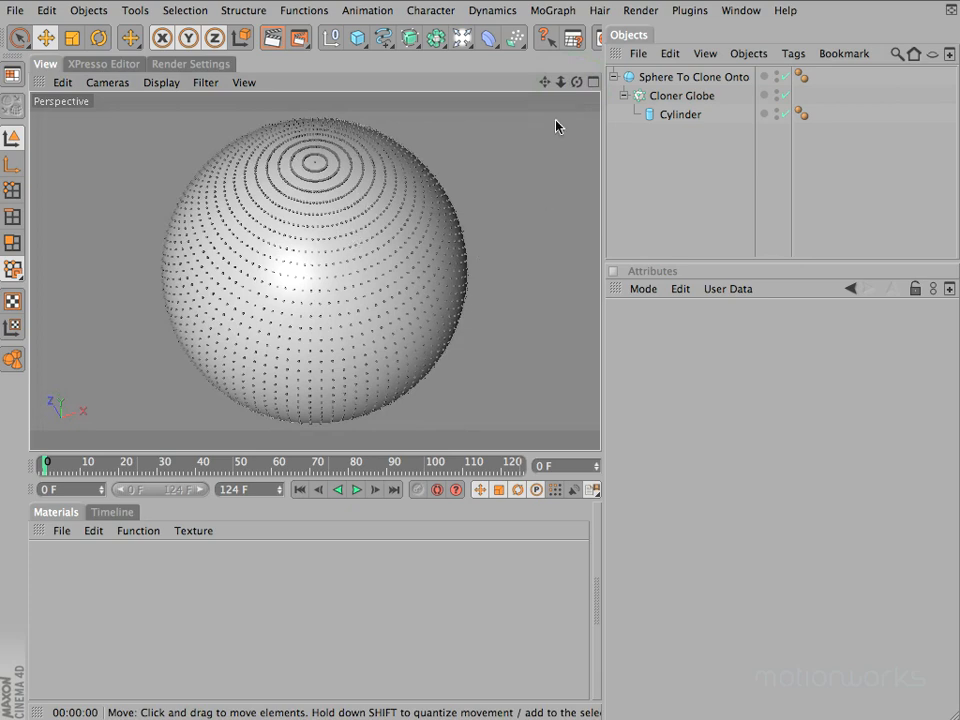
drag(560, 82, 465, 245)
drag(544, 83, 480, 240)
Disable Cloner Globe and its Cylinder, and set the Type of Sphere To Clone Onto to Tetrahedron
click(697, 80)
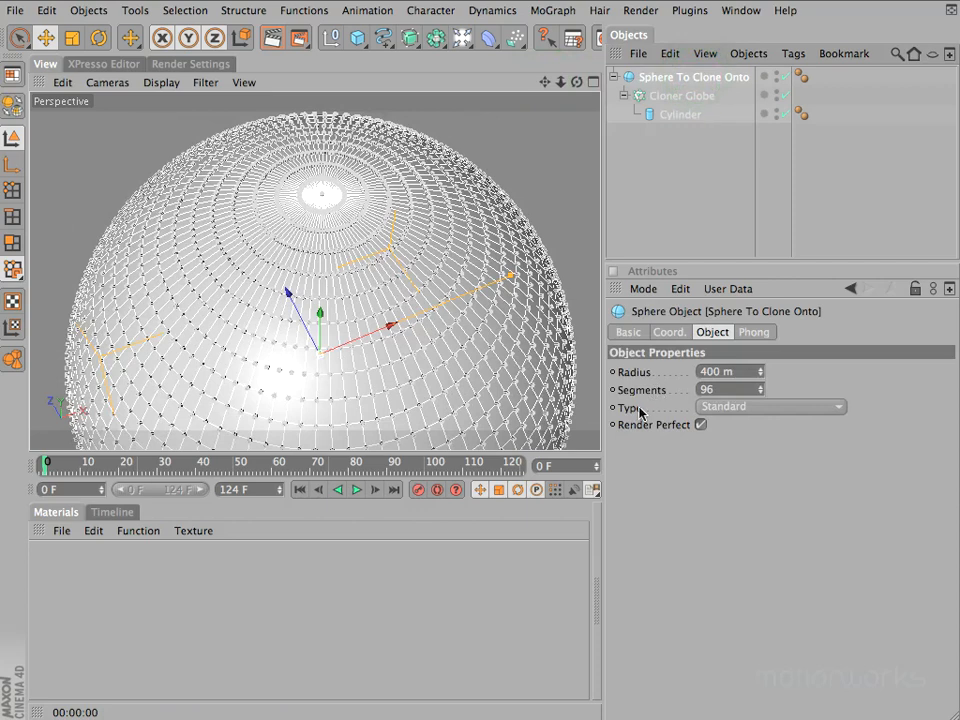
click(713, 410)
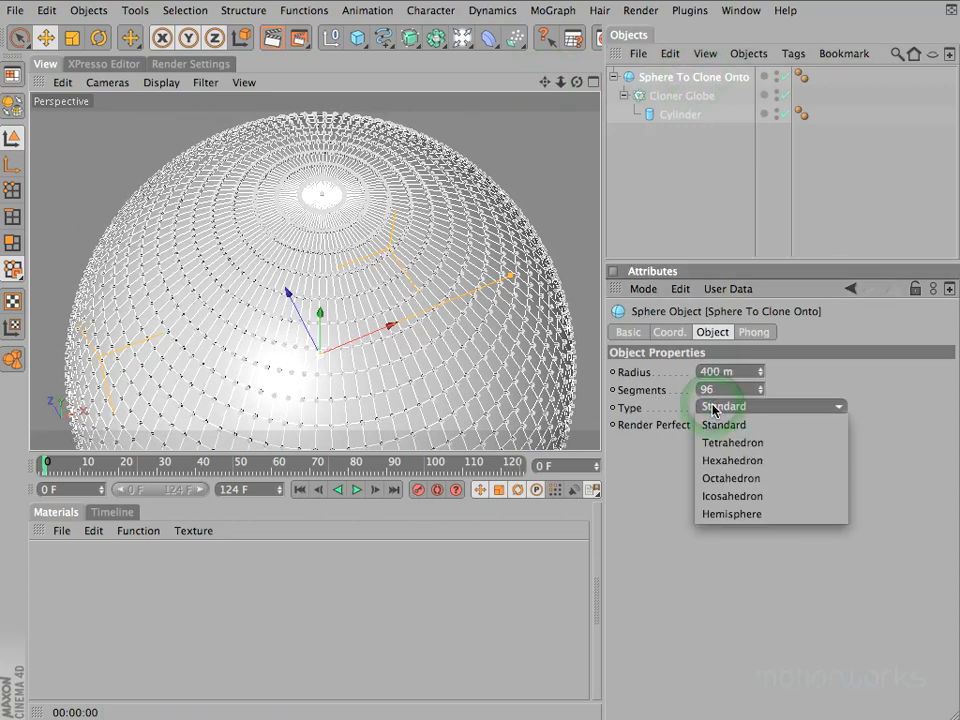
click(713, 410)
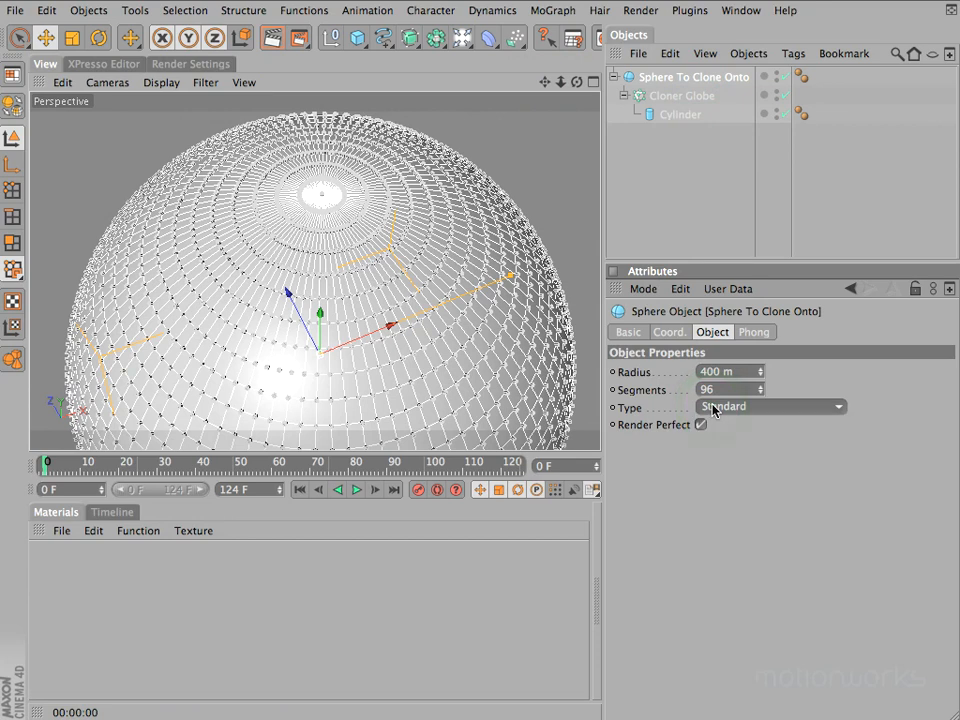
click(784, 95)
click(770, 408)
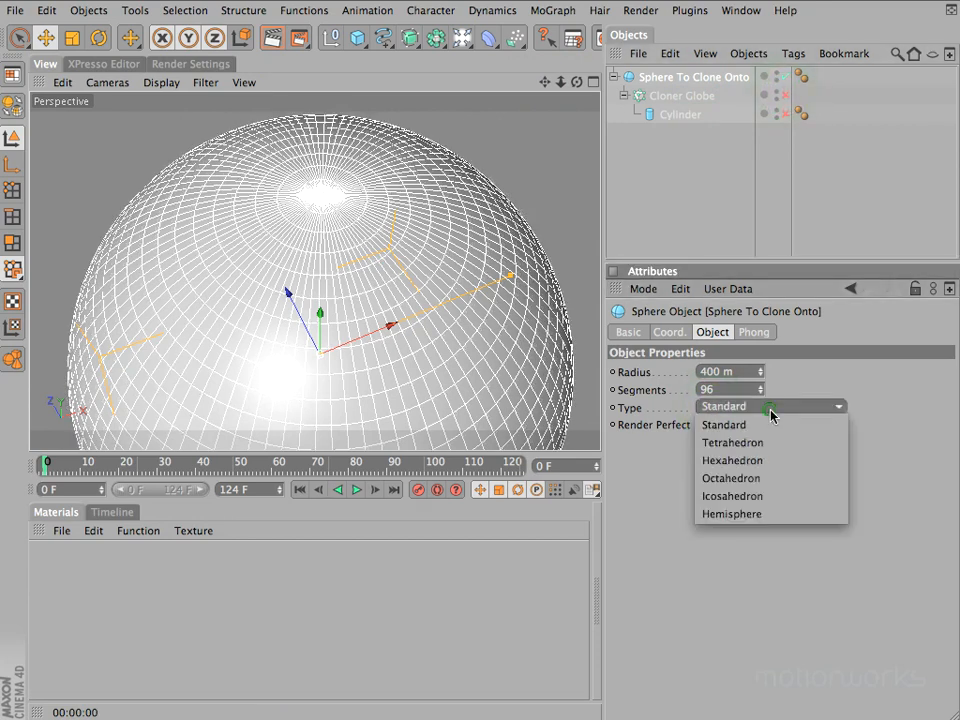
click(774, 443)
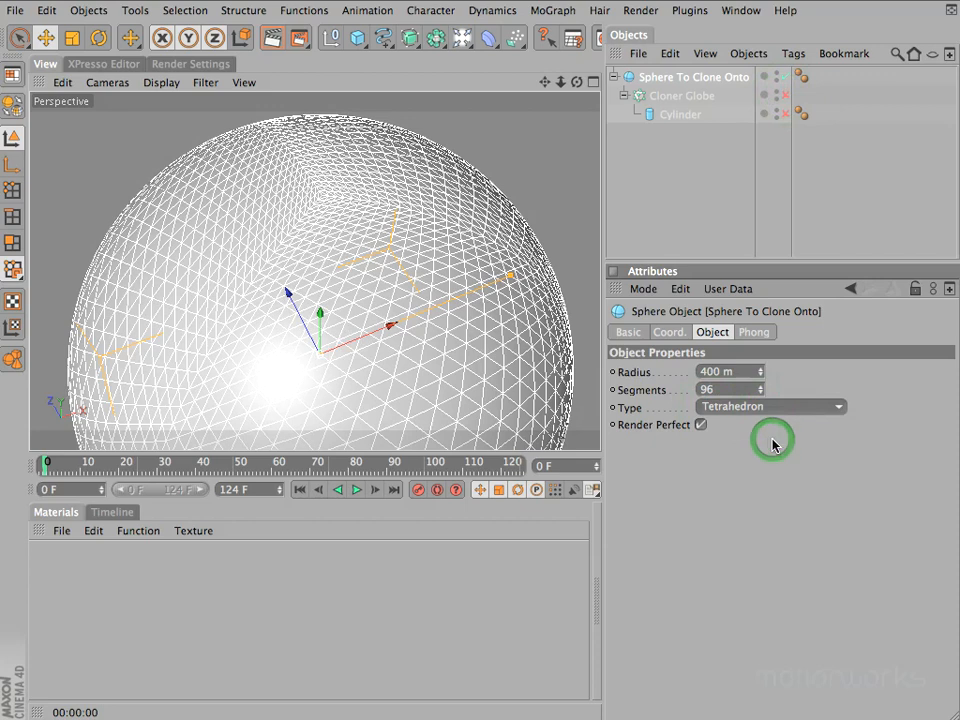
Try the Hexahedron and Octahedron types on Sphere To Clone Onto
click(764, 410)
click(769, 456)
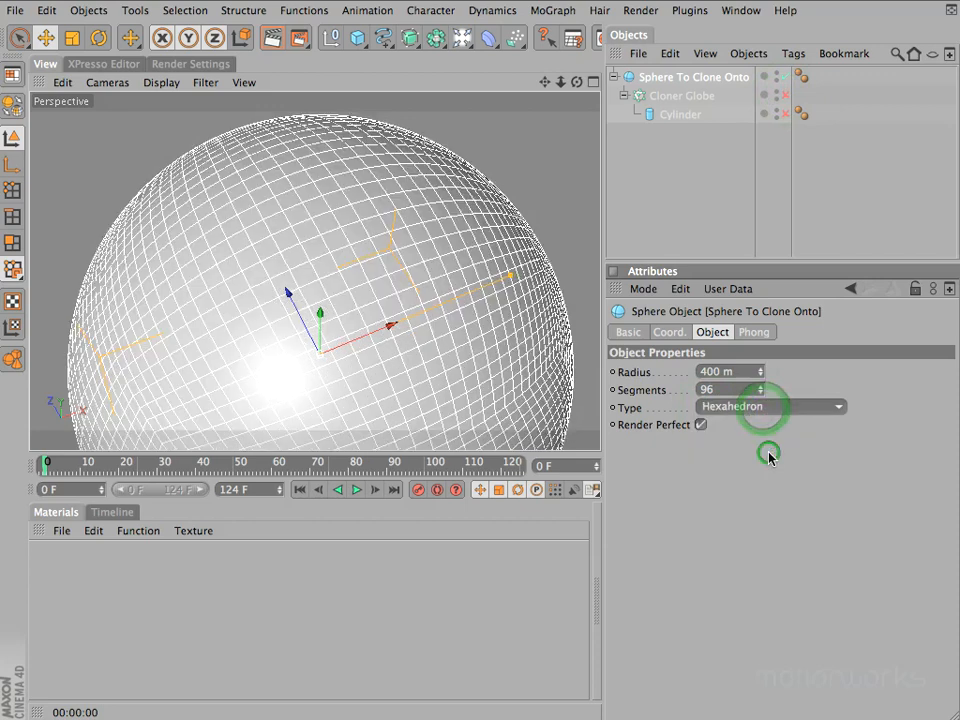
click(770, 408)
click(778, 478)
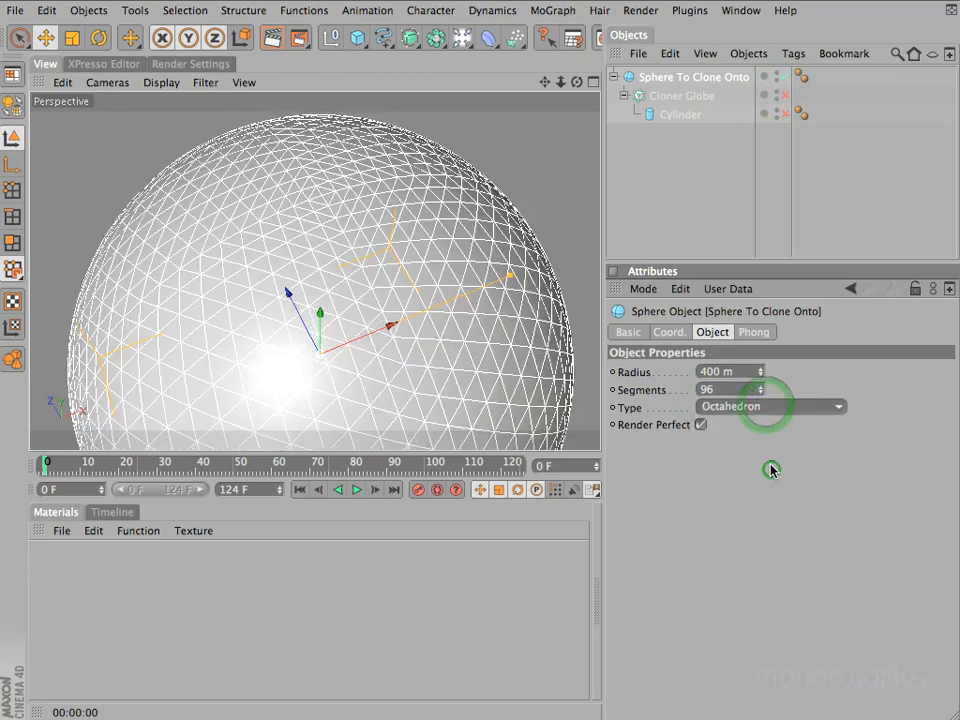
Set the Type of Sphere To Clone Onto to Icosahedron and inspect its mesh from several angles
click(777, 407)
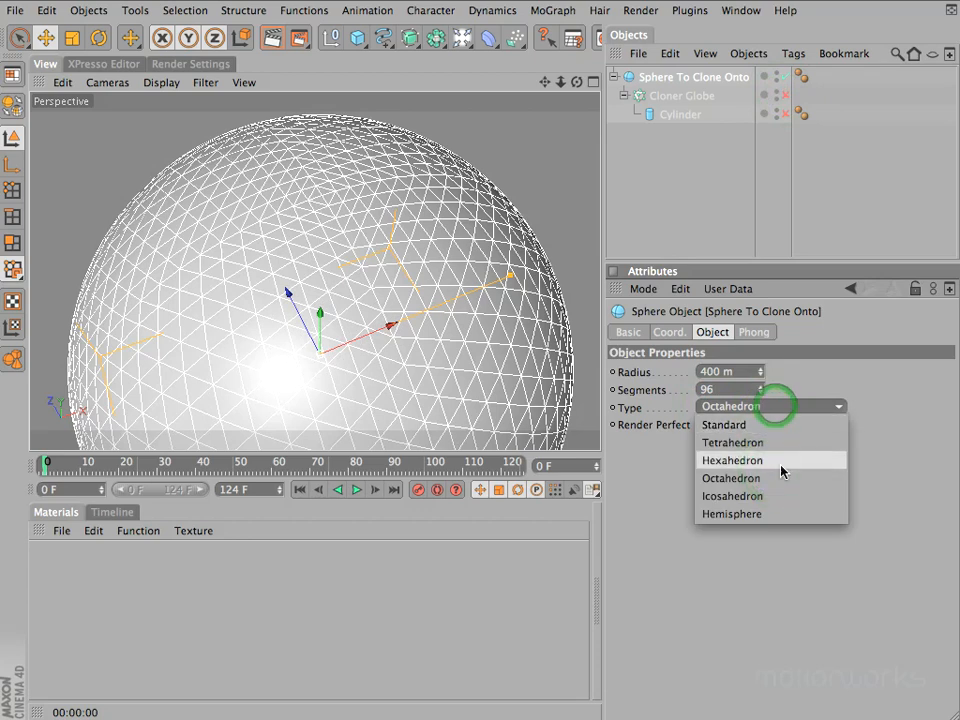
click(723, 497)
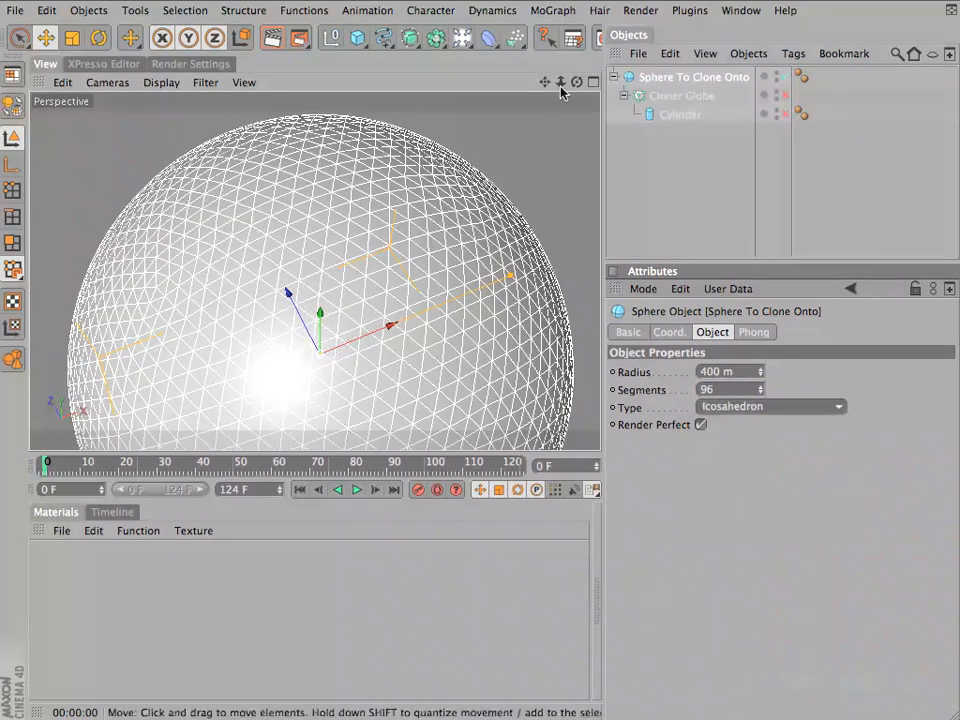
drag(572, 83, 478, 243)
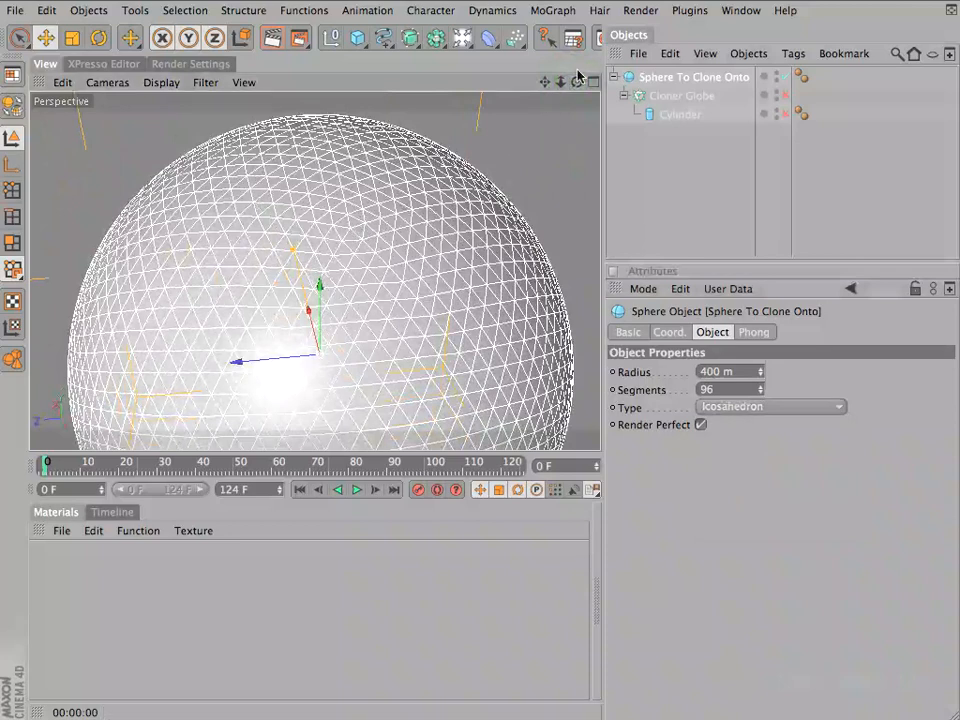
mouse_move(577, 81)
mouse_down()
mouse_move(478, 251)
mouse_move(478, 237)
mouse_up()
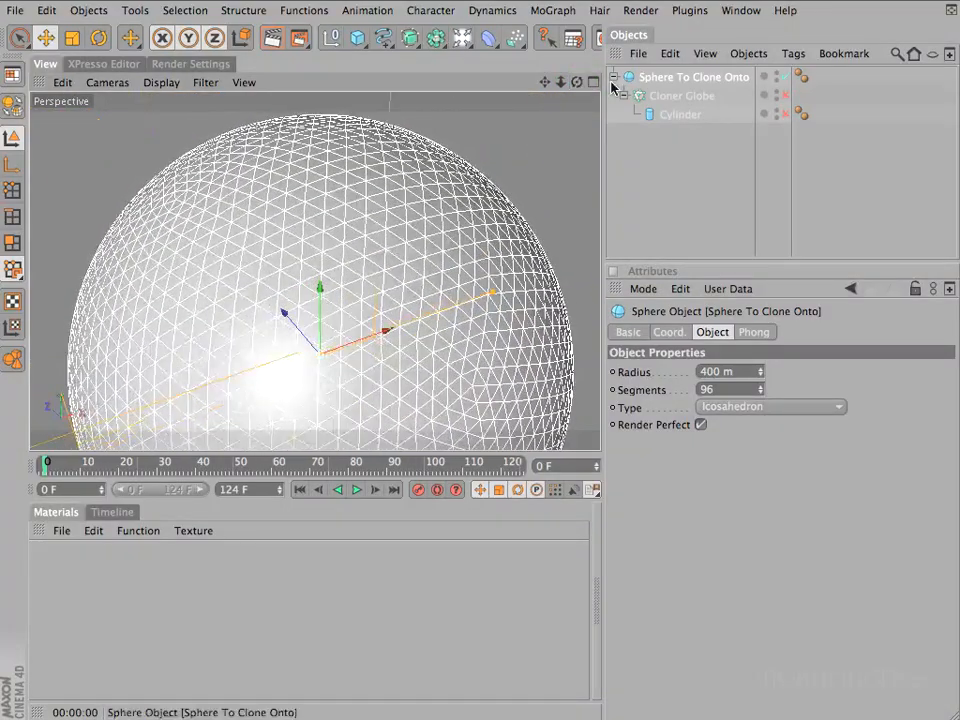
Re-enable Cloner Globe and its Cylinder, and render the view to examine the clones on the icosahedral sphere
click(785, 92)
drag(788, 99, 786, 113)
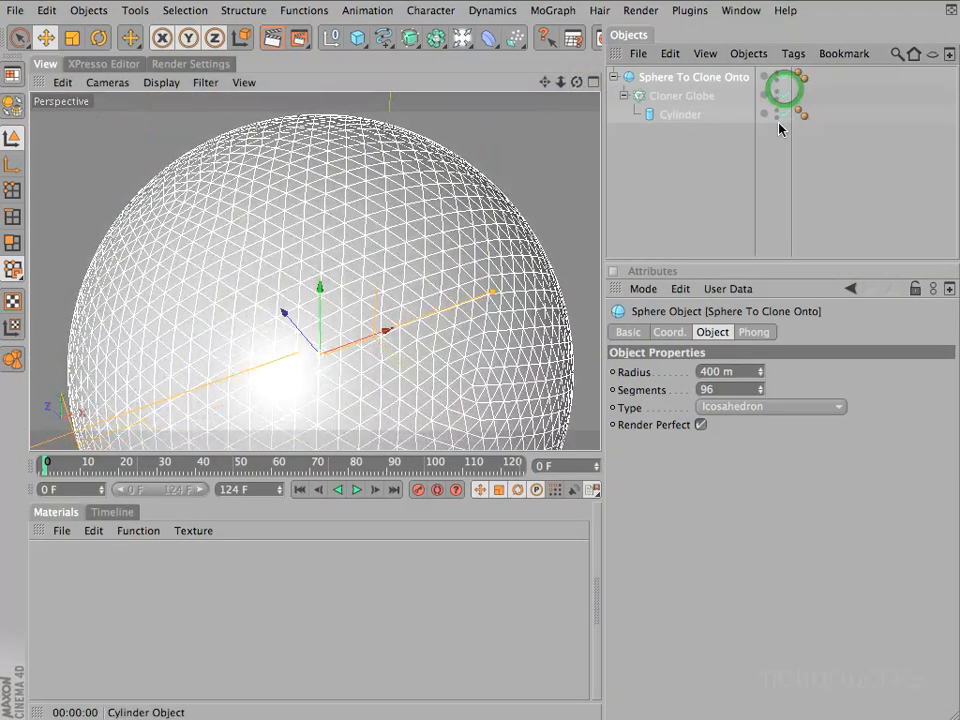
key(super+r)
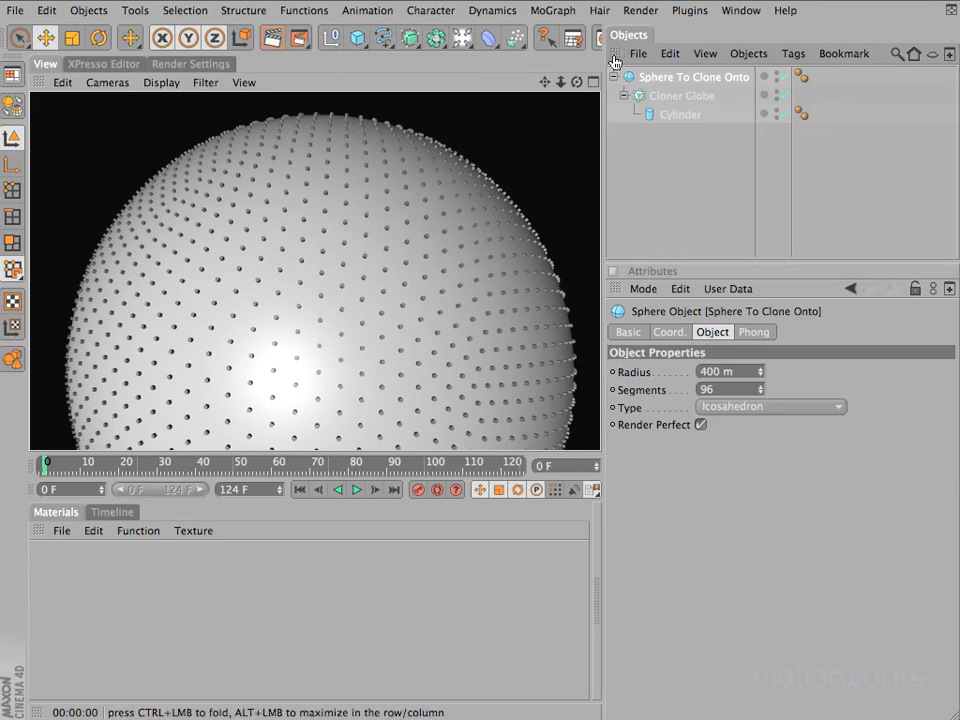
drag(577, 82, 480, 250)
Set the Type of Sphere To Clone Onto back to Standard and render the whole globe with nothing selected
click(767, 407)
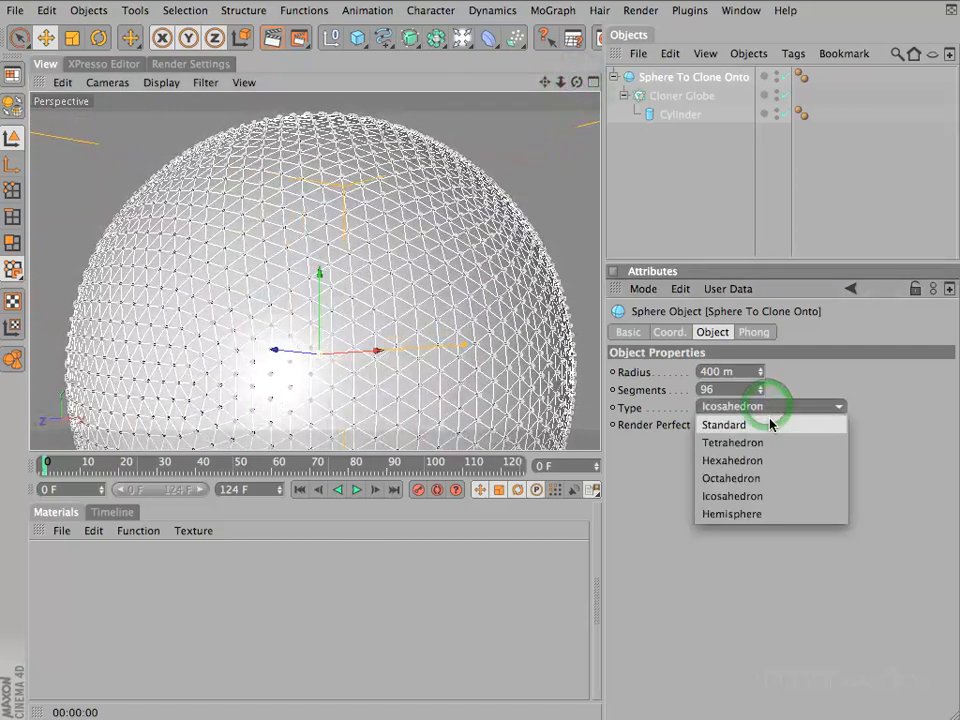
click(770, 424)
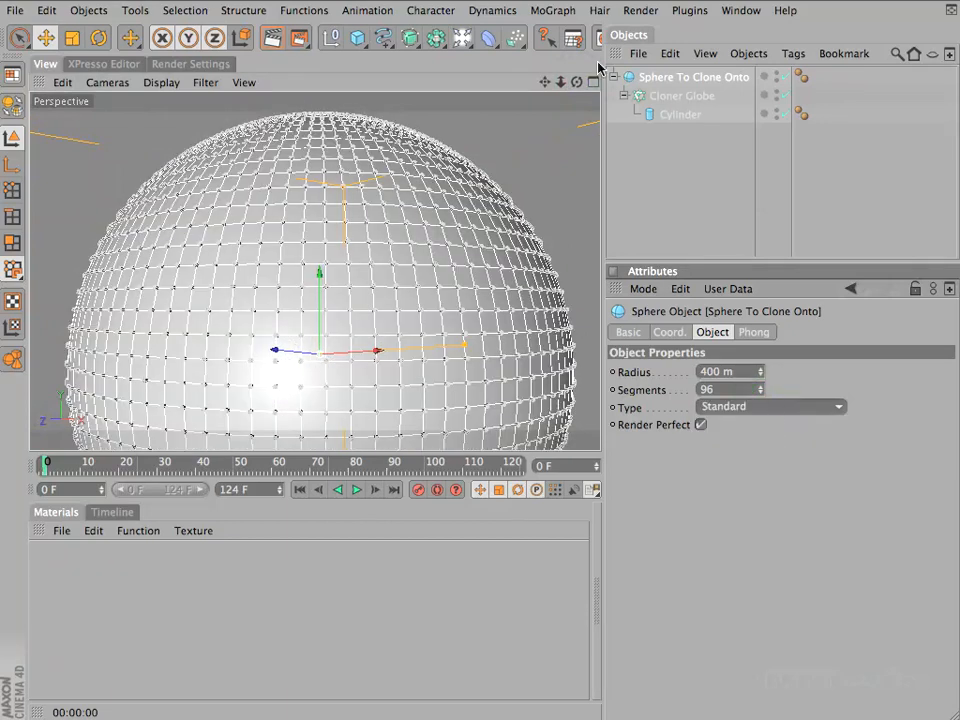
click(671, 77)
key(o)
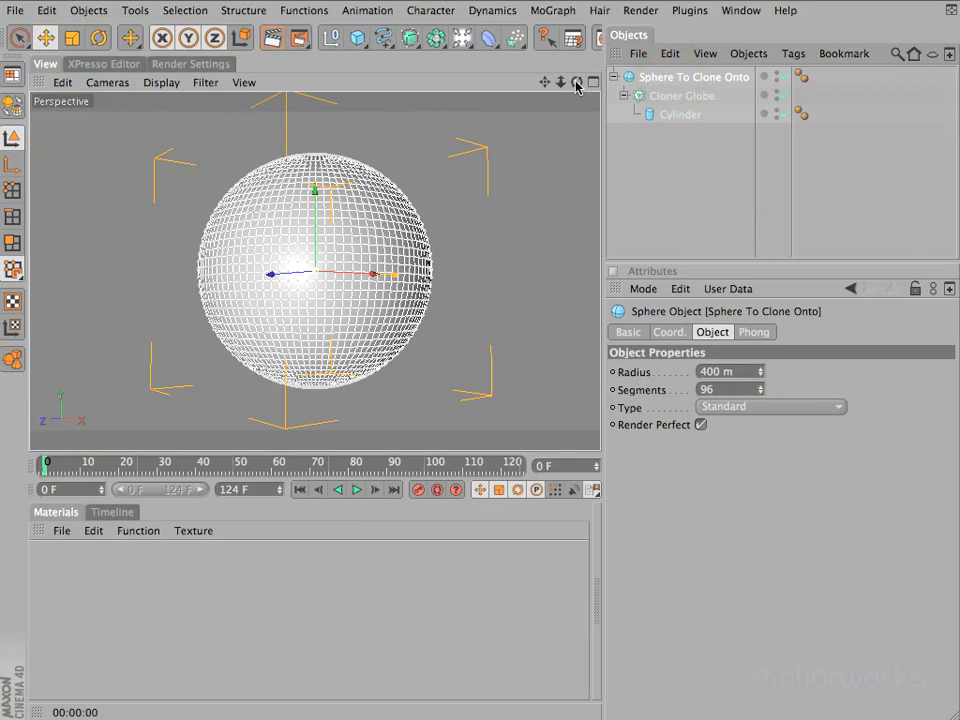
drag(577, 83, 480, 252)
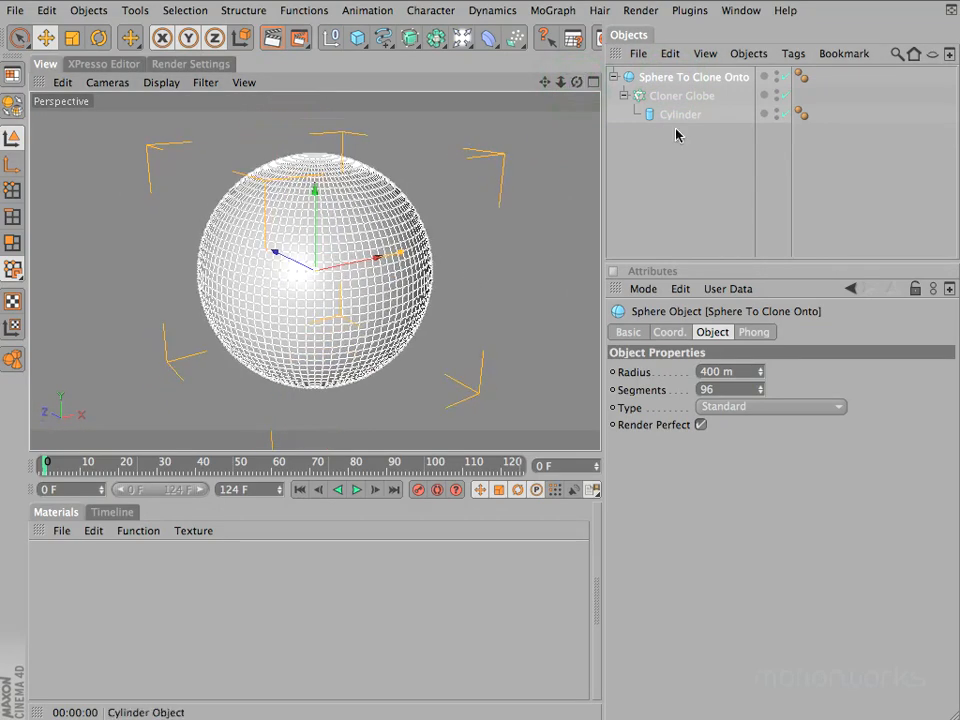
click(699, 159)
key(super+r)
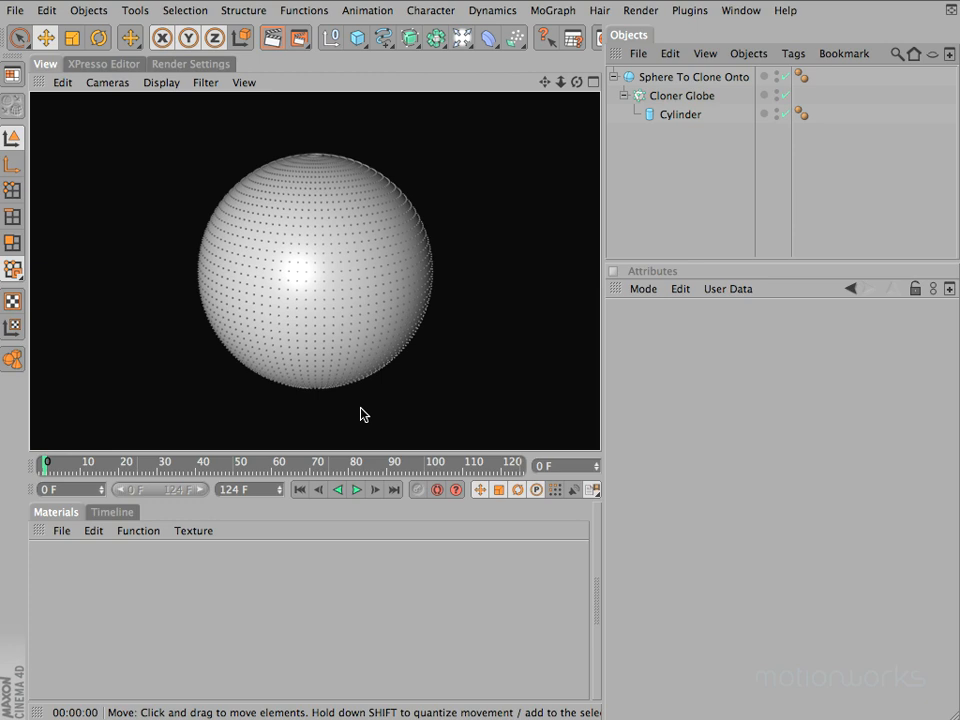
Create a new material and name it Globe
double_click(66, 579)
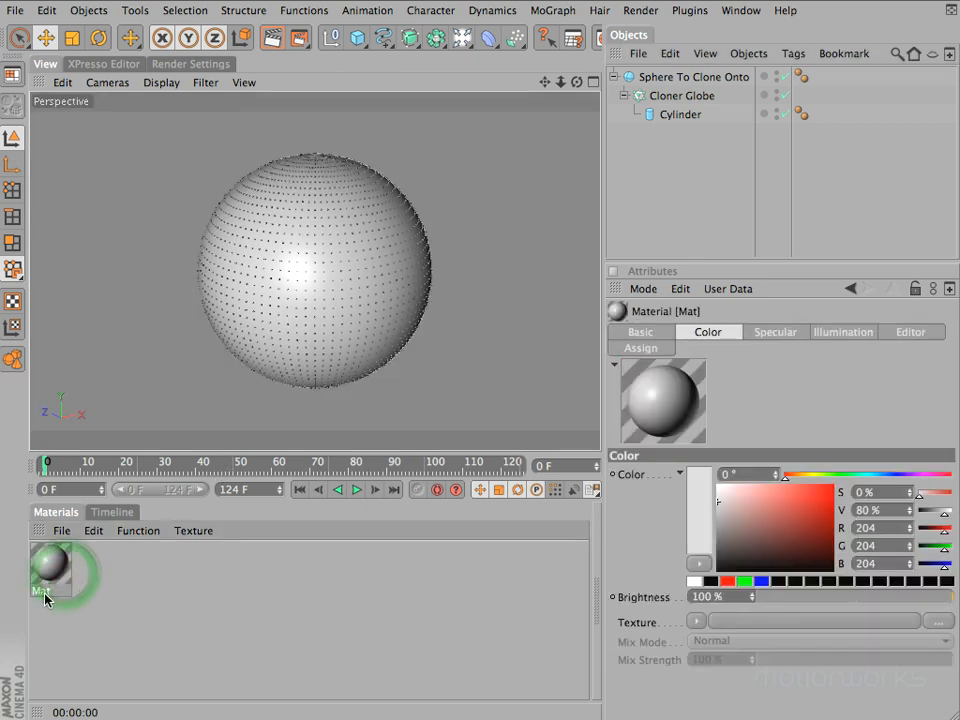
double_click(43, 591)
text(Globe)
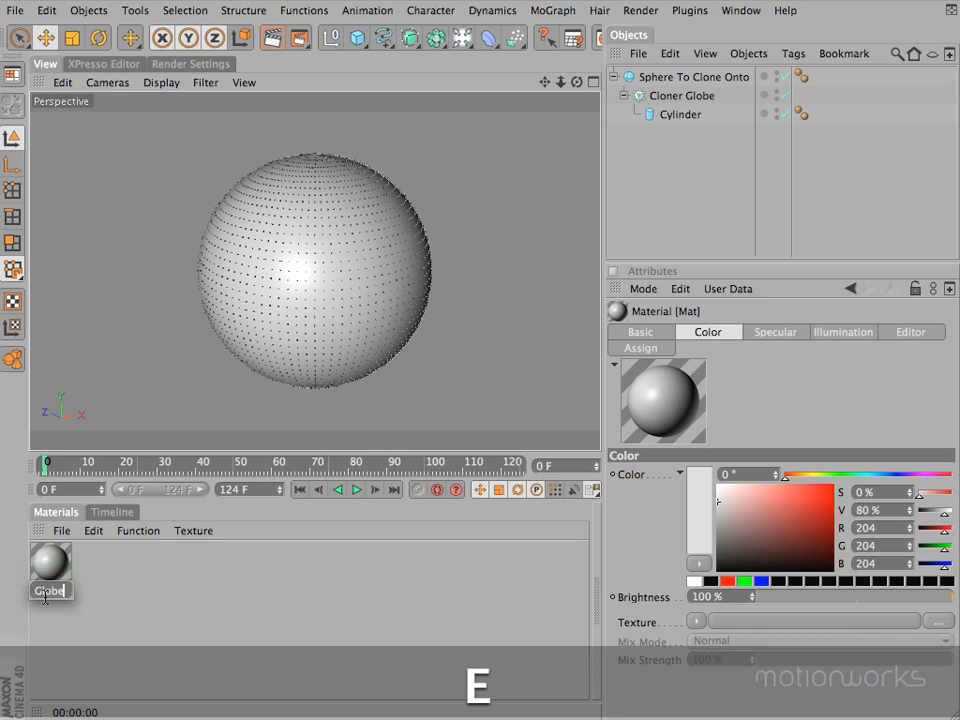
key(Return)
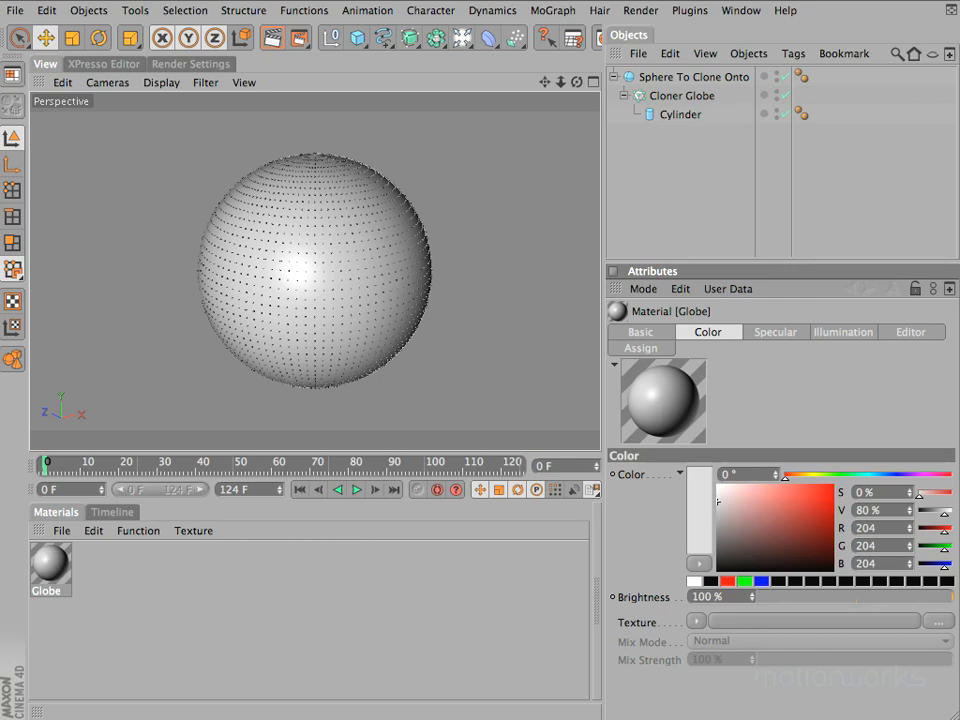
Load Earth.jpg as the texture of the Globe material's Color channel
click(940, 624)
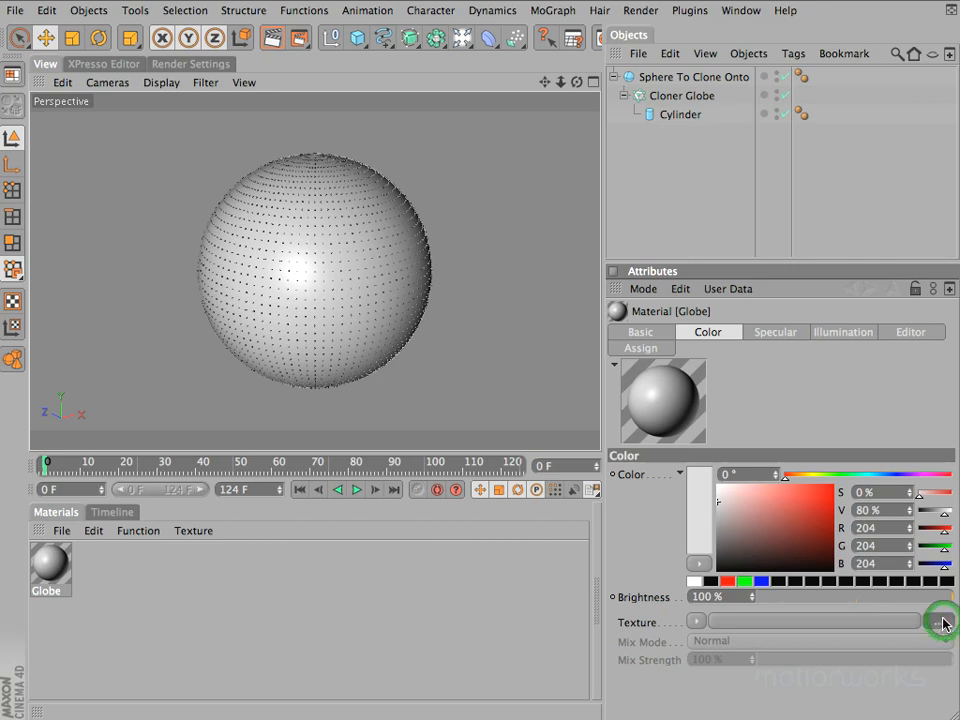
drag(508, 0, 545, 74)
click(266, 125)
click(868, 660)
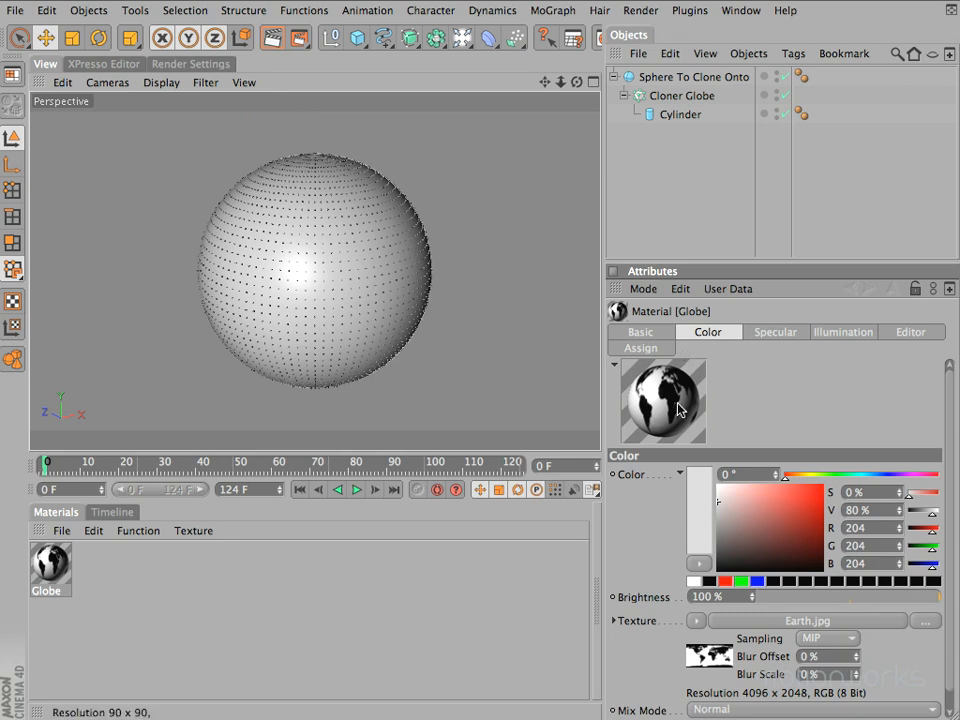
Rotate the Globe material's preview sphere and reset the preview to Default
drag(673, 443, 622, 363)
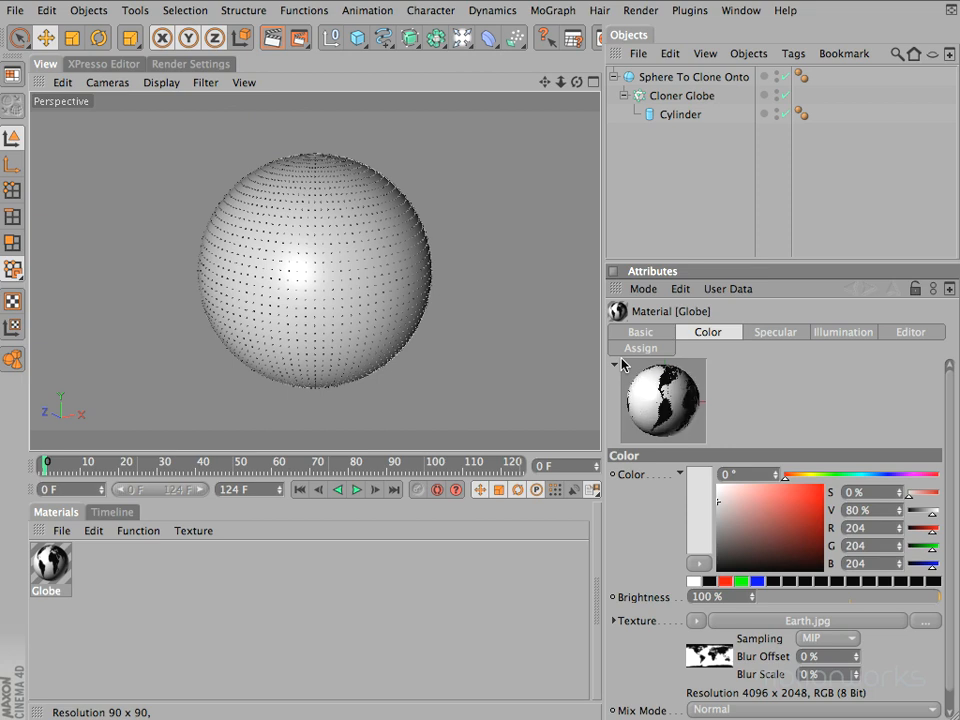
drag(622, 363, 673, 404)
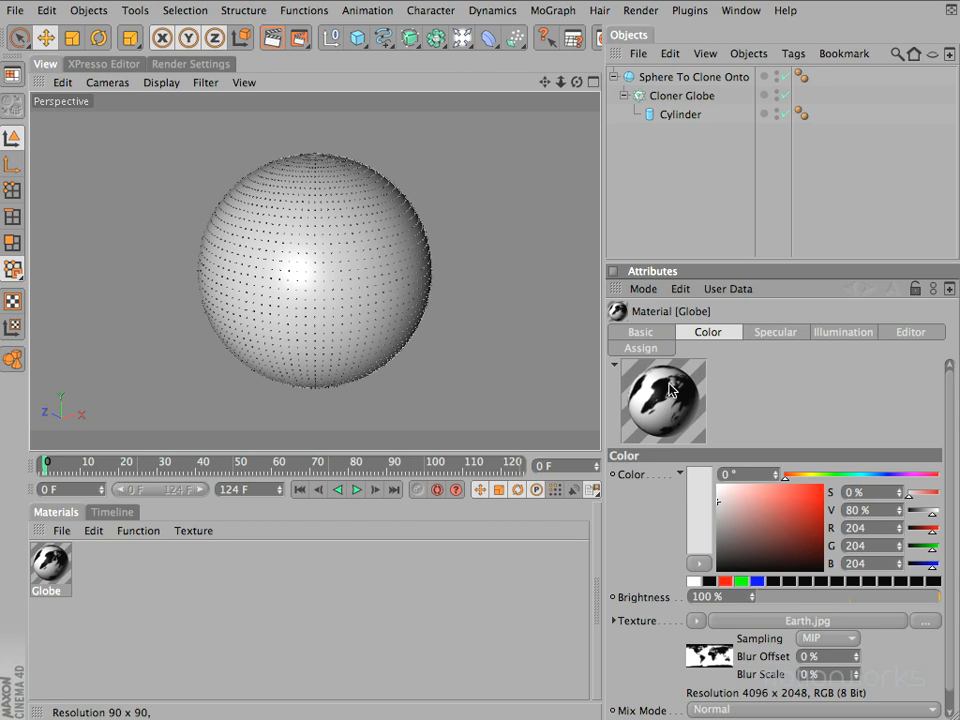
right_click(662, 393)
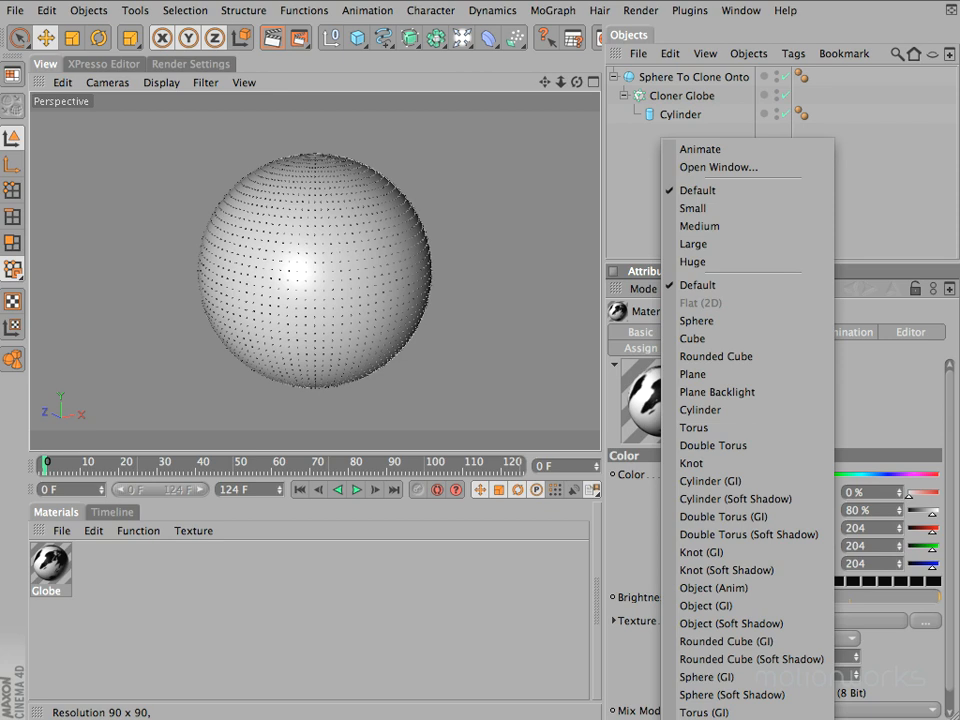
click(697, 286)
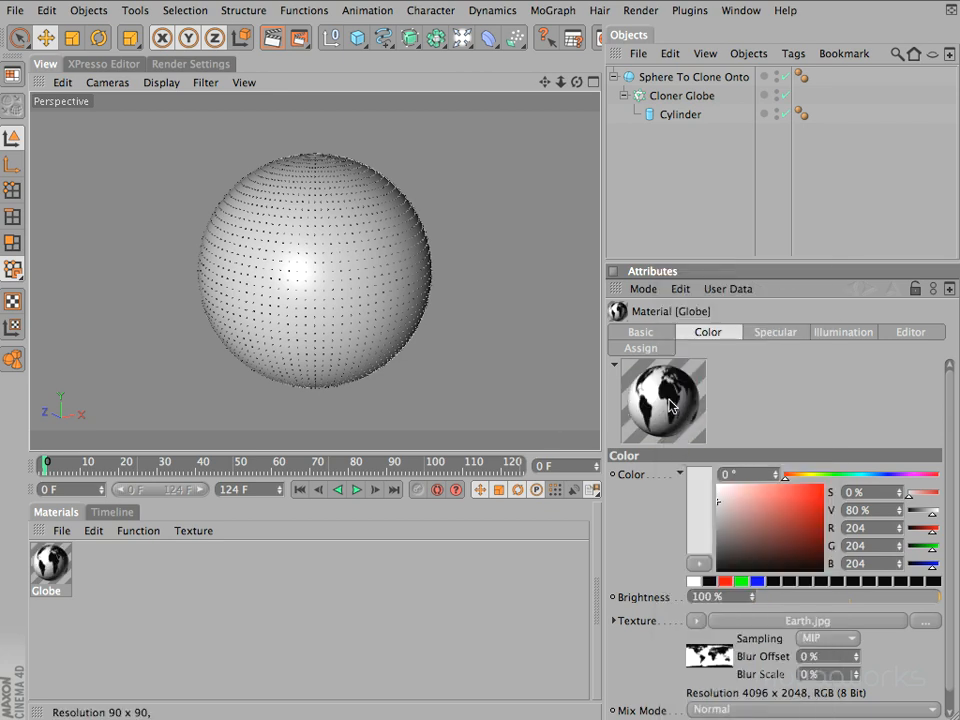
Switch the Globe material's preview to Flat (2D)
right_click(670, 404)
click(718, 375)
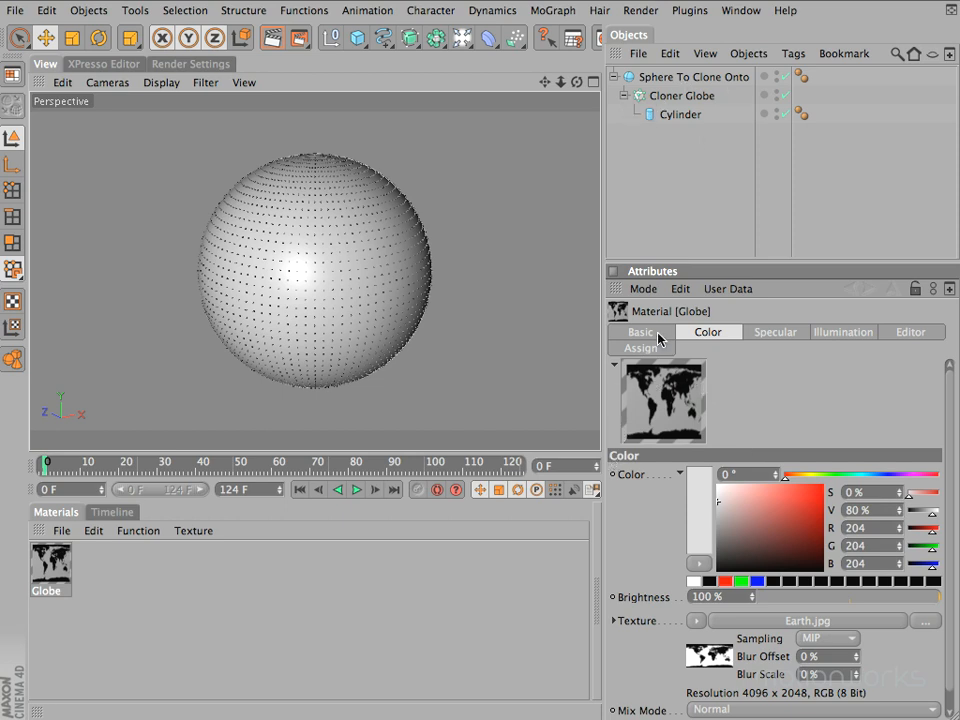
Add a Shader Effector to Cloner Globe and check the cloner's Effectors list
click(669, 98)
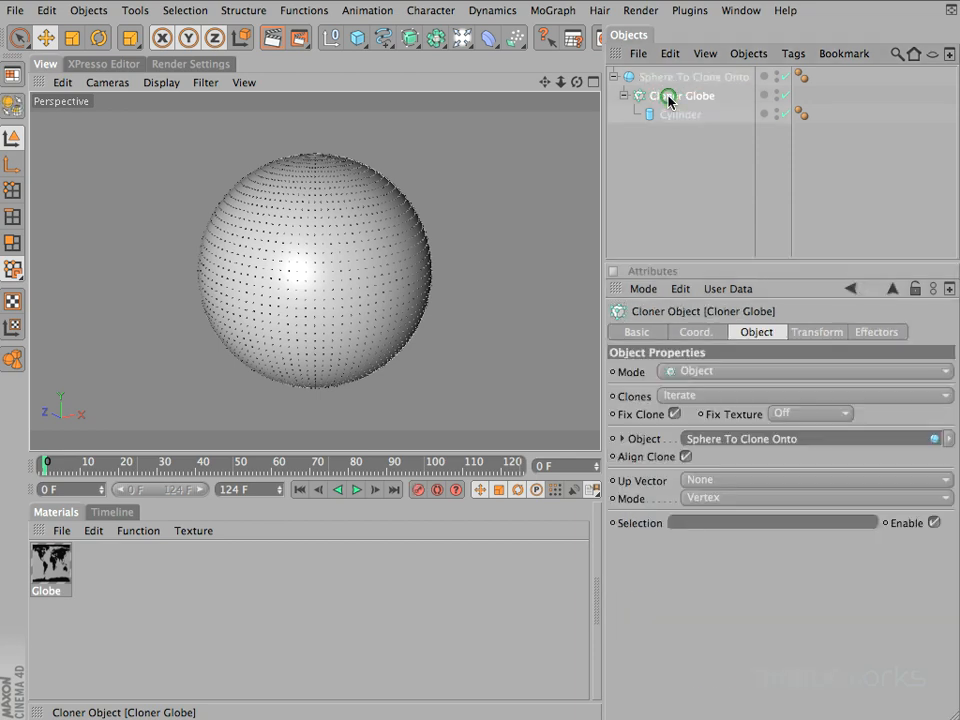
click(895, 334)
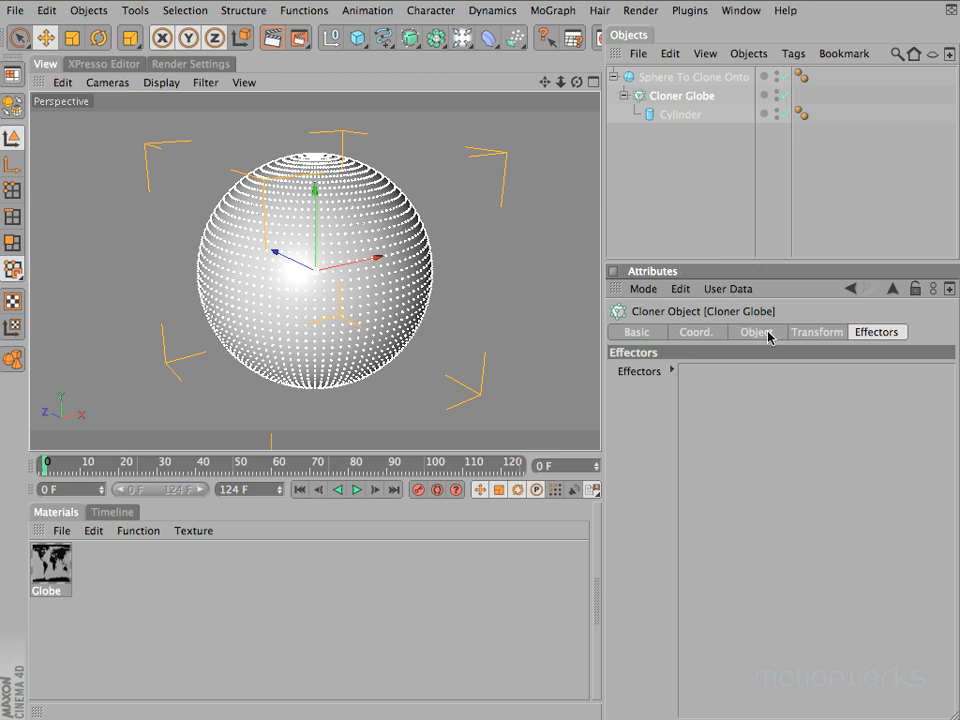
click(554, 11)
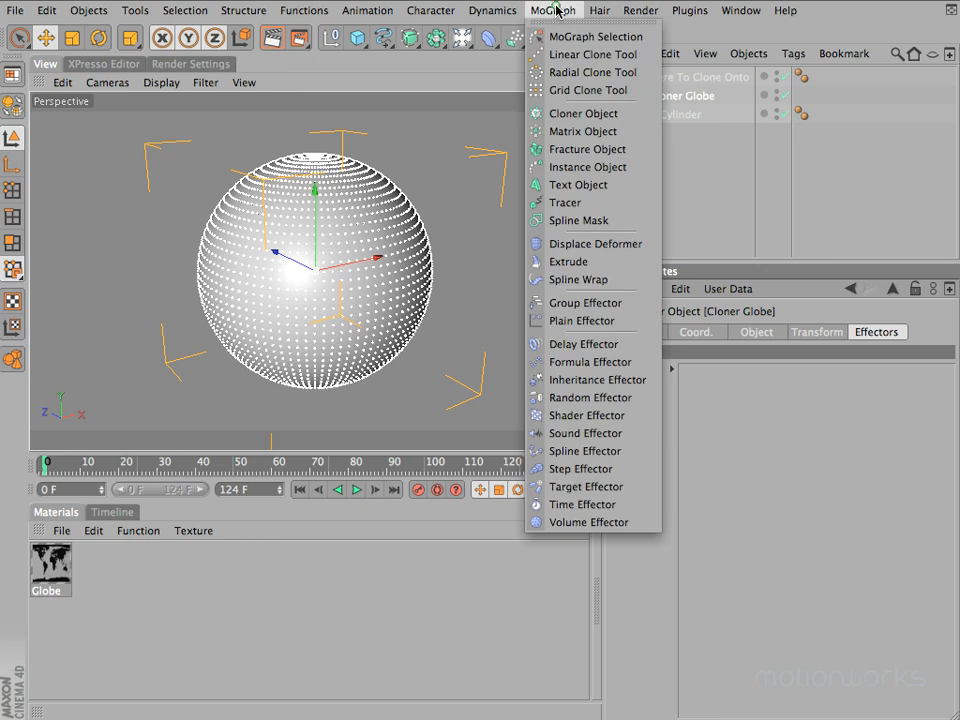
click(586, 415)
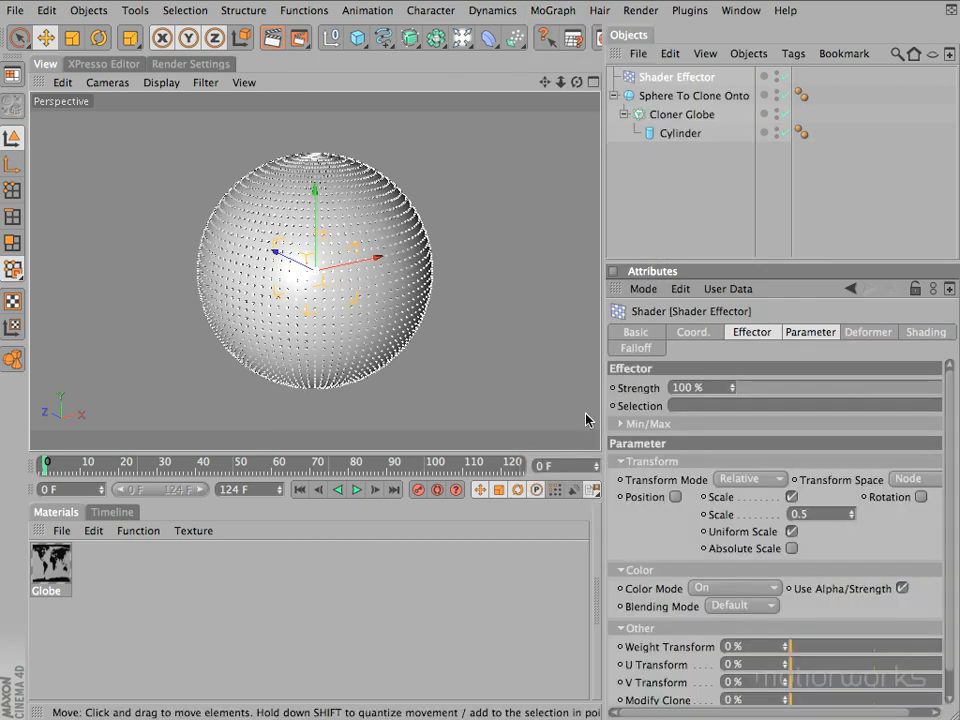
click(677, 114)
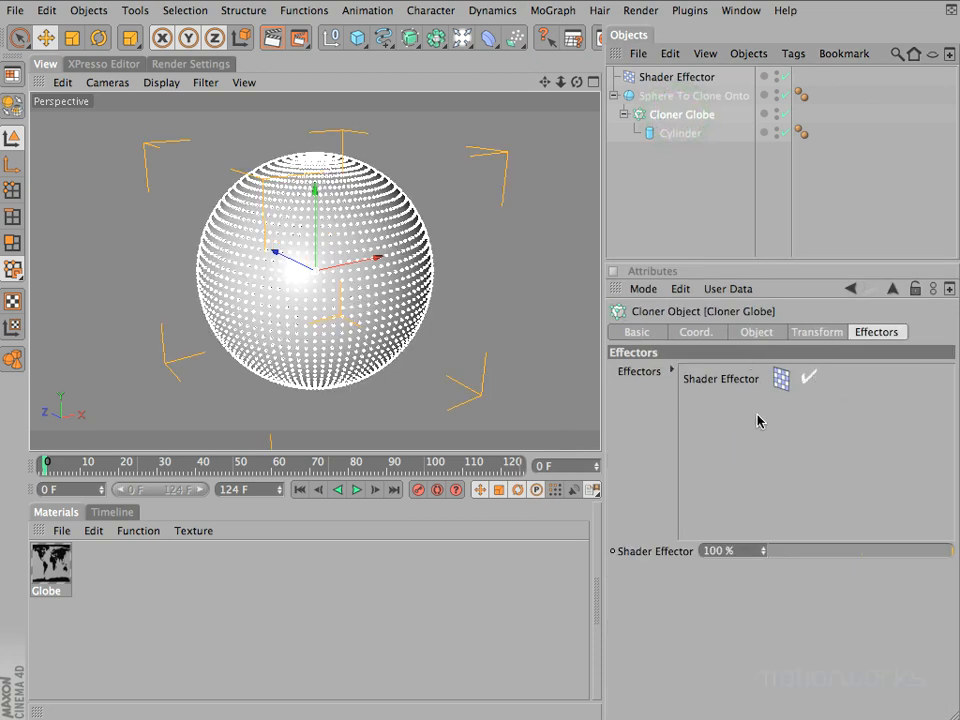
Select the Shader Effector and enlarge the attributes area to fit its settings
click(668, 78)
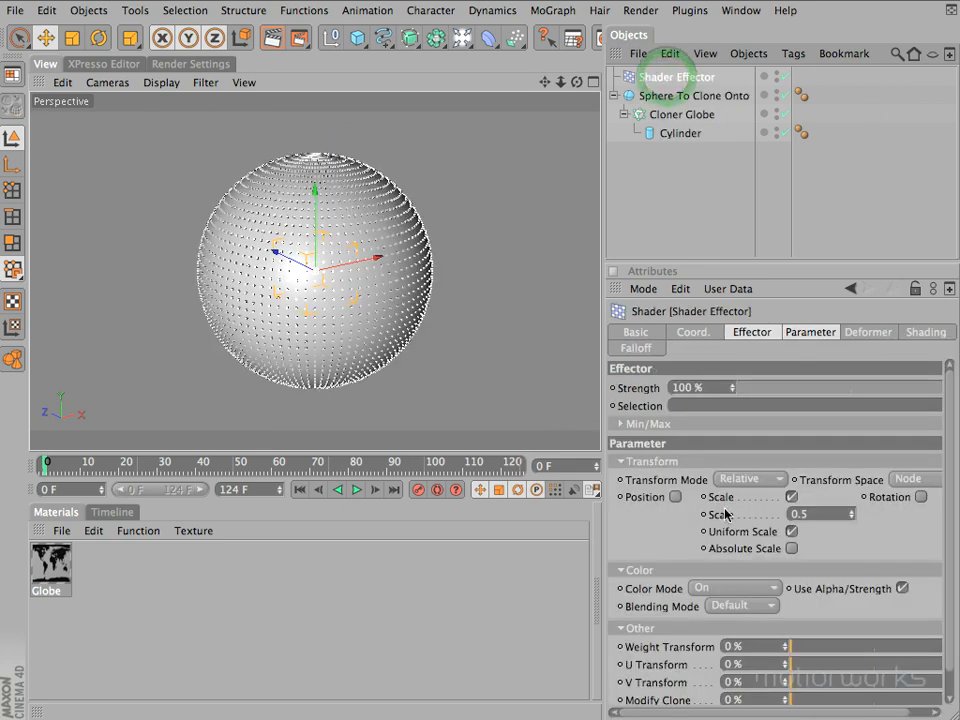
drag(599, 327, 568, 330)
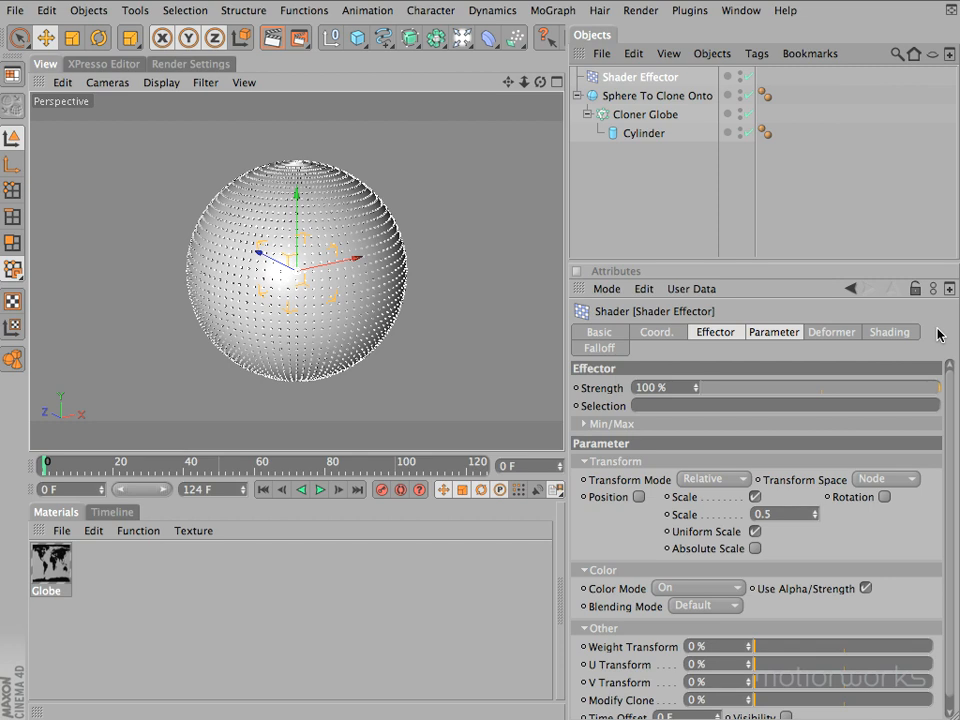
drag(737, 263, 735, 233)
Review the Shader Effector's Basic, Coordinates and Effector properties
click(606, 301)
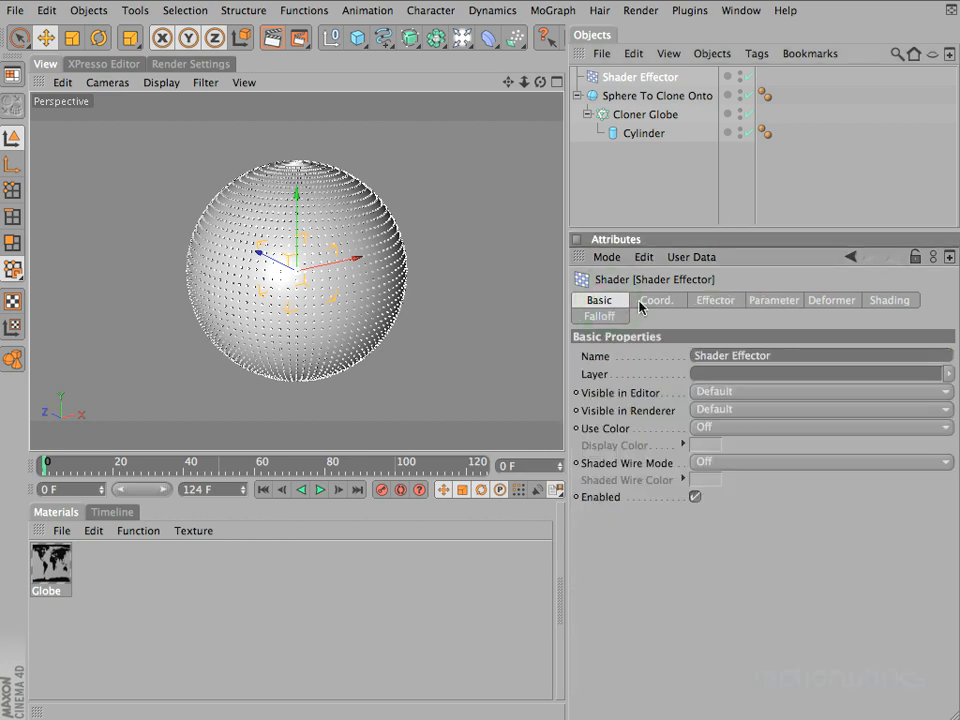
click(652, 302)
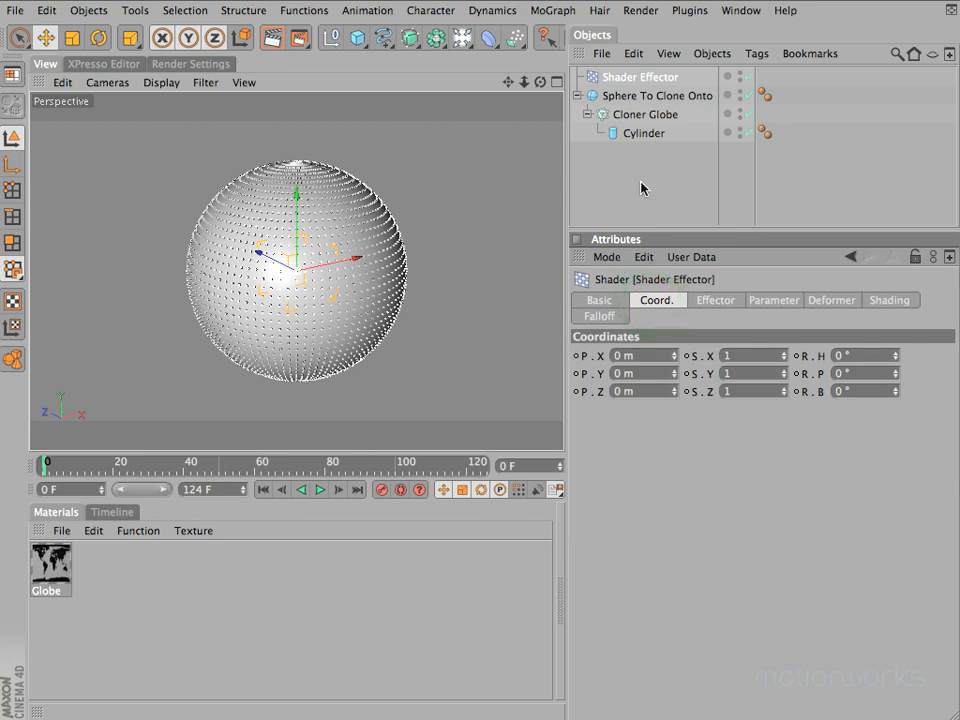
click(715, 301)
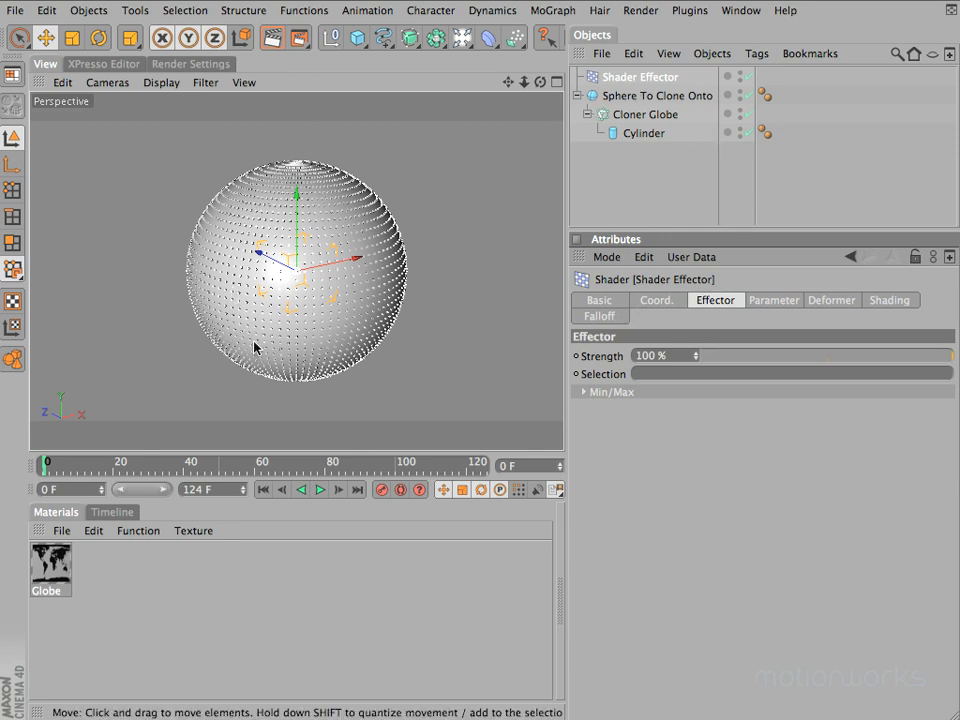
Compare viewport renders with the Shader Effector enabled and disabled, and re-enable it
key(super+r)
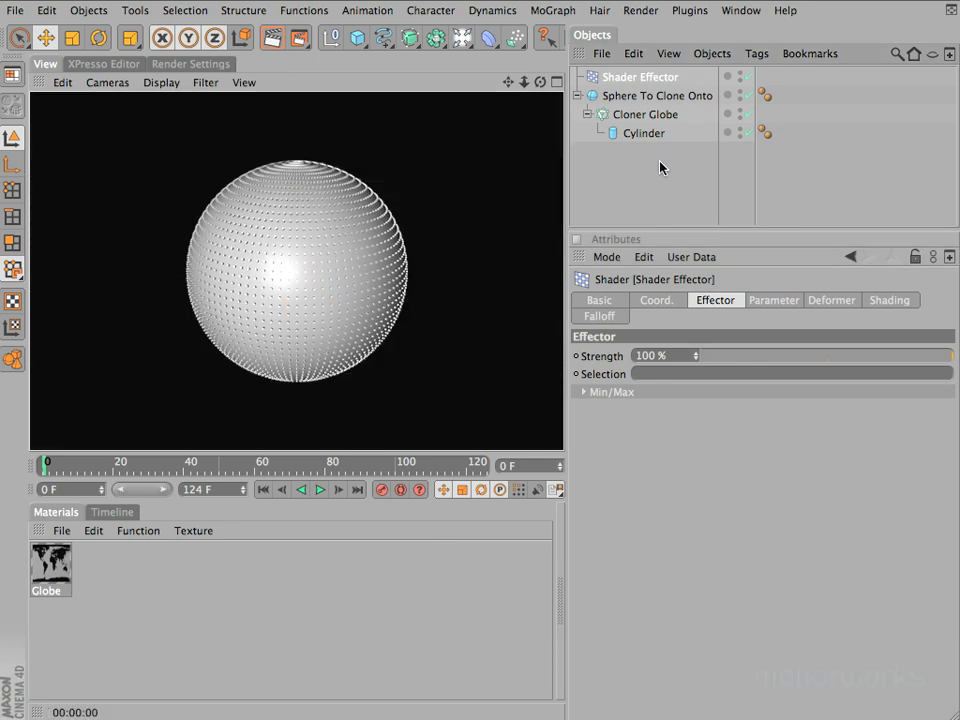
click(749, 79)
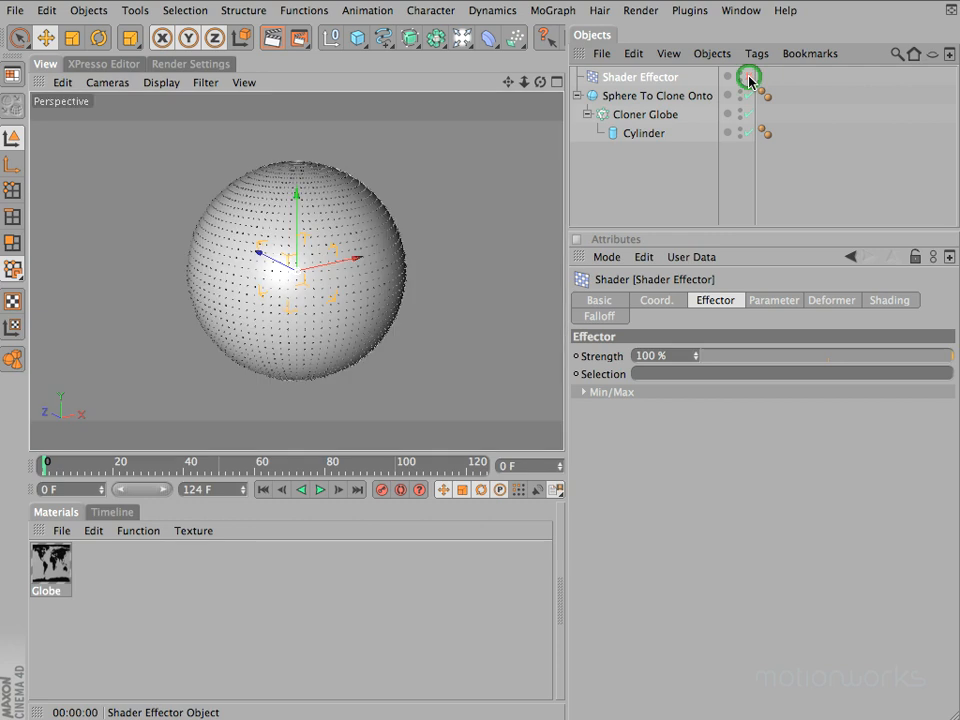
key(super+r)
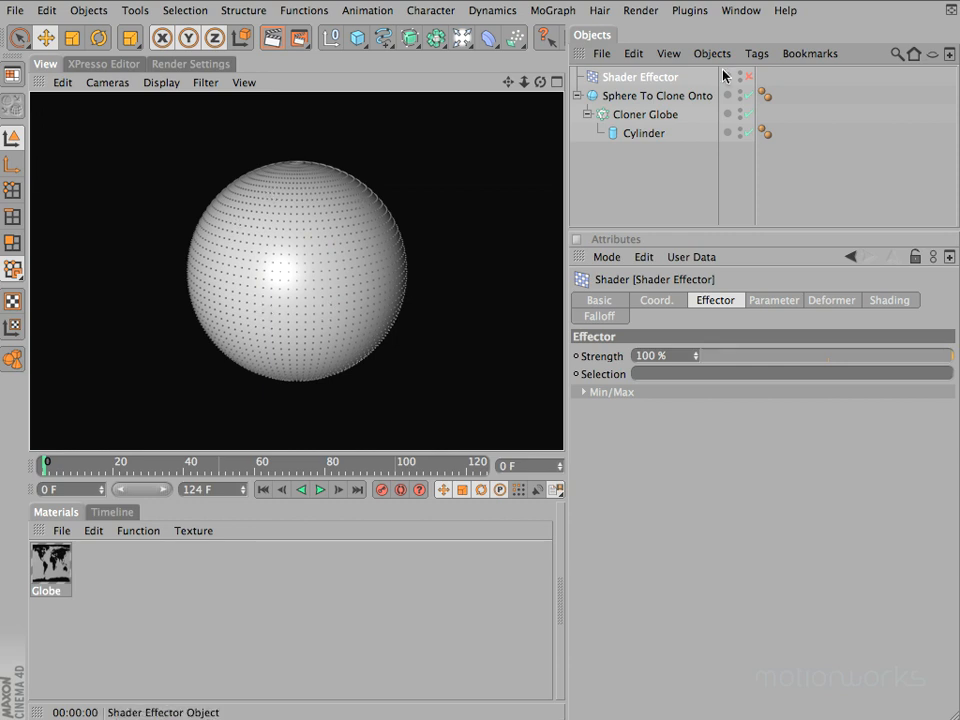
click(748, 75)
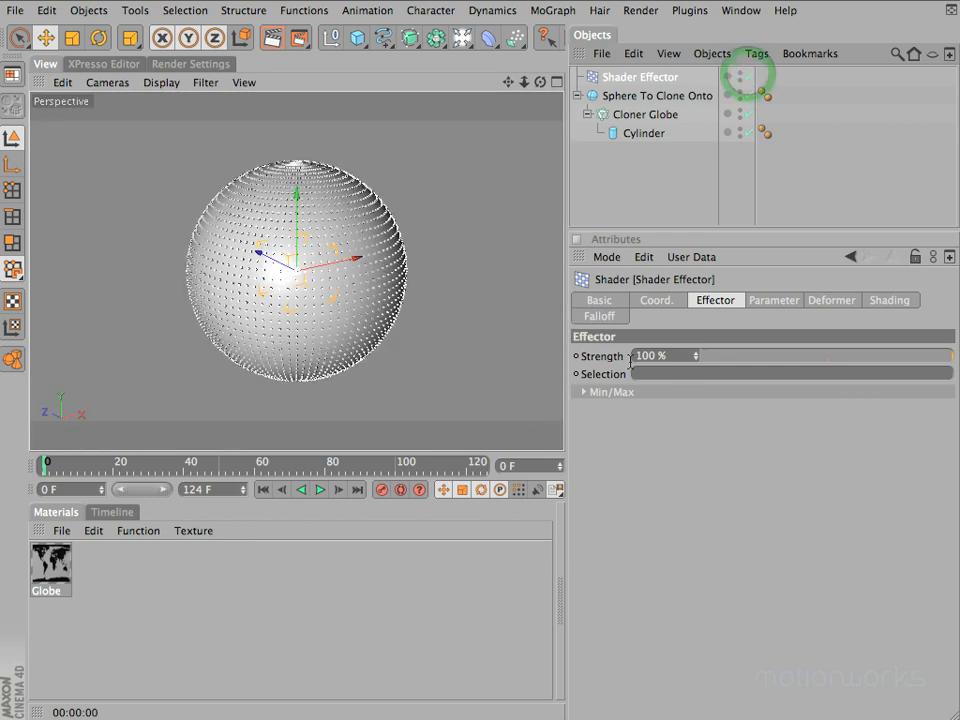
Test the Shader Effector's Strength at 1359 % in a viewport render and restore it to 100 %
mouse_move(696, 358)
mouse_down()
mouse_move(729, 277)
mouse_move(696, 364)
mouse_move(696, 332)
mouse_move(697, 417)
mouse_move(693, 364)
mouse_up()
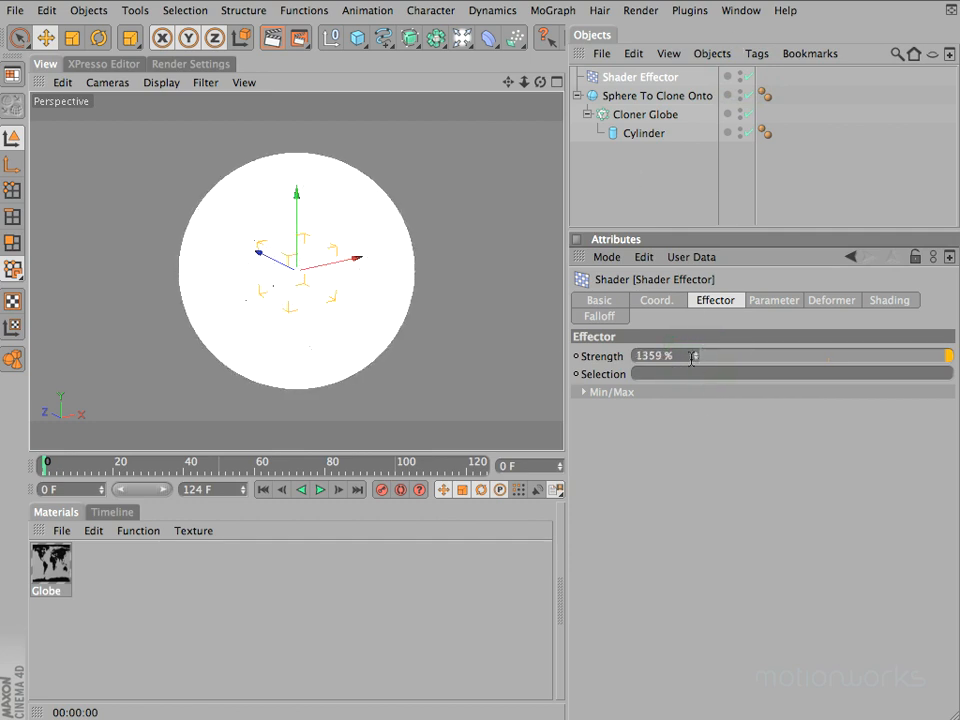
key(super+r)
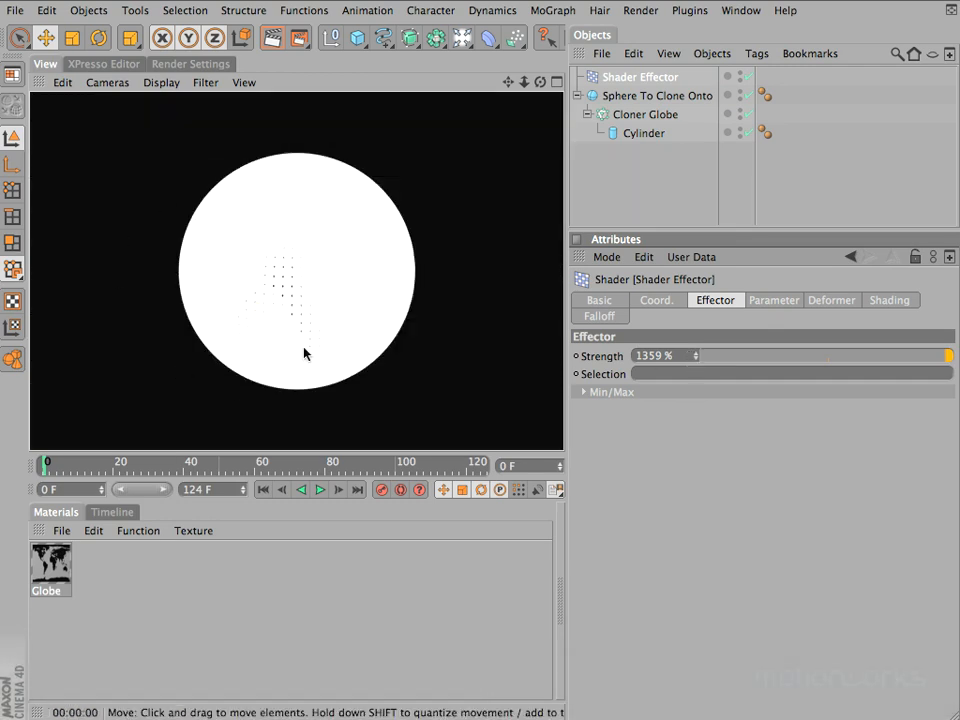
click(670, 356)
text(100)
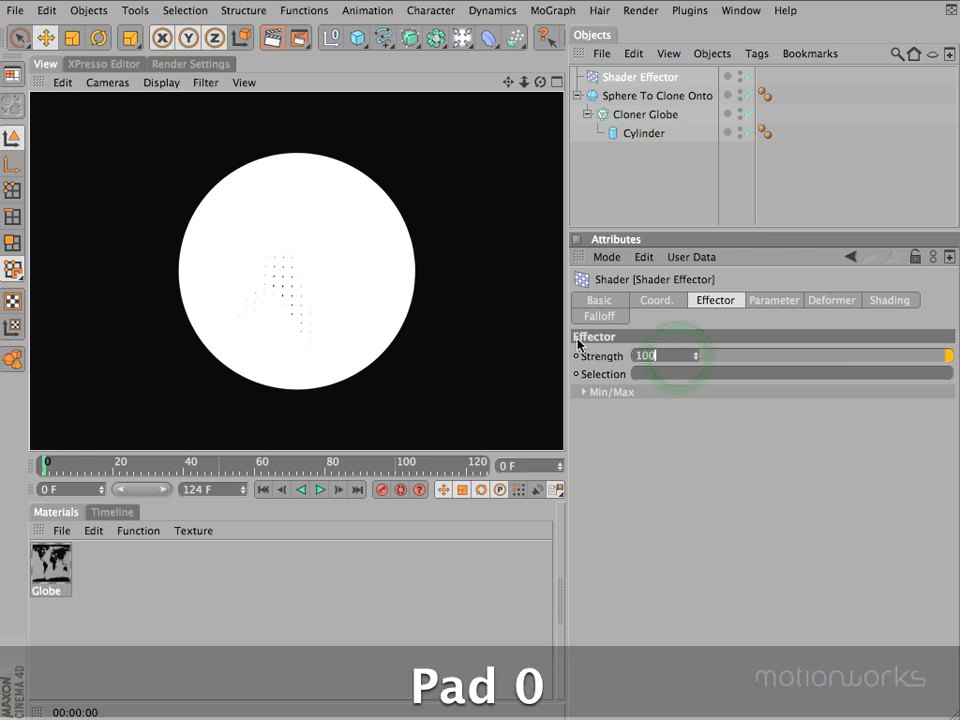
key(Return)
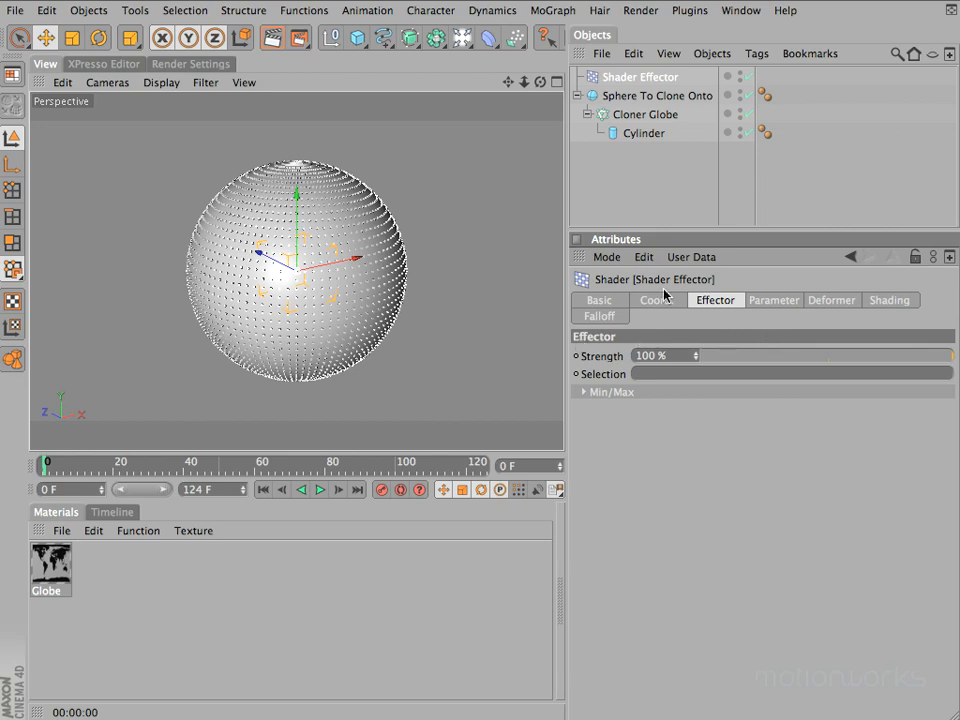
Test a P.Y position offset of 500 m on the Shader Effector, reset it to 0 m and disable Position
click(776, 301)
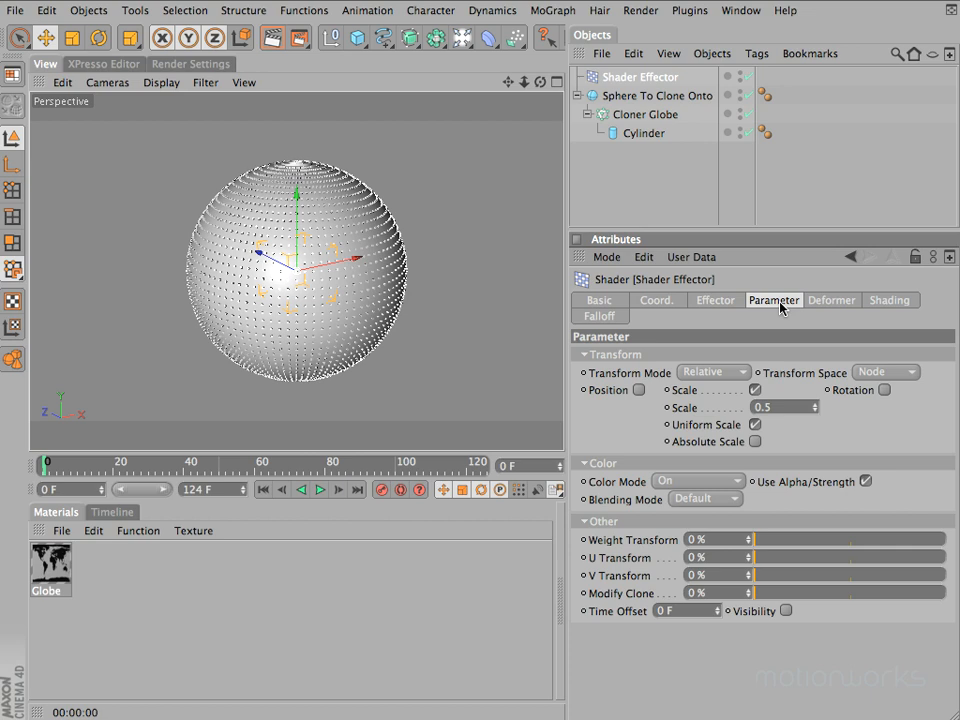
click(638, 390)
text(500)
key(Return)
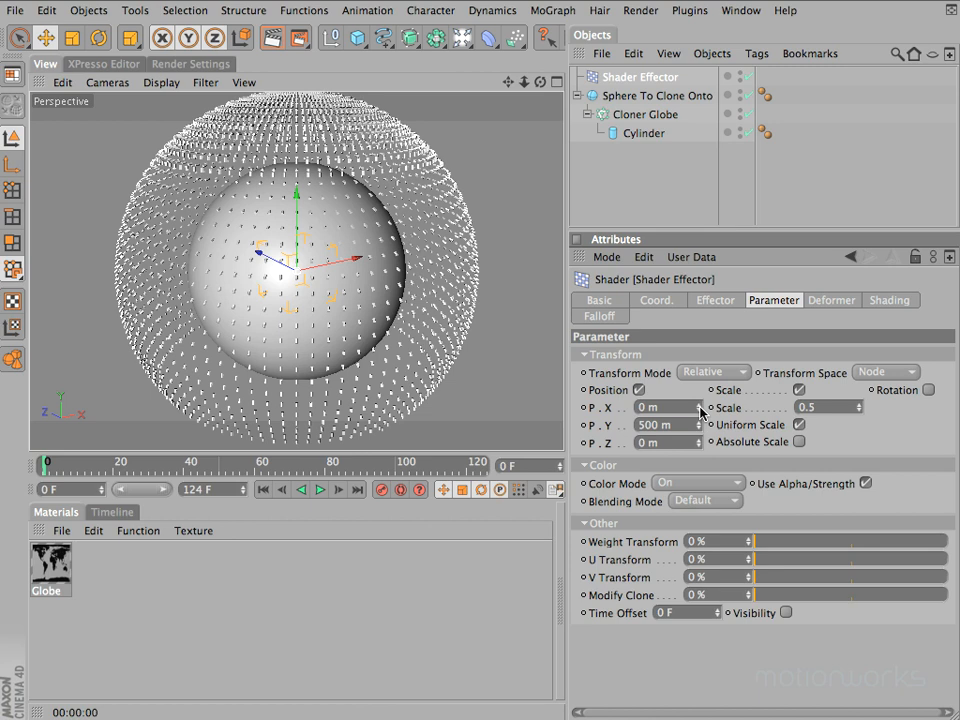
double_click(670, 425)
text(0)
key(Return)
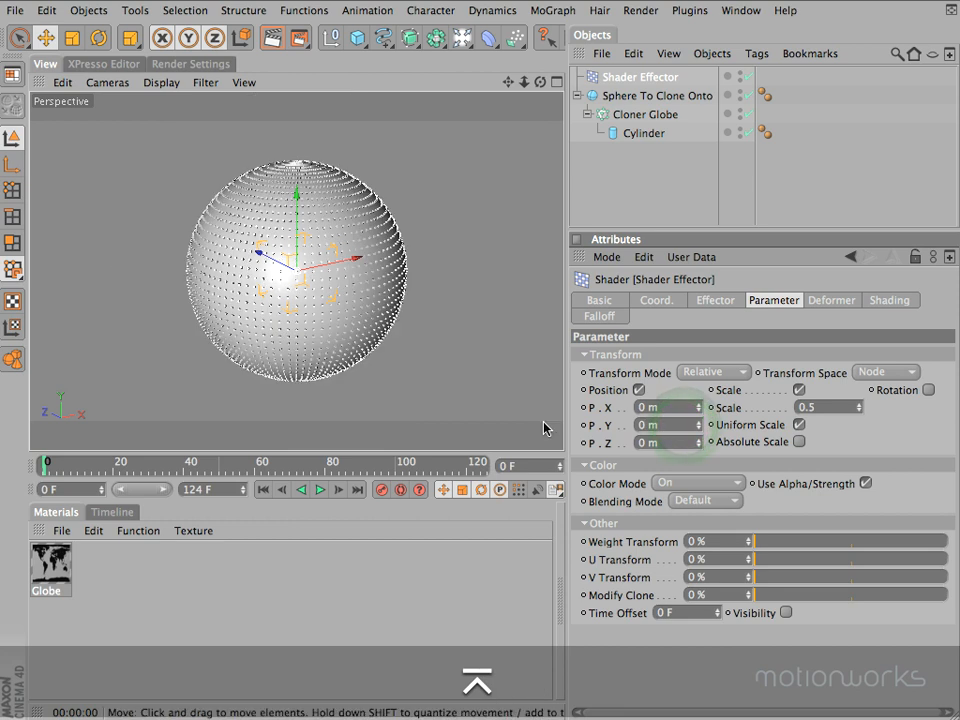
click(639, 390)
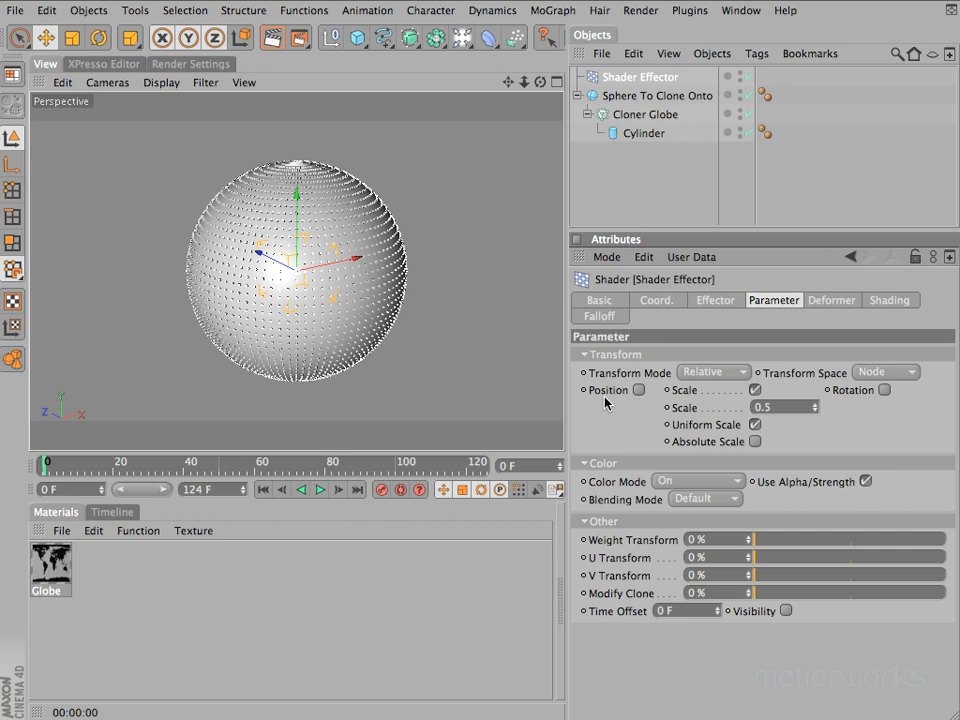
Examine the Shader Effector's Shading settings and the bitmaps offered for its Custom Shader
click(899, 302)
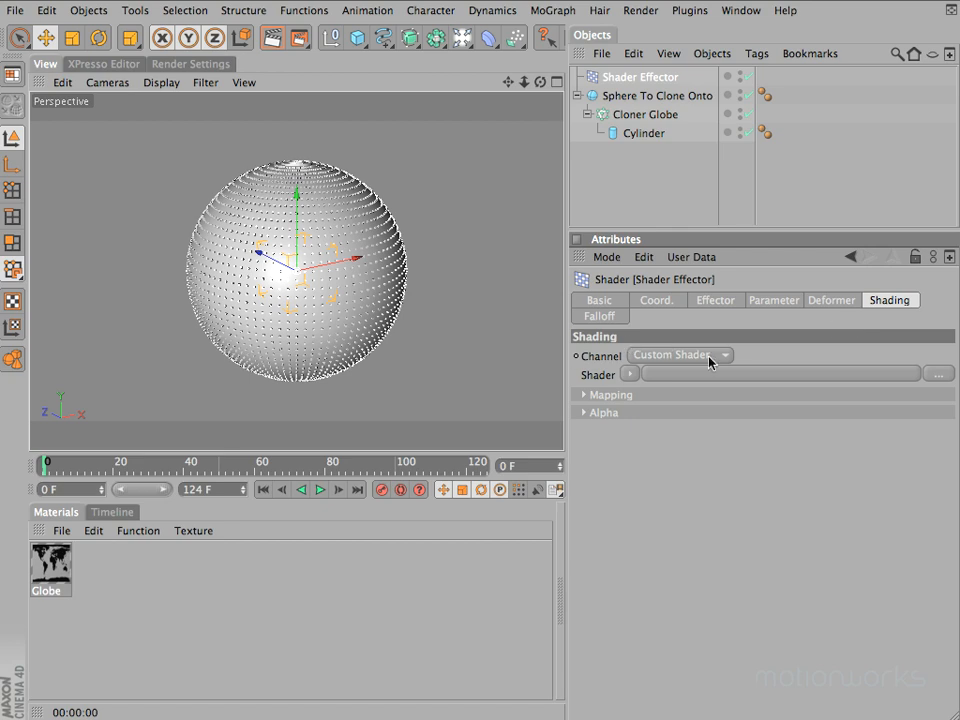
click(630, 375)
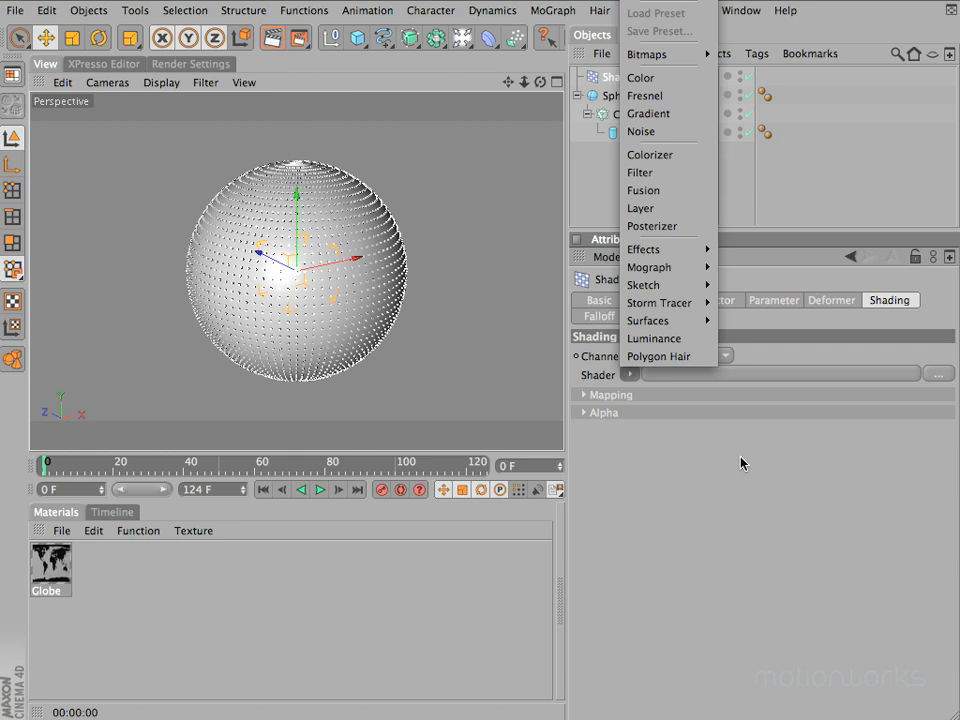
mouse_move(680, 54)
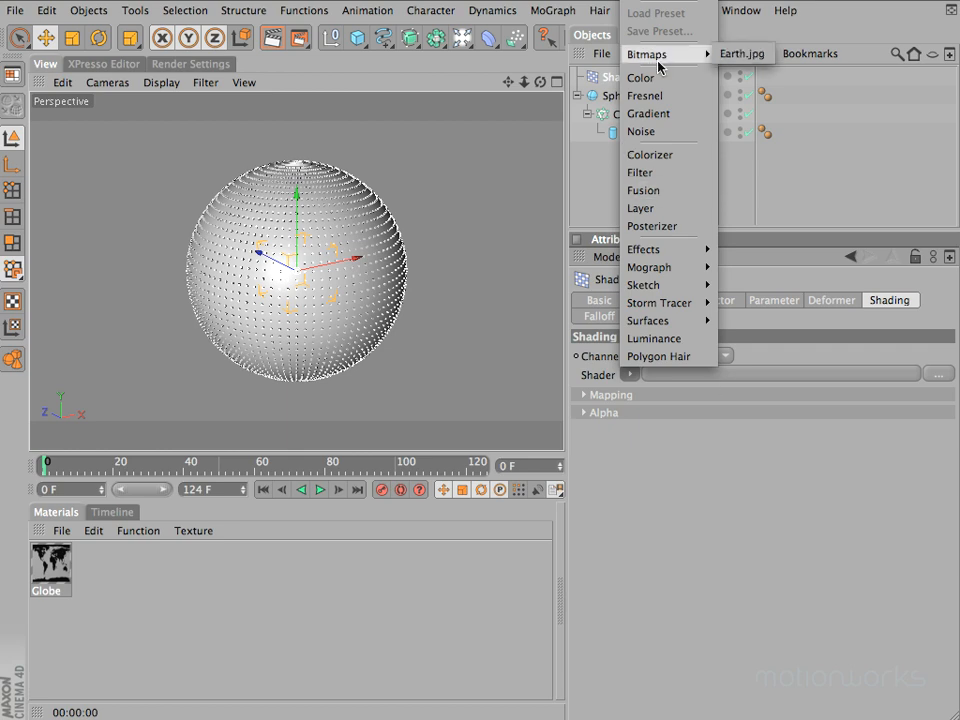
click(742, 54)
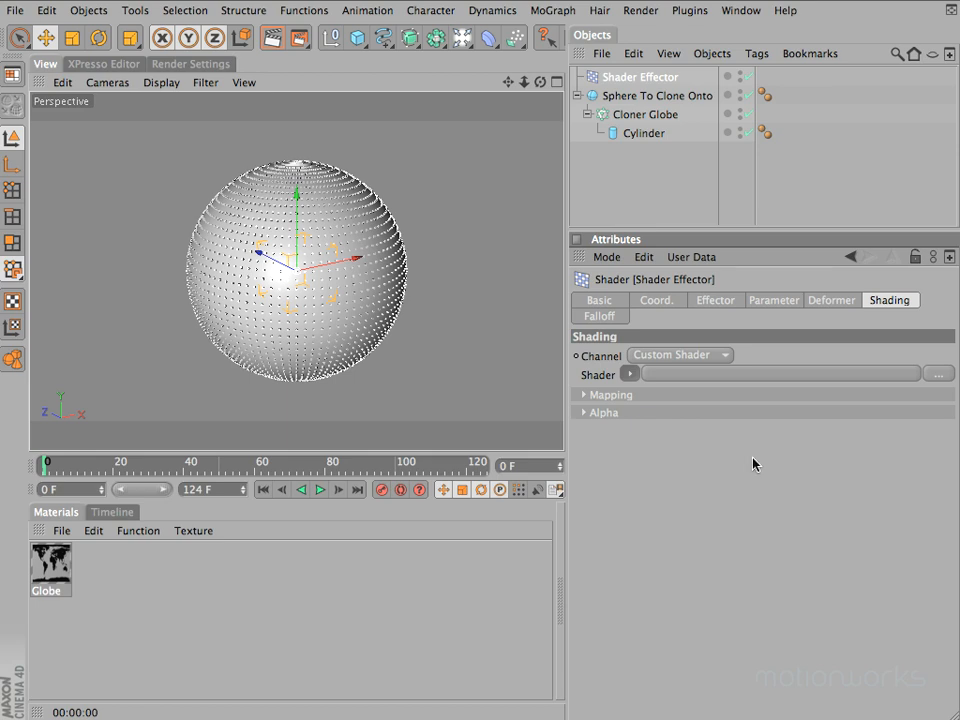
Apply the Globe material to the Sphere To Clone Onto object and inspect the map around the globe
double_click(53, 566)
mouse_move(53, 566)
mouse_down()
mouse_move(458, 472)
mouse_move(669, 99)
mouse_up()
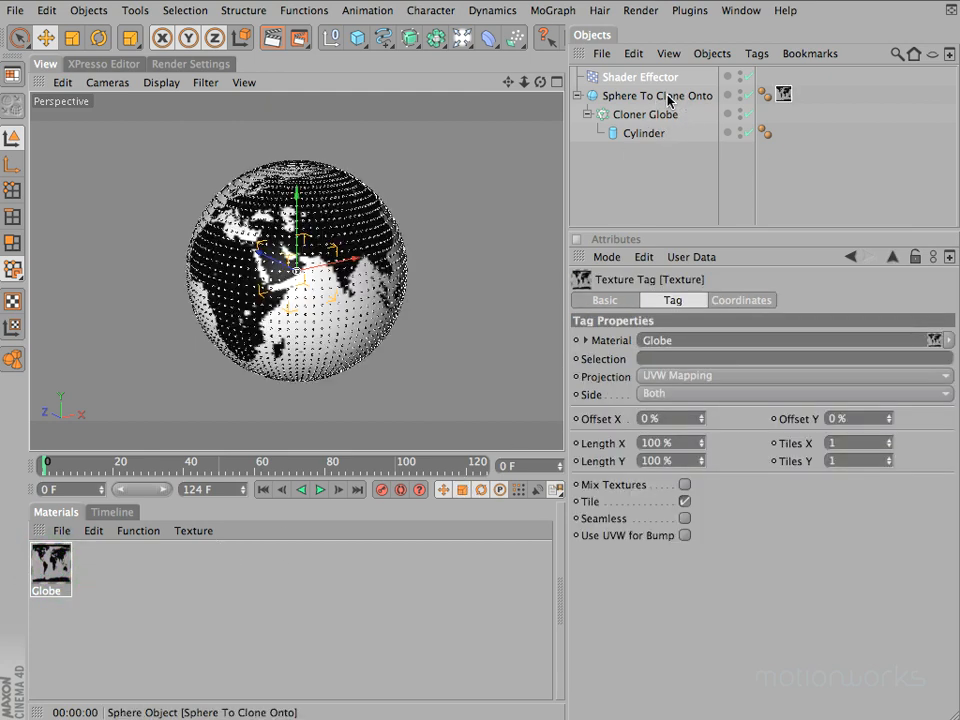
mouse_move(540, 82)
mouse_down()
mouse_move(516, 237)
mouse_move(491, 246)
mouse_move(558, 258)
mouse_move(448, 231)
mouse_move(433, 251)
mouse_move(476, 249)
mouse_move(440, 268)
mouse_move(454, 324)
mouse_move(512, 251)
mouse_move(487, 250)
mouse_move(570, 229)
mouse_move(450, 199)
mouse_move(476, 251)
mouse_move(397, 265)
mouse_move(484, 261)
mouse_move(692, 221)
mouse_move(556, 80)
mouse_up()
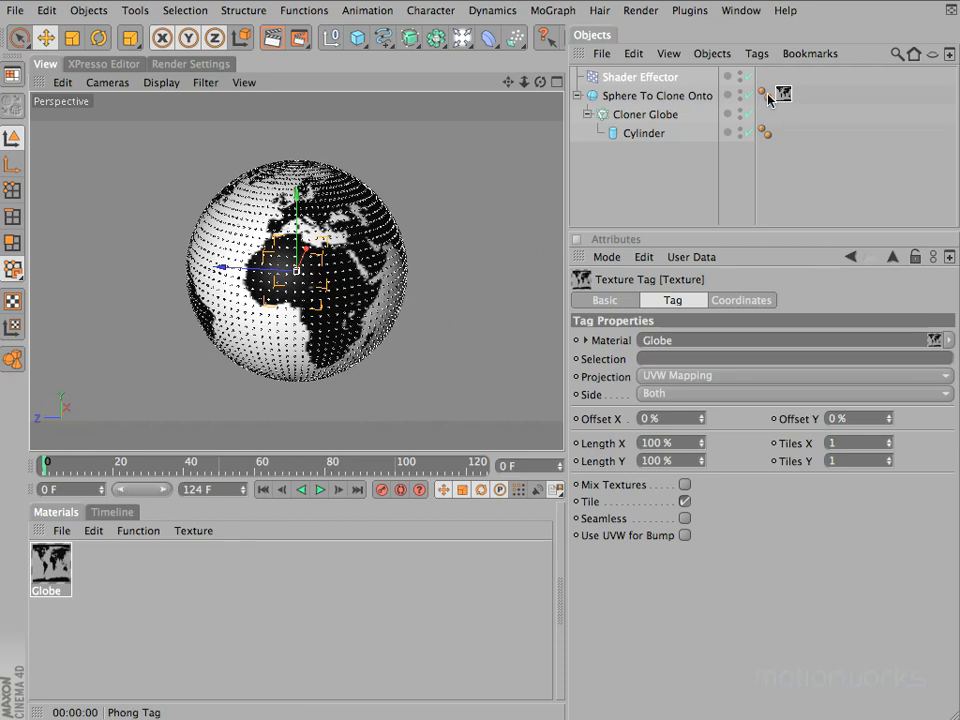
click(652, 77)
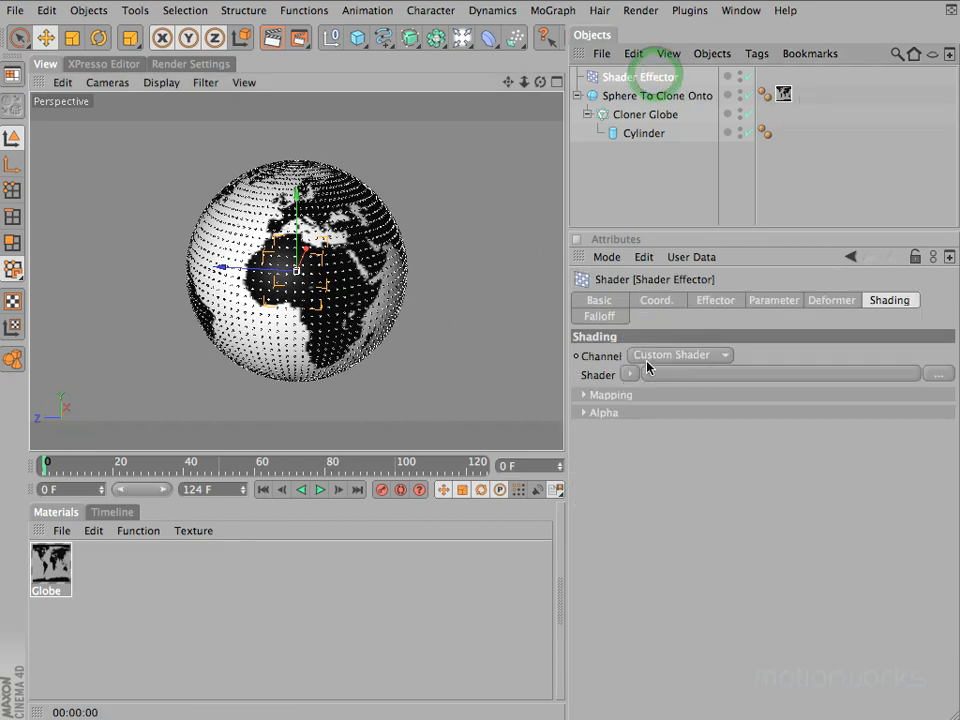
click(651, 355)
click(631, 374)
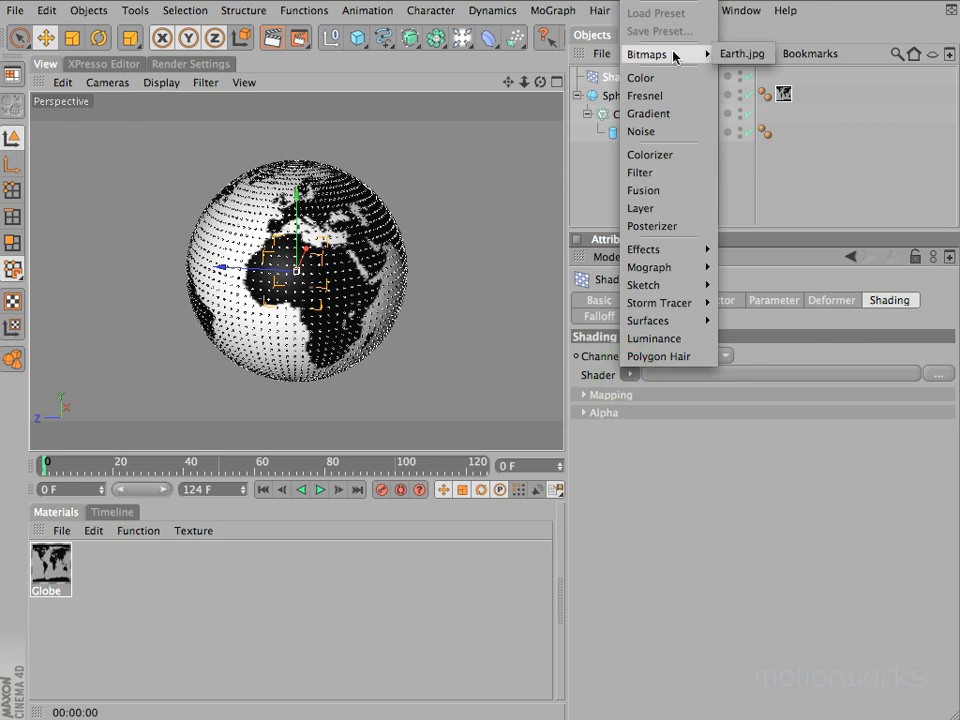
click(888, 165)
Try Flat, Frontal and Spherical projection on the sphere's Globe texture tag and restore UVW Mapping
click(783, 93)
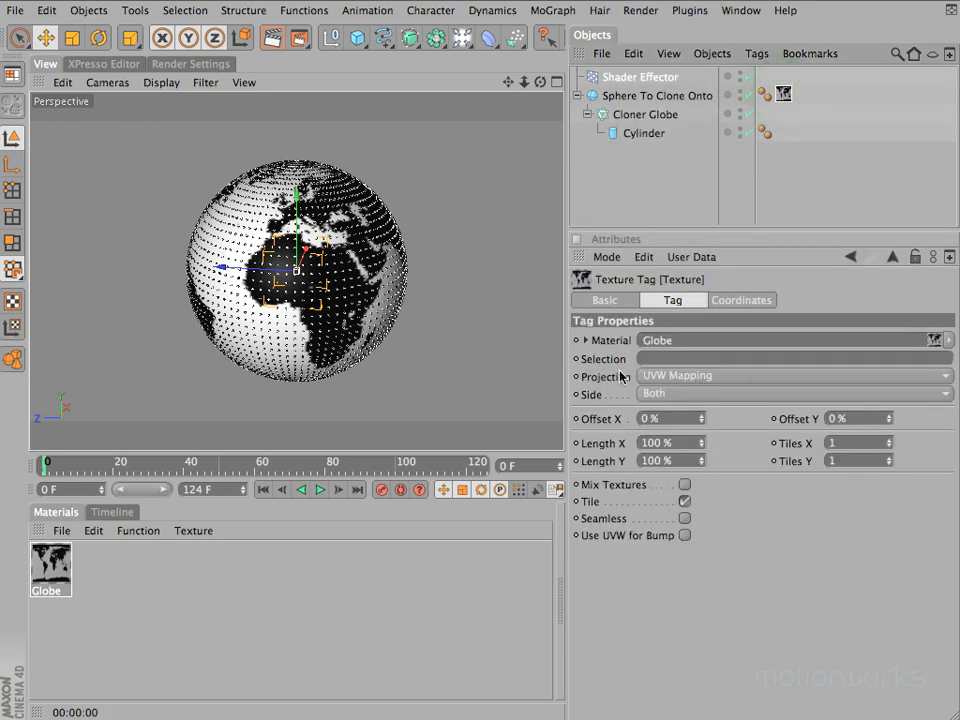
click(668, 375)
click(686, 428)
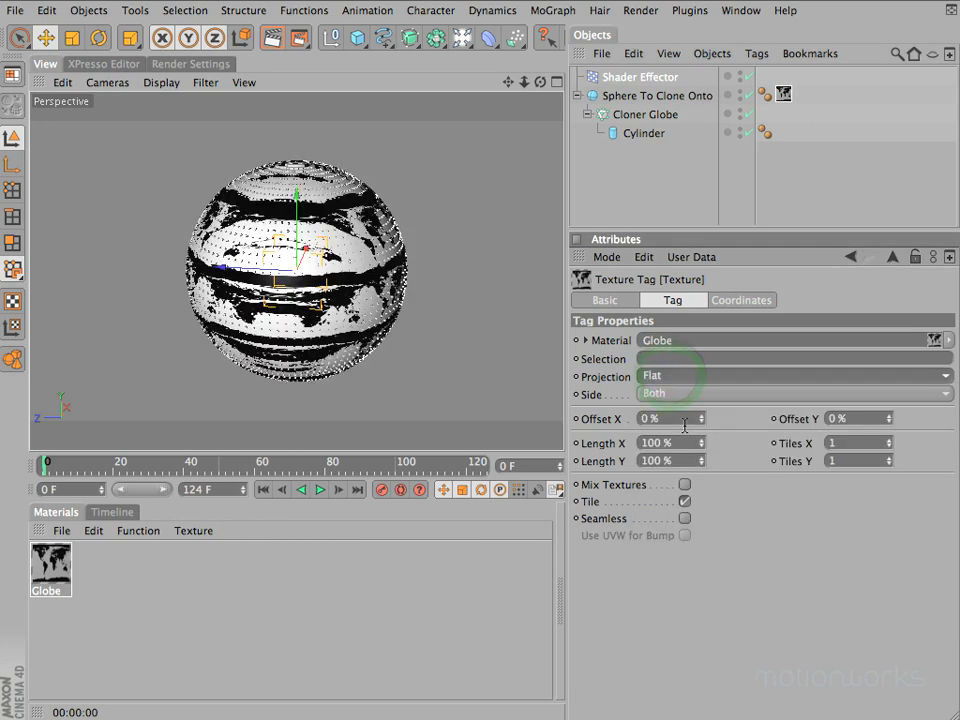
click(679, 379)
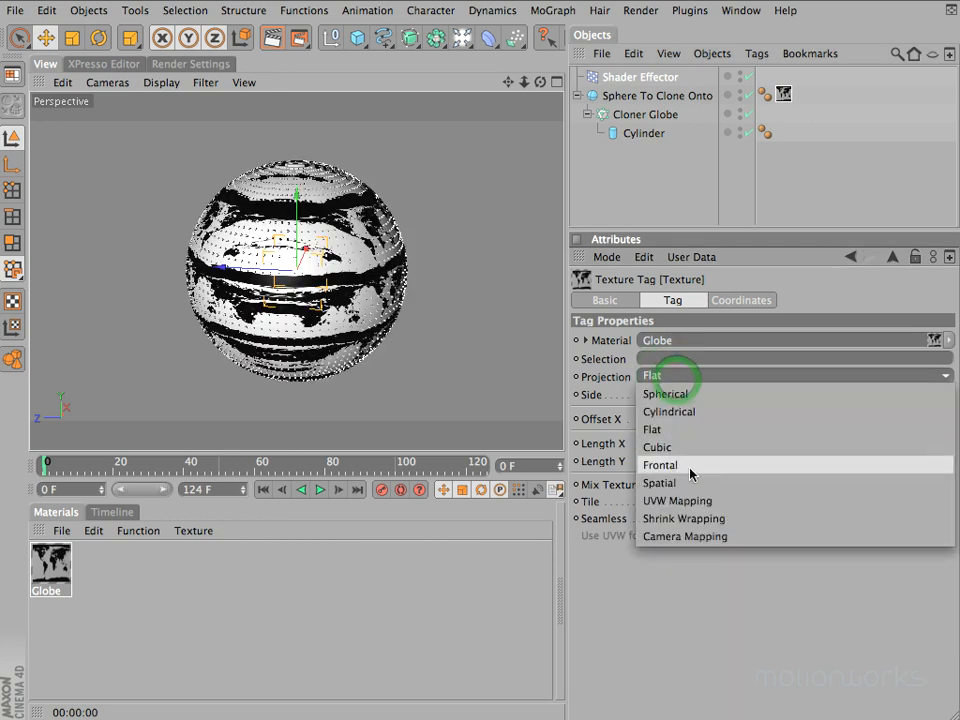
click(698, 465)
click(689, 377)
click(692, 391)
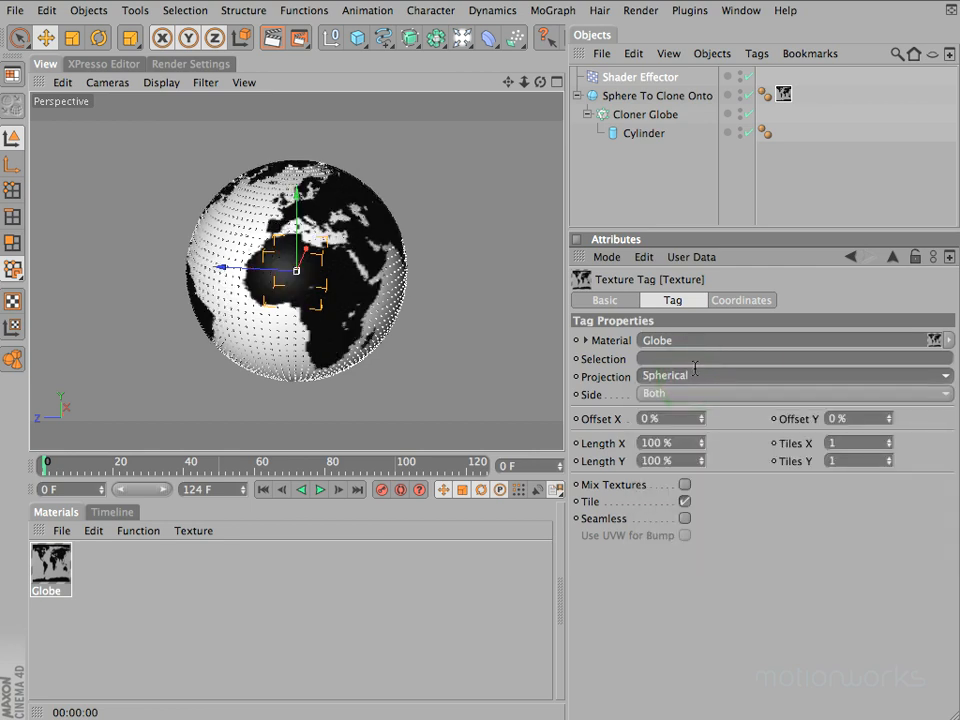
click(694, 373)
click(751, 502)
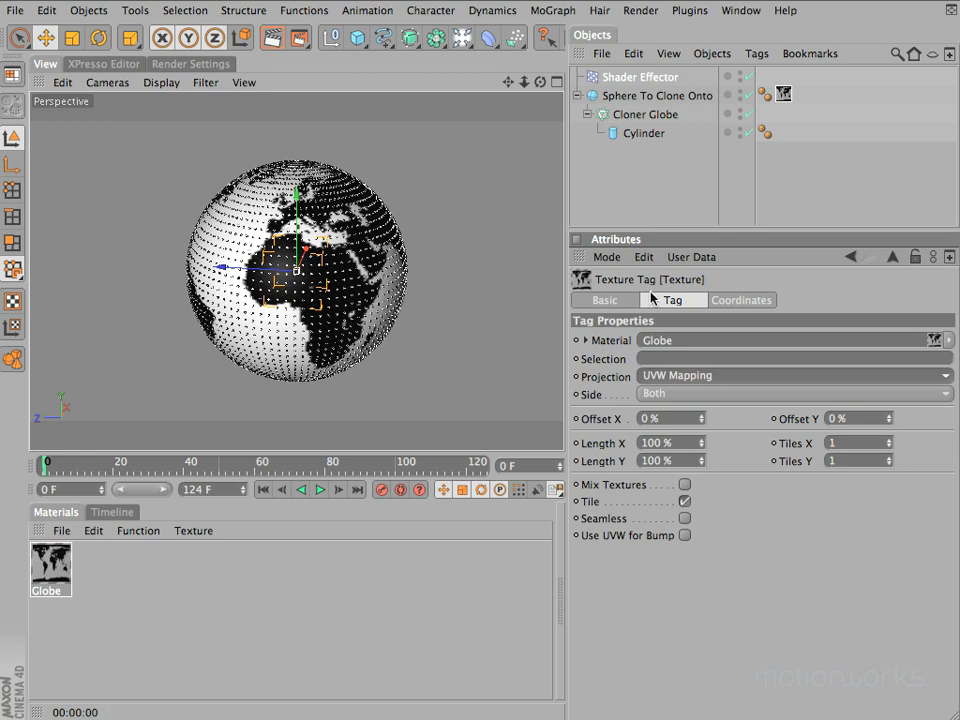
Compare the Shader Effector's Channel options with the Globe material's enabled channels and Color texture
click(638, 76)
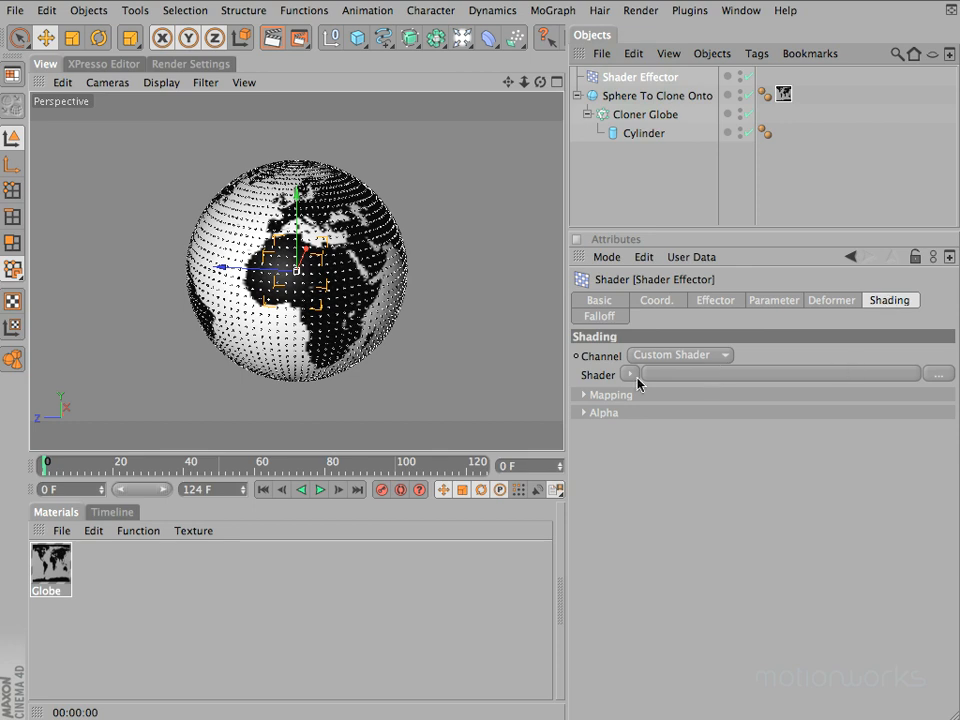
click(662, 355)
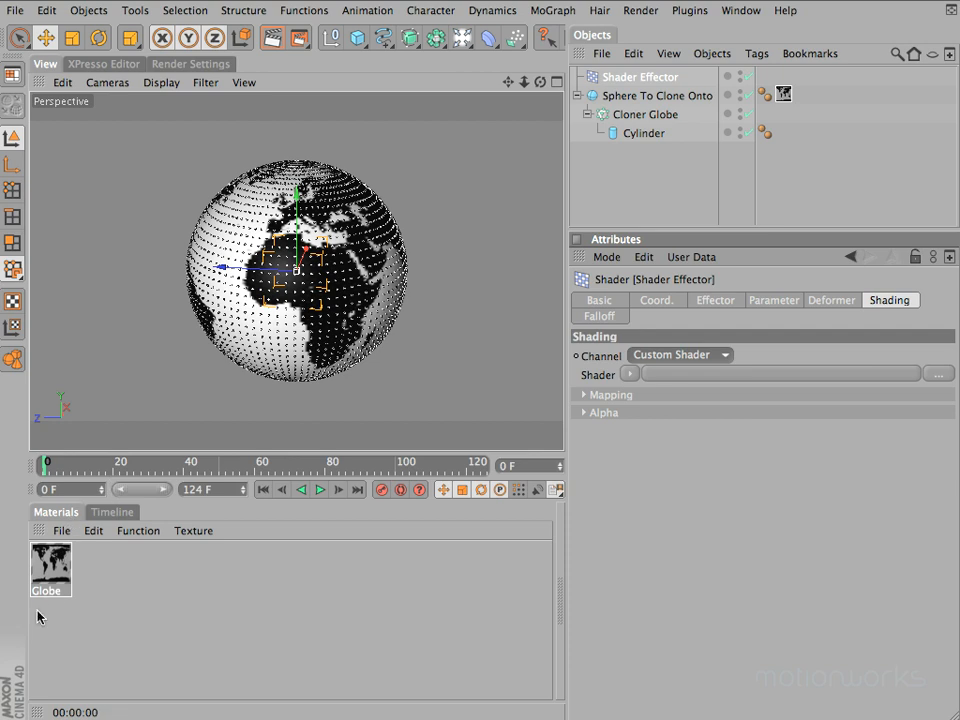
click(50, 563)
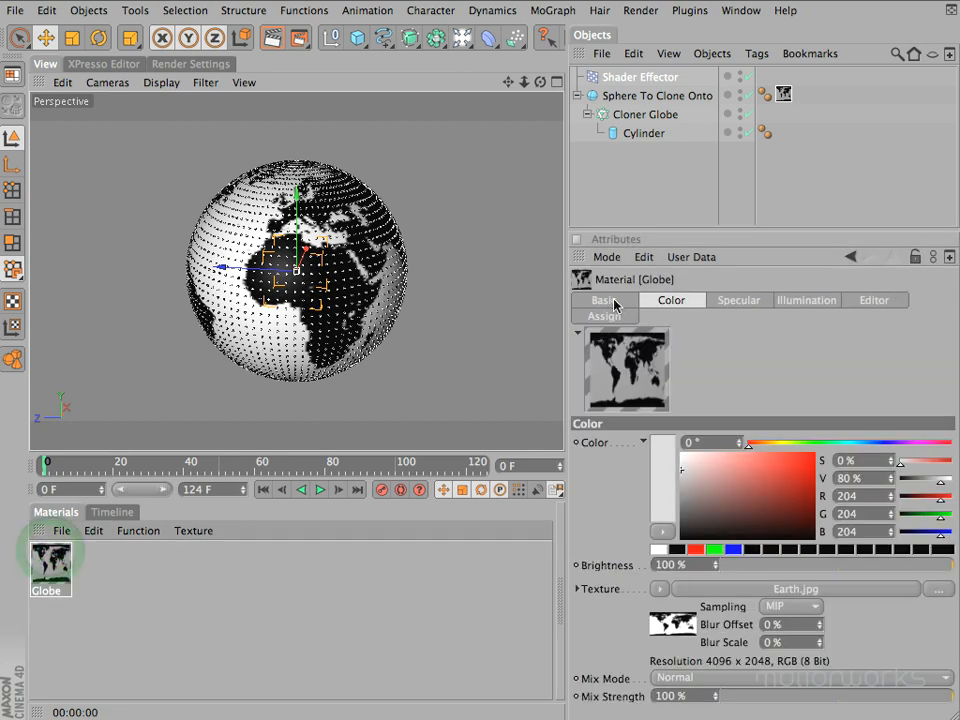
click(666, 303)
click(624, 302)
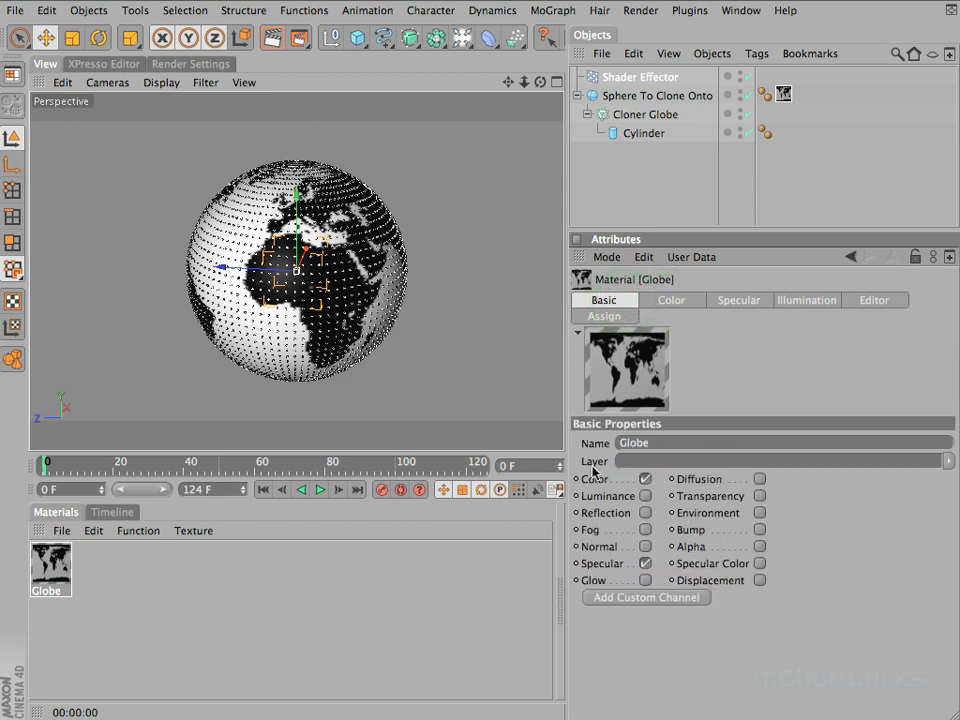
click(670, 301)
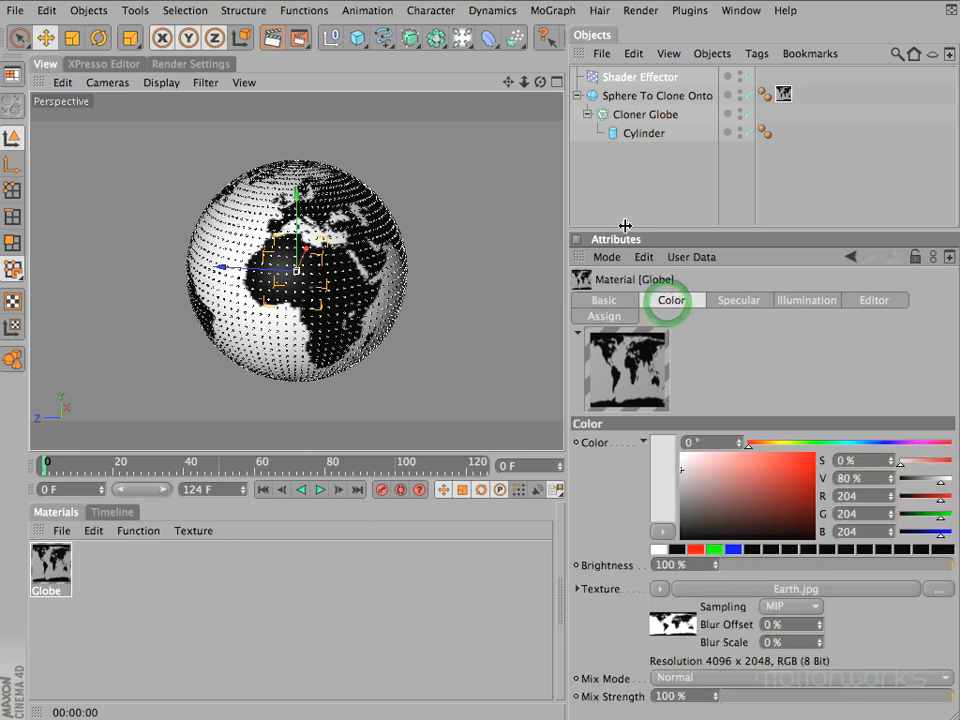
Set the Shader Effector's shading Channel to Color and link the sphere's Globe texture tag as its Texture Tag
click(662, 77)
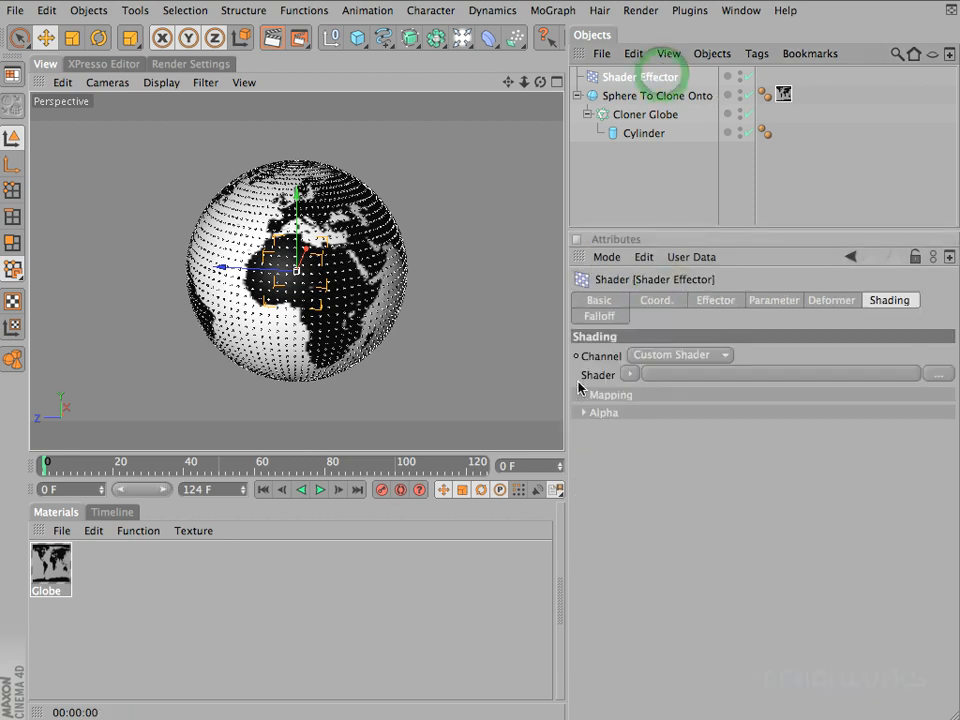
click(700, 355)
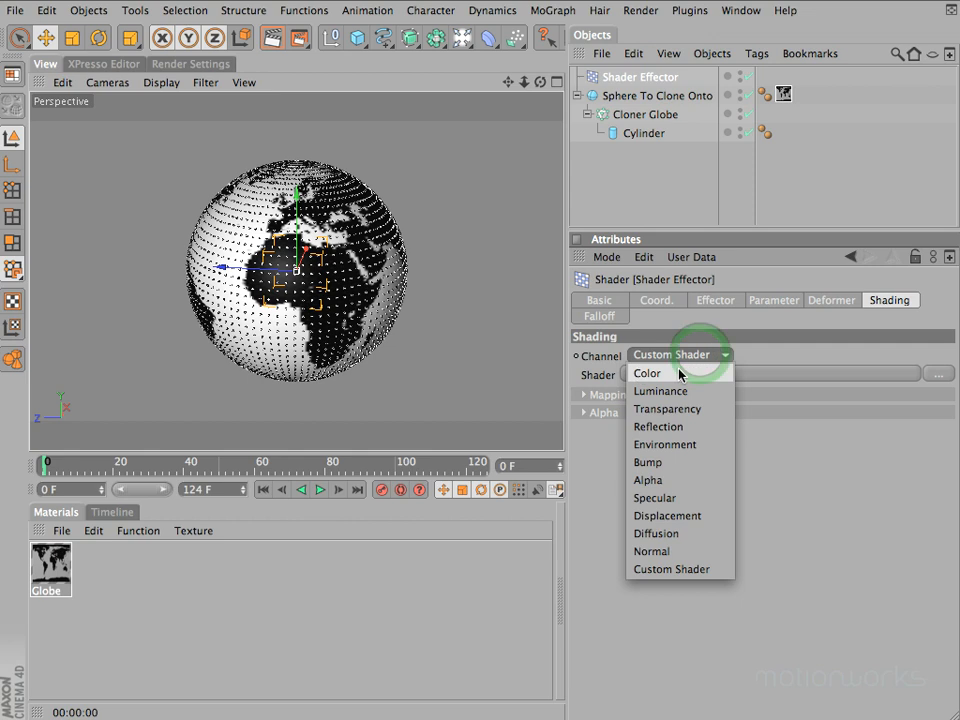
click(660, 374)
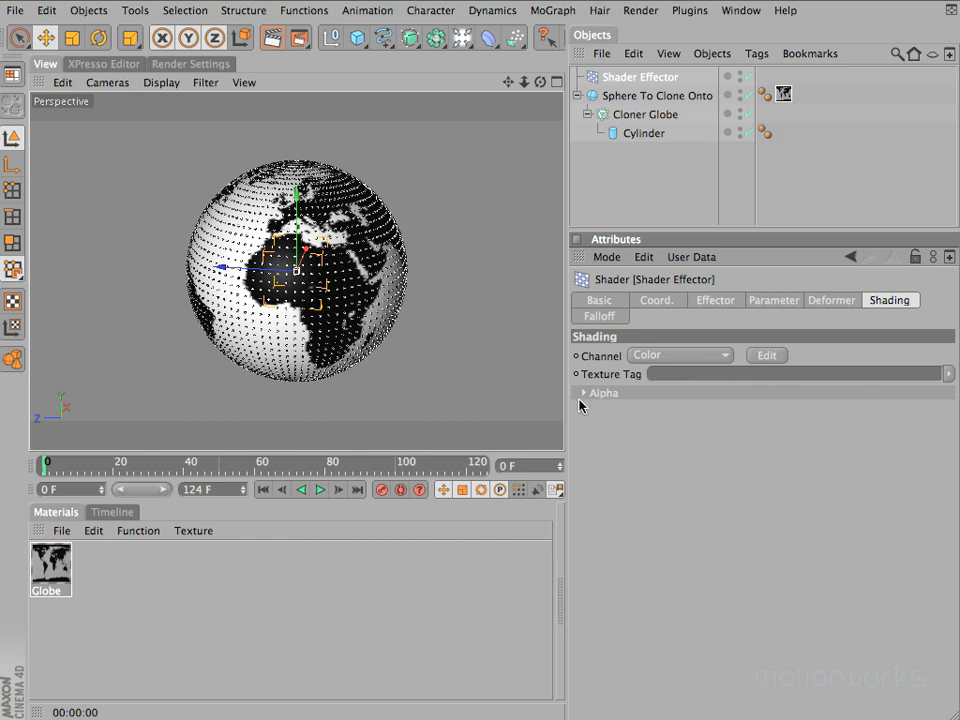
drag(783, 93, 741, 379)
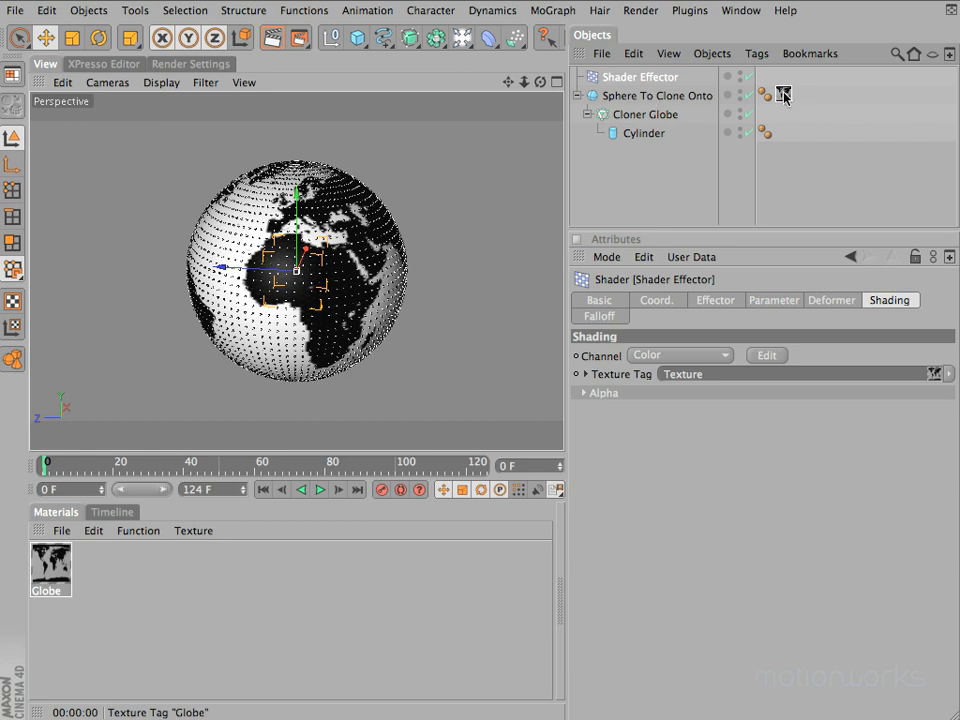
Try holding the Globe texture tag on a new null object, render the view, return the tag to the sphere and delete the null
click(331, 40)
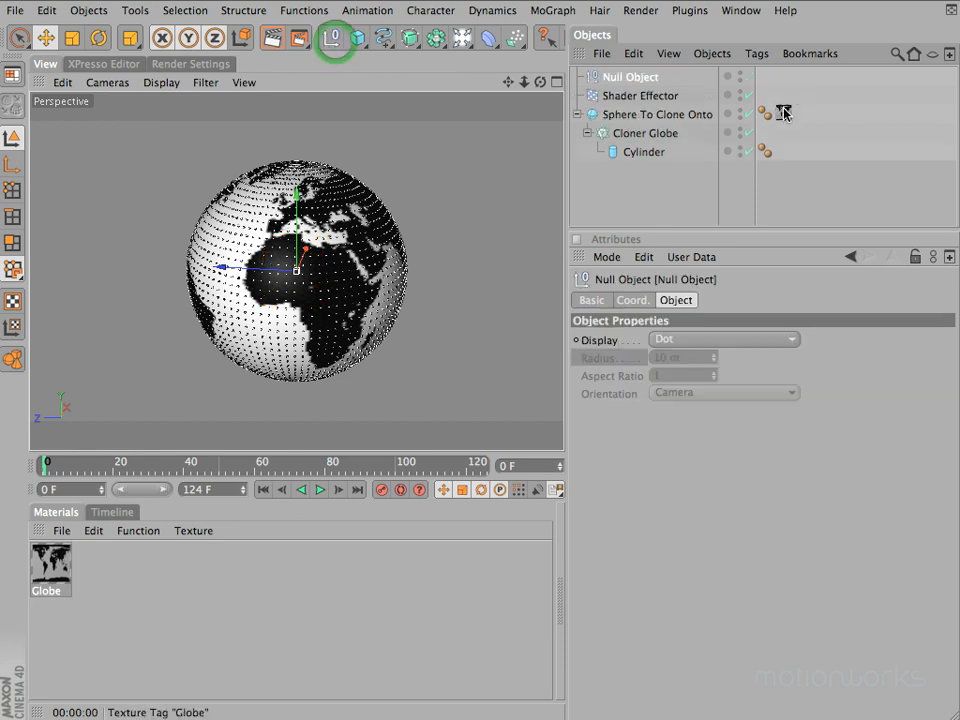
drag(783, 111, 765, 77)
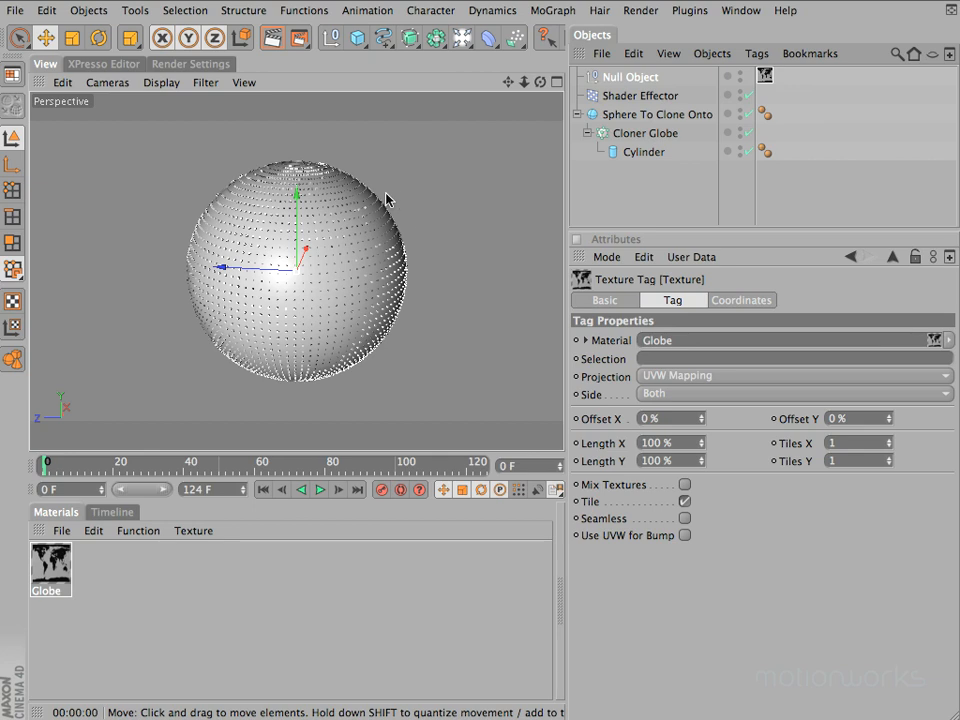
key(super+r)
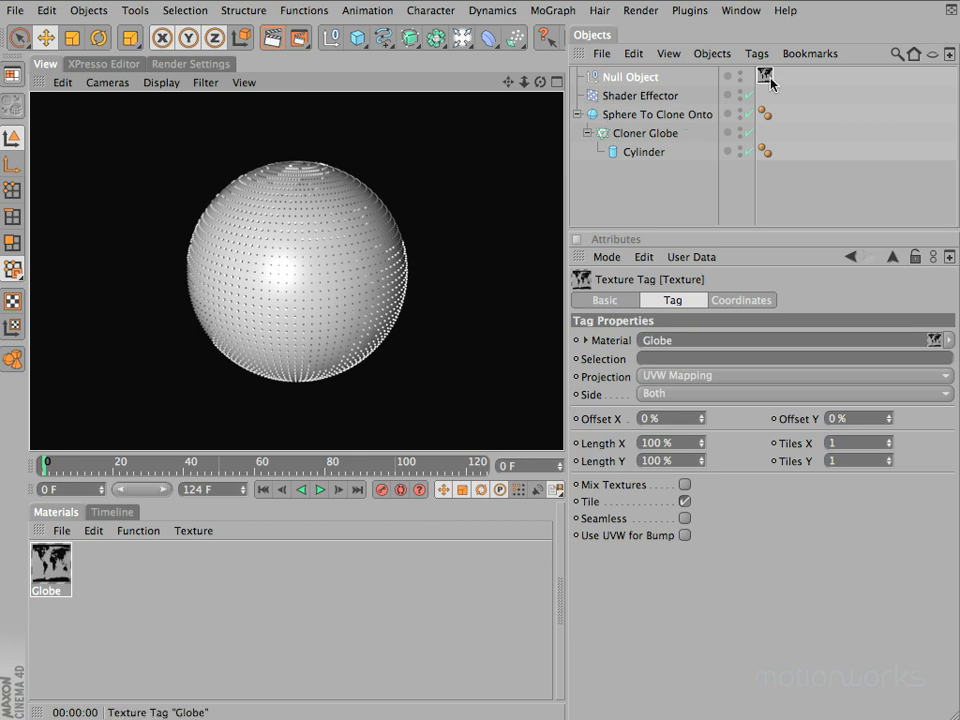
drag(792, 113, 790, 113)
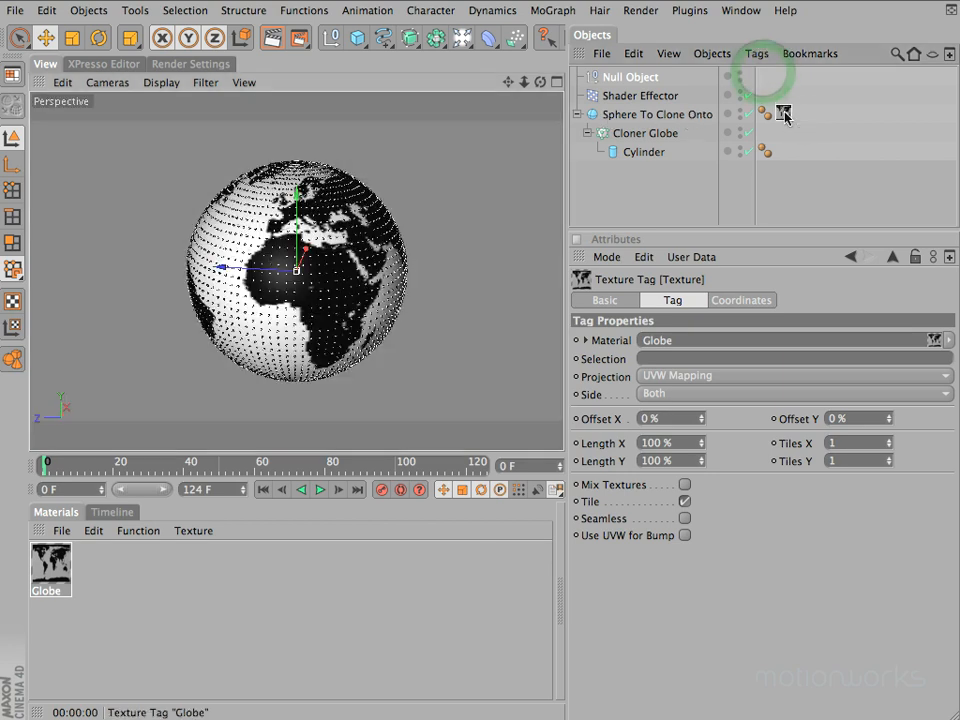
click(640, 78)
key(BackSpace)
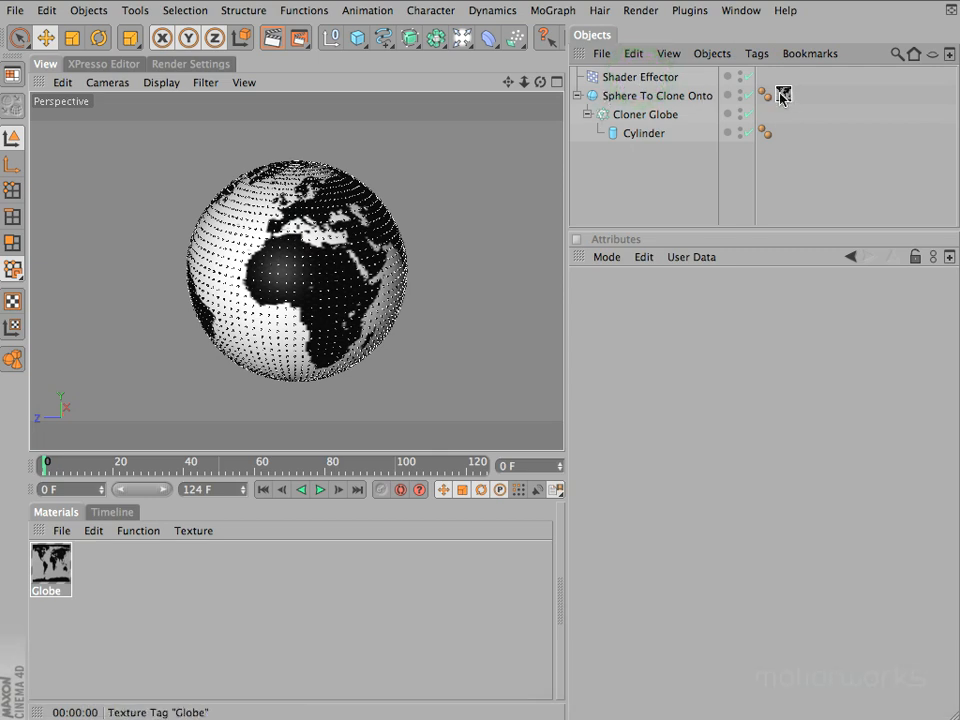
Create a new default material, apply it to Sphere To Clone Onto over the Globe texture, and render the view to inspect it
double_click(103, 573)
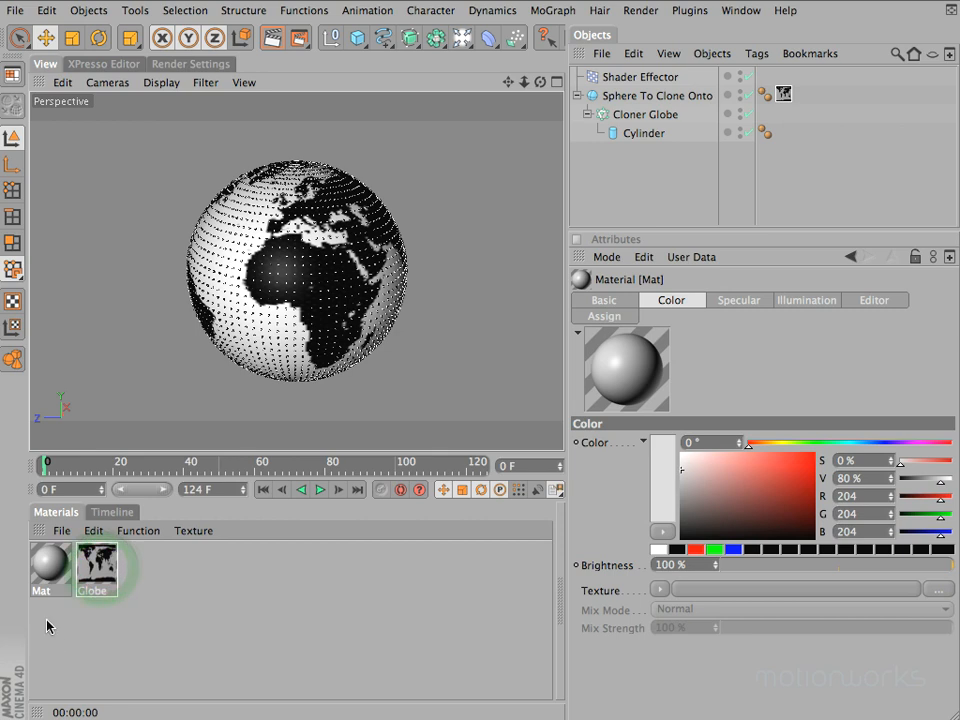
mouse_move(45, 572)
mouse_down()
mouse_move(454, 514)
mouse_move(664, 97)
mouse_move(634, 97)
mouse_up()
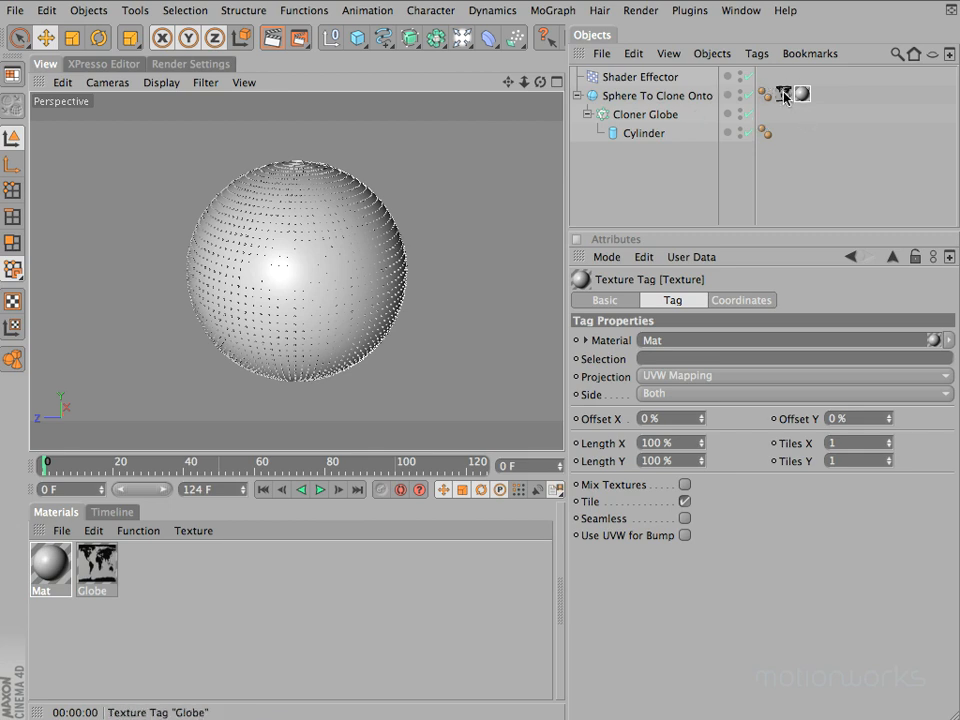
key(super+r)
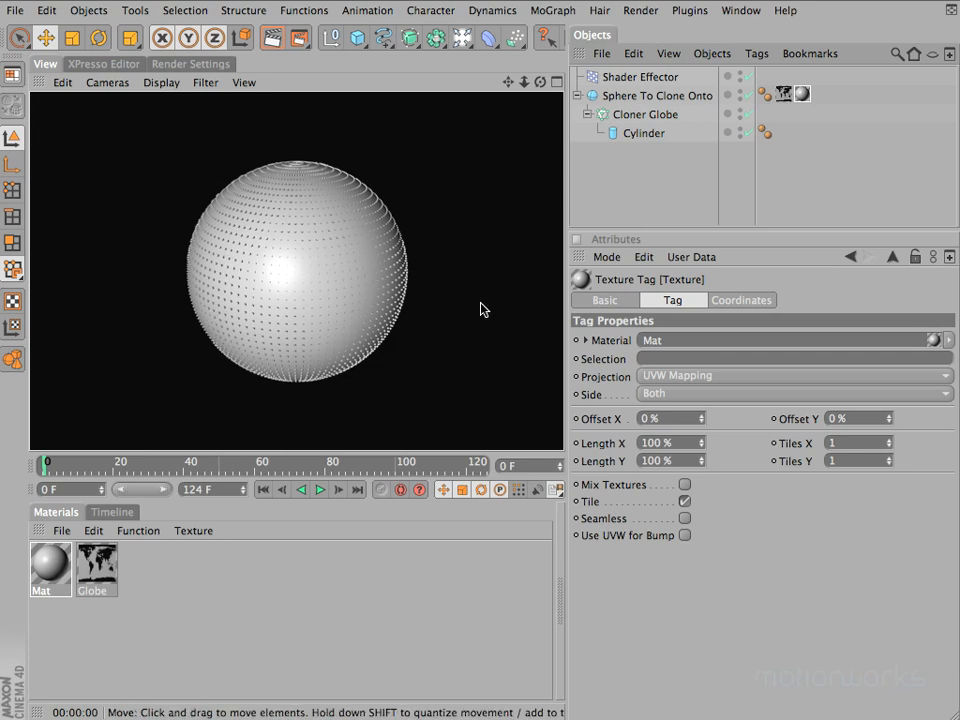
drag(525, 88, 482, 251)
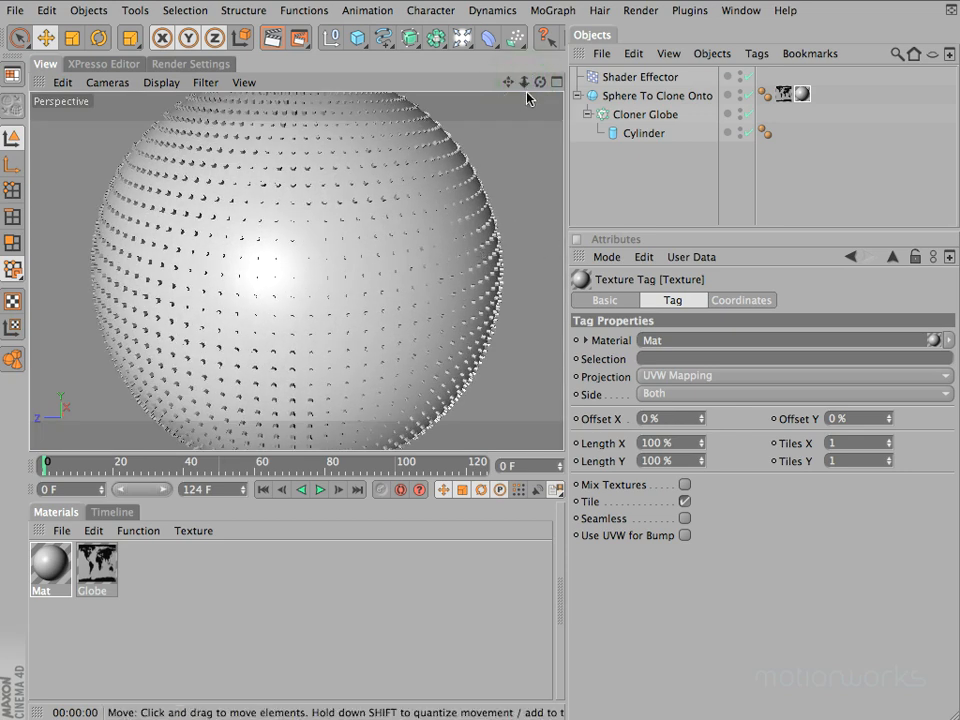
drag(543, 86, 480, 249)
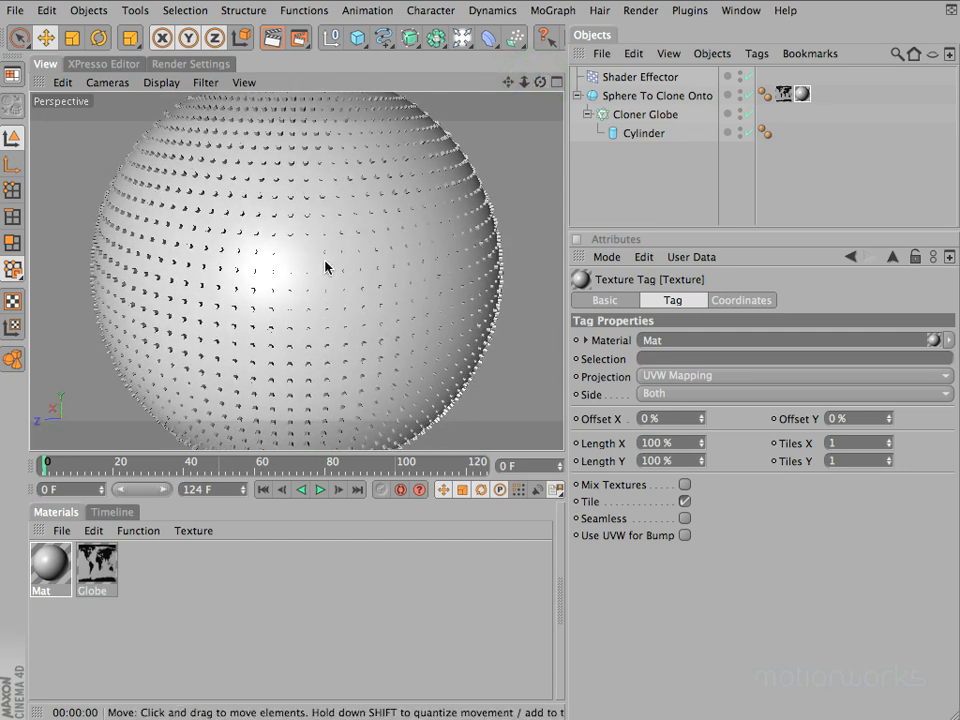
Try a P.Y position offset of 500 m on the Shader Effector, reset it to 0 m and disable Position
click(643, 80)
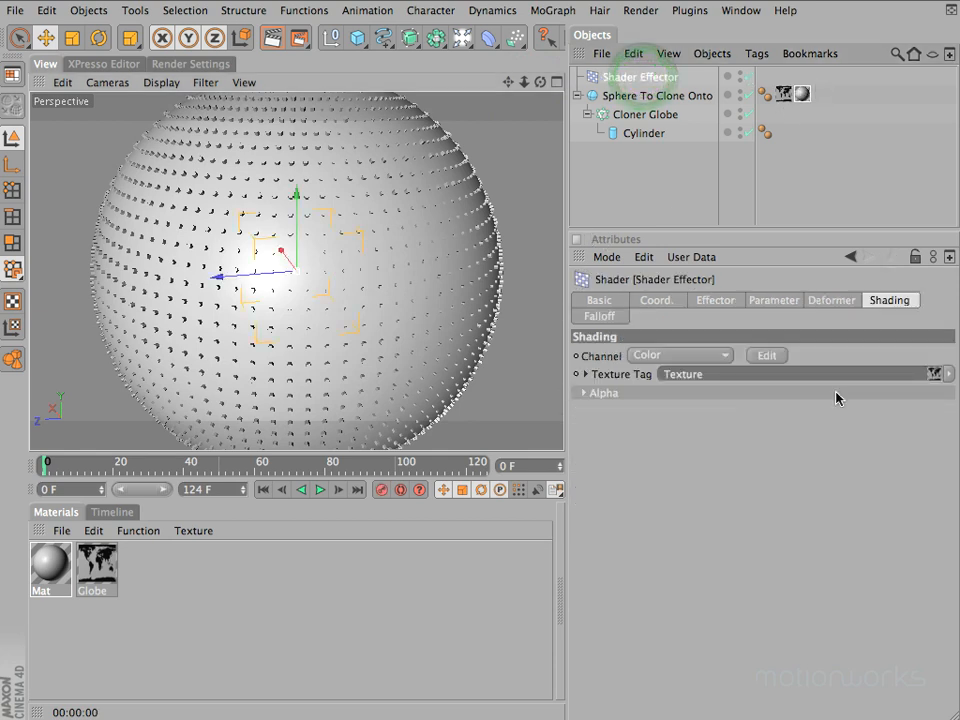
click(773, 301)
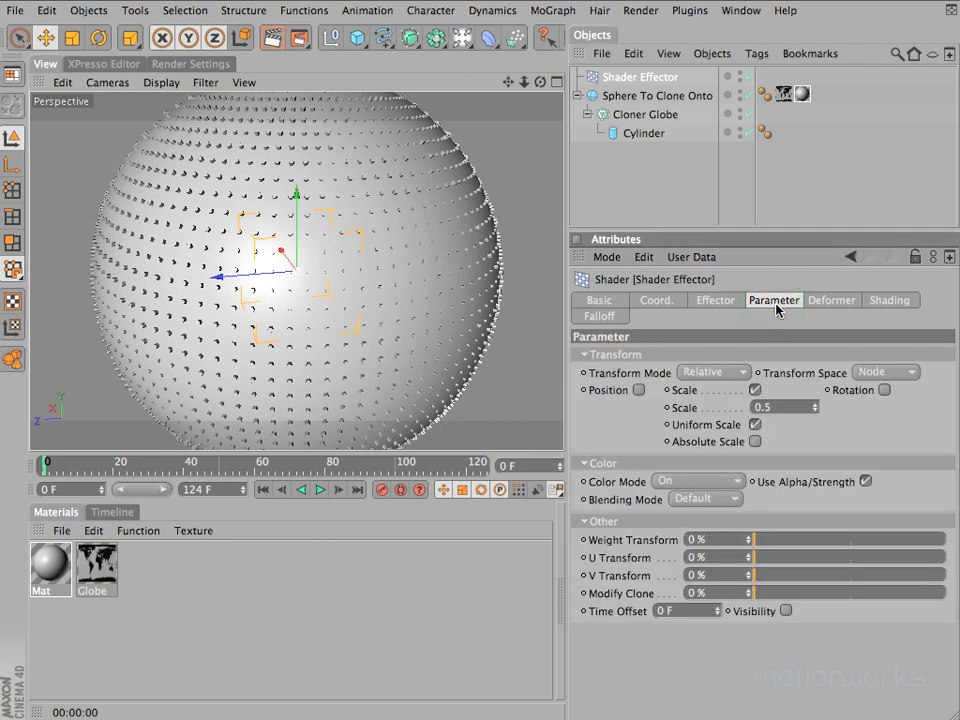
click(639, 390)
click(662, 425)
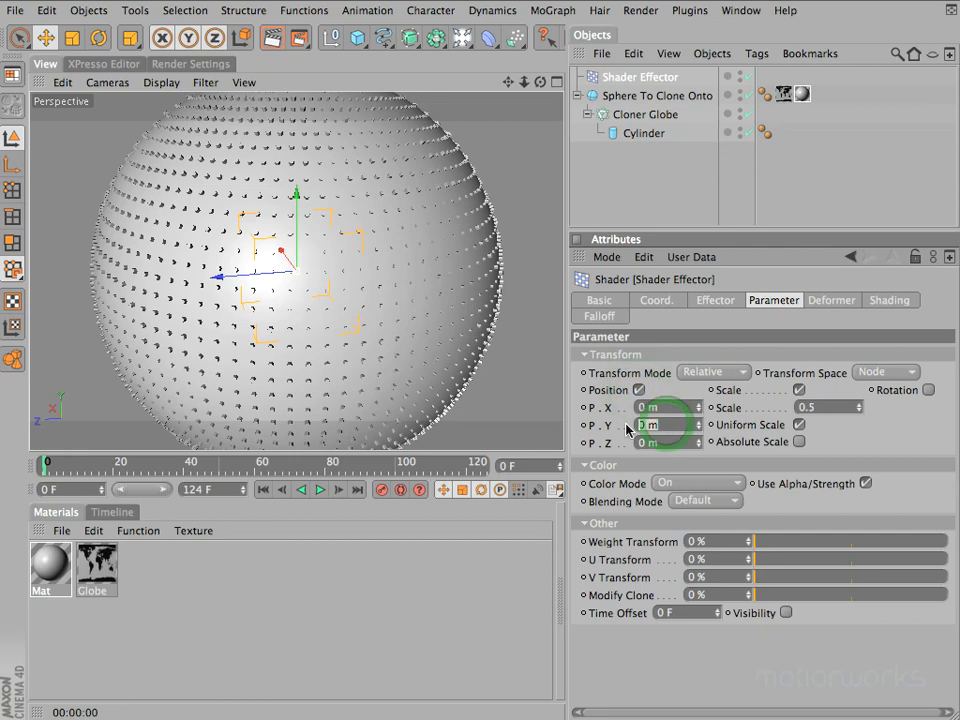
text(500)
key(Return)
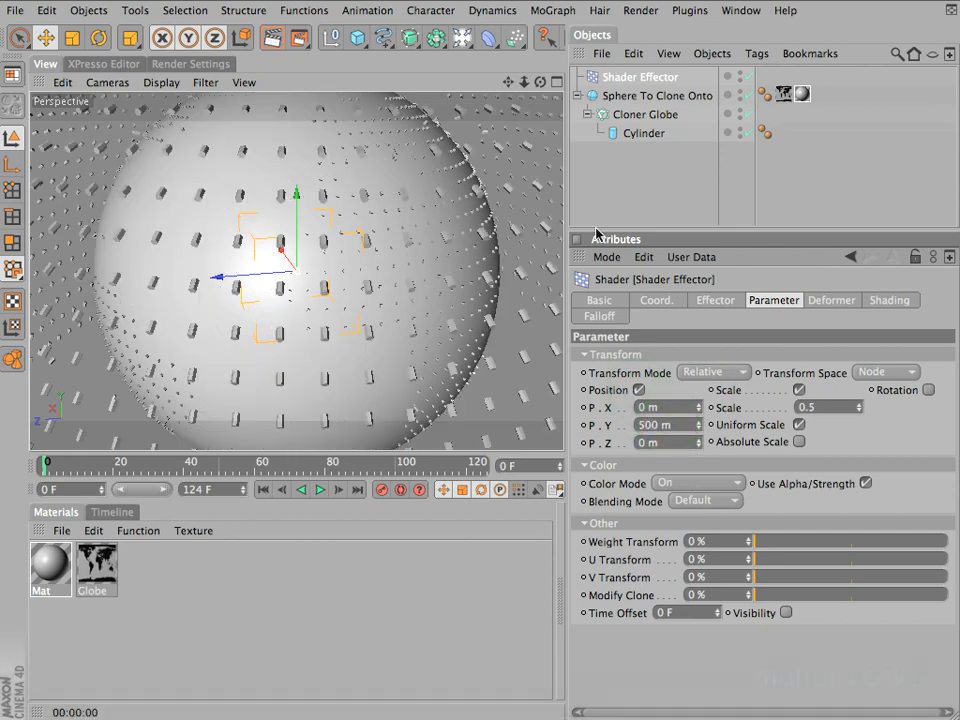
mouse_move(524, 82)
mouse_down()
mouse_move(388, 240)
mouse_move(480, 248)
mouse_move(491, 231)
mouse_move(514, 246)
mouse_move(534, 243)
mouse_move(480, 249)
mouse_move(448, 129)
mouse_move(480, 242)
mouse_move(575, 264)
mouse_move(538, 253)
mouse_move(602, 281)
mouse_move(480, 242)
mouse_move(456, 285)
mouse_move(476, 251)
mouse_move(501, 124)
mouse_up()
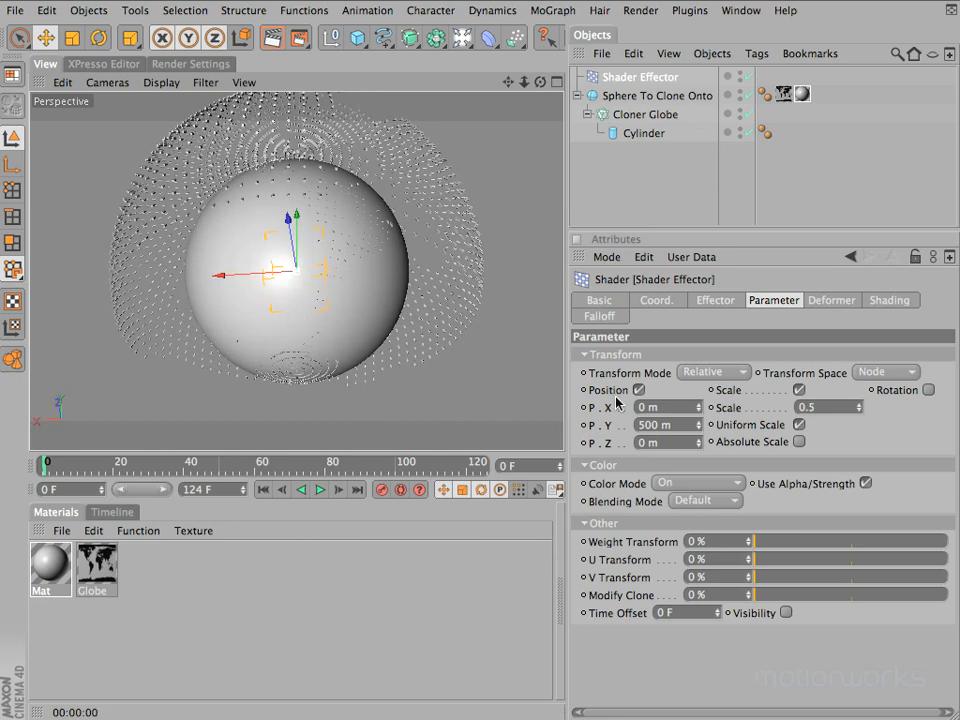
double_click(680, 424)
text(0)
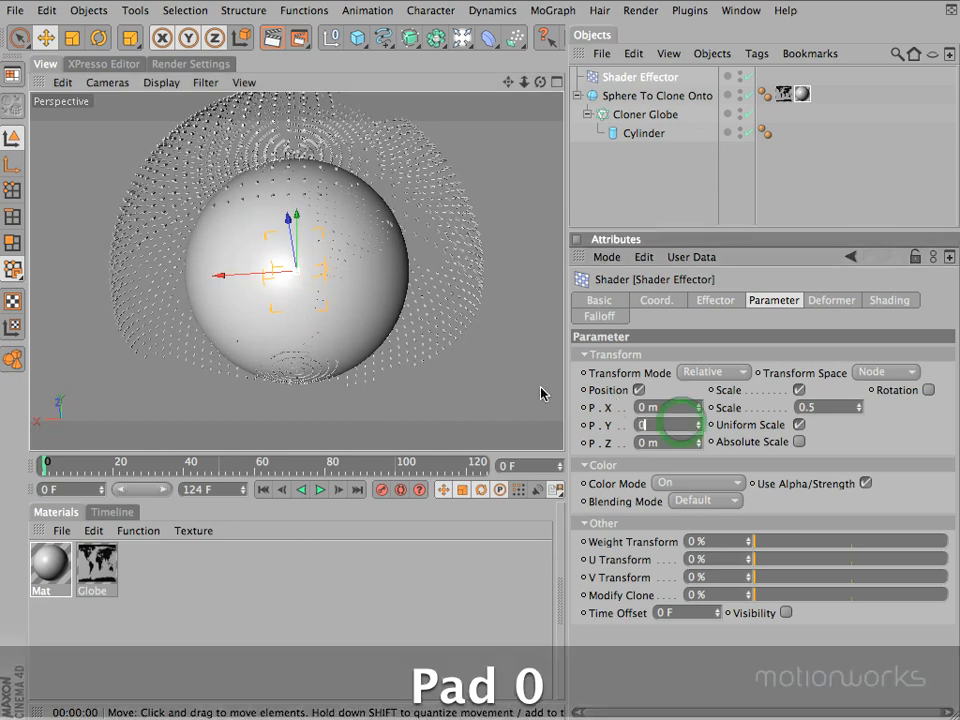
key(Return)
click(639, 390)
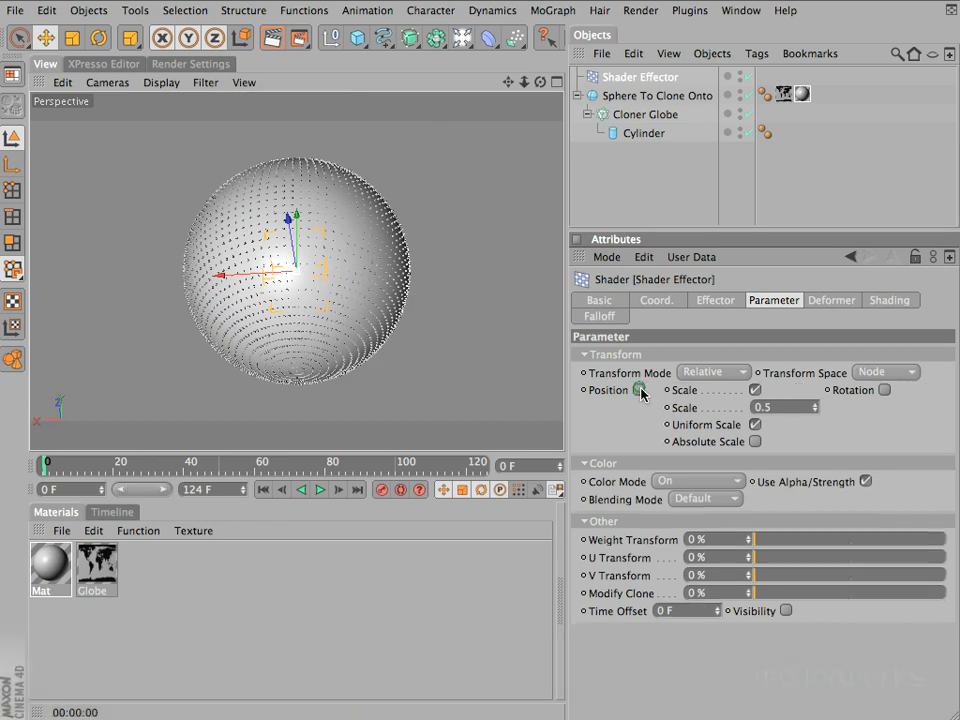
Try a uniform Scale of 2 on the Shader Effector and inspect the clones around the globe
click(540, 82)
drag(478, 249, 705, 280)
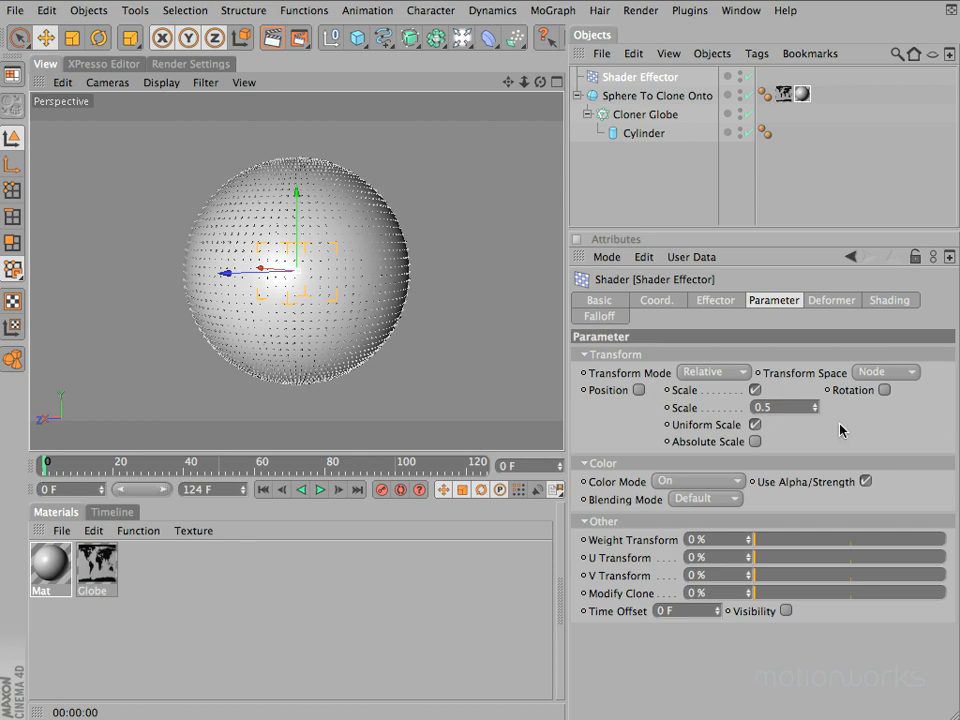
double_click(788, 408)
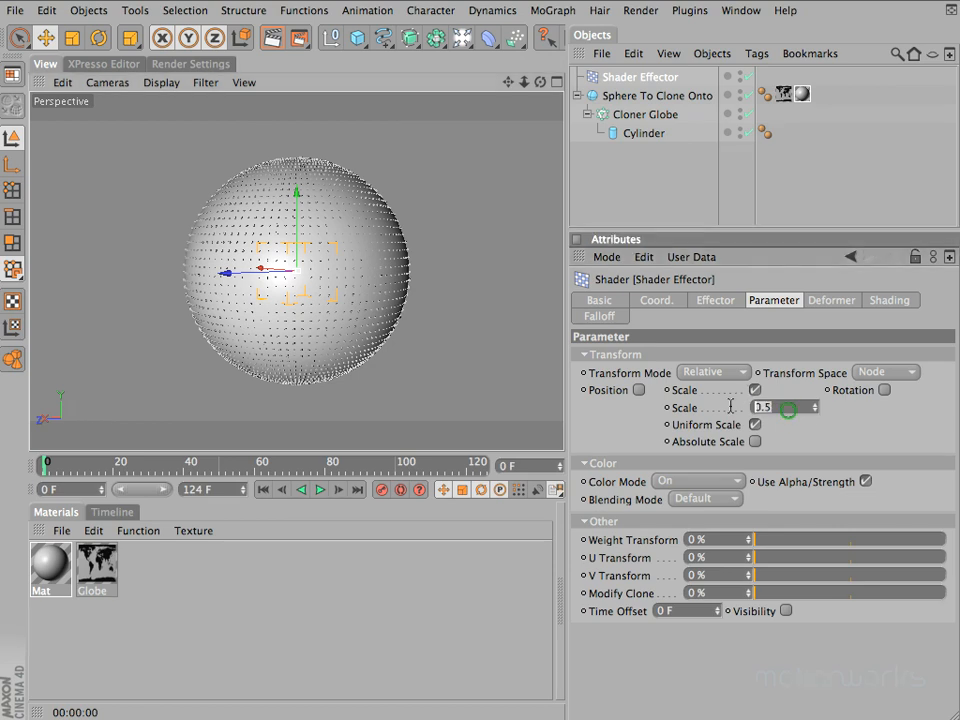
text(2)
key(Return)
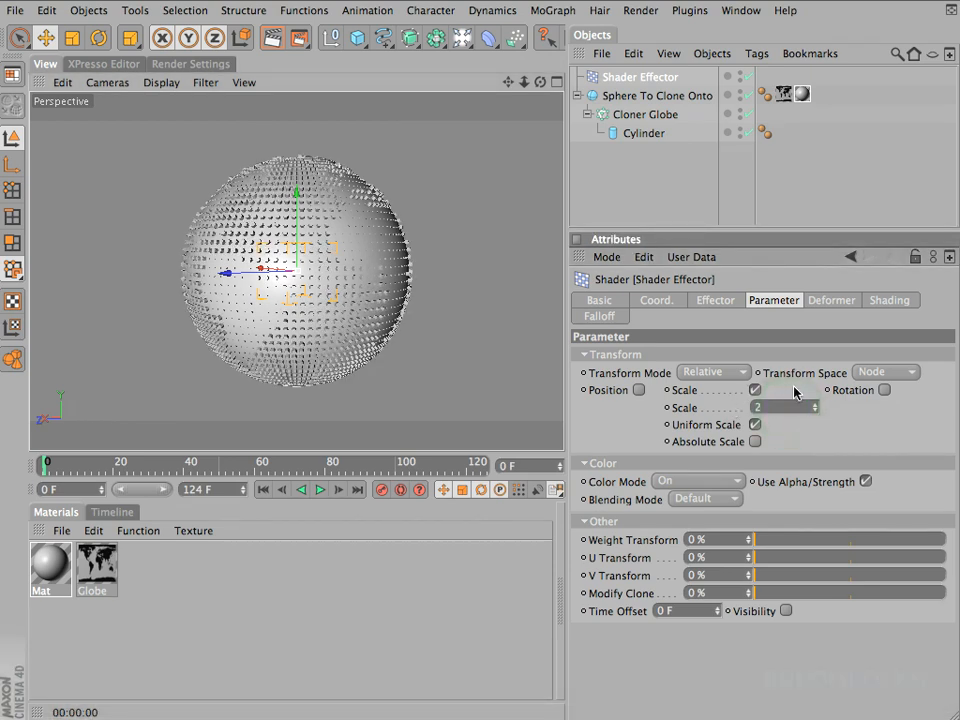
drag(540, 82, 484, 244)
drag(600, 227, 478, 192)
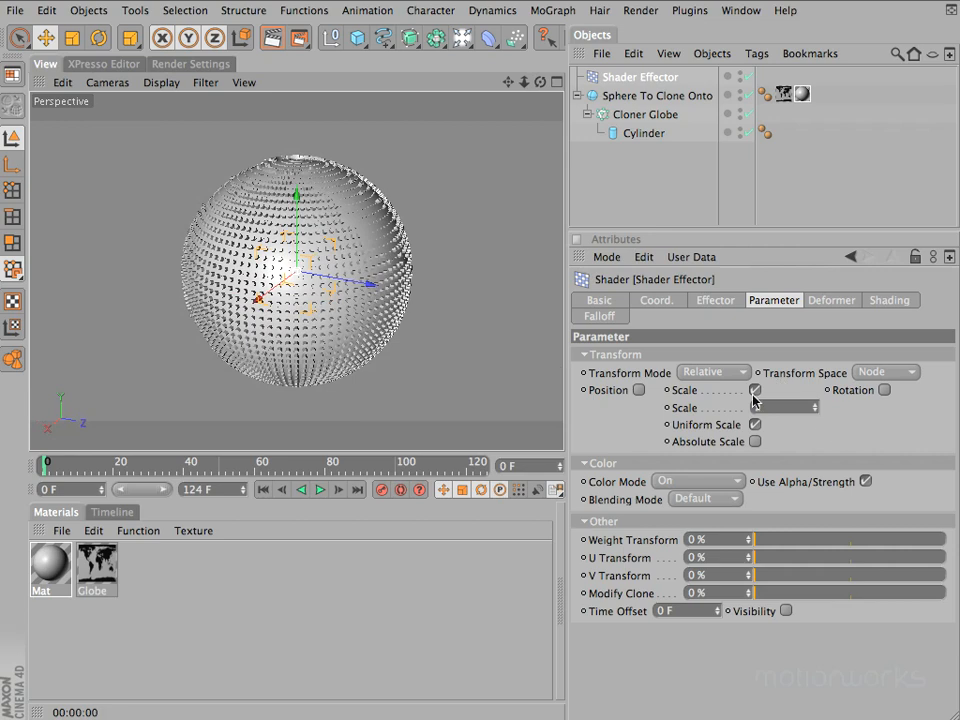
Set the Shader Effector's uniform Scale to -1 and inspect the clones around the globe
click(786, 408)
text(-1)
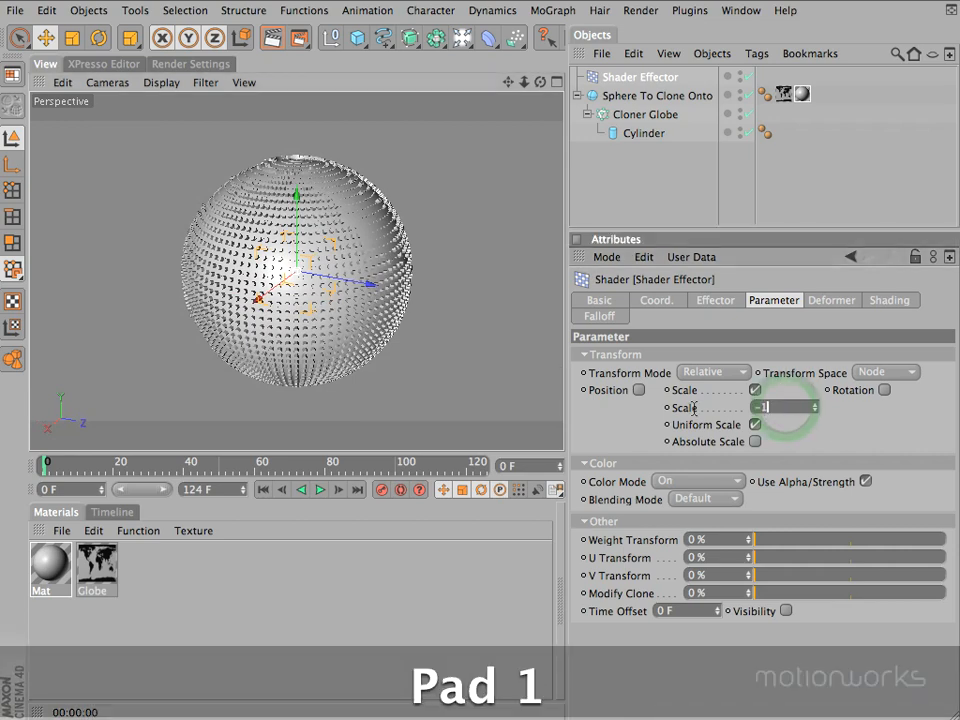
key(Return)
mouse_move(540, 86)
mouse_down()
mouse_move(475, 243)
mouse_move(447, 236)
mouse_move(467, 246)
mouse_move(418, 251)
mouse_move(465, 248)
mouse_move(493, 210)
mouse_move(538, 242)
mouse_move(471, 261)
mouse_move(538, 86)
mouse_move(545, 232)
mouse_move(480, 244)
mouse_move(477, 256)
mouse_move(375, 259)
mouse_move(476, 249)
mouse_move(463, 227)
mouse_move(484, 248)
mouse_move(510, 249)
mouse_move(491, 270)
mouse_move(478, 248)
mouse_move(310, 252)
mouse_move(476, 267)
mouse_move(482, 242)
mouse_up()
drag(538, 86, 538, 80)
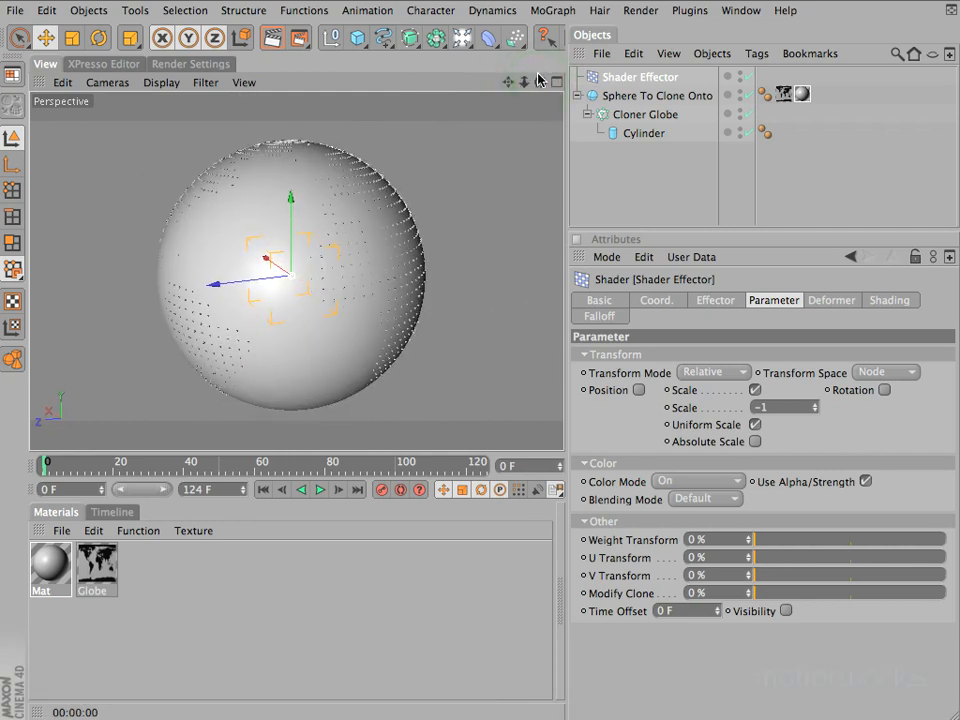
Double the segments of Sphere To Clone Onto to 192 and render the view
click(662, 96)
click(697, 357)
text(*2)
key(Return)
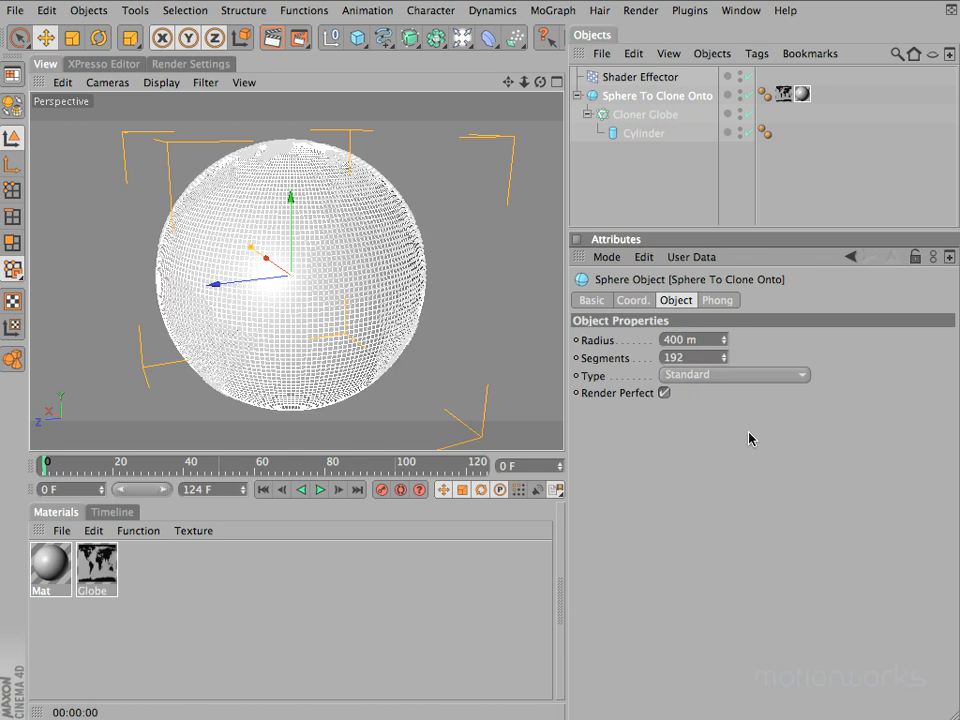
key(super+r)
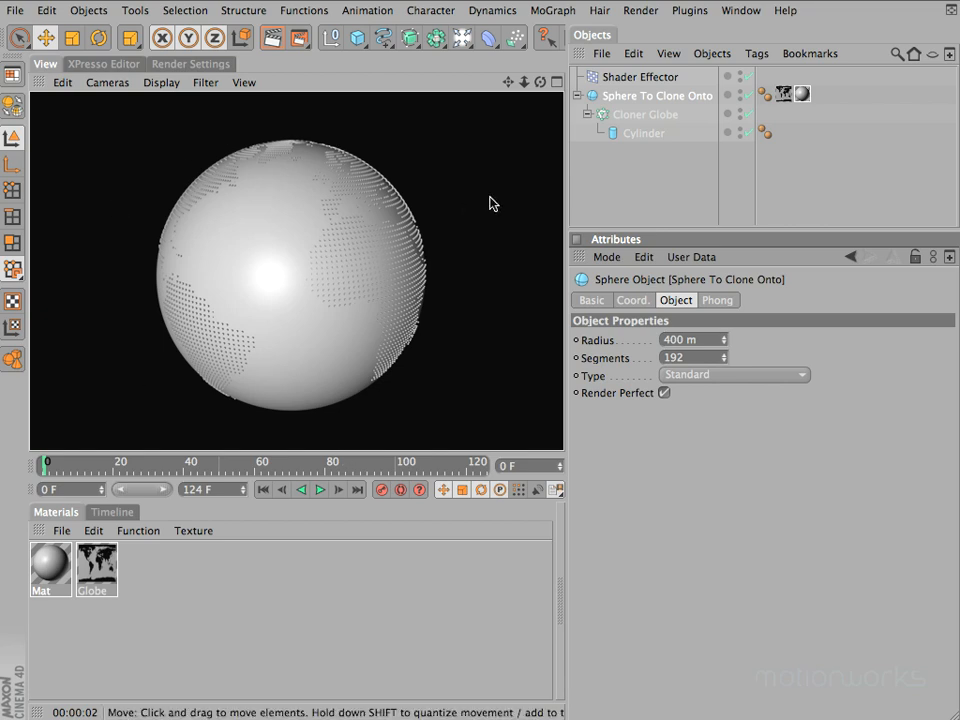
Rename the Shader Effector as Shader Effector Globe Scale
click(641, 79)
double_click(641, 79)
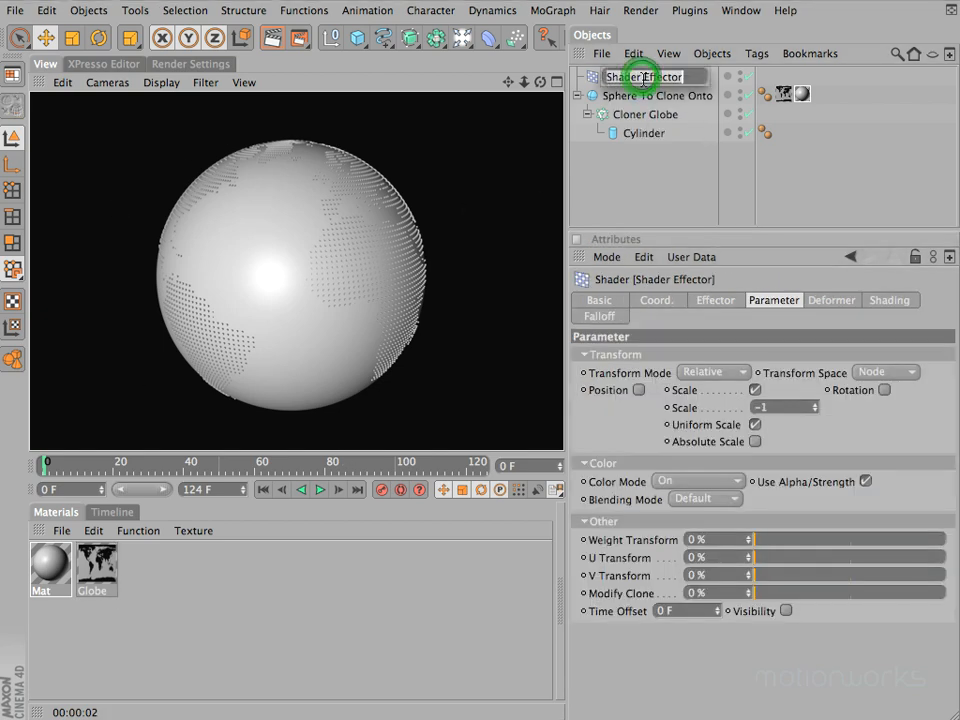
click(689, 77)
text(Globe Scale)
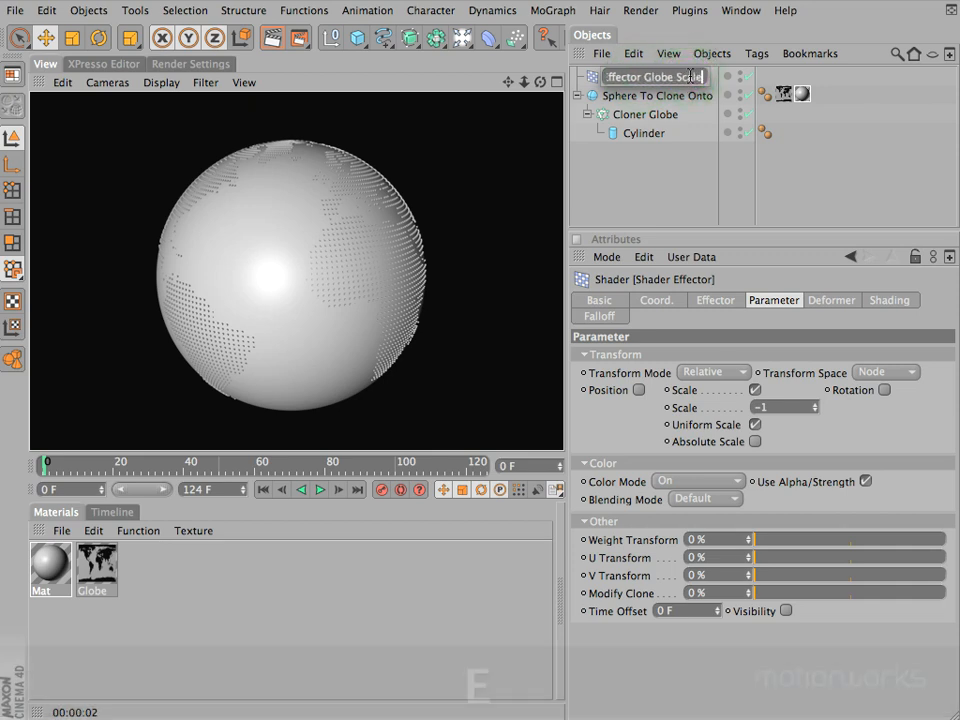
key(Return)
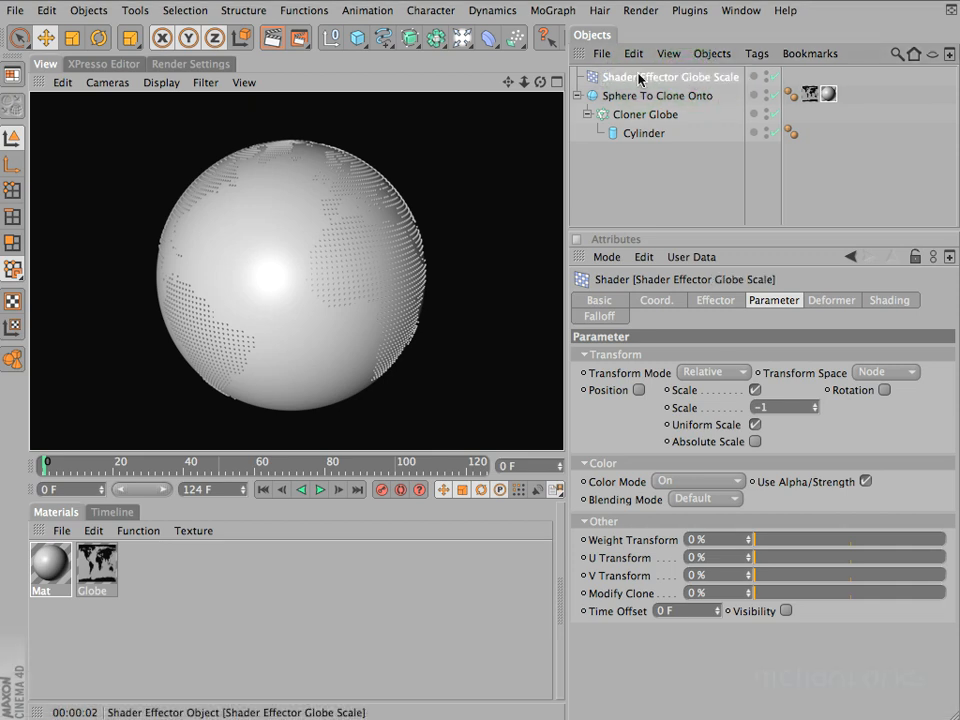
Move Shader Effector Globe Scale below the sphere's hierarchy in the object list and save an incremental version of the scene
drag(628, 86, 645, 181)
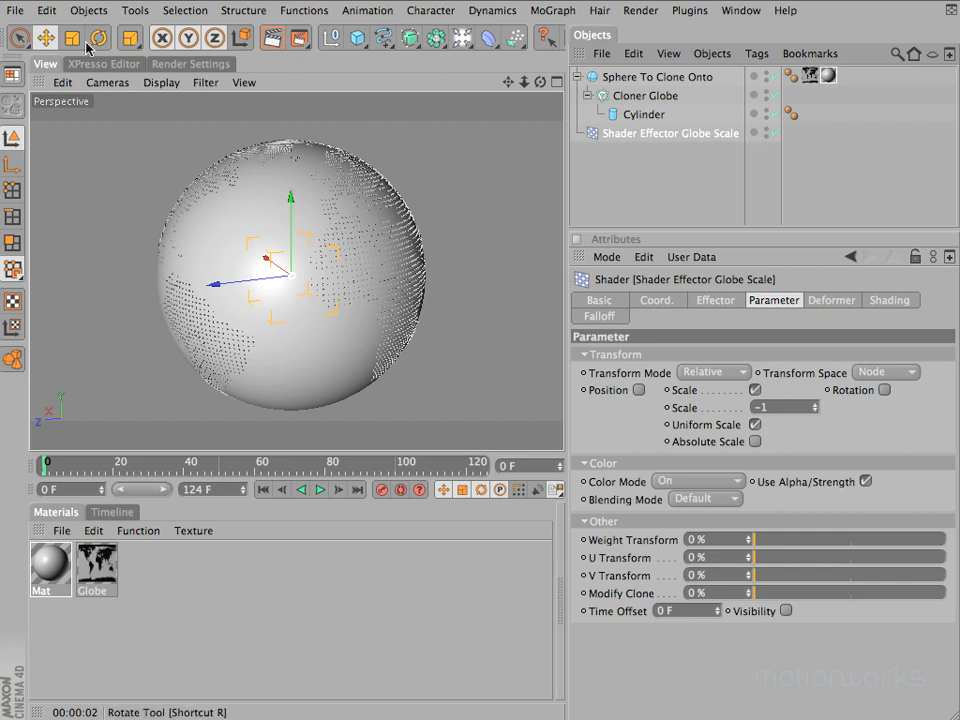
click(14, 11)
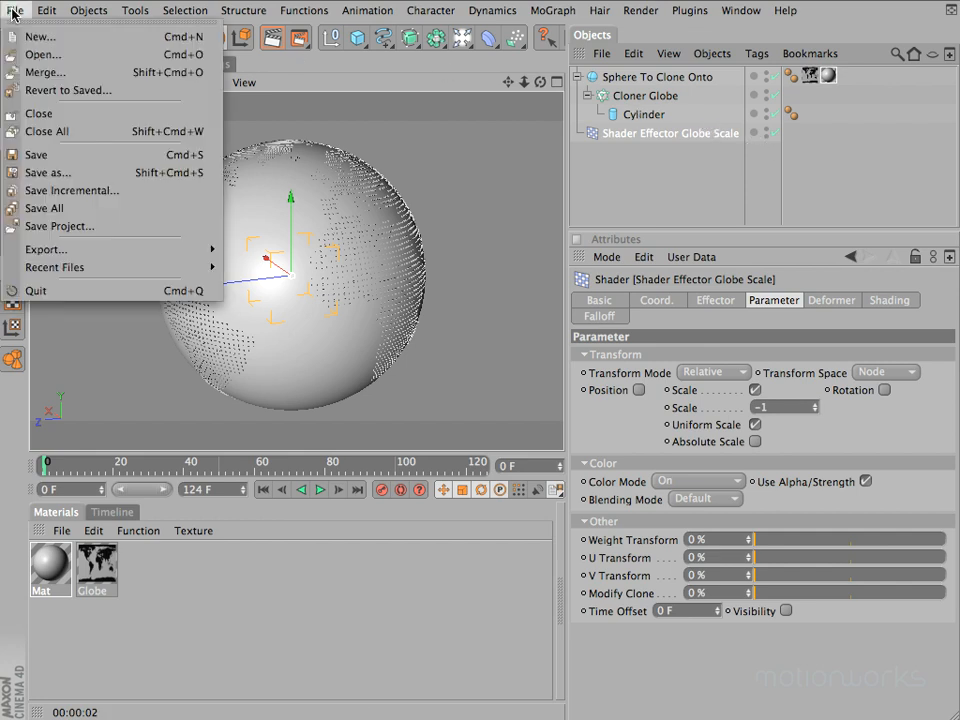
click(58, 190)
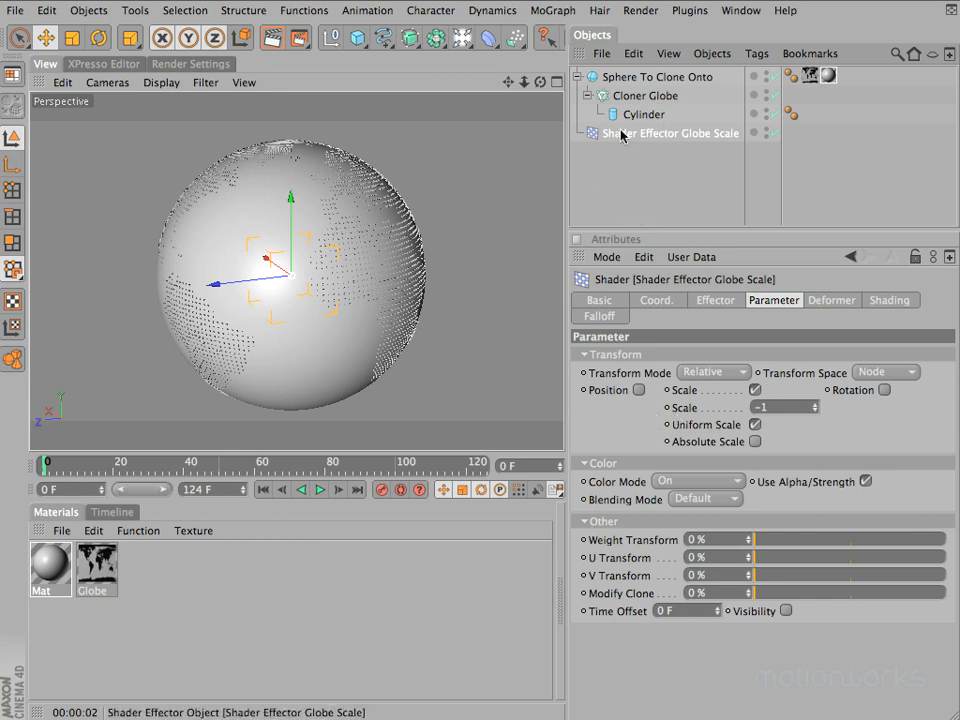
Create a new material named Cylinder and set its color to a saturated red
double_click(152, 570)
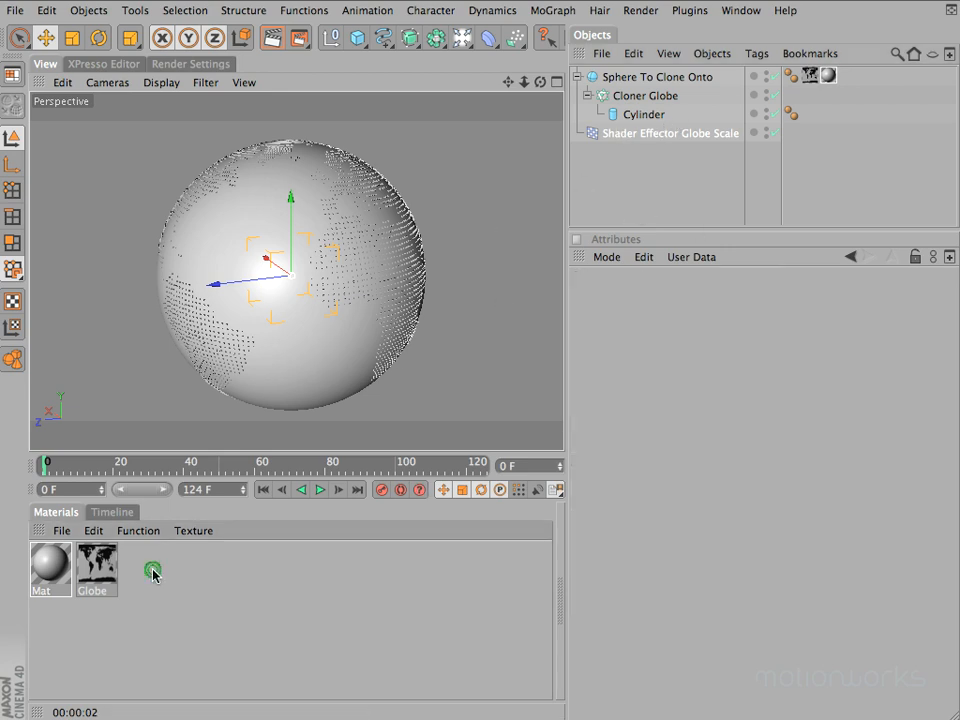
double_click(45, 590)
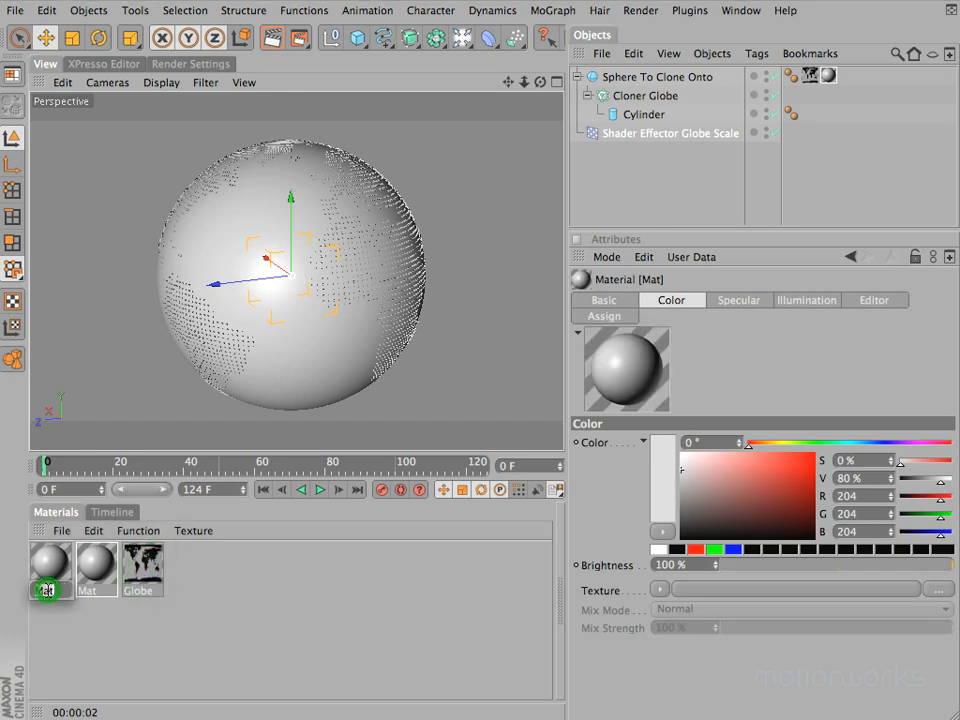
text(Cylinder)
key(Return)
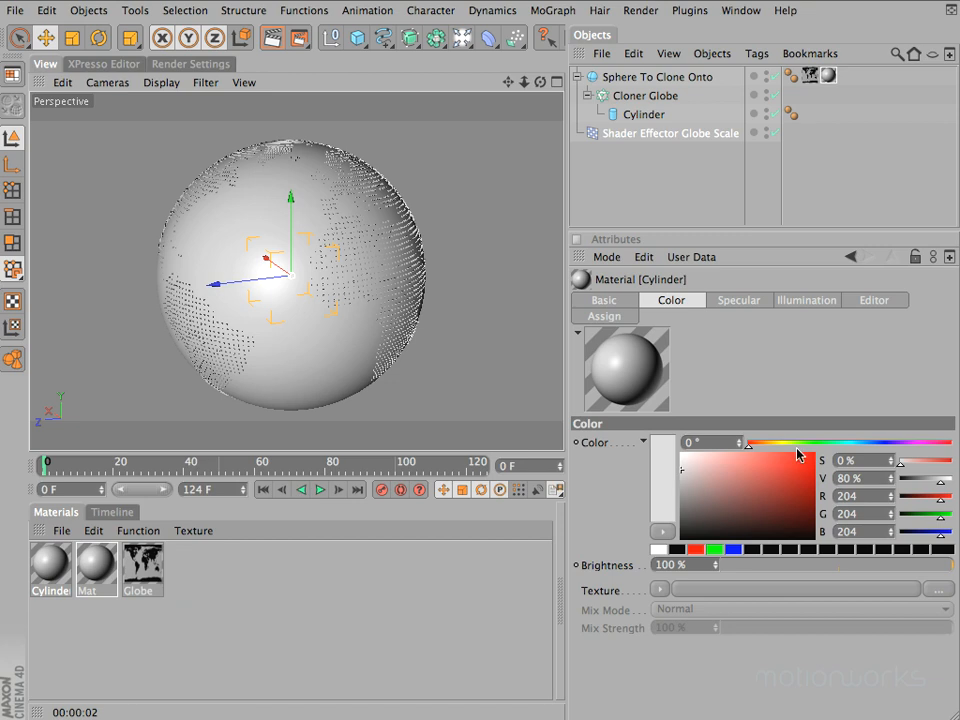
click(785, 476)
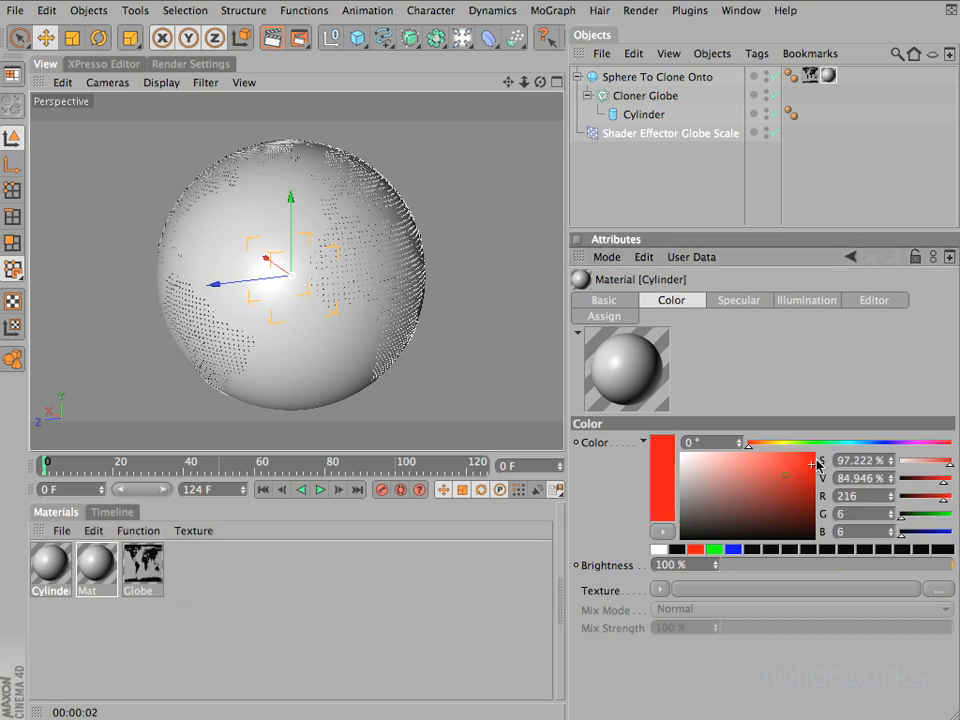
Apply the red Cylinder material to the Cylinder object under Cloner Globe and render the view
drag(47, 562, 656, 121)
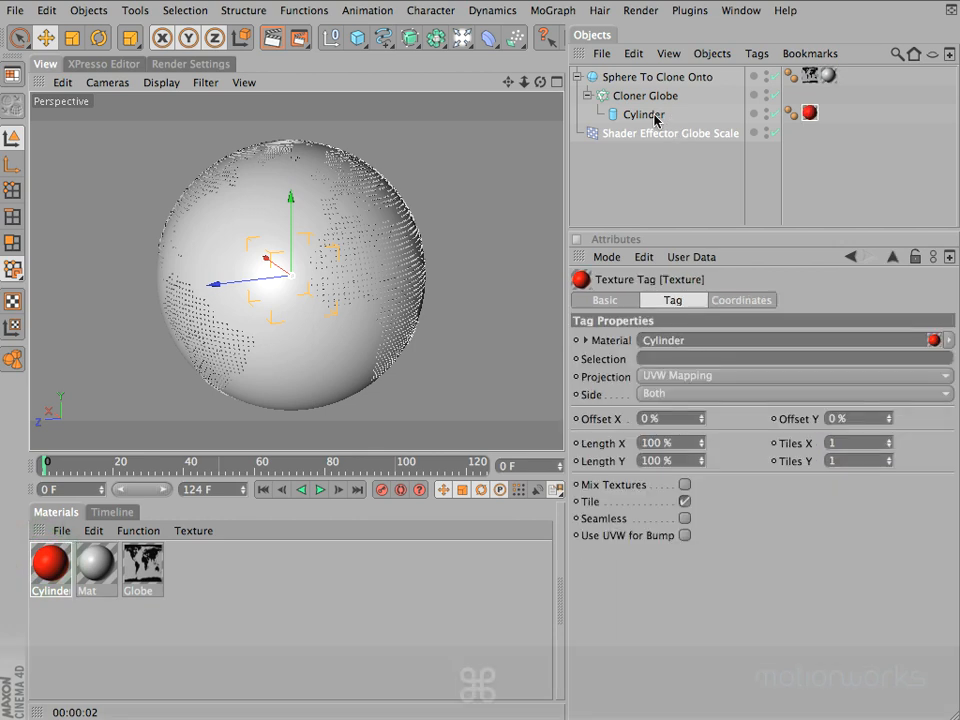
key(super+r)
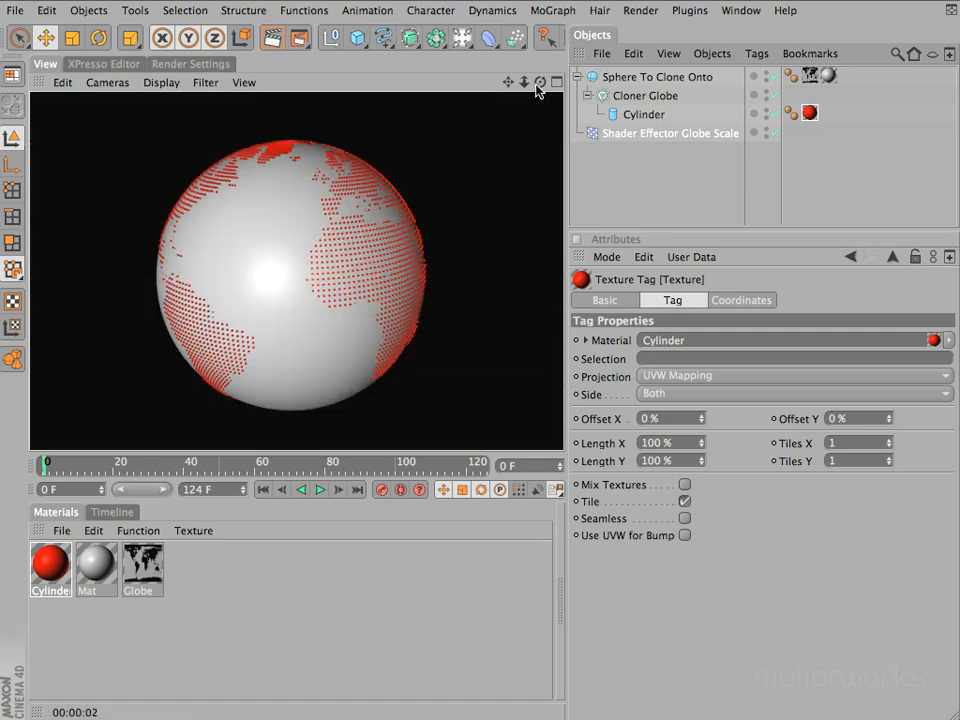
Examine the red clones around the globe's north pole up close and render that view
mouse_move(540, 82)
mouse_down()
mouse_move(474, 278)
mouse_move(478, 244)
mouse_up()
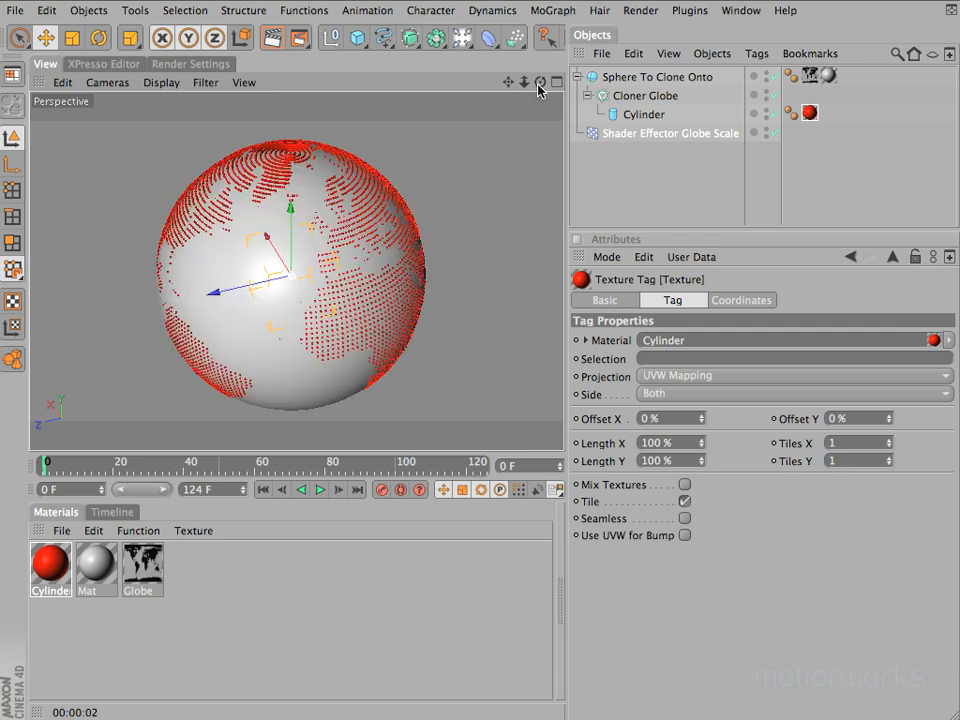
mouse_move(507, 82)
super+mouse_down()
mouse_move(478, 249)
mouse_move(634, 226)
mouse_move(763, 224)
mouse_move(483, 243)
mouse_move(521, 246)
mouse_move(478, 249)
mouse_move(475, 260)
mouse_move(478, 243)
mouse_move(335, 260)
mouse_move(477, 243)
mouse_move(477, 232)
super+mouse_up()
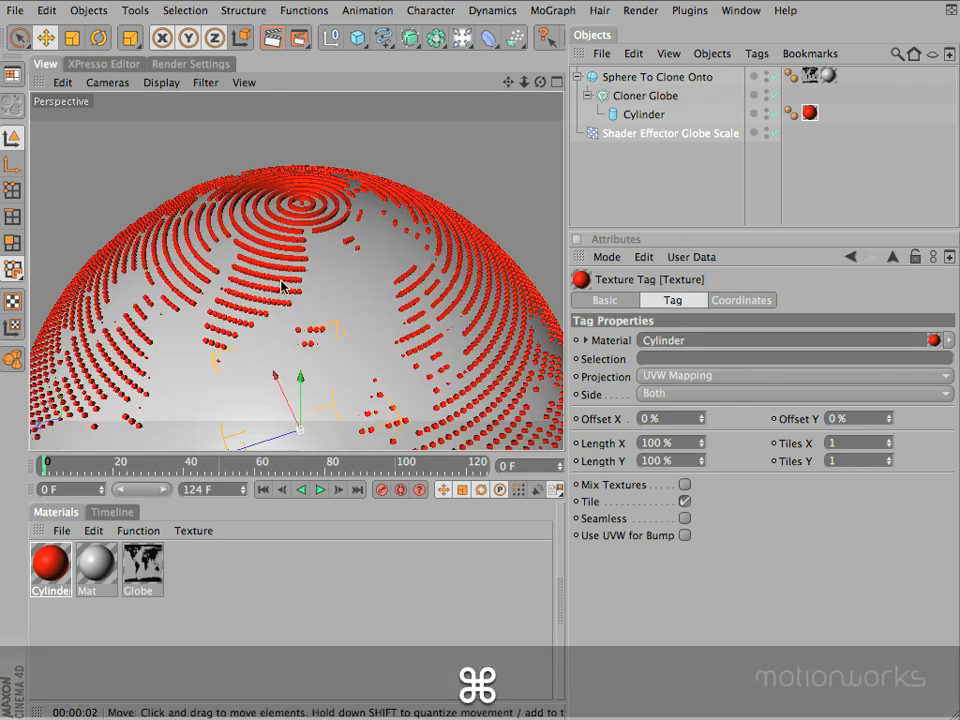
key(super+r)
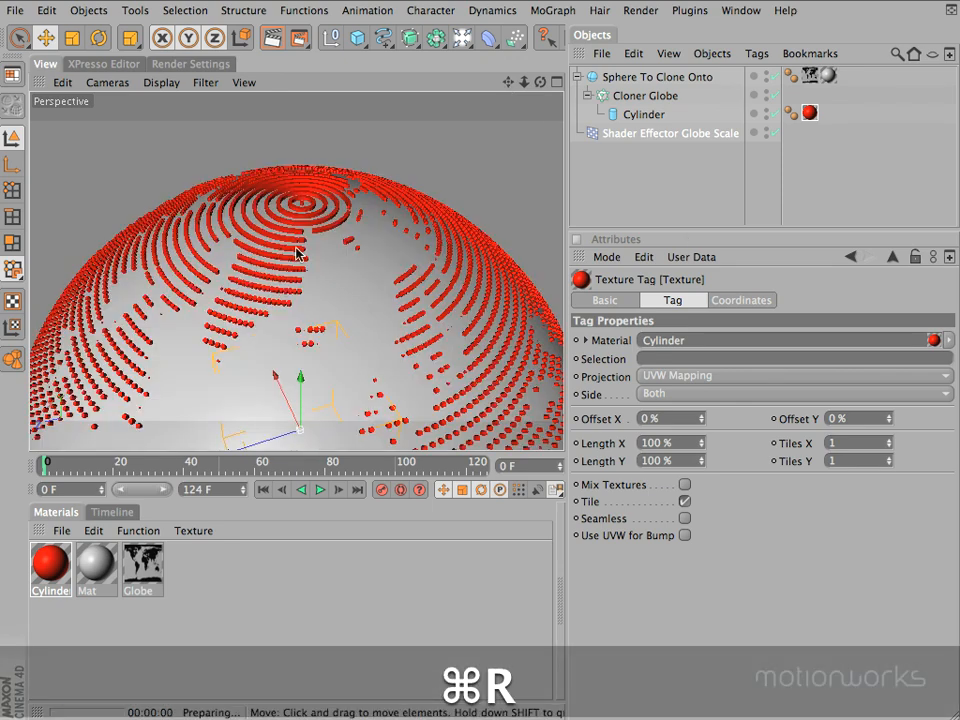
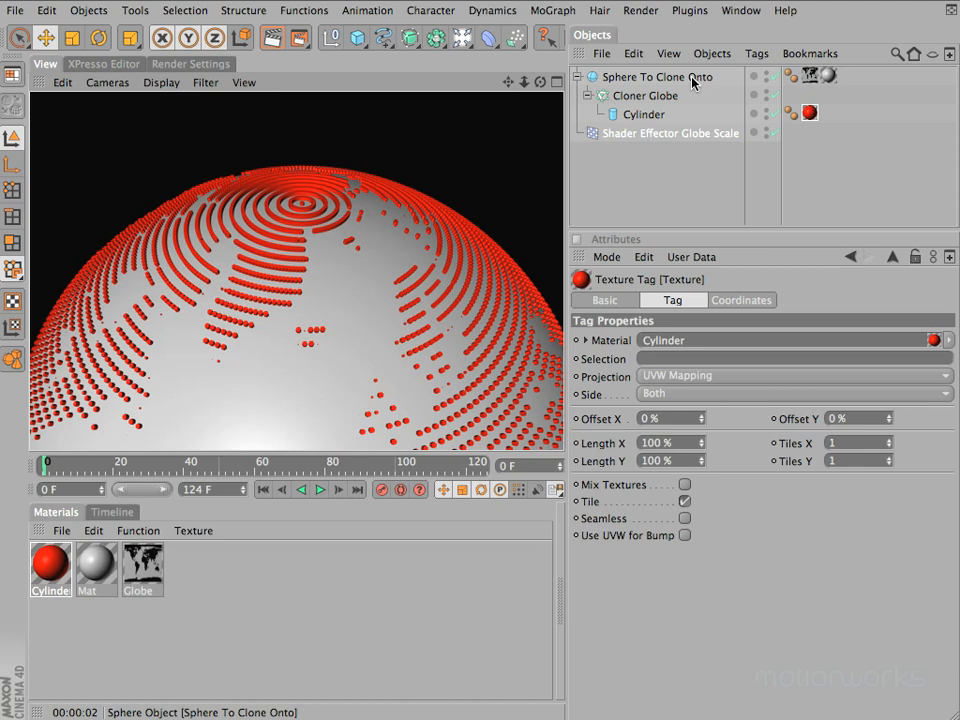
Halve the segment count of Sphere To Clone Onto to 96
click(695, 80)
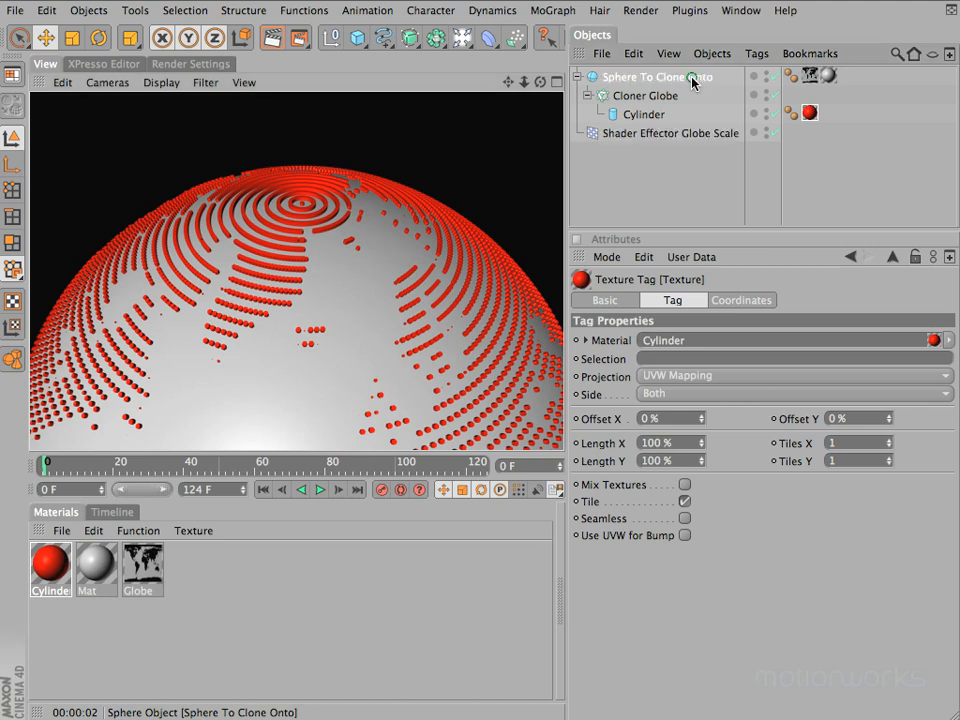
click(700, 354)
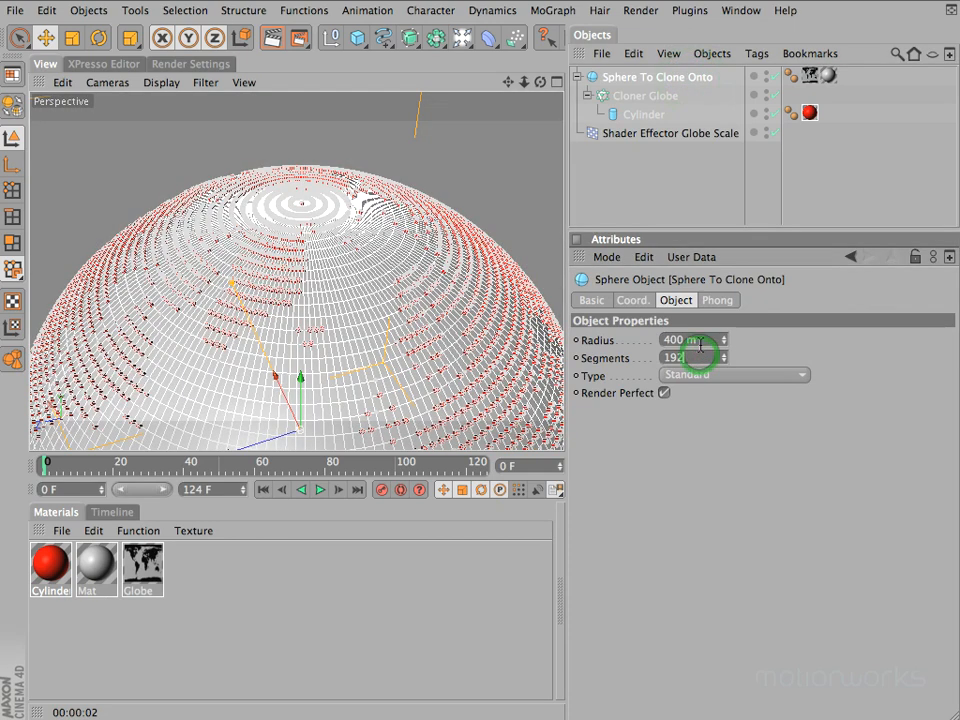
text(/2)
key(Return)
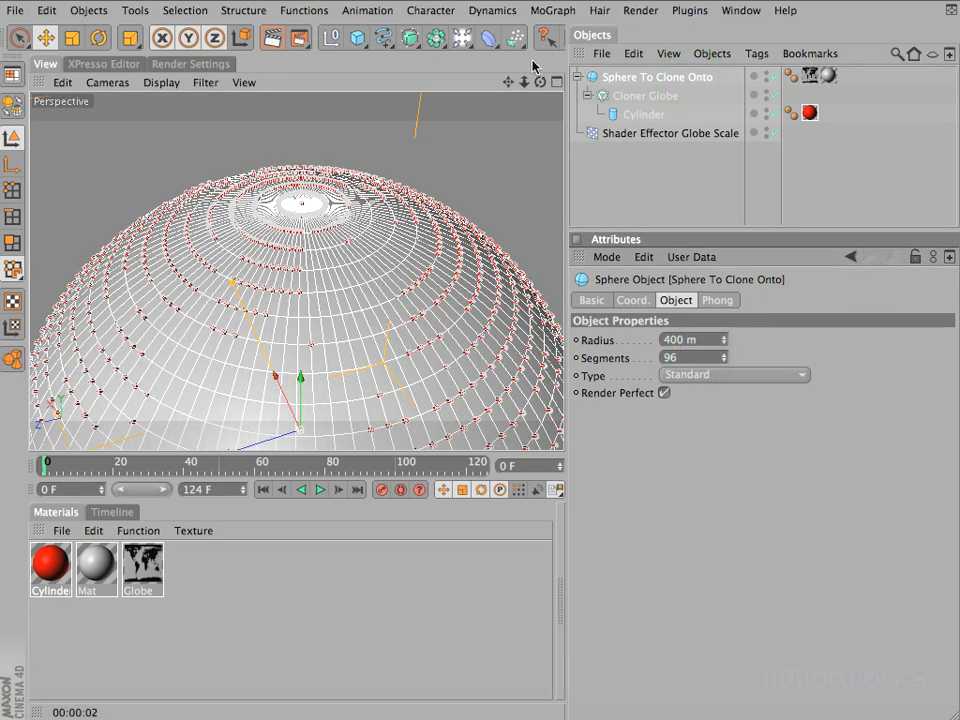
Disable Shader Effector Globe Scale and render the whole globe with its evenly sized clones
mouse_move(477, 232)
mouse_down()
mouse_move(482, 128)
mouse_move(474, 267)
mouse_move(477, 241)
mouse_up()
super+drag(508, 83, 477, 238)
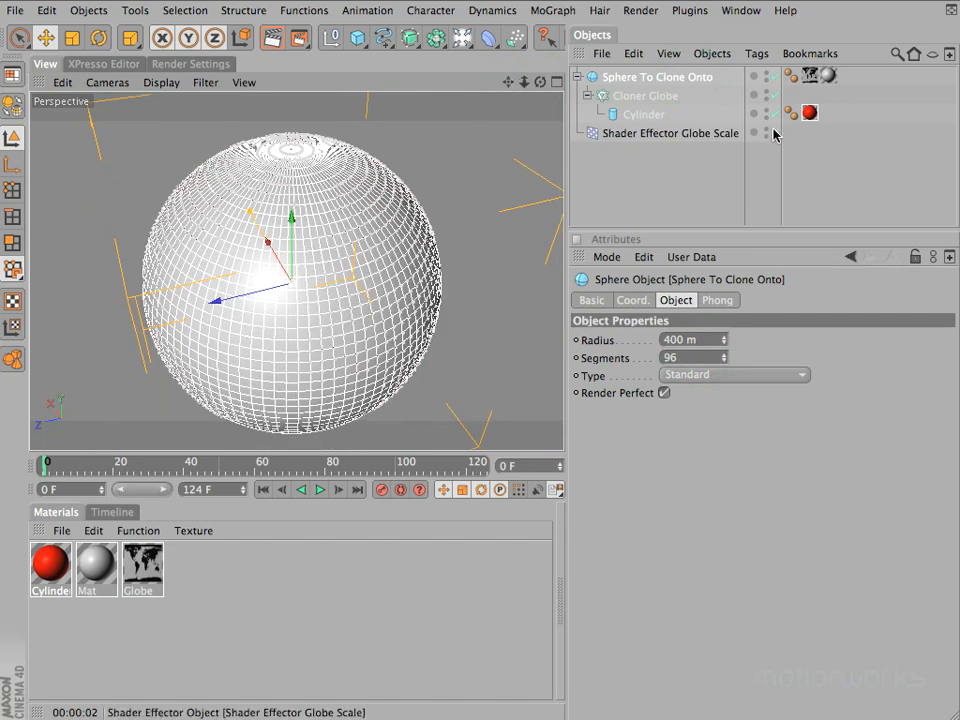
click(773, 131)
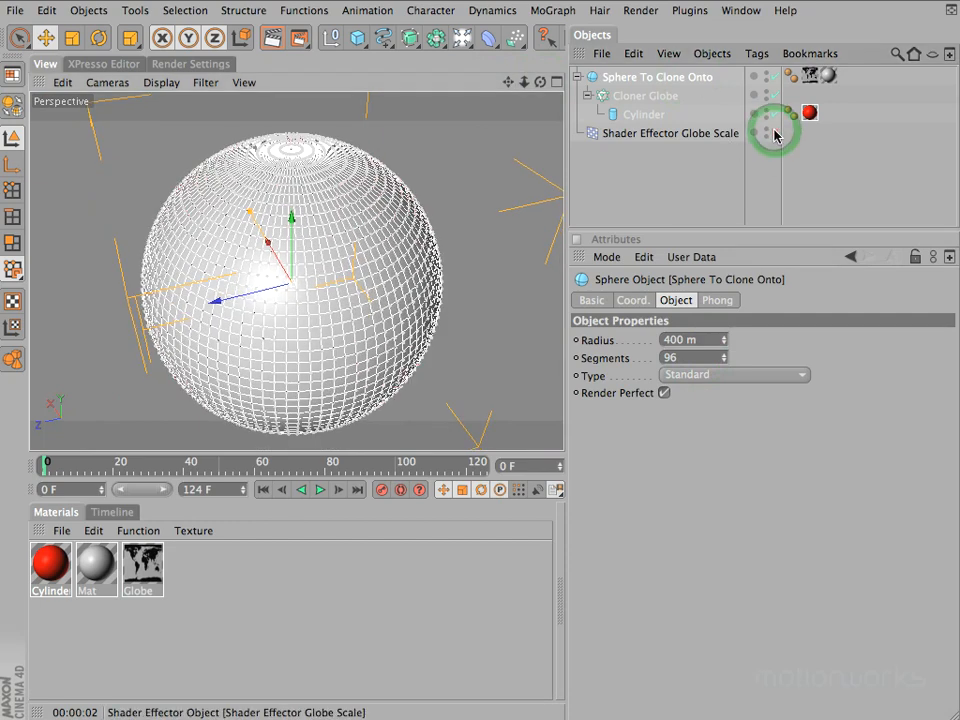
click(642, 190)
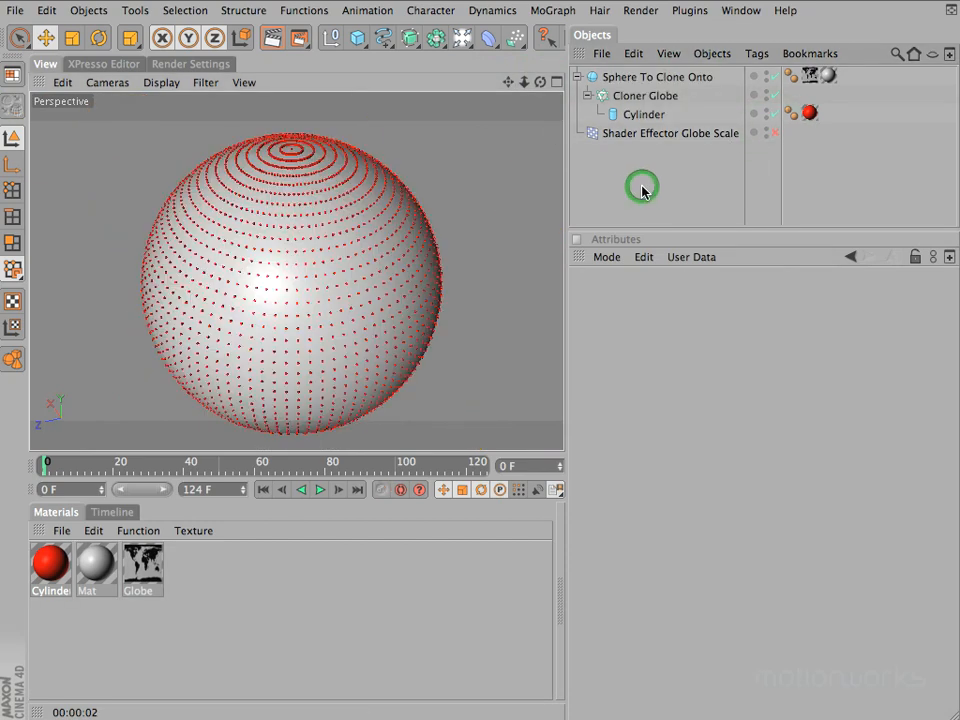
key(super+r)
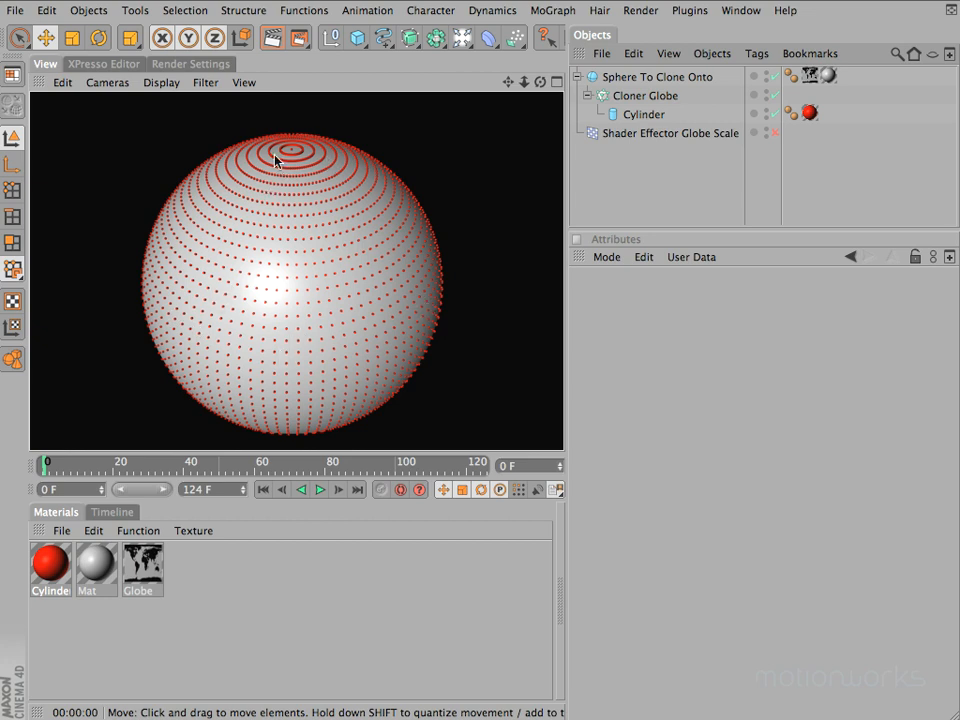
Add a Plain Effector to Cloner Globe and place it below Shader Effector Globe Scale in the object list
click(635, 95)
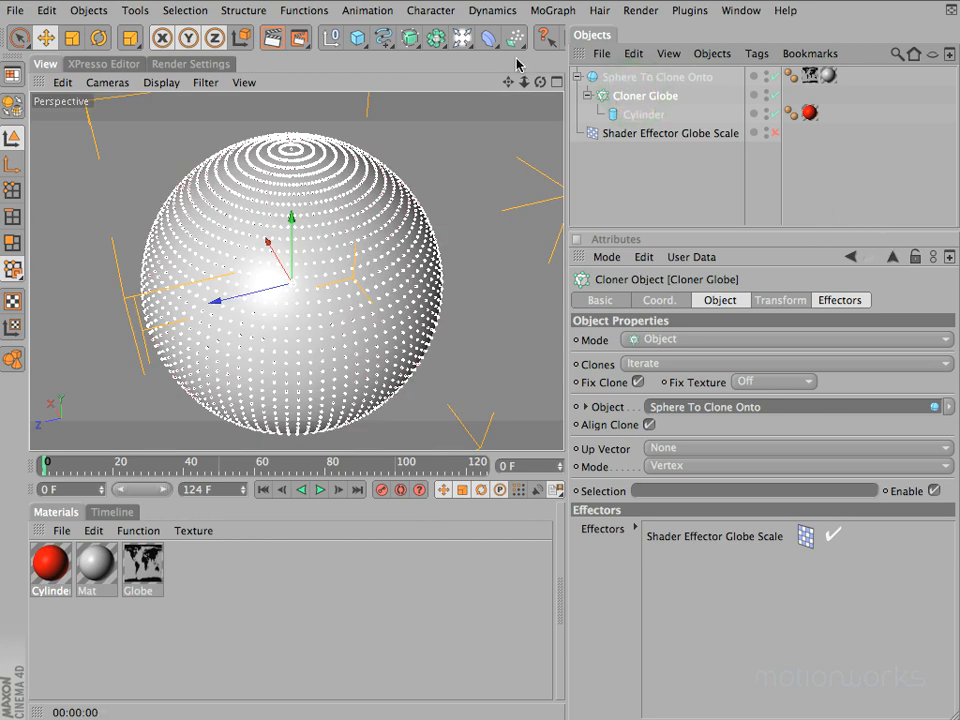
click(553, 11)
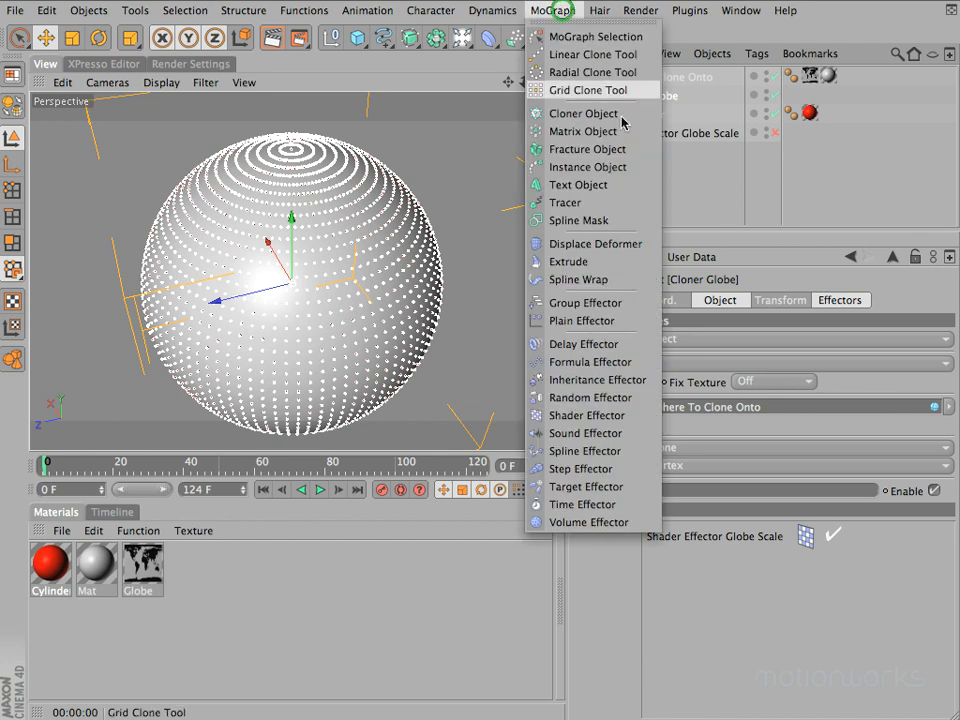
click(567, 321)
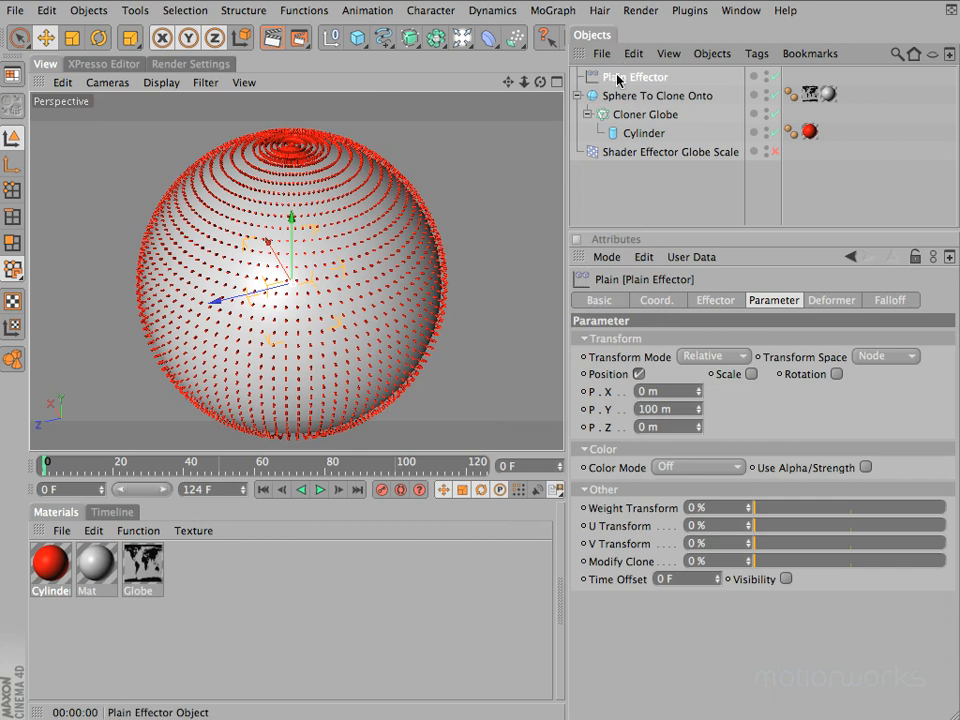
drag(618, 79, 645, 158)
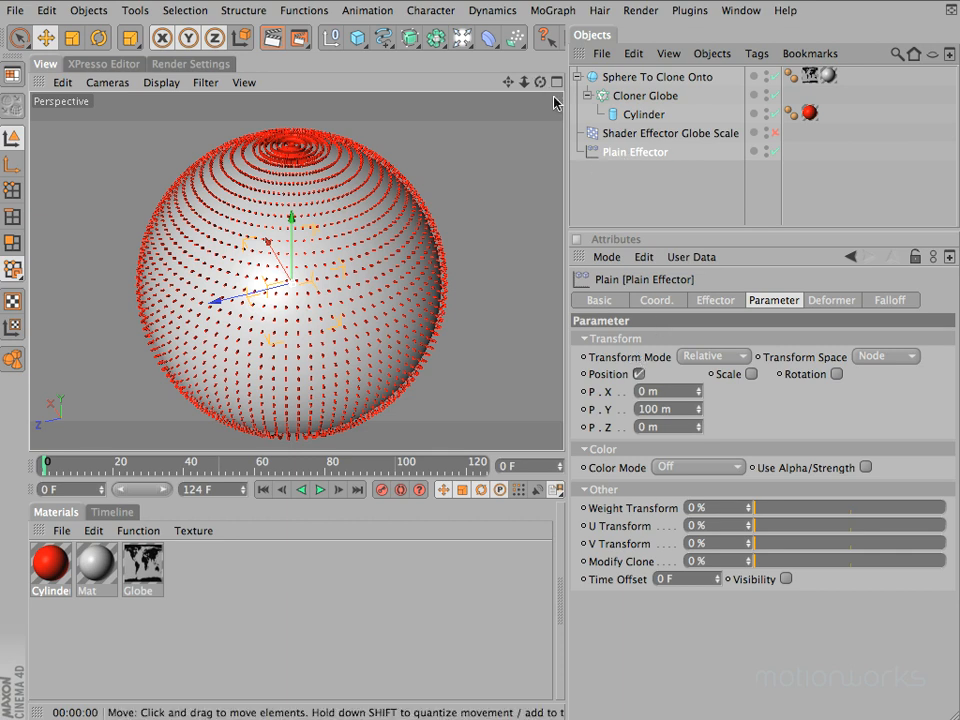
Try a Y position offset of 161 m on the Plain Effector, and switch it from affecting position to affecting scale
mouse_move(543, 87)
mouse_down()
mouse_move(469, 223)
mouse_move(491, 210)
mouse_move(482, 252)
mouse_up()
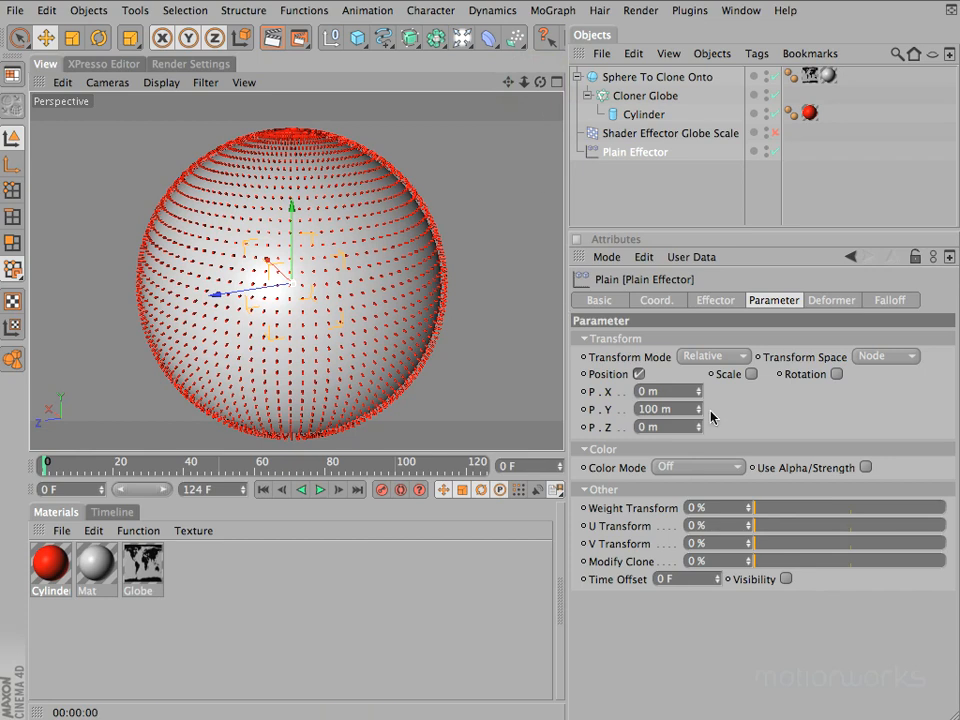
mouse_move(703, 414)
mouse_down()
mouse_move(694, 352)
mouse_move(699, 445)
mouse_move(702, 410)
mouse_move(693, 412)
mouse_up()
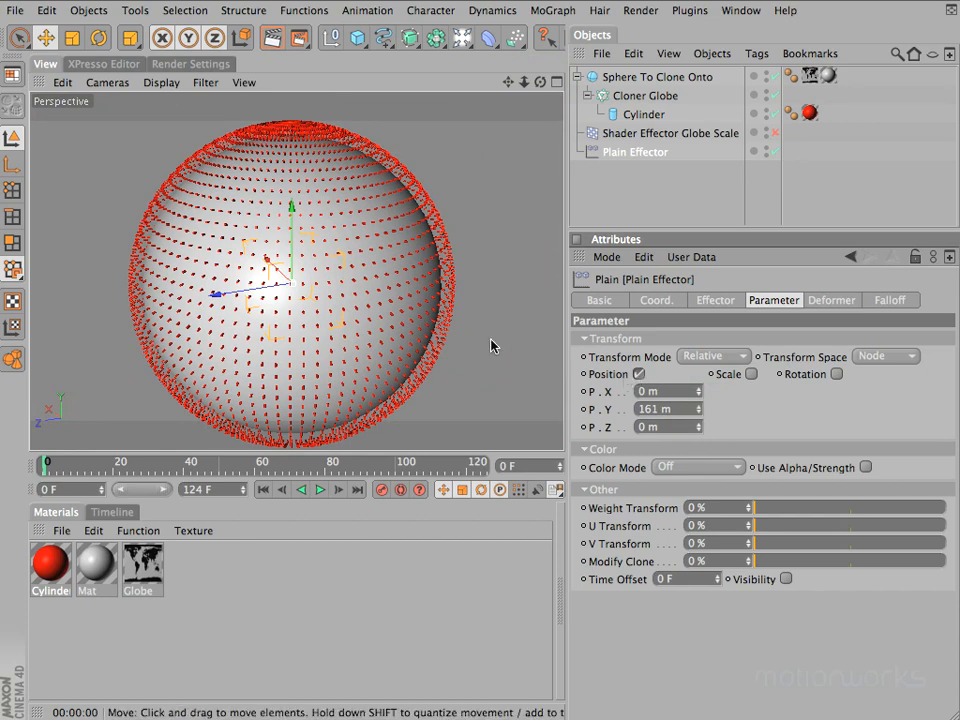
click(638, 374)
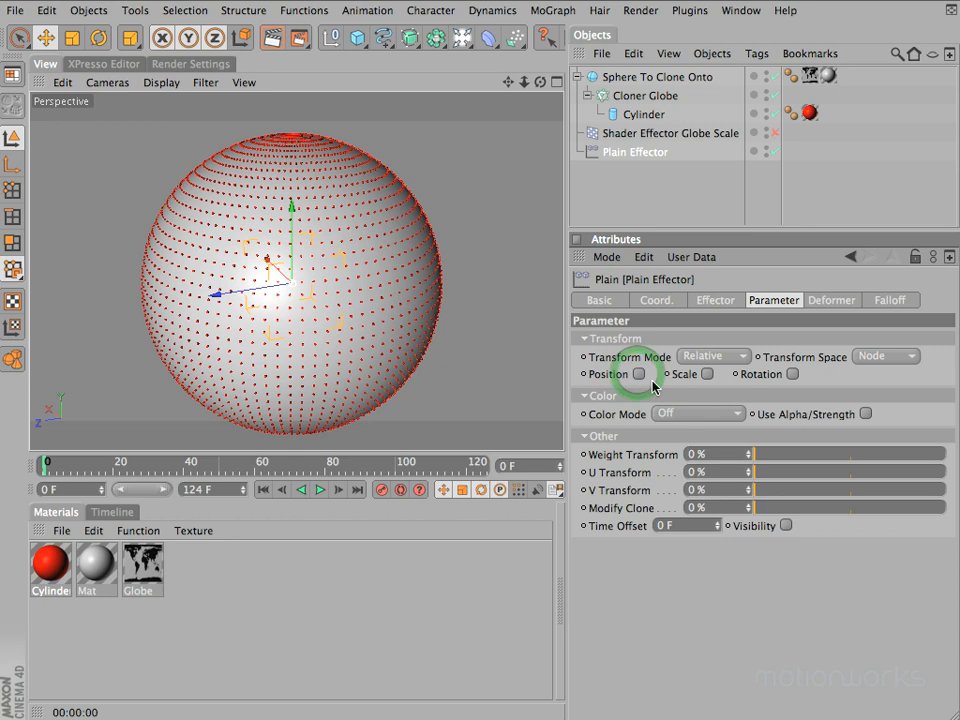
click(707, 374)
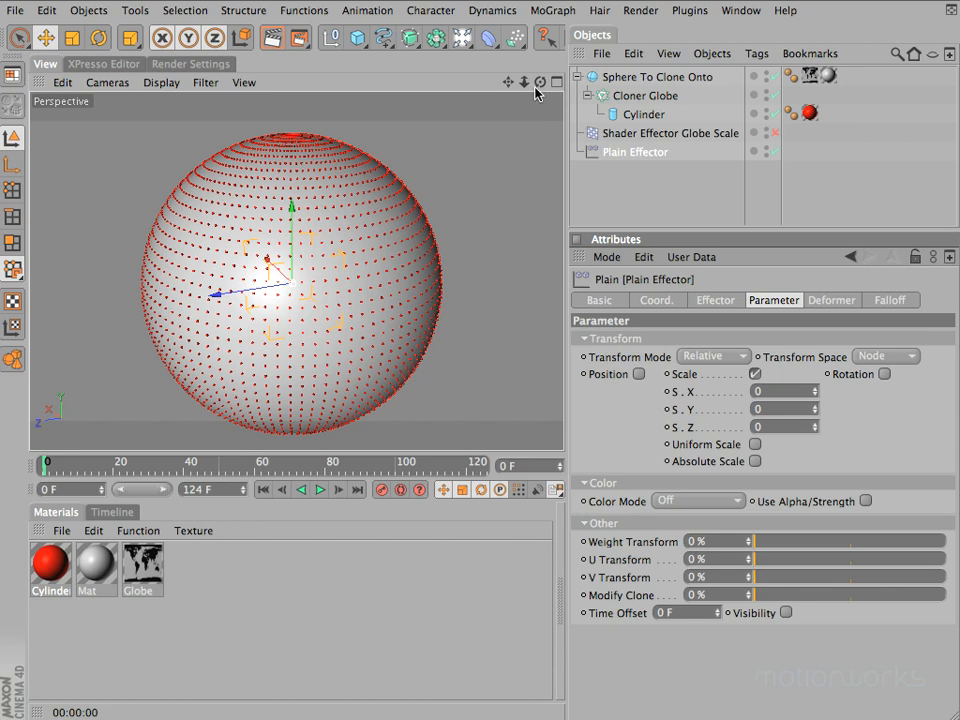
Rename the Plain Effector to Plain Effector Globe Scale
drag(540, 82, 478, 248)
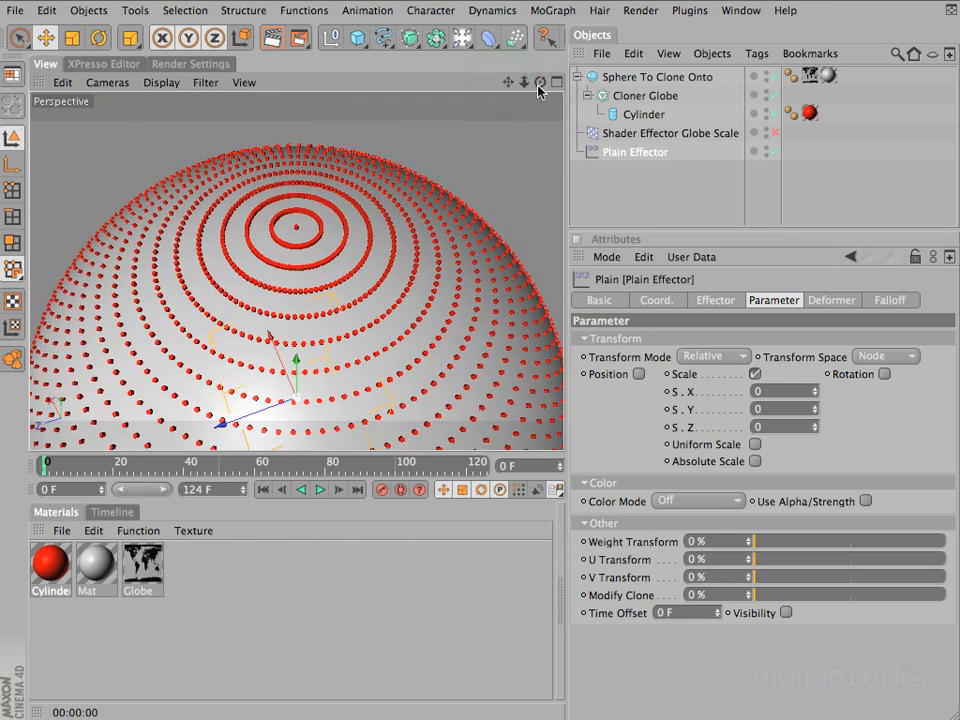
drag(538, 83, 480, 249)
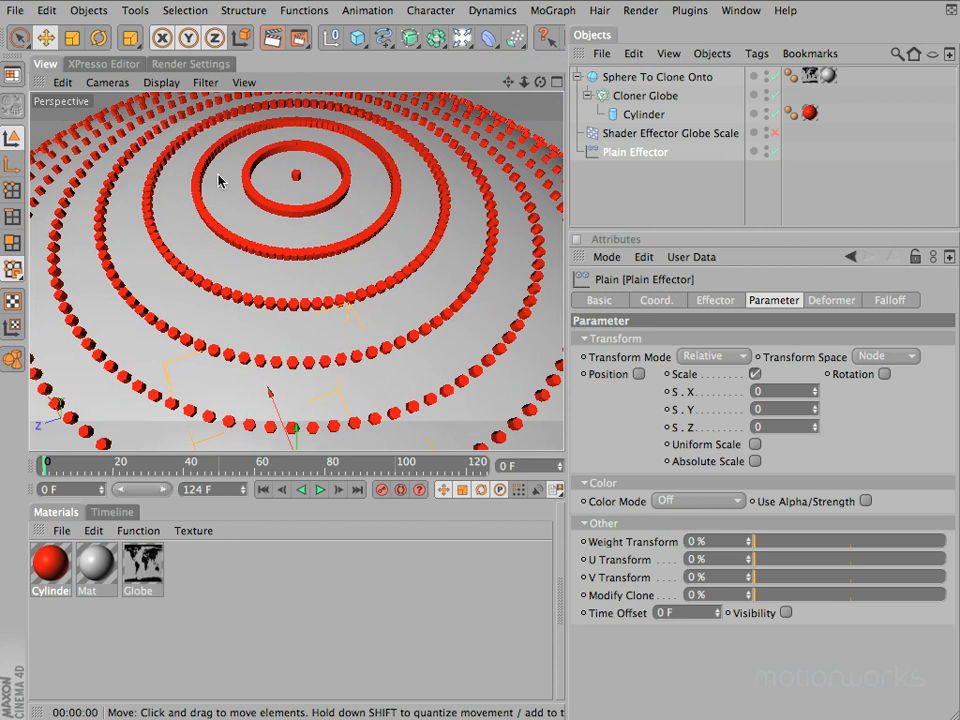
double_click(640, 153)
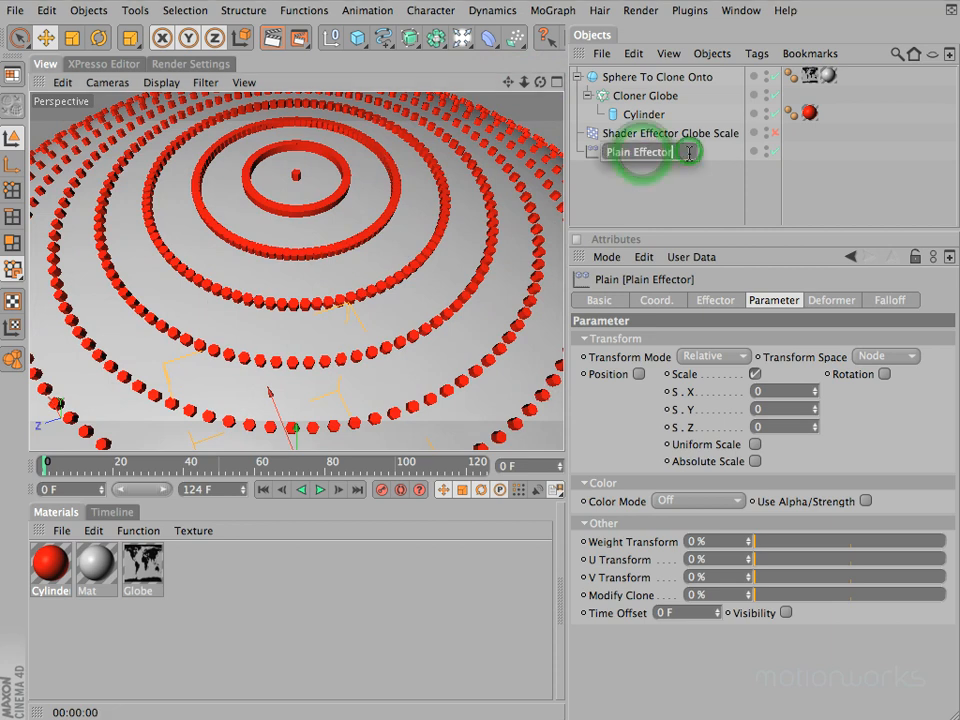
click(689, 152)
text(Globe Scale)
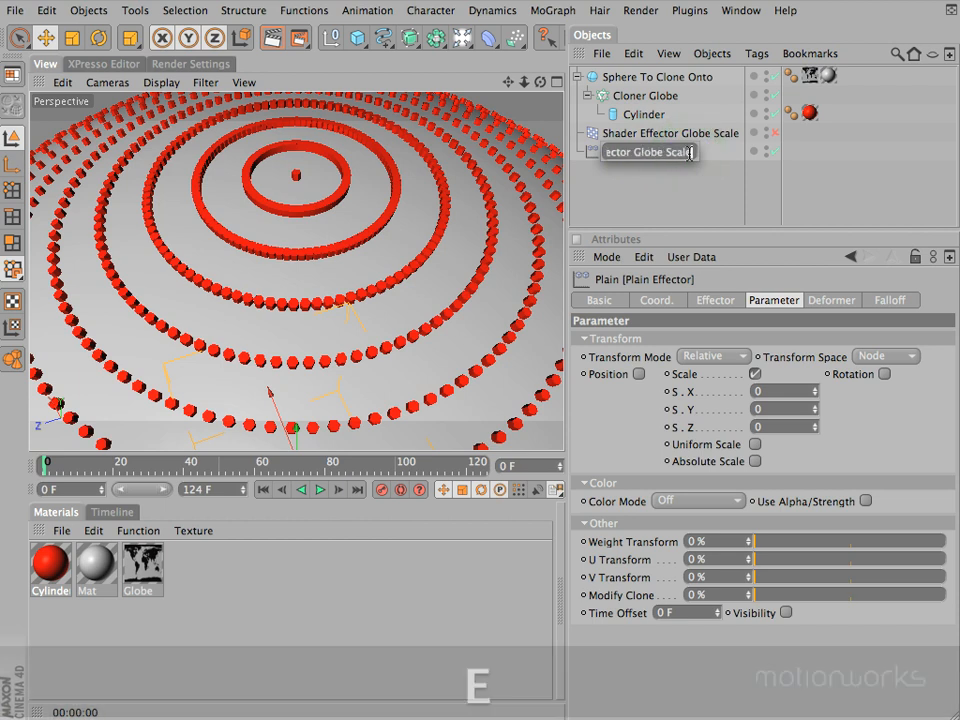
key(Return)
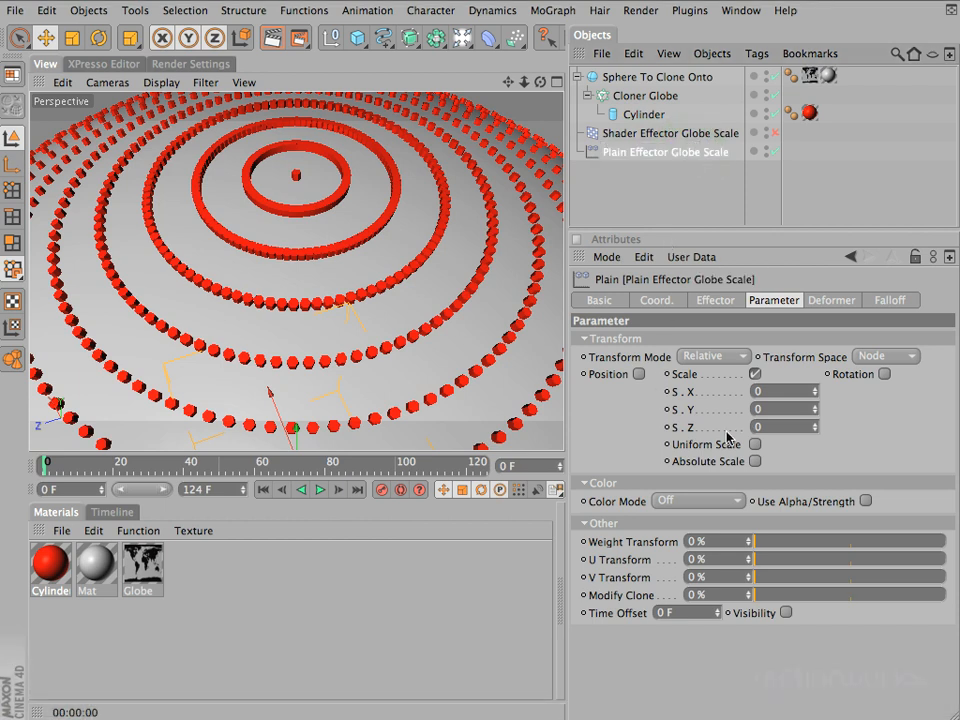
Enable uniform scale on Plain Effector Globe Scale and set its scale to -1
click(756, 444)
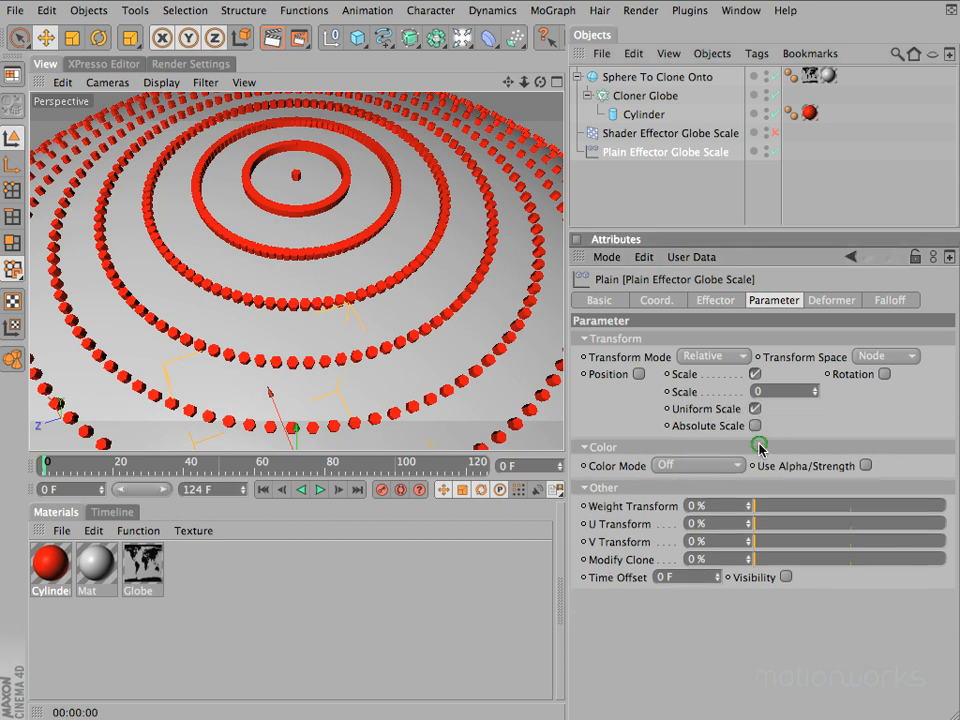
click(772, 391)
text(-1)
key(Return)
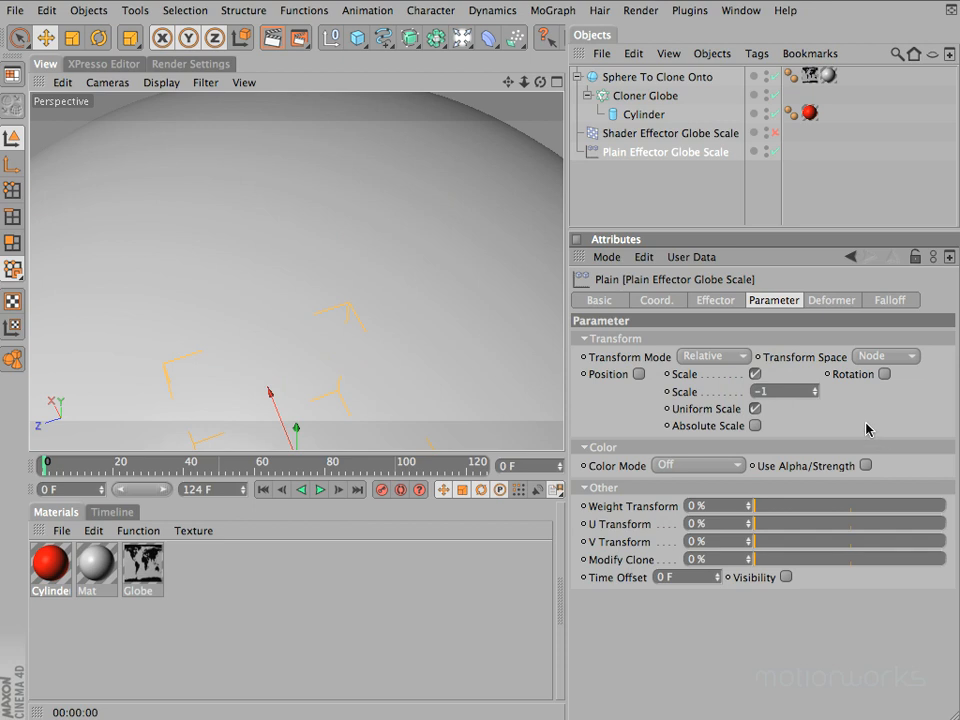
Try effector scale values of -0.41 and -0.59, and examine the shrunken clones around the globe
drag(816, 395, 815, 396)
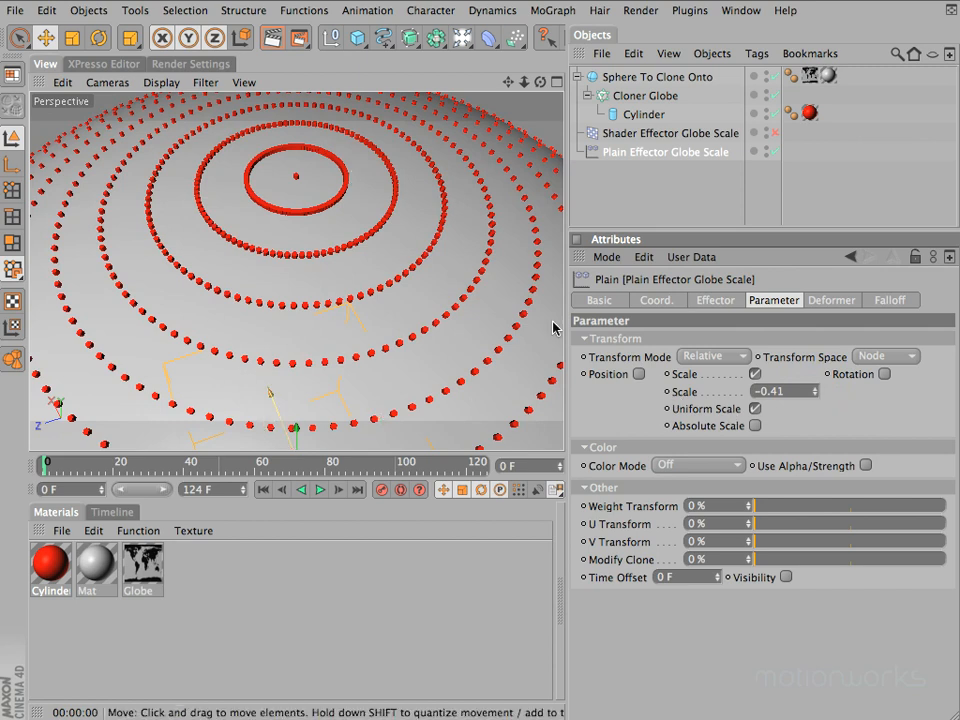
drag(526, 84, 440, 248)
drag(815, 393, 815, 390)
drag(541, 82, 468, 262)
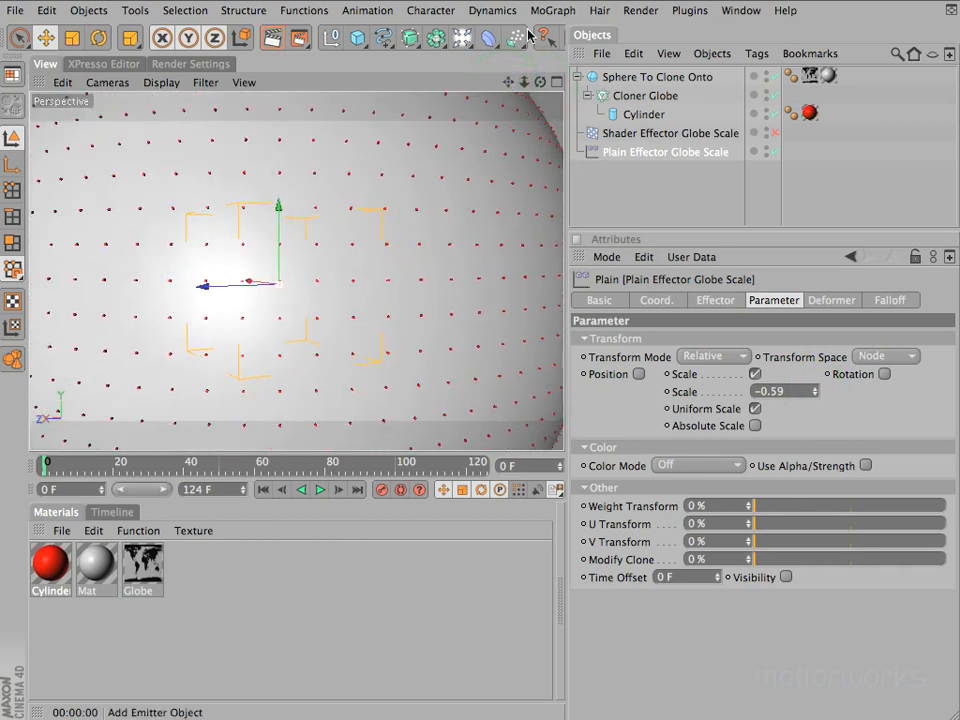
drag(523, 82, 477, 243)
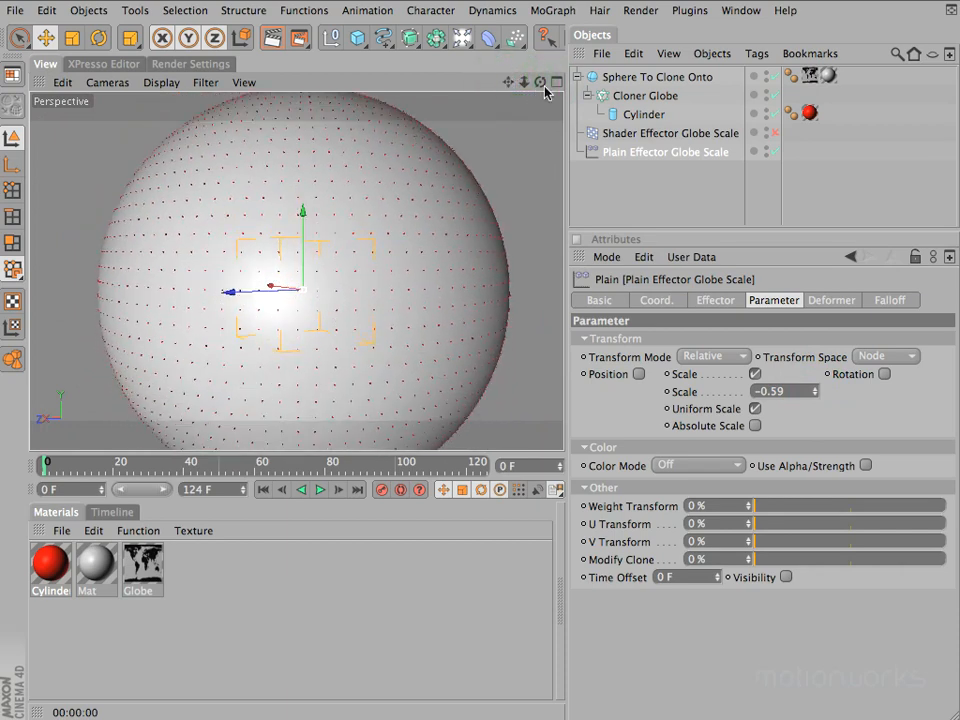
drag(541, 81, 463, 254)
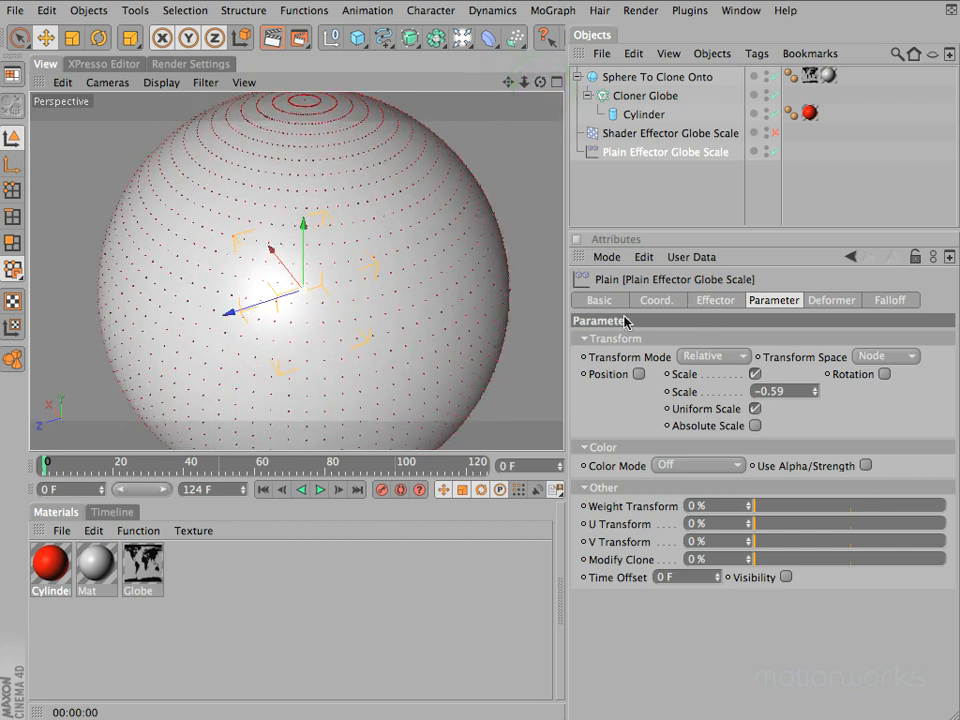
Set the falloff shape of Plain Effector Globe Scale to Sphere
click(884, 301)
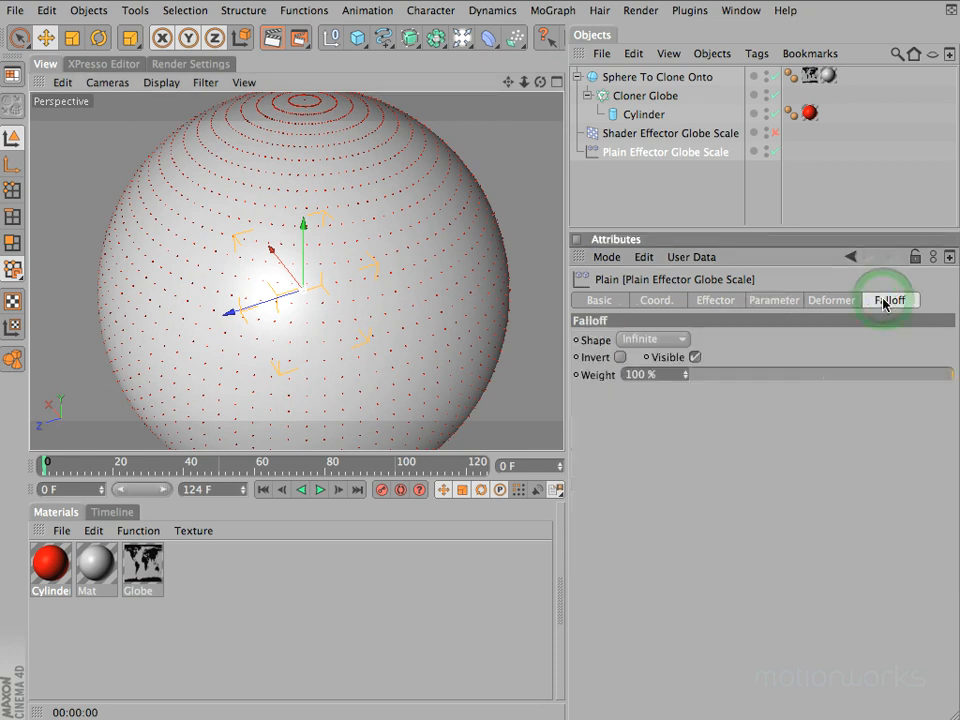
click(655, 340)
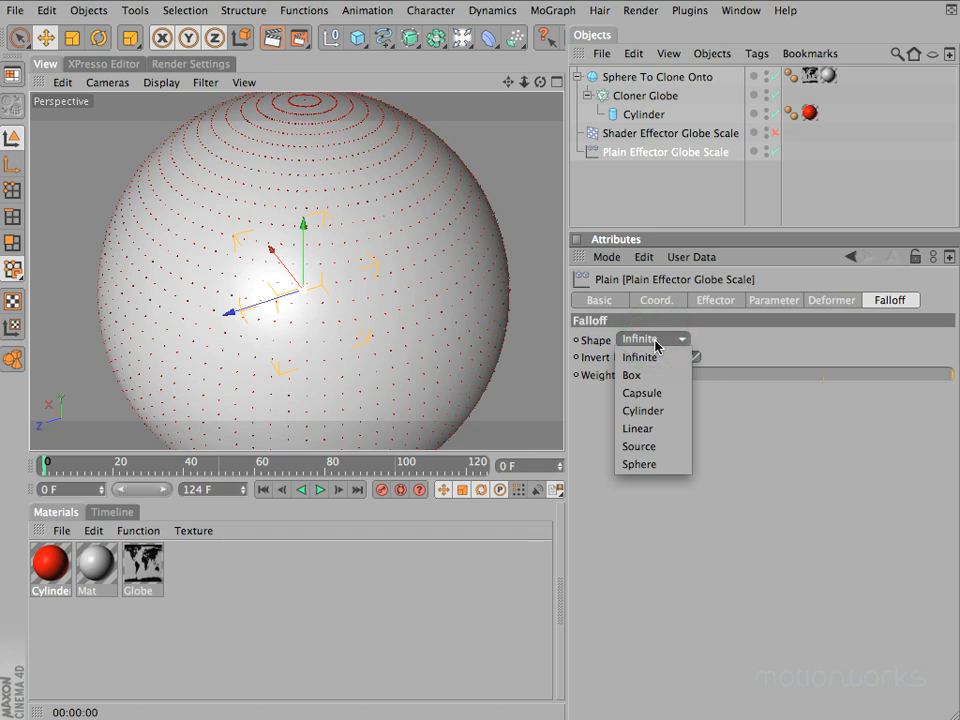
click(645, 465)
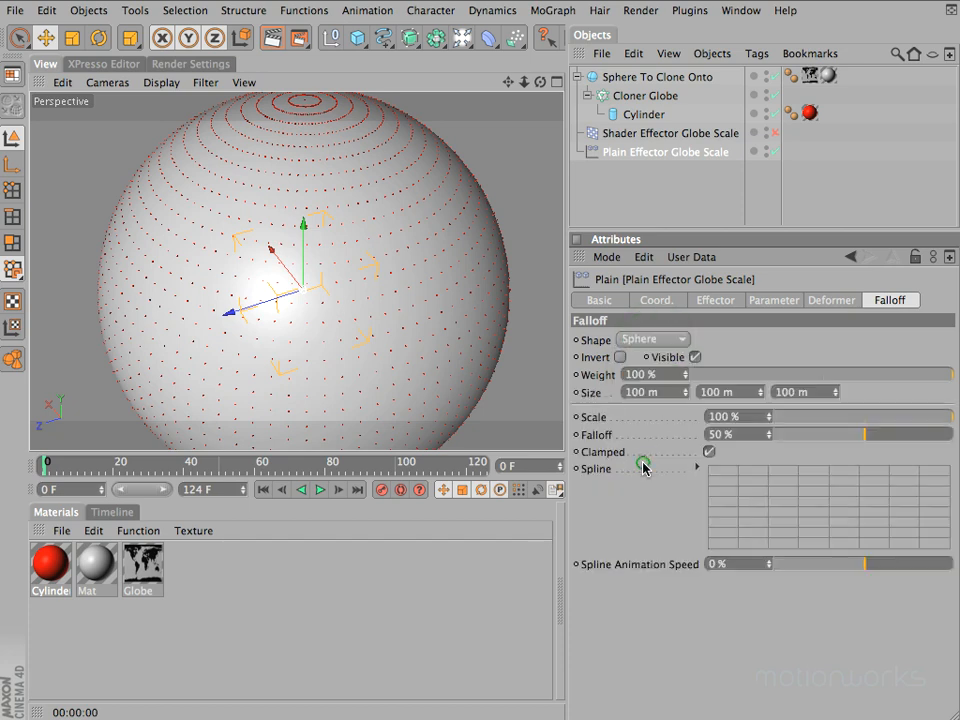
Test scale values such as -5.91 and 2.99 on Plain Effector Globe Scale, and set the scale to -1
click(775, 300)
click(814, 390)
drag(818, 378, 785, 372)
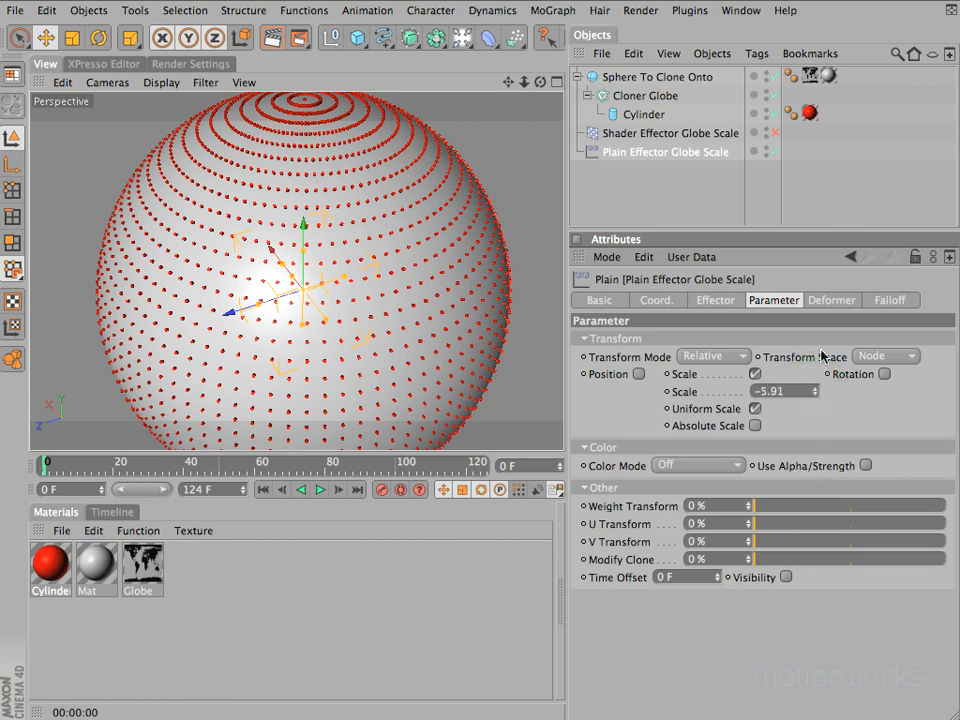
drag(815, 362, 627, 380)
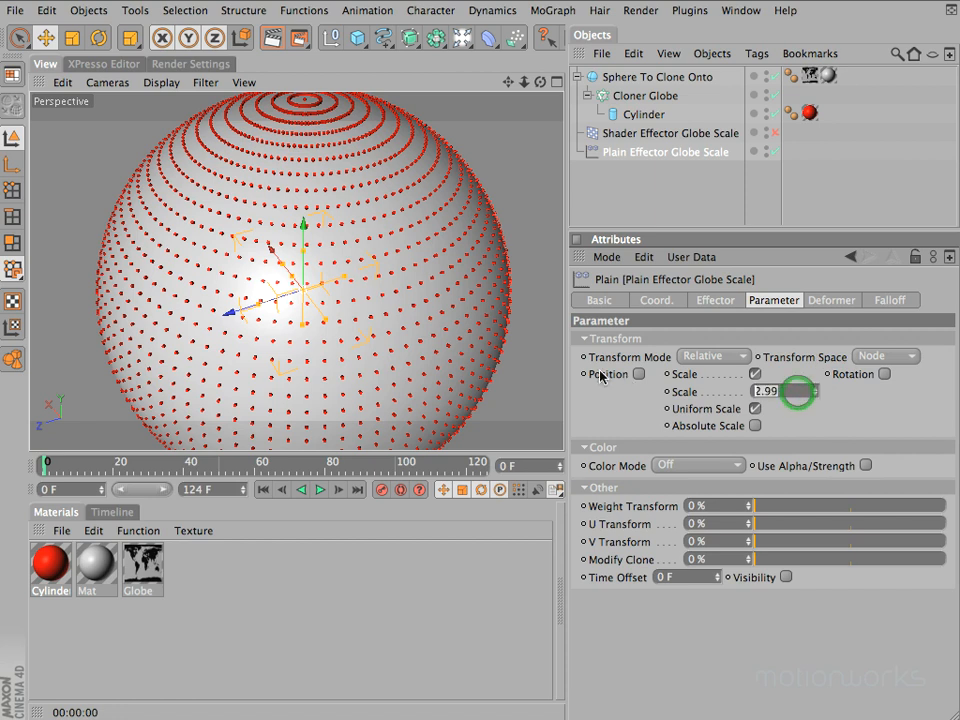
text(-1)
key(Return)
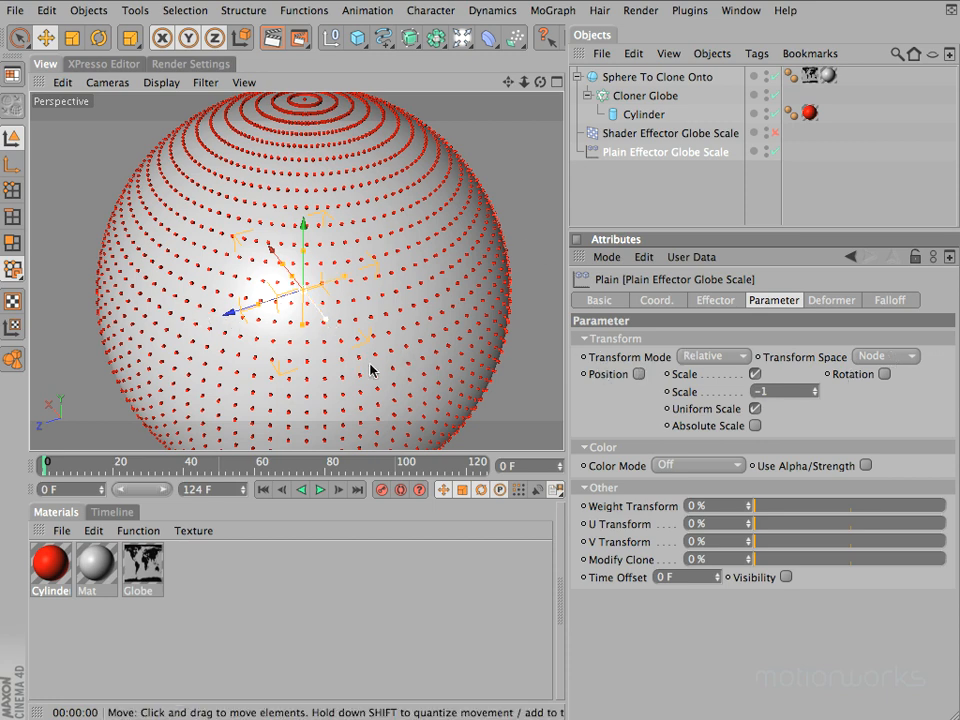
Move the effector about 377 m along its Z axis to the globe's surface and examine its effect on the clones there
drag(229, 313, 32, 377)
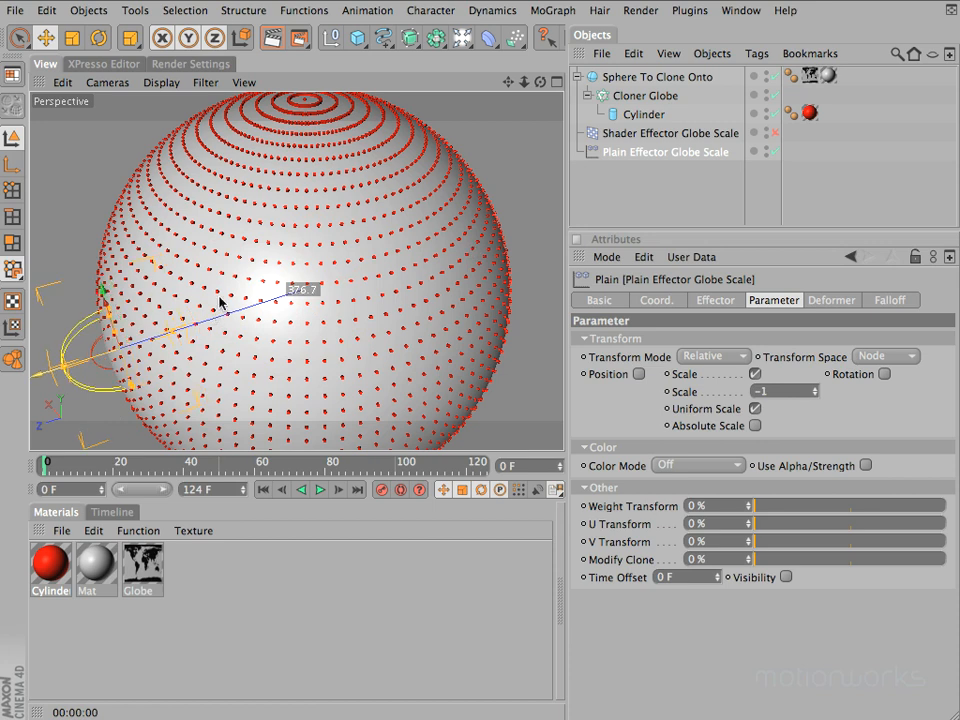
drag(539, 194, 482, 246)
drag(553, 218, 480, 249)
drag(309, 330, 478, 250)
Change the falloff shape of Plain Effector Globe Scale to Box
click(885, 302)
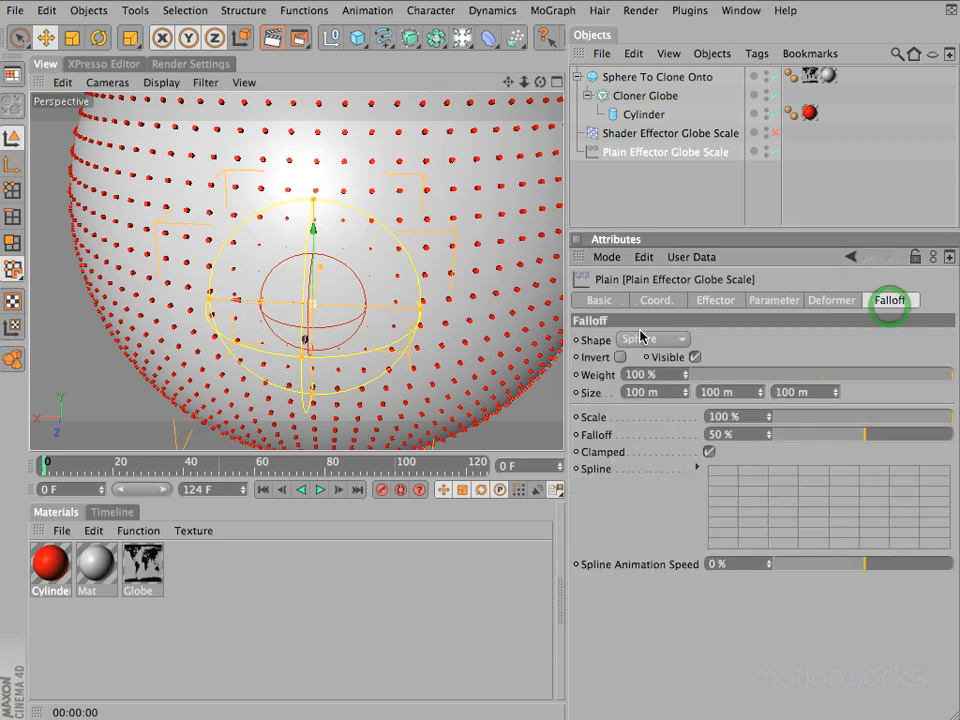
click(642, 340)
click(645, 375)
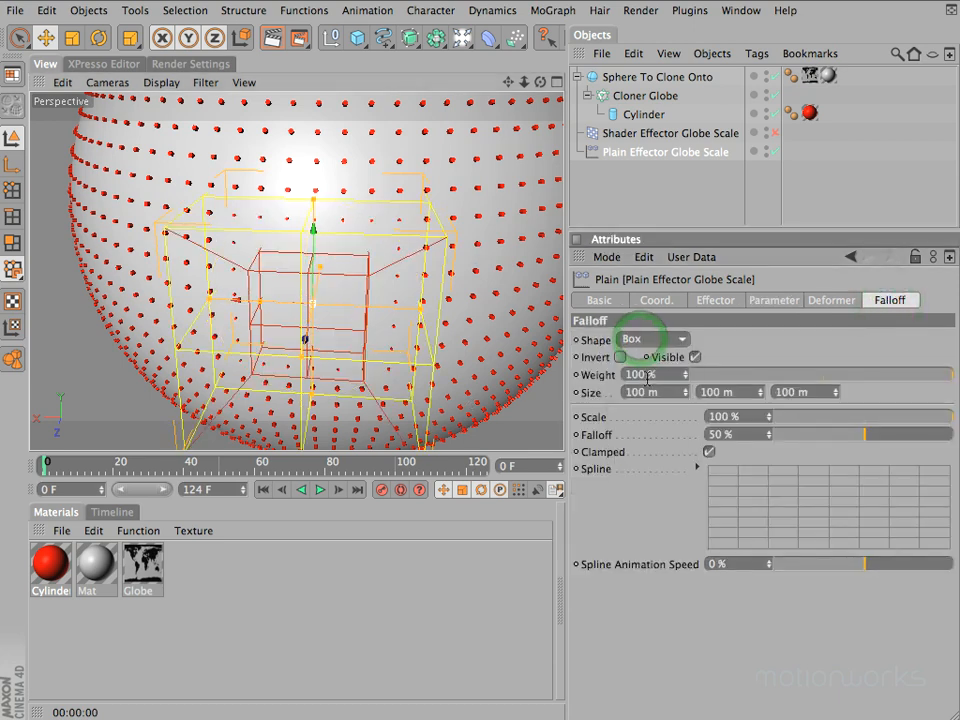
Change the falloff shape of Plain Effector Globe Scale back to Sphere and move the effector slightly up along its Y axis
click(652, 341)
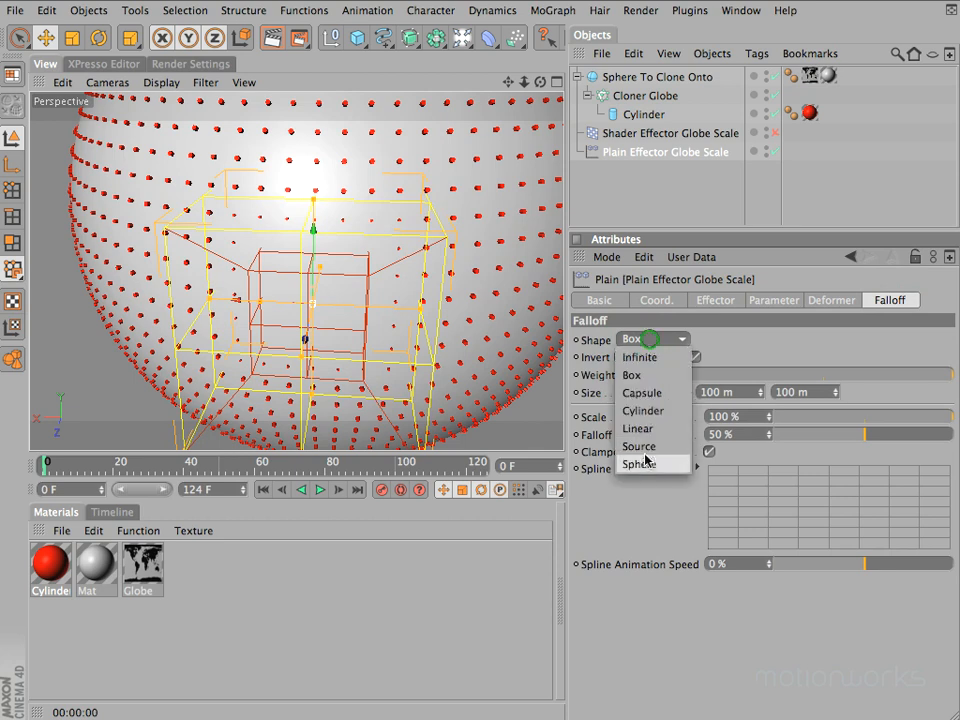
click(648, 463)
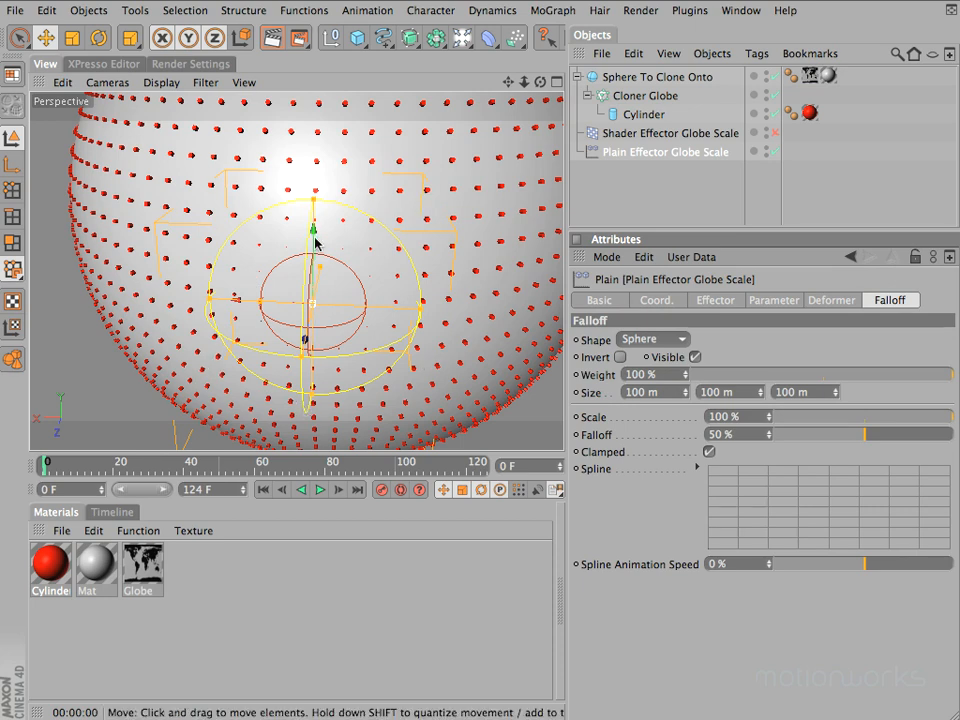
mouse_move(312, 230)
mouse_down()
mouse_move(312, 145)
mouse_move(312, 293)
mouse_move(312, 150)
mouse_move(312, 235)
mouse_up()
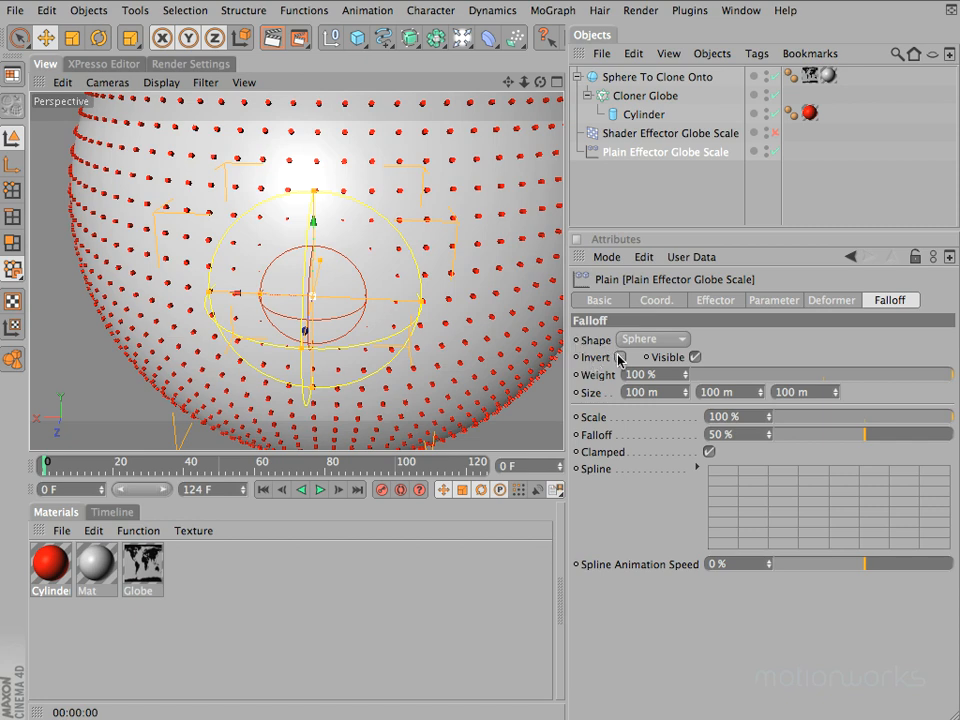
Invert the falloff of Plain Effector Globe Scale, move the effector slightly down, and check its scale parameter
click(620, 357)
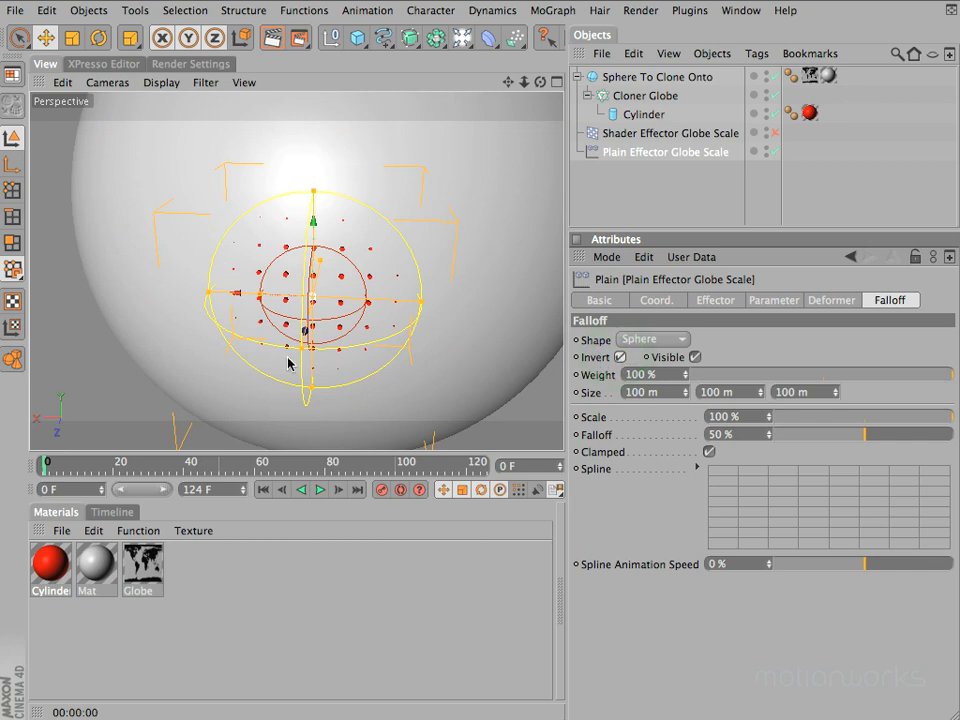
mouse_move(313, 225)
mouse_down()
mouse_move(313, 173)
mouse_move(313, 240)
mouse_up()
click(773, 300)
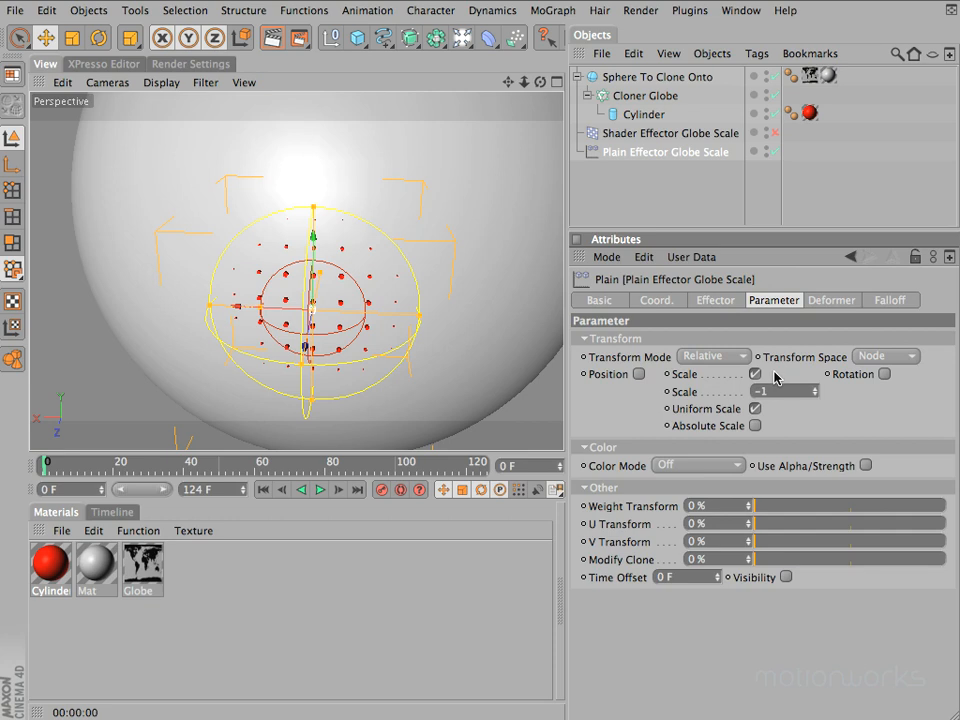
click(889, 300)
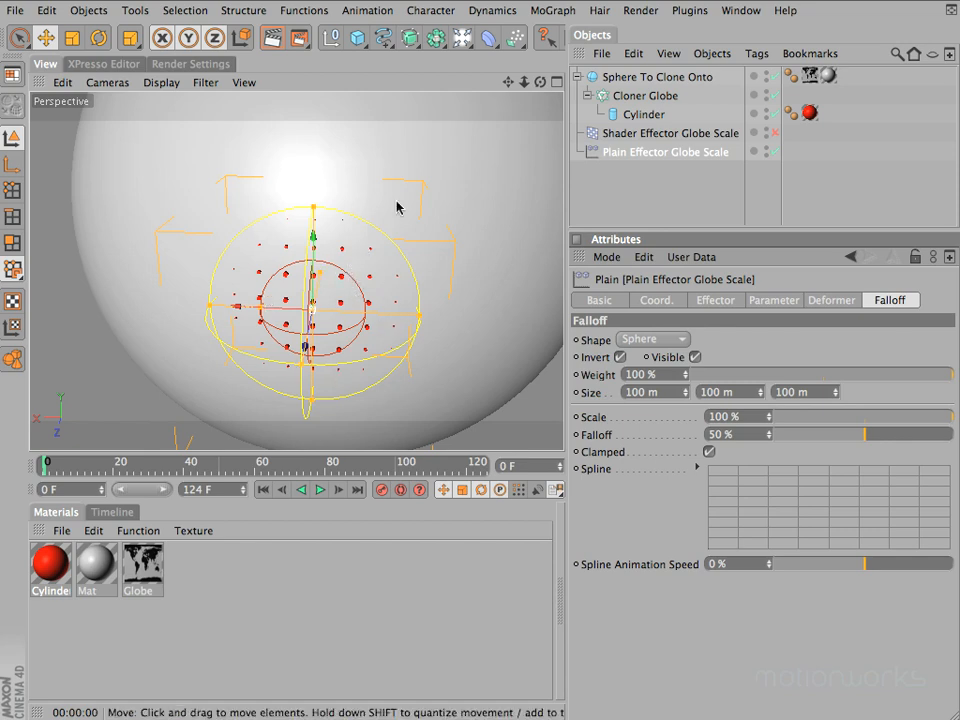
Center Plain Effector Globe Scale inside the globe by setting its Y and Z positions to 0 m
drag(540, 82, 506, 94)
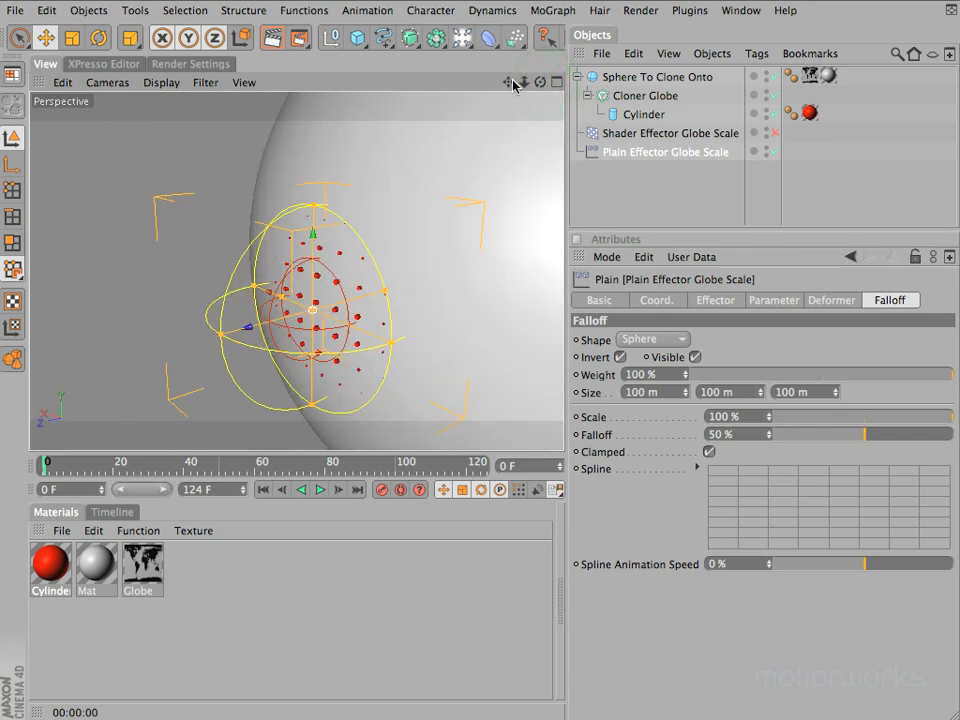
drag(513, 83, 506, 211)
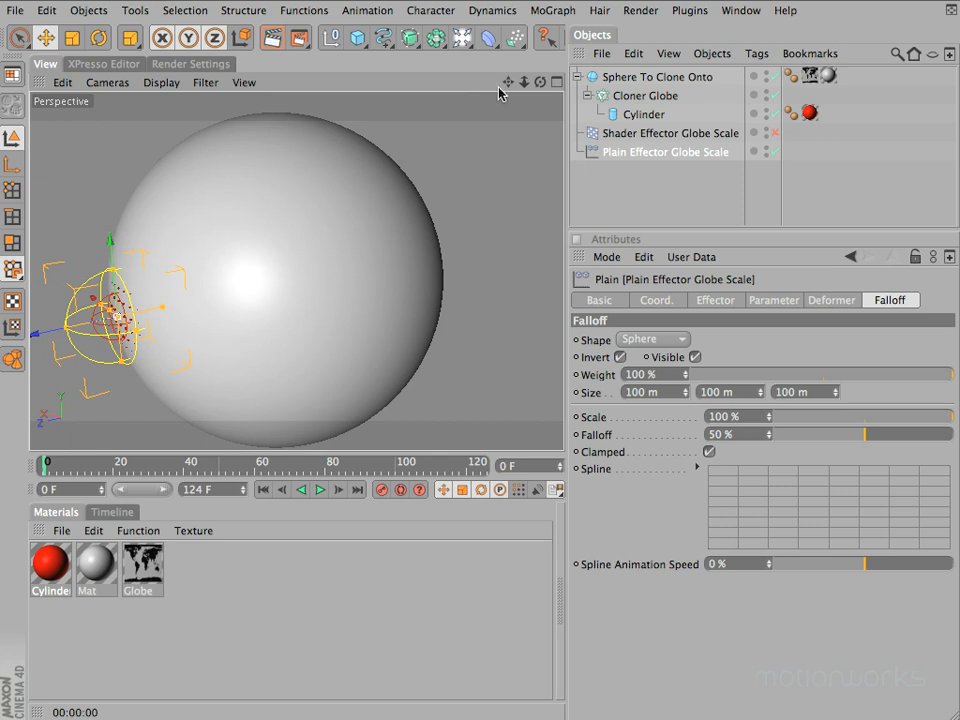
drag(508, 83, 511, 81)
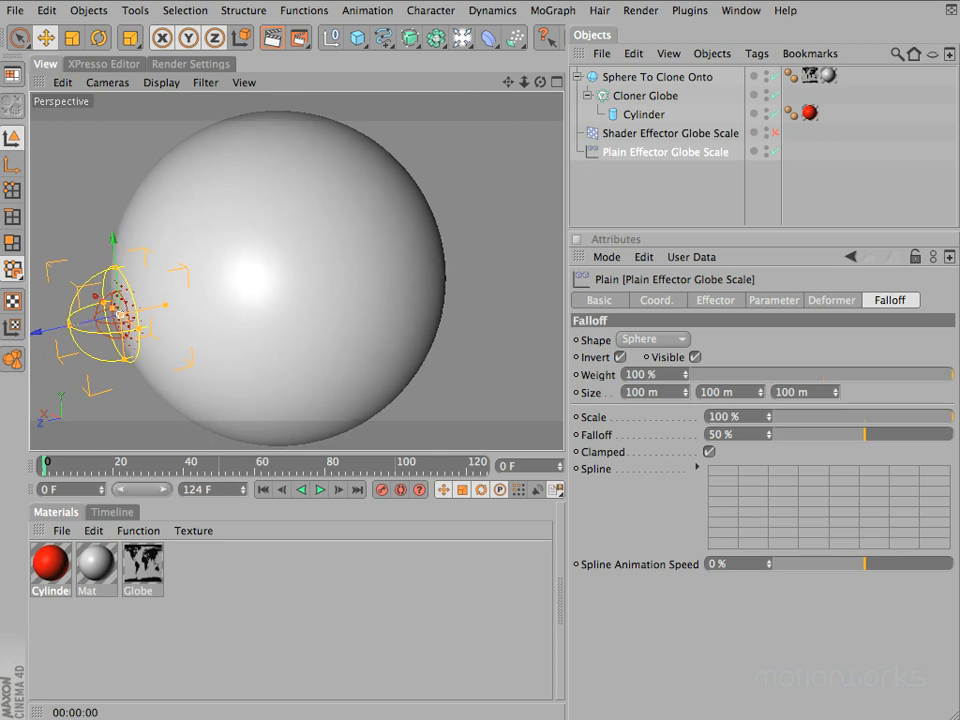
click(650, 298)
click(644, 365)
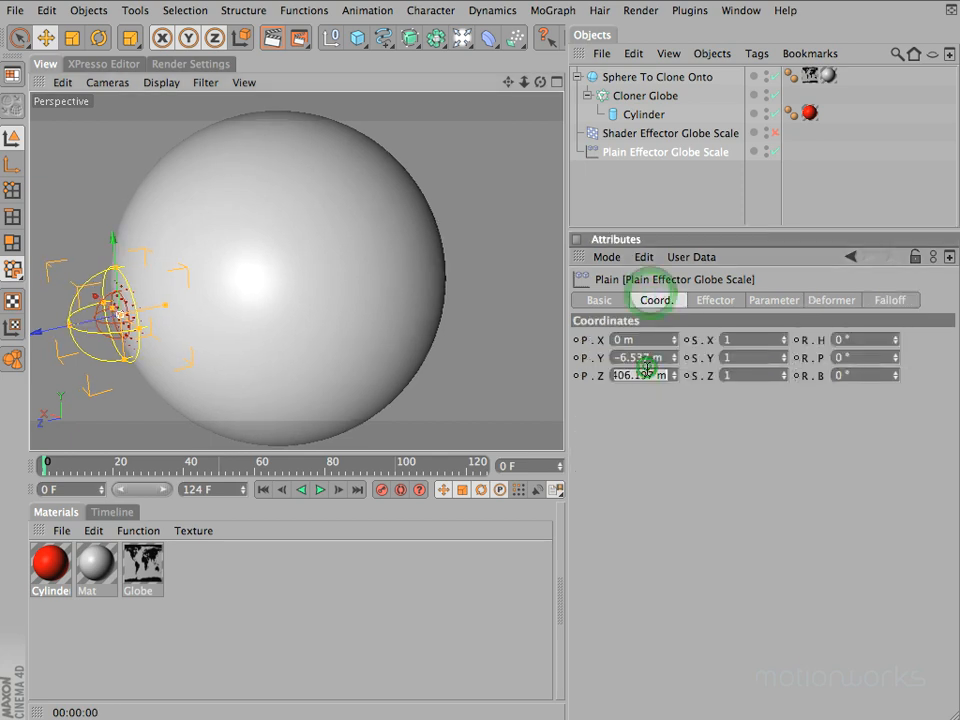
text(0)
key(Tab)
text(0)
key(Return)
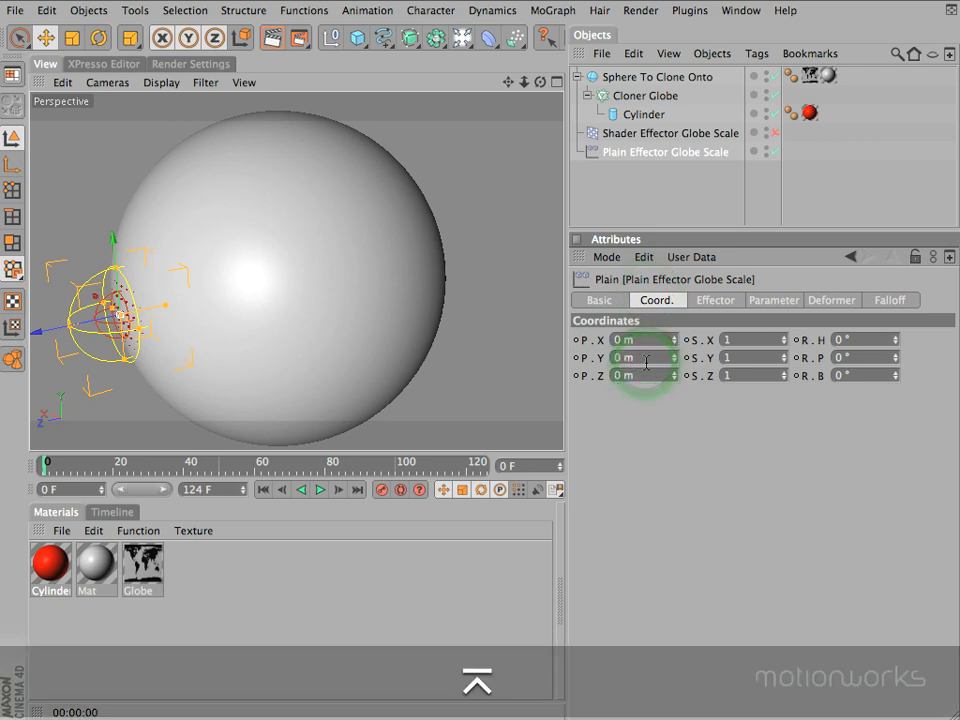
Enlarge the effector's spherical falloff to about 828 × 828 × 845 m so that it encloses the globe
click(541, 83)
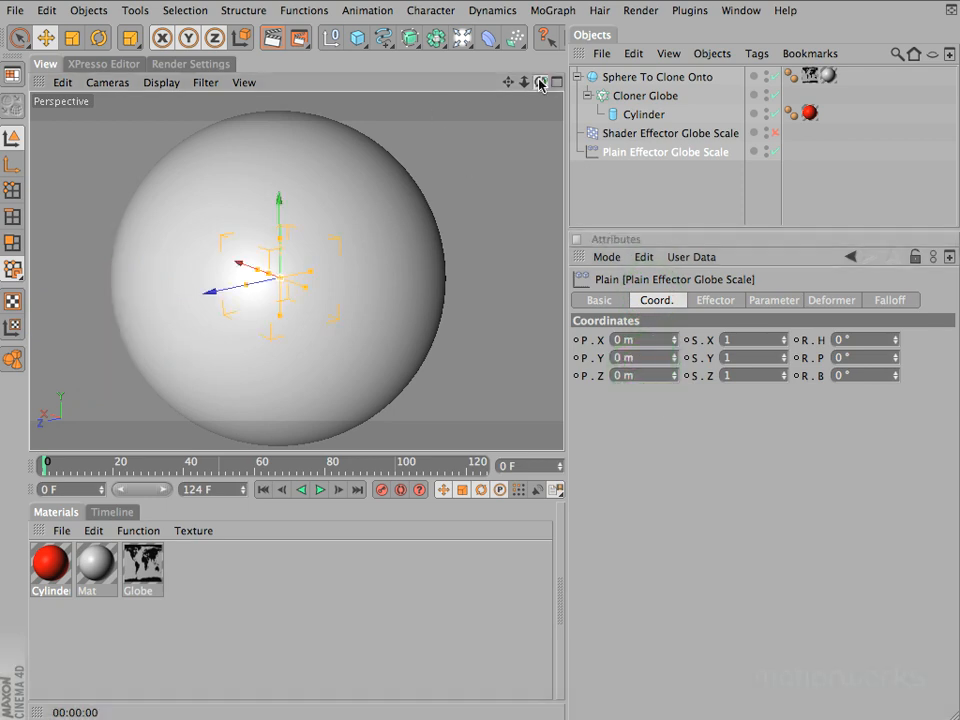
drag(471, 245, 506, 250)
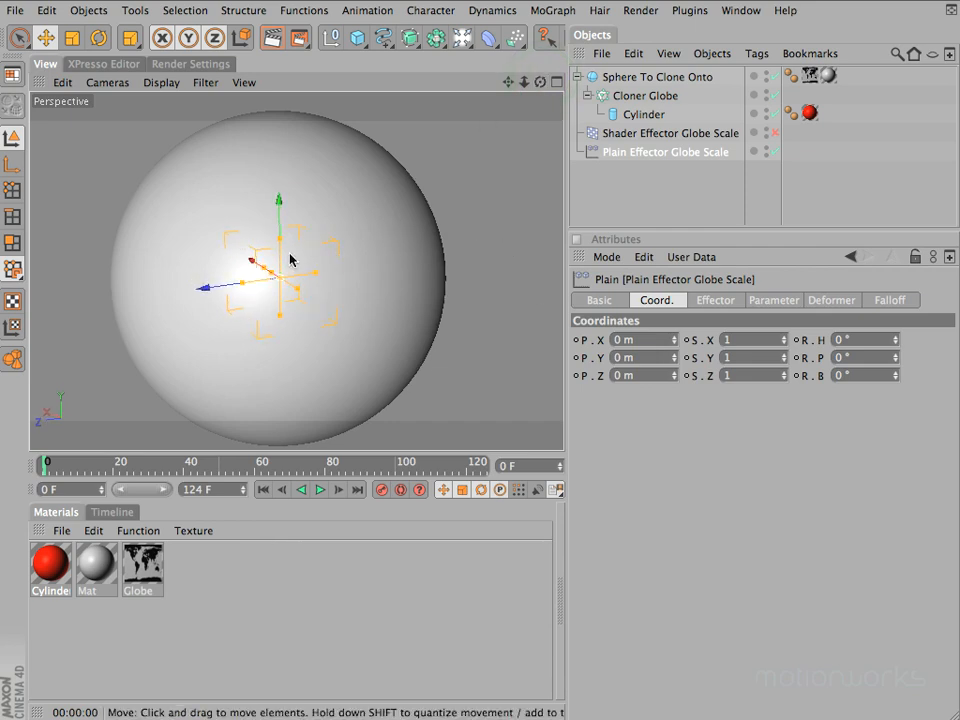
mouse_move(316, 271)
shift+mouse_down()
mouse_move(493, 243)
mouse_move(471, 250)
mouse_move(484, 249)
mouse_move(478, 243)
shift+mouse_up()
drag(540, 82, 471, 251)
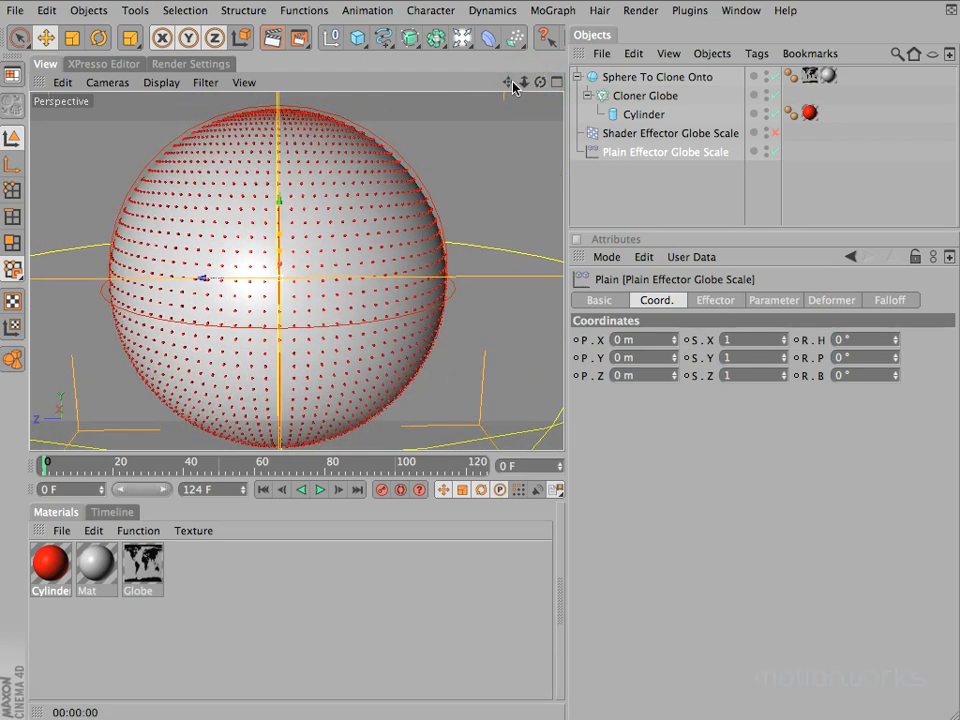
super+drag(512, 82, 470, 245)
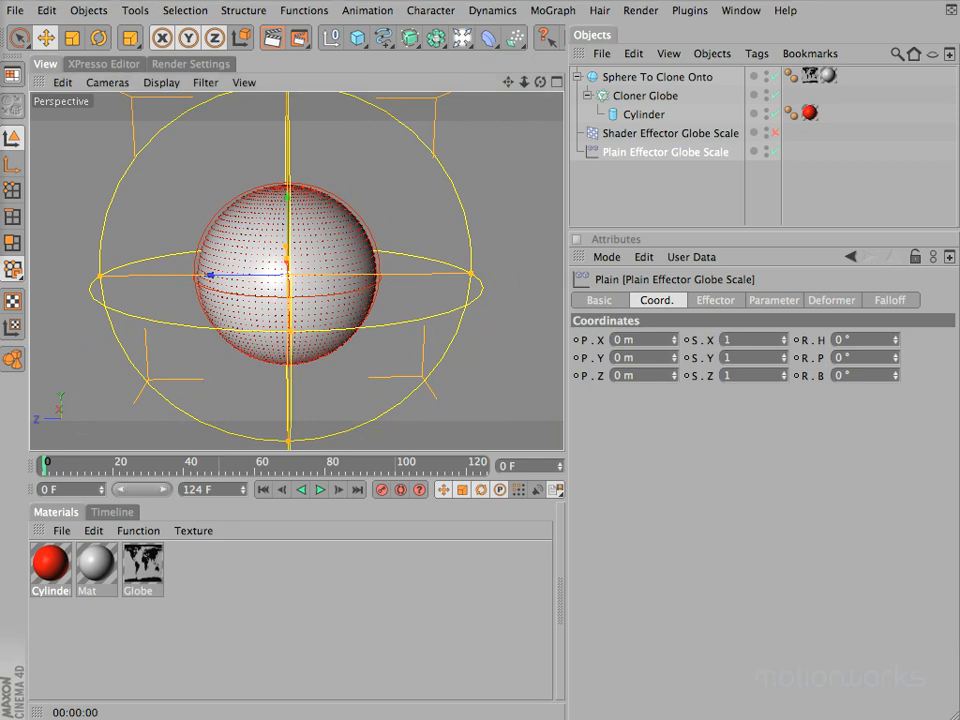
Set the falloff size of Plain Effector Globe Scale to 1000 m in X, 400 m in Y and 1000 m in Z
click(893, 301)
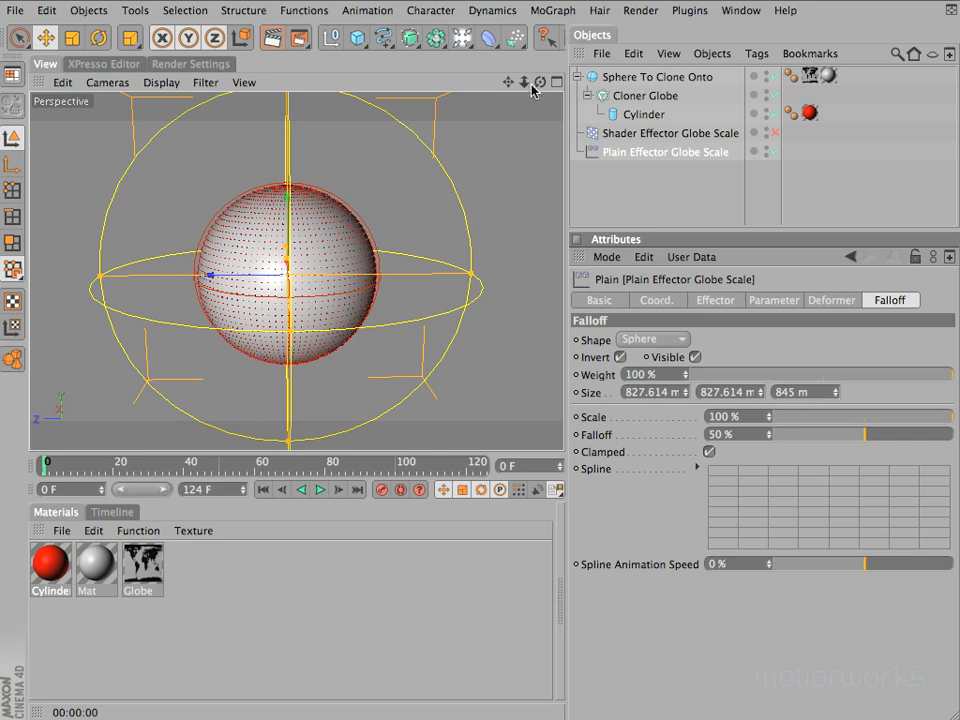
drag(540, 81, 480, 249)
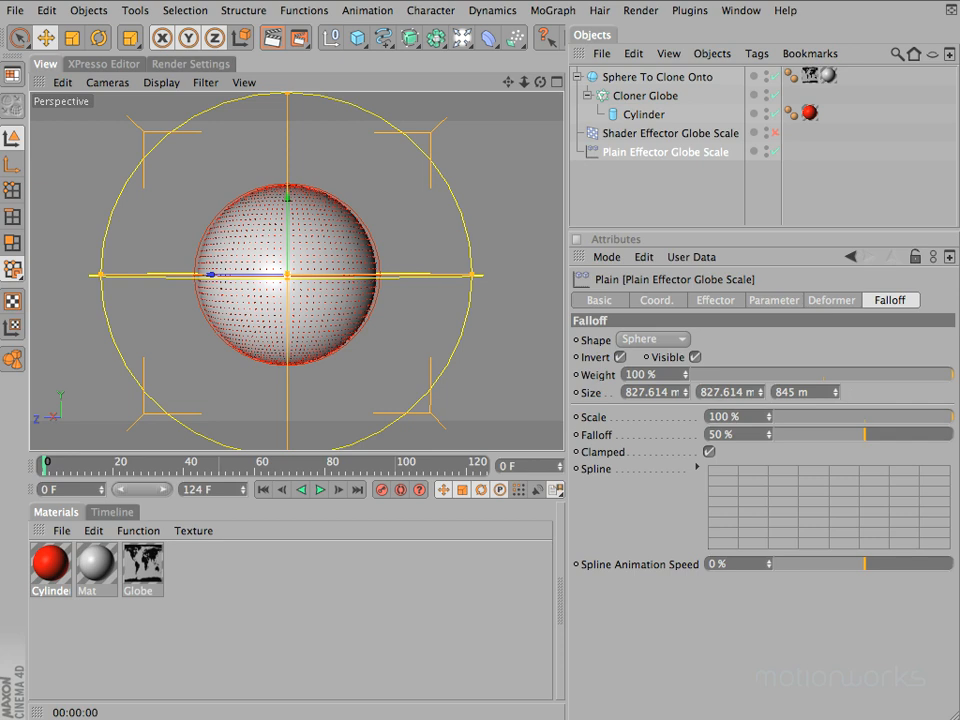
double_click(647, 392)
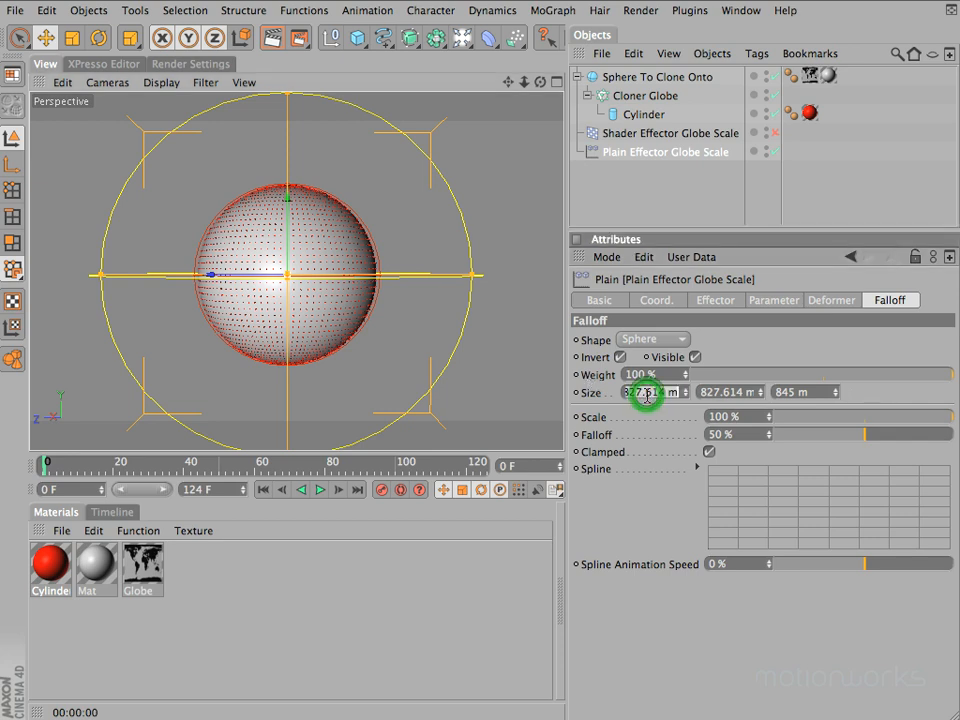
text(1000)
key(Tab)
key(Tab)
text(100)
key(Return)
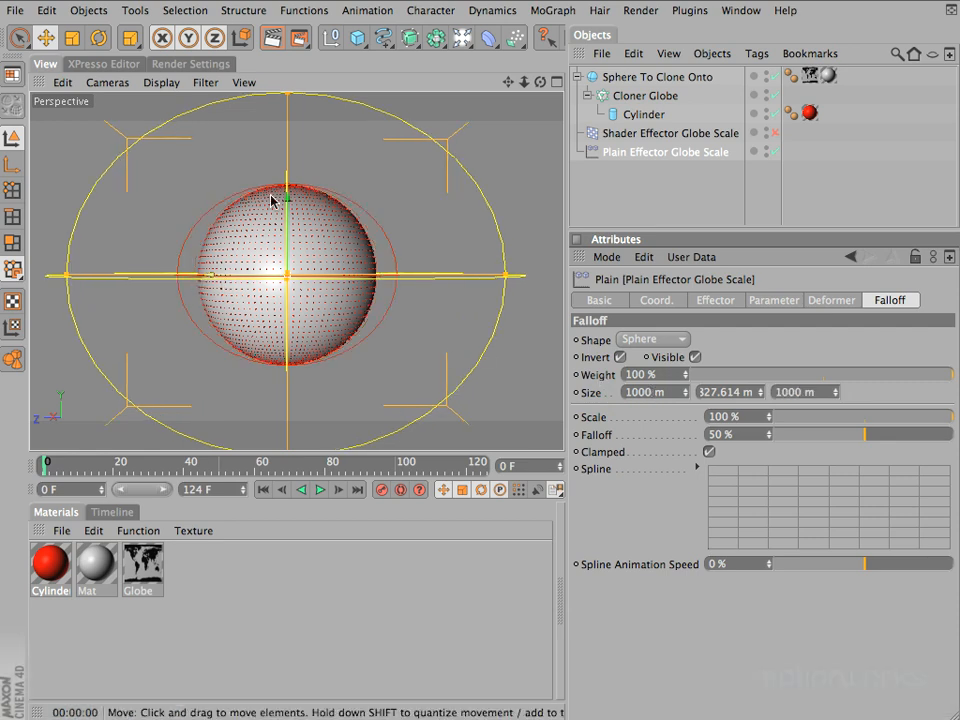
double_click(727, 391)
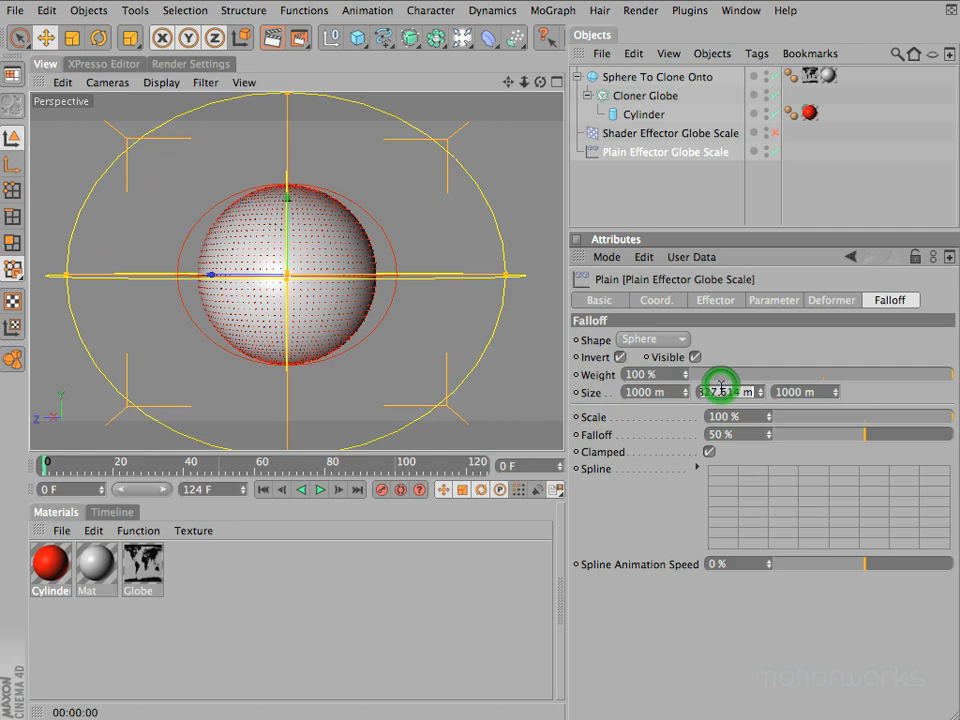
text(400)
key(Return)
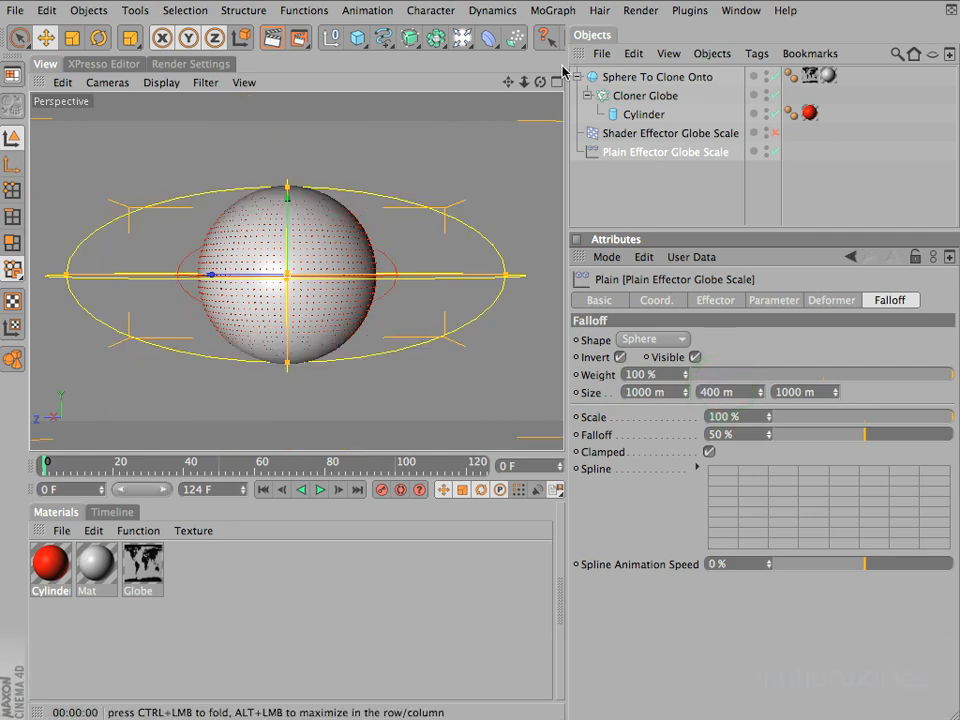
Render a preview of the globe, then frame Sphere To Clone Onto and render it again closer up
mouse_move(478, 246)
mouse_down()
mouse_move(472, 276)
mouse_move(477, 265)
mouse_move(483, 297)
mouse_move(476, 246)
mouse_up()
key(super+r)
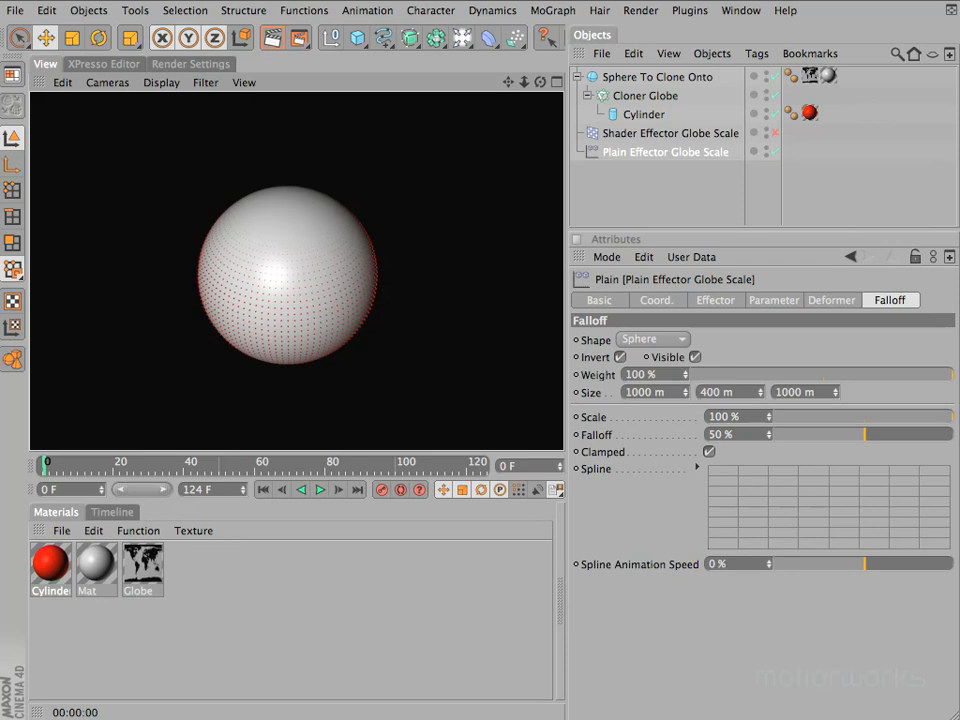
click(658, 79)
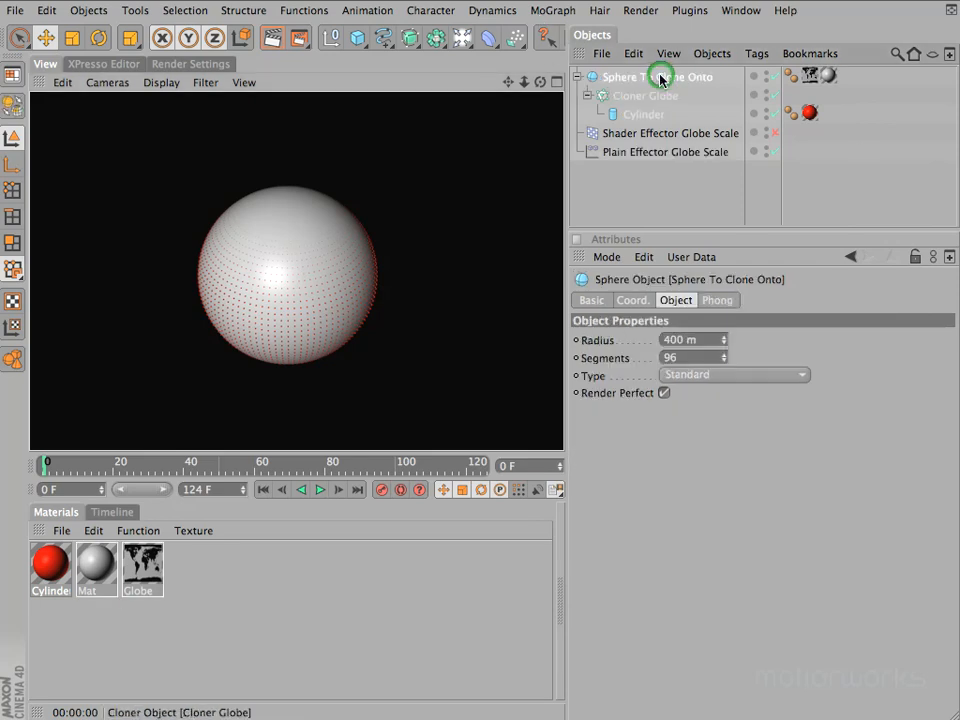
key(o)
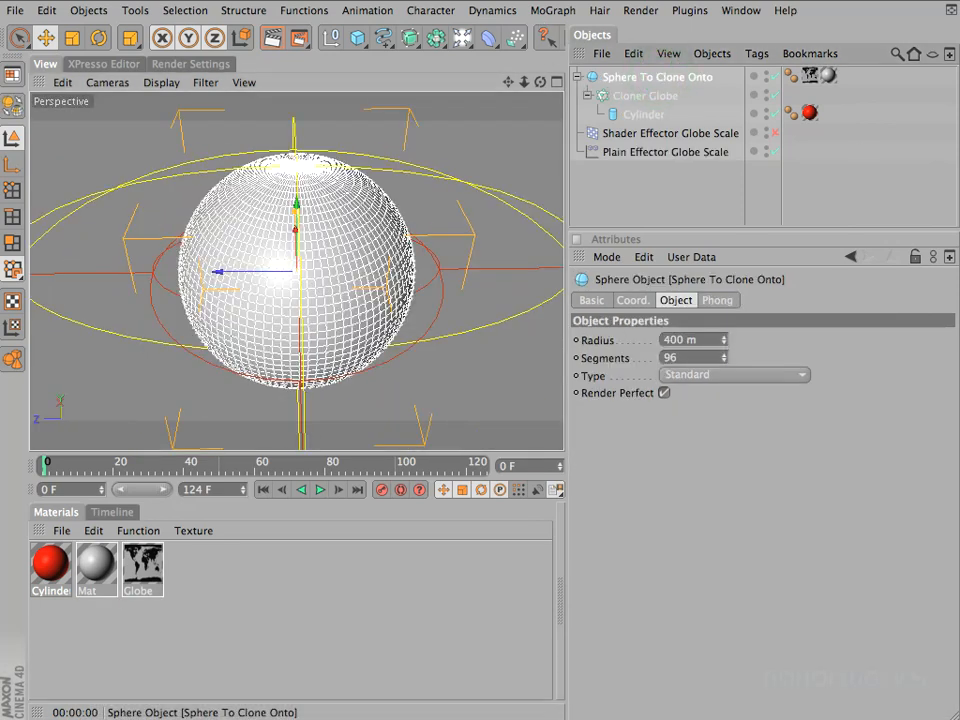
drag(521, 87, 480, 243)
key(super+r)
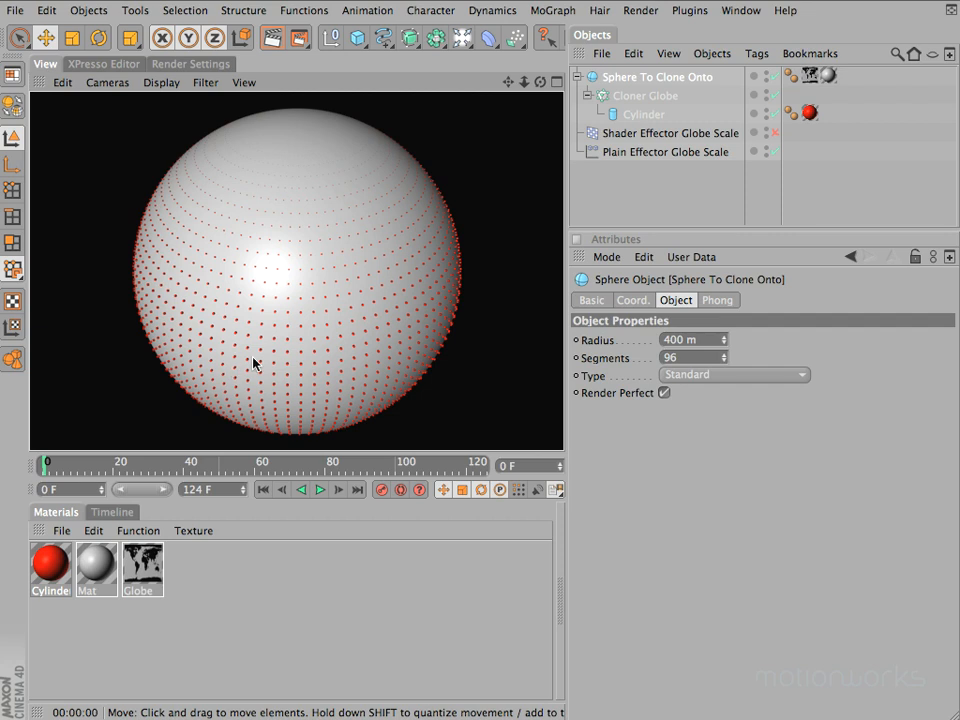
Disable Uniform Scale on Plain Effector Globe Scale and set its X and Y scale to -1
click(688, 153)
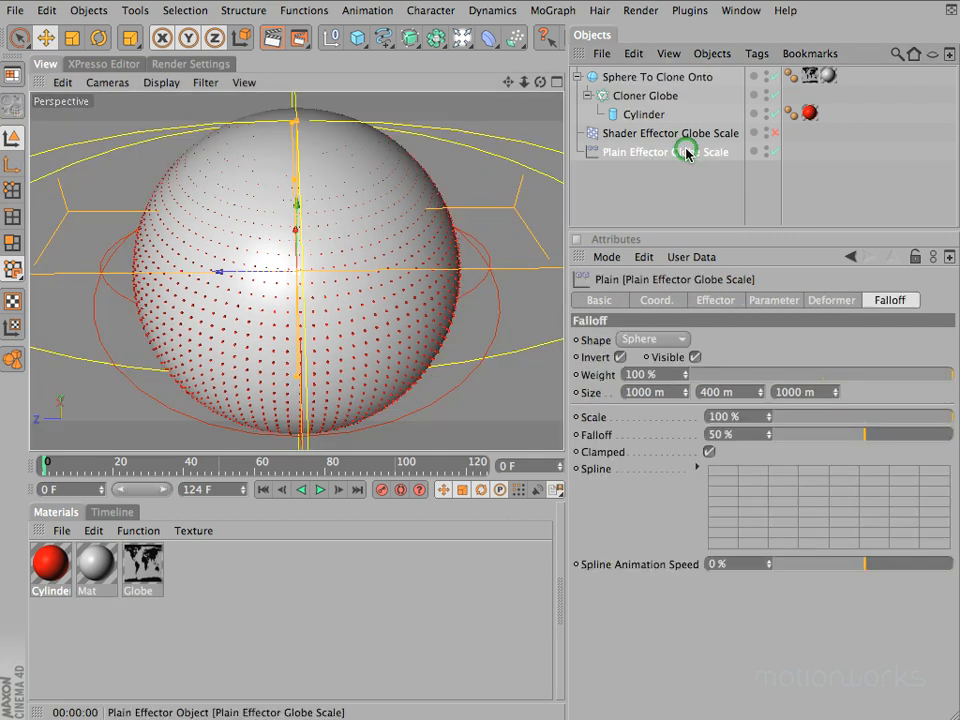
click(768, 301)
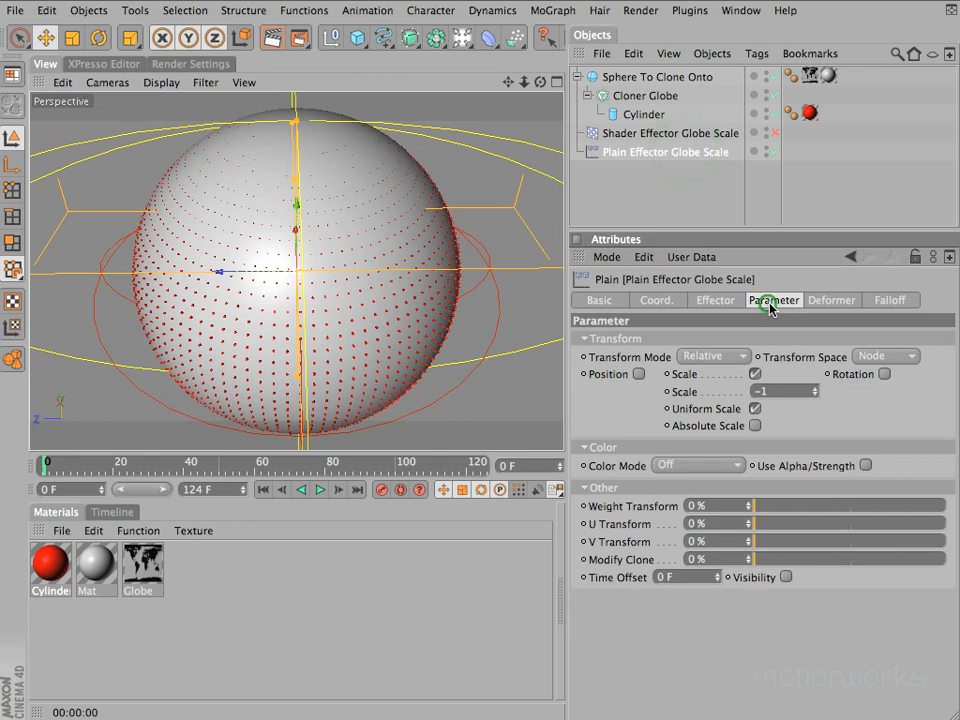
click(752, 409)
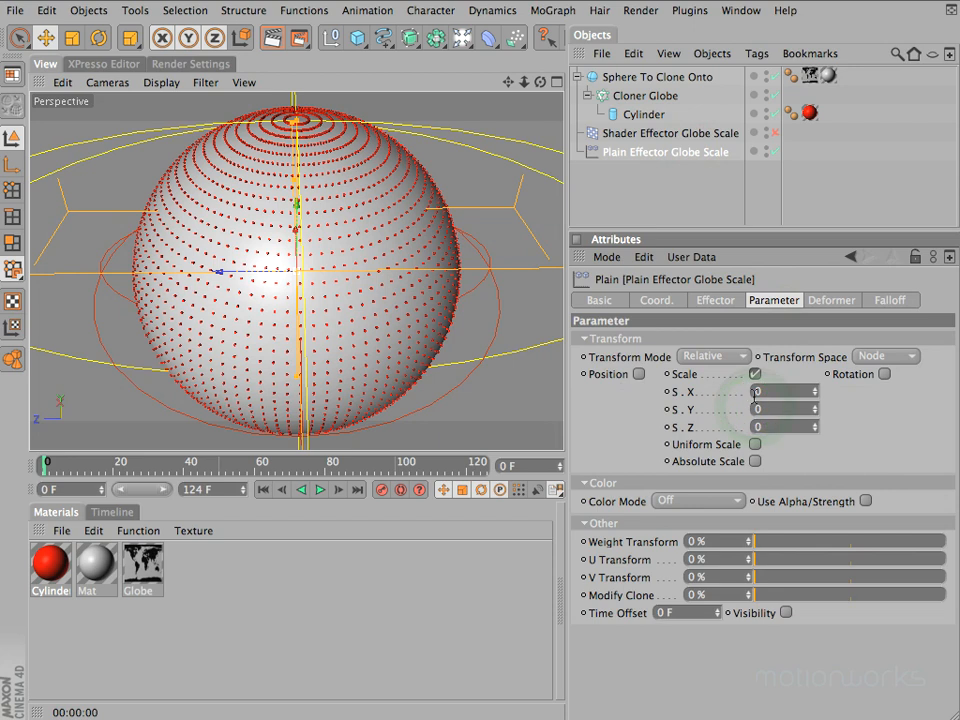
text(-1)
key(Tab)
text(-1)
key(Tab)
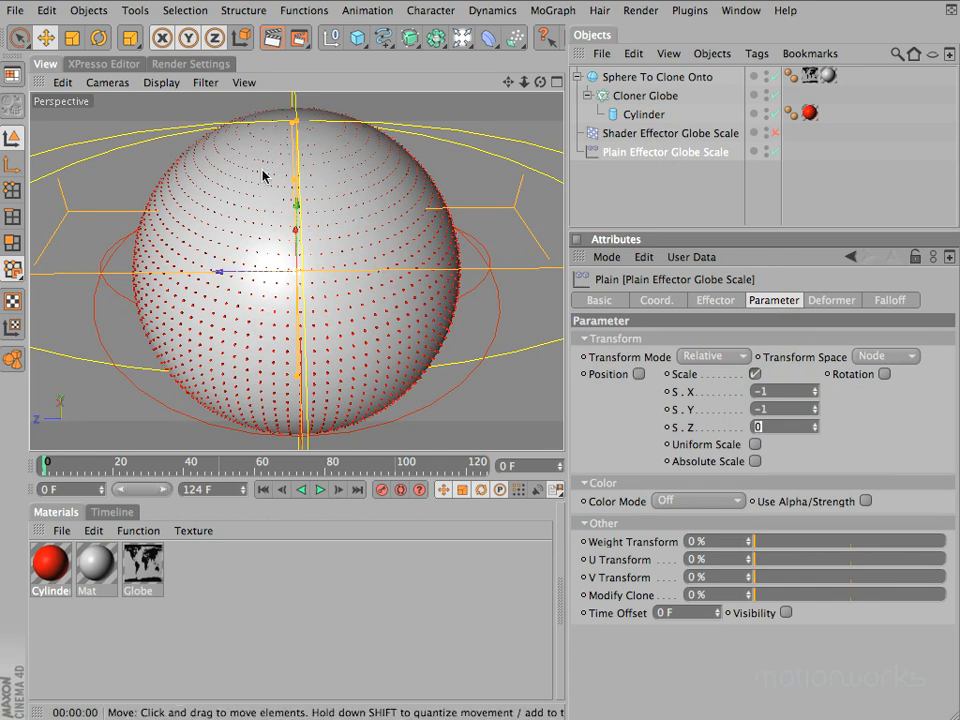
Render previews of the globe from two angles to examine how the clones shrink toward the pole
key(super+r)
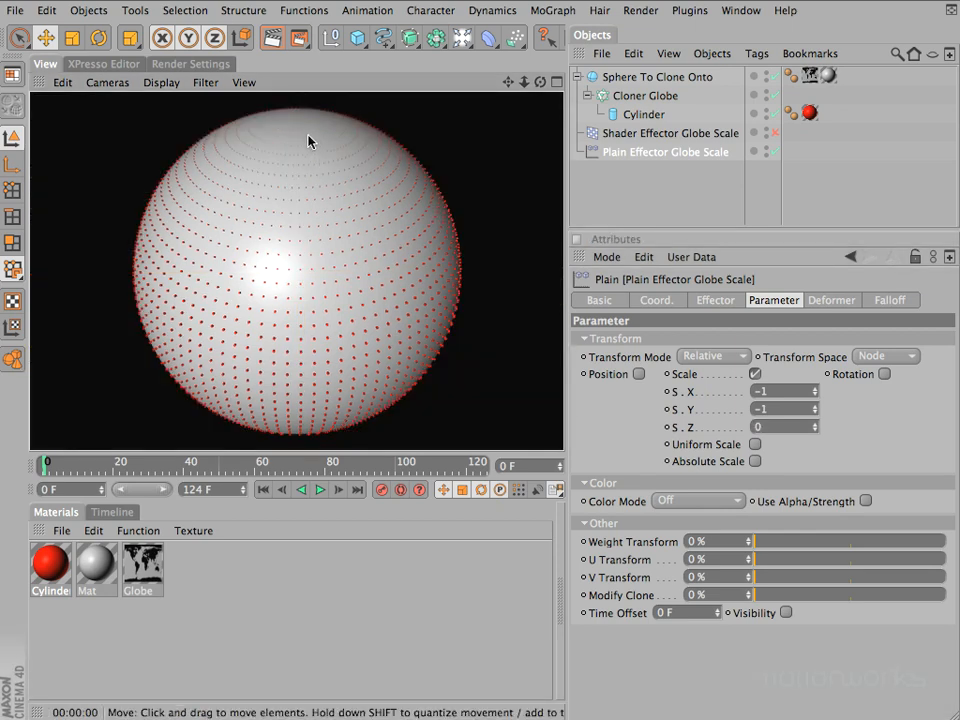
mouse_move(540, 81)
mouse_down()
mouse_move(484, 231)
mouse_move(503, 208)
mouse_move(478, 250)
mouse_move(525, 264)
mouse_move(480, 246)
mouse_move(545, 78)
mouse_up()
key(super+r)
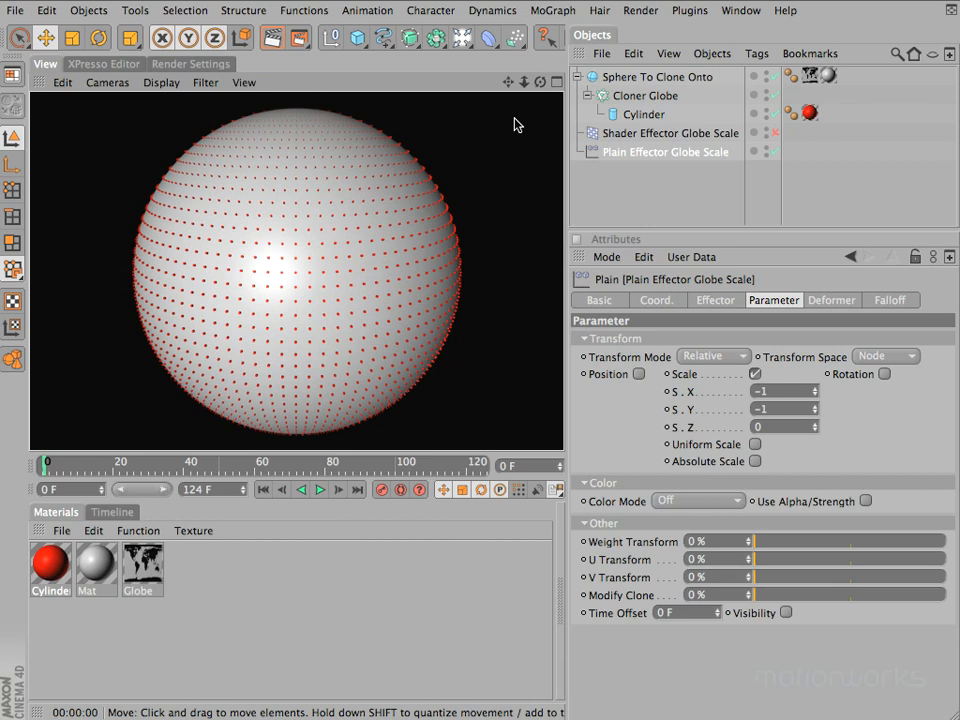
Keep Sphere To Clone Onto as the Standard type and multiply its segments by 4 to 384
click(665, 77)
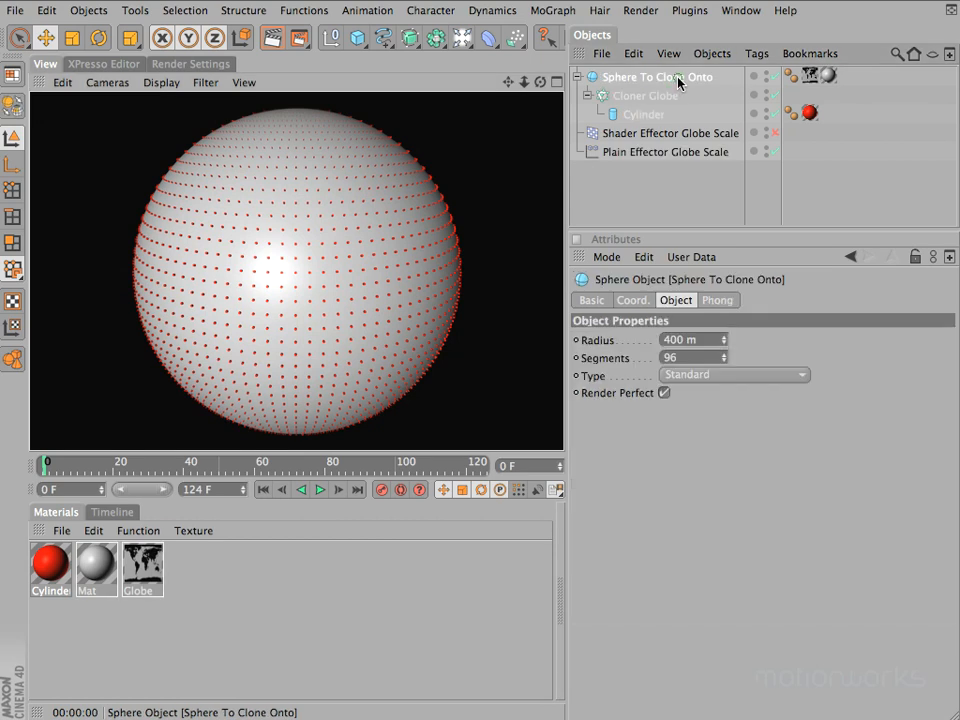
click(697, 375)
click(692, 388)
click(692, 358)
text(*4)
key(Return)
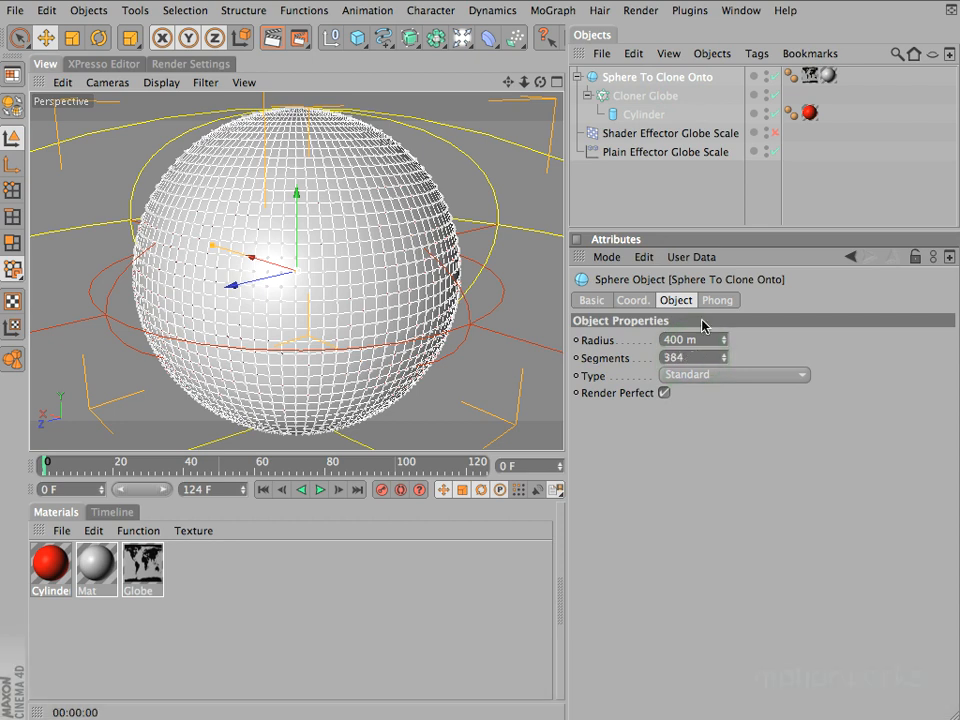
Re-enable Shader Effector Globe Scale, render a preview of the globe with its continents, and return to the editor view
click(774, 134)
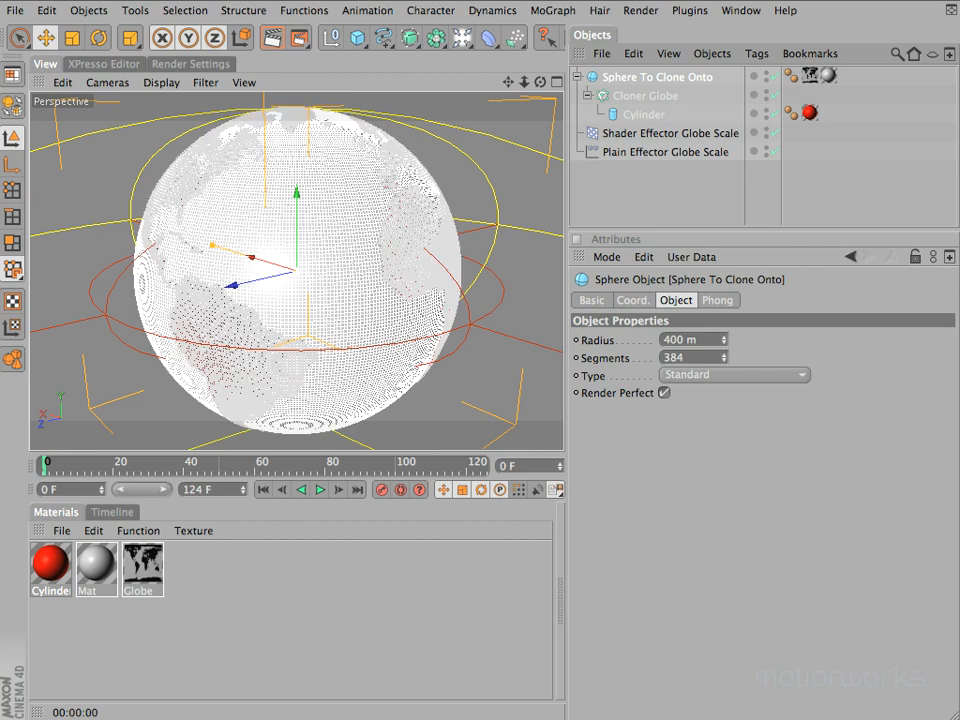
key(super)
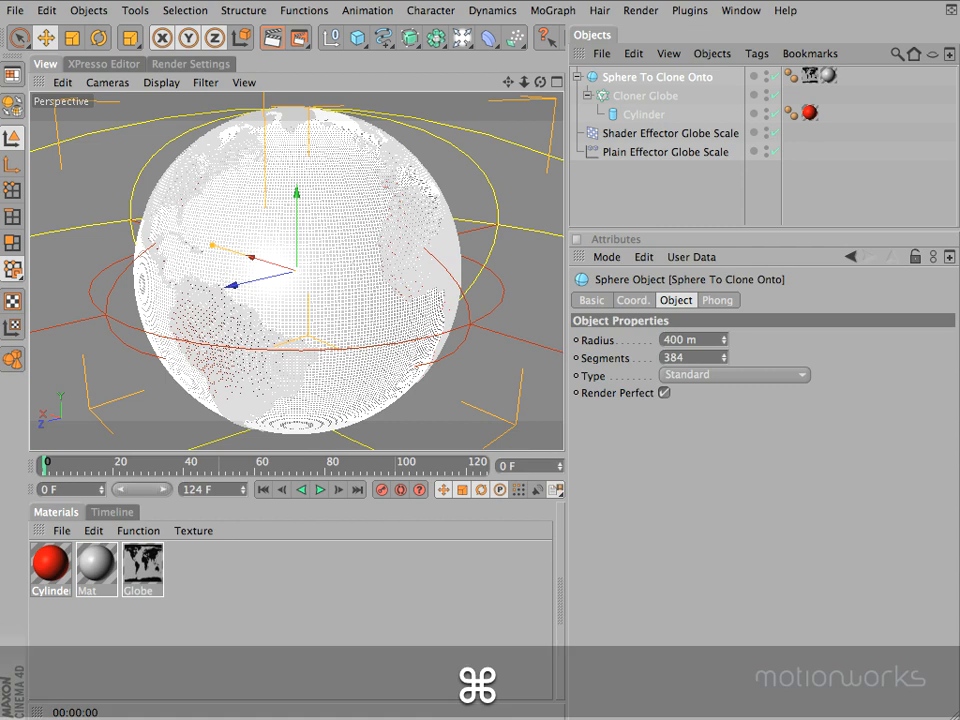
key(super+r)
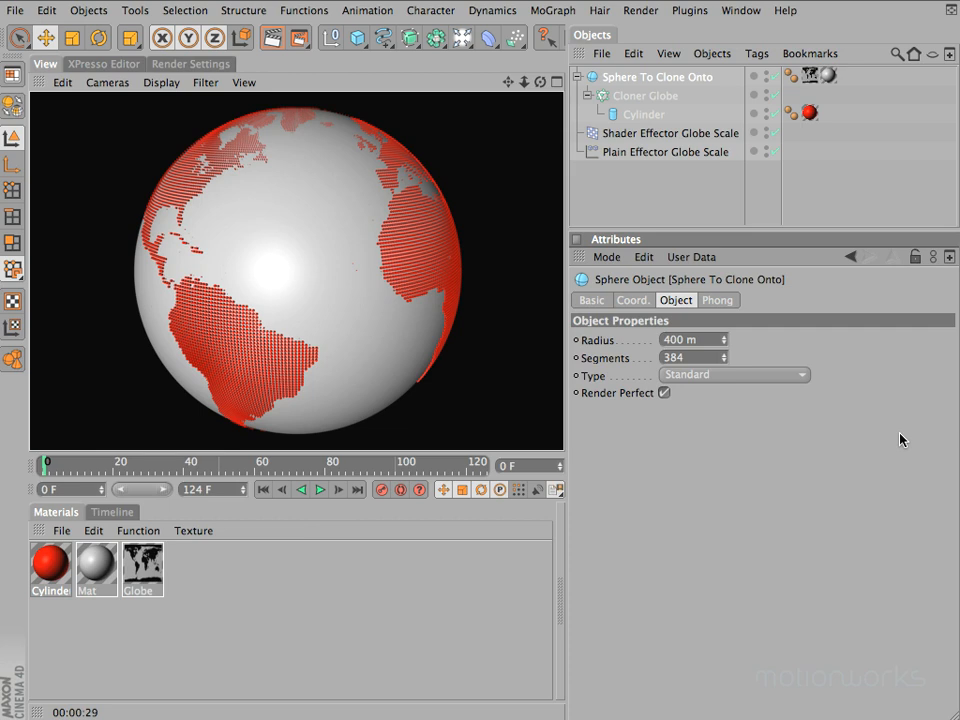
click(540, 84)
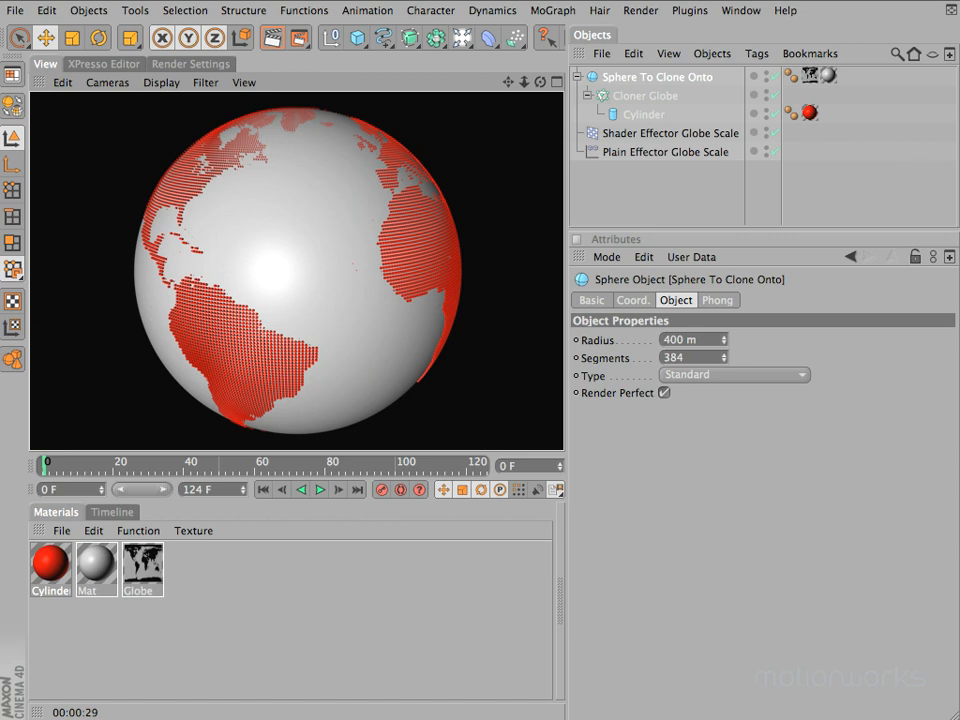
key(a)
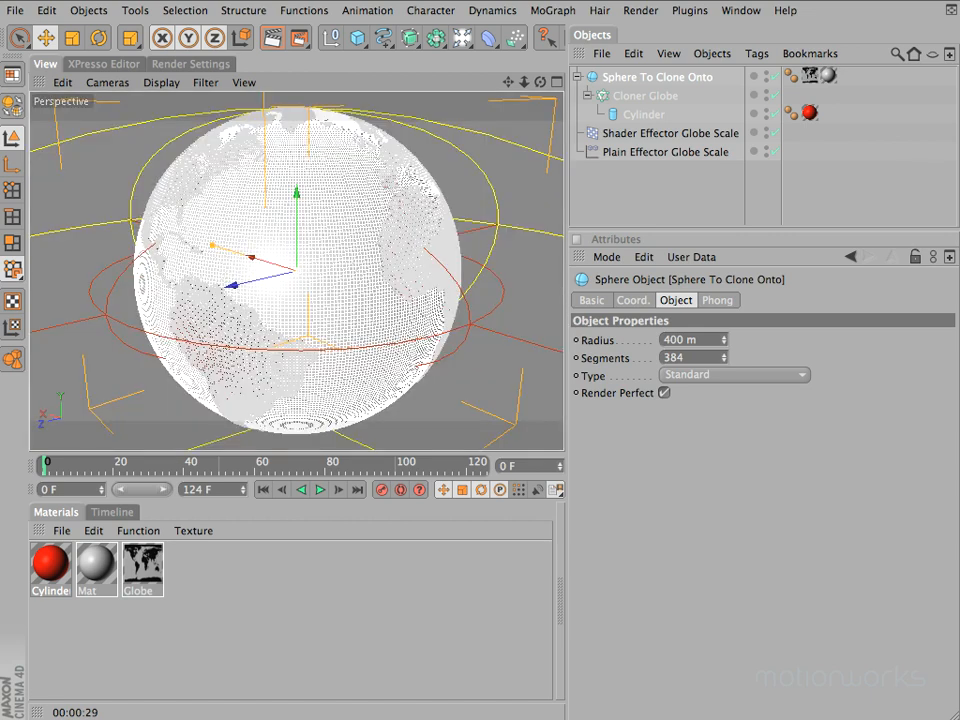